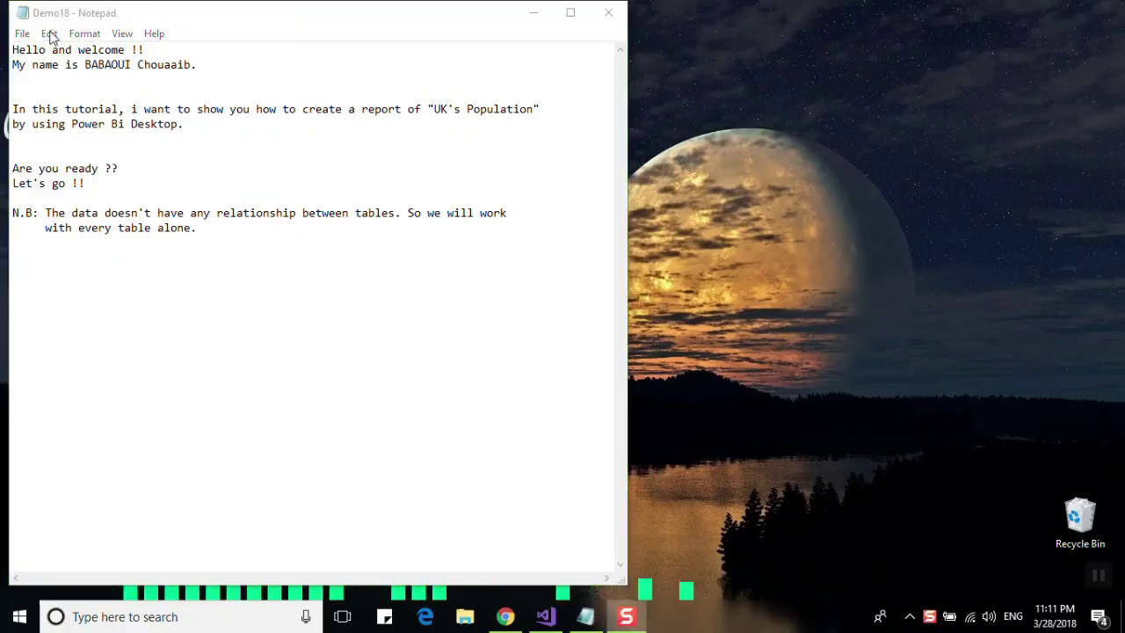
# Step: Read through the greeting, tutorial description, 'Are you ready' and N.B. lines of the Demo18 note, then switch to Visual Studio
pyautogui.moveTo(197, 65); pyautogui.dragTo(13, 50)
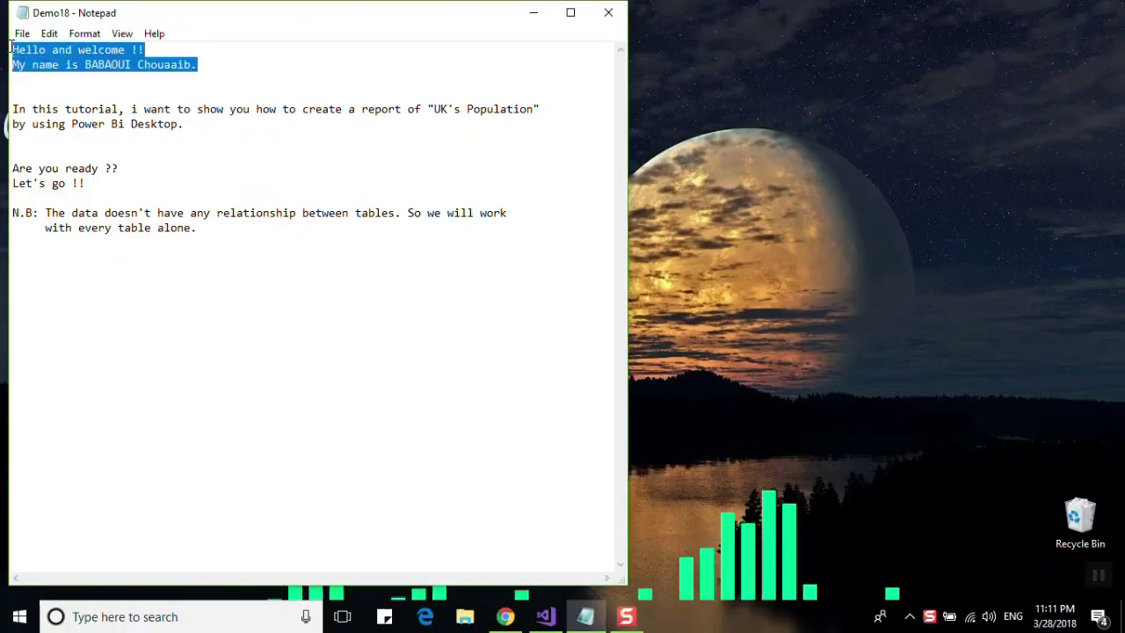
pyautogui.click(35, 66)
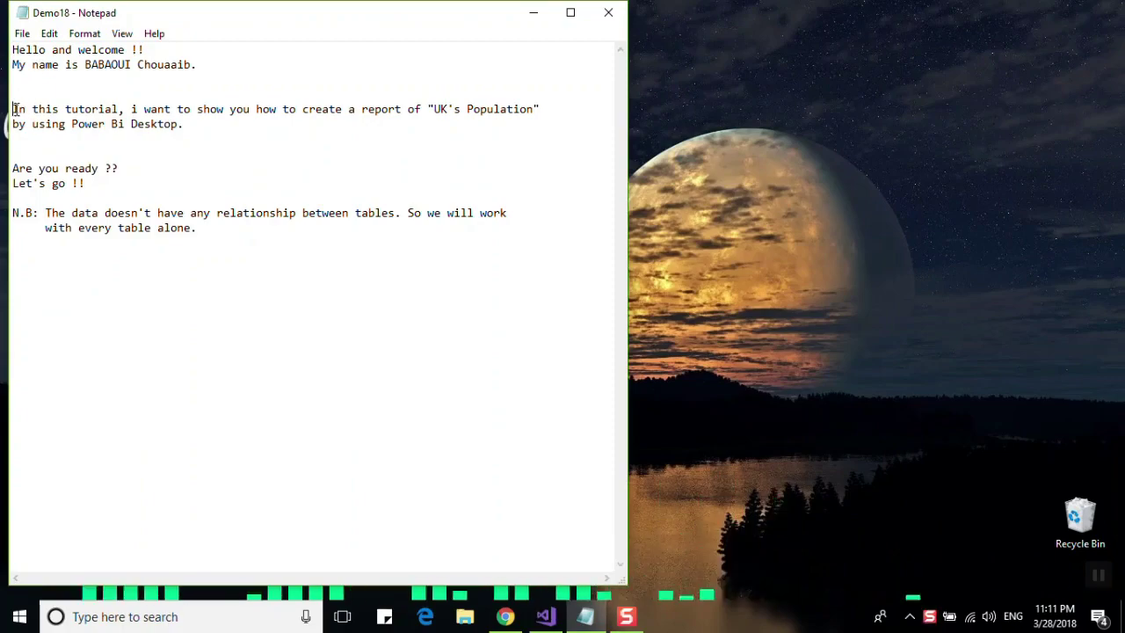
pyautogui.moveTo(12, 109); pyautogui.dragTo(263, 122)
pyautogui.click(264, 146)
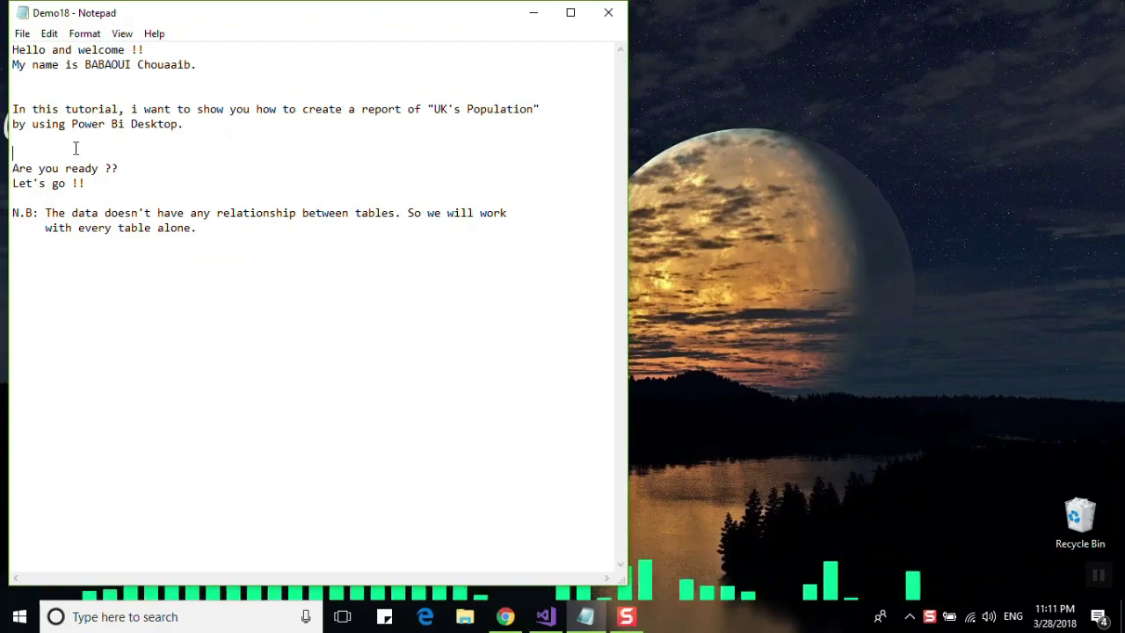
pyautogui.moveTo(12, 168); pyautogui.dragTo(113, 190)
pyautogui.click(113, 190)
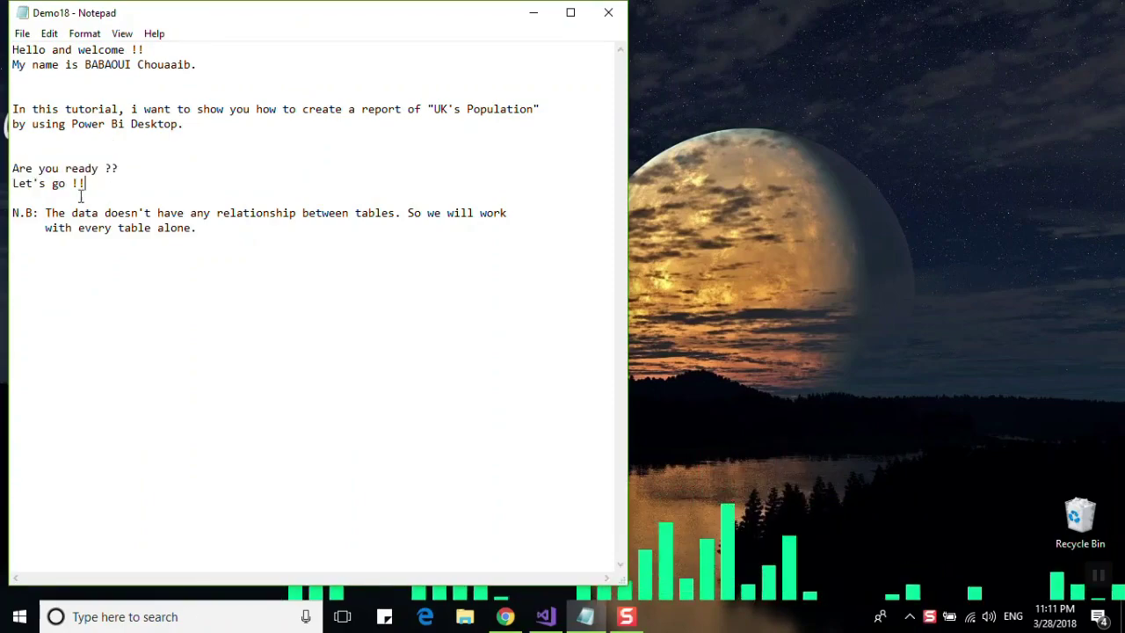
pyautogui.moveTo(12, 212); pyautogui.dragTo(199, 235)
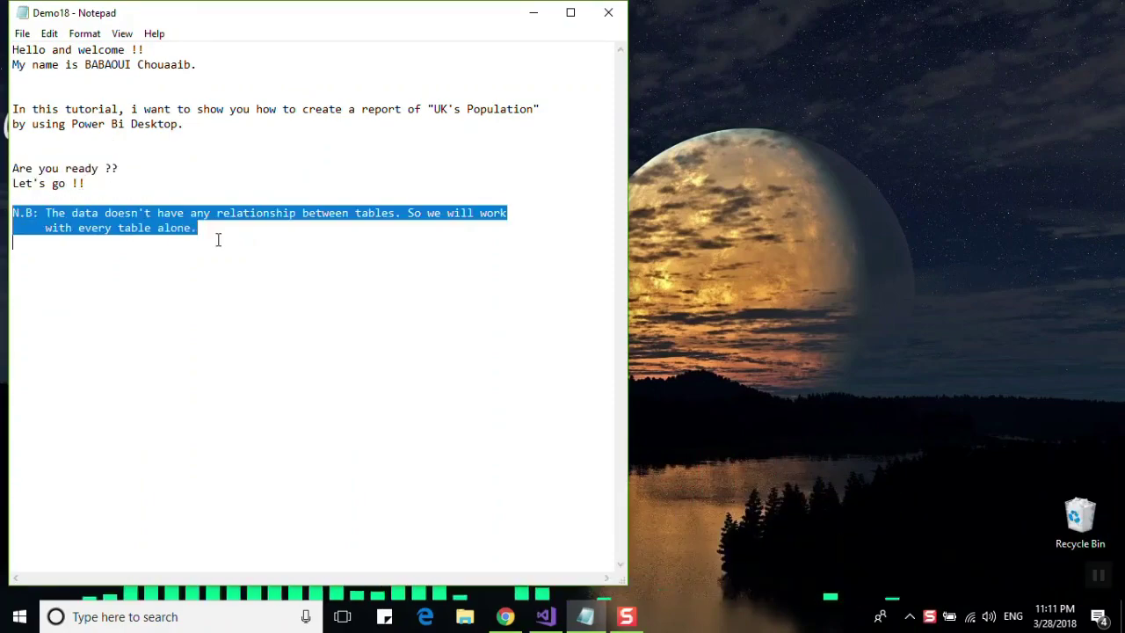
pyautogui.click(218, 239)
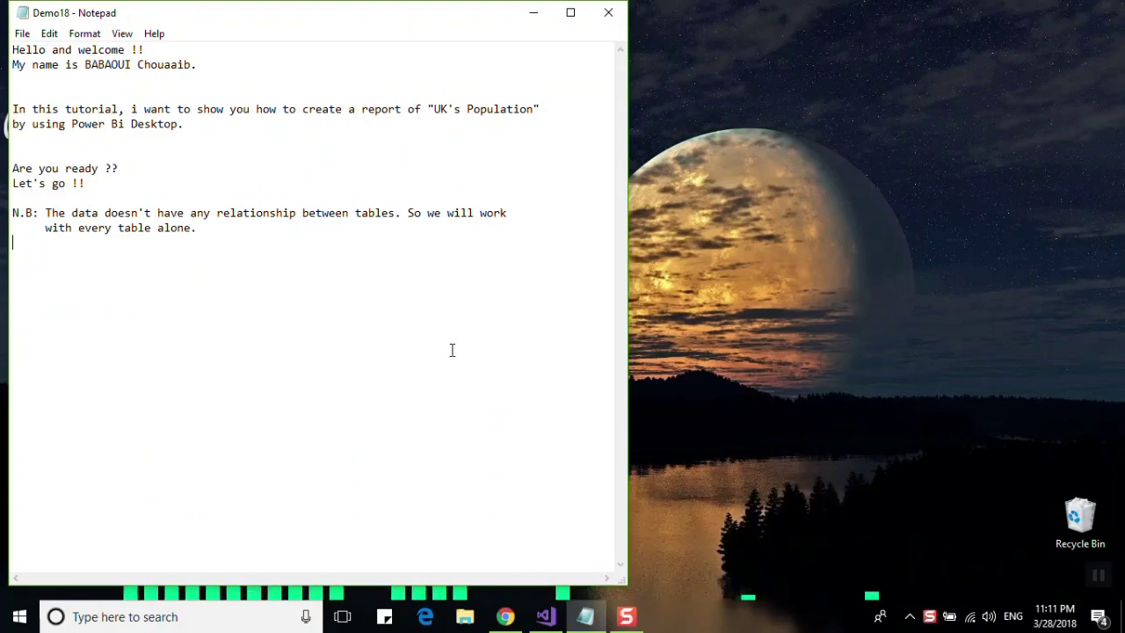
pyautogui.click(546, 616)
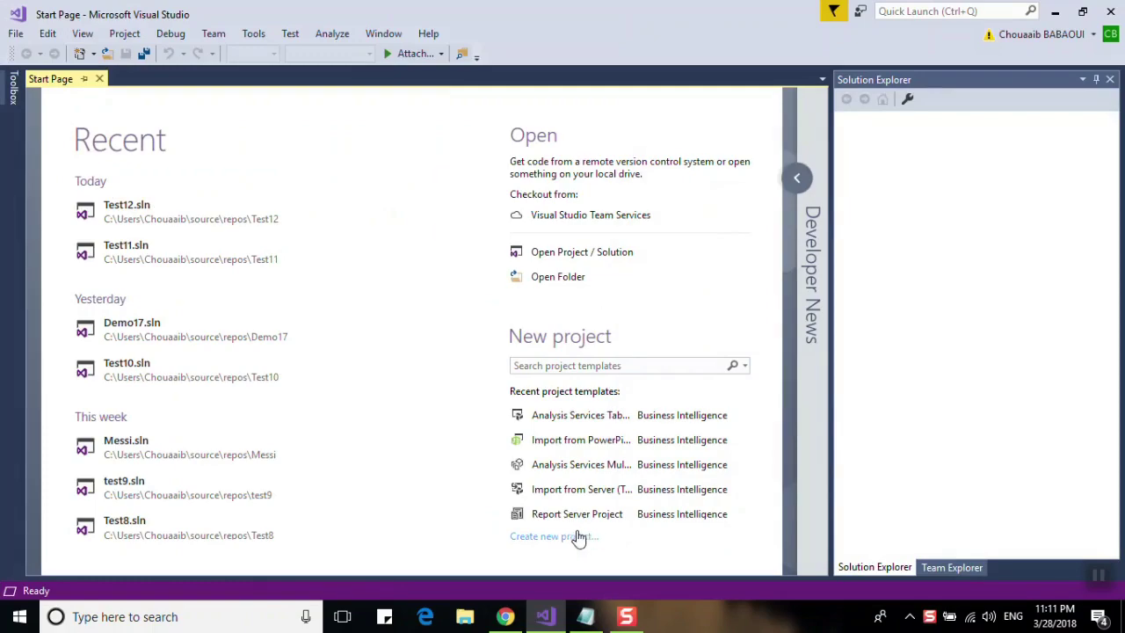
# Step: Create a new Analysis Services Tabular Project named Demo18
pyautogui.click(575, 536)
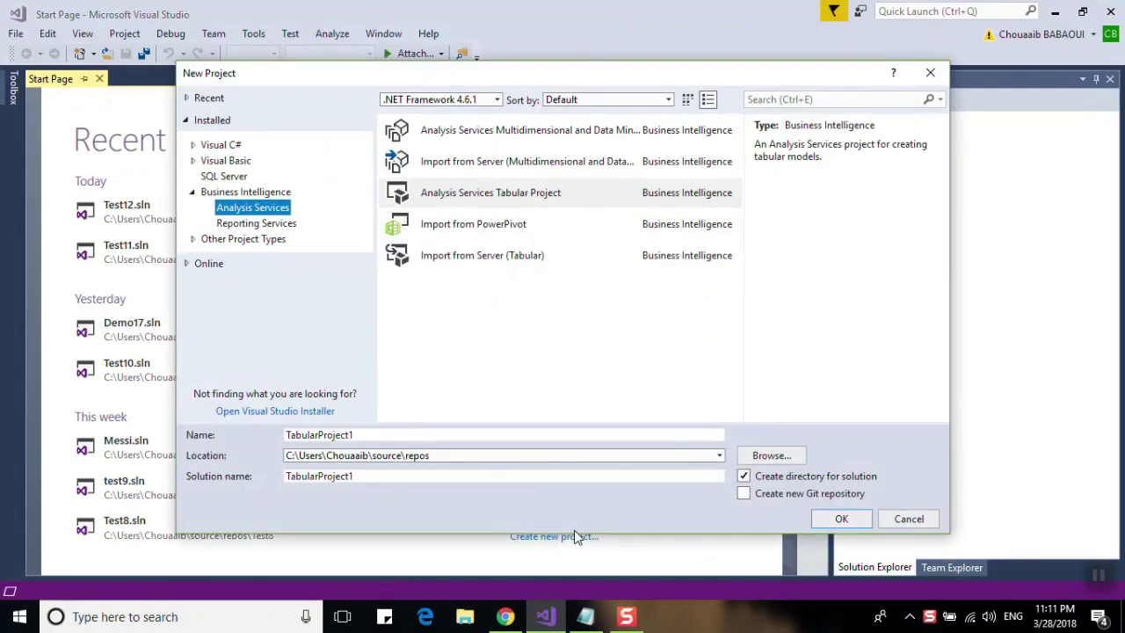
pyautogui.click(478, 435)
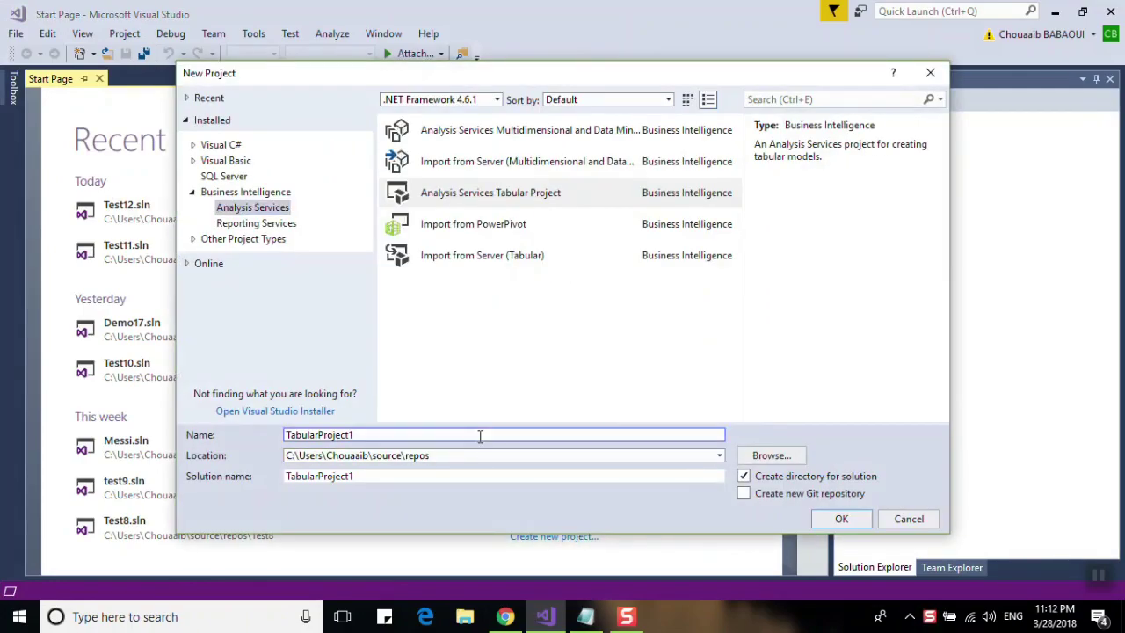
pyautogui.hotkey('ctrl', 'a')
pyautogui.write('De')
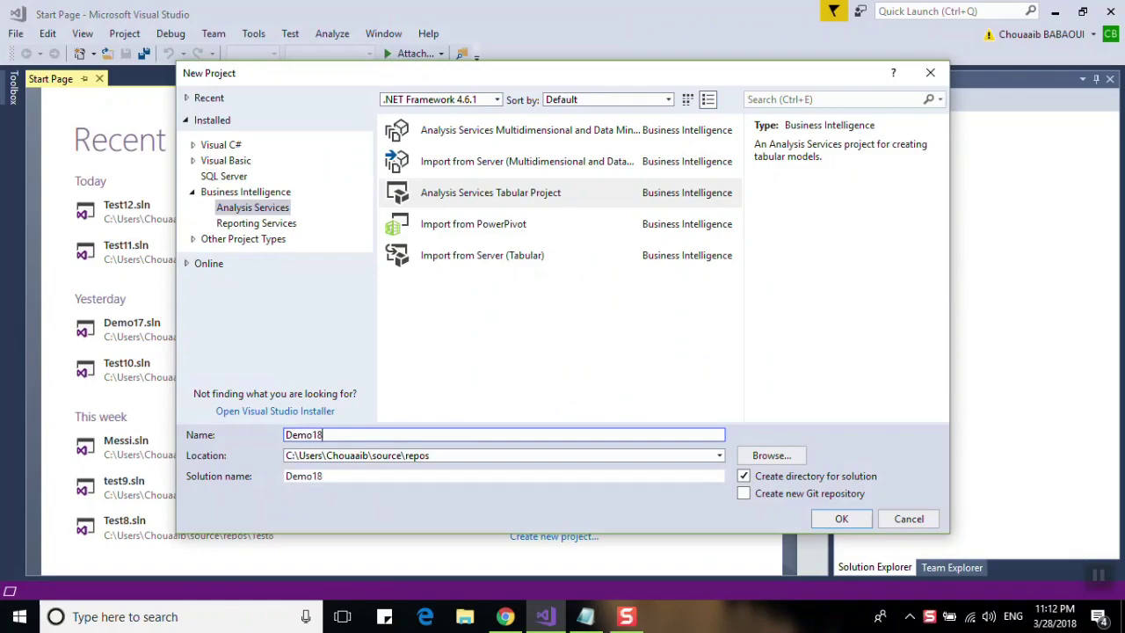
pyautogui.press('Return')
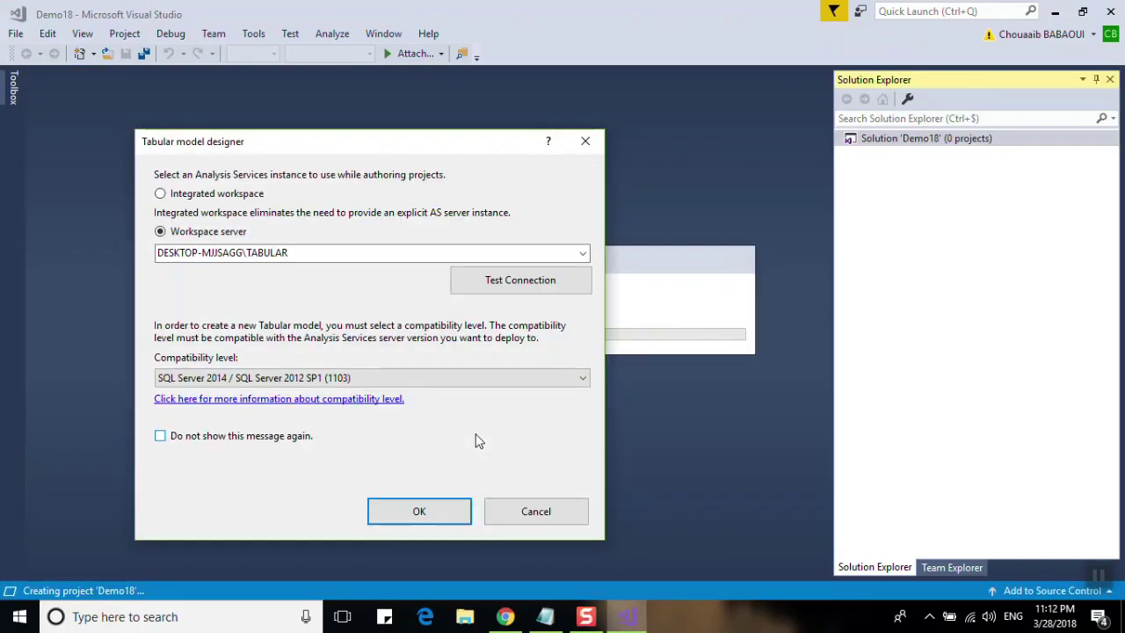
# Step: Test the TABULAR workspace server connection and accept it to finish creating Demo18
pyautogui.click(494, 281)
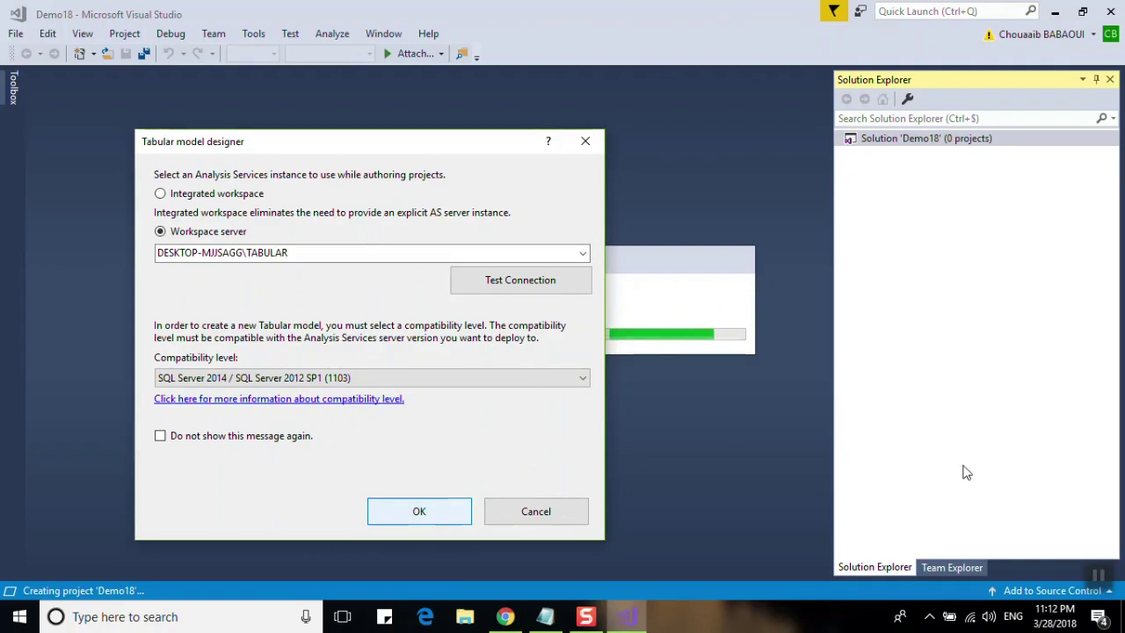
pyautogui.click(1101, 576)
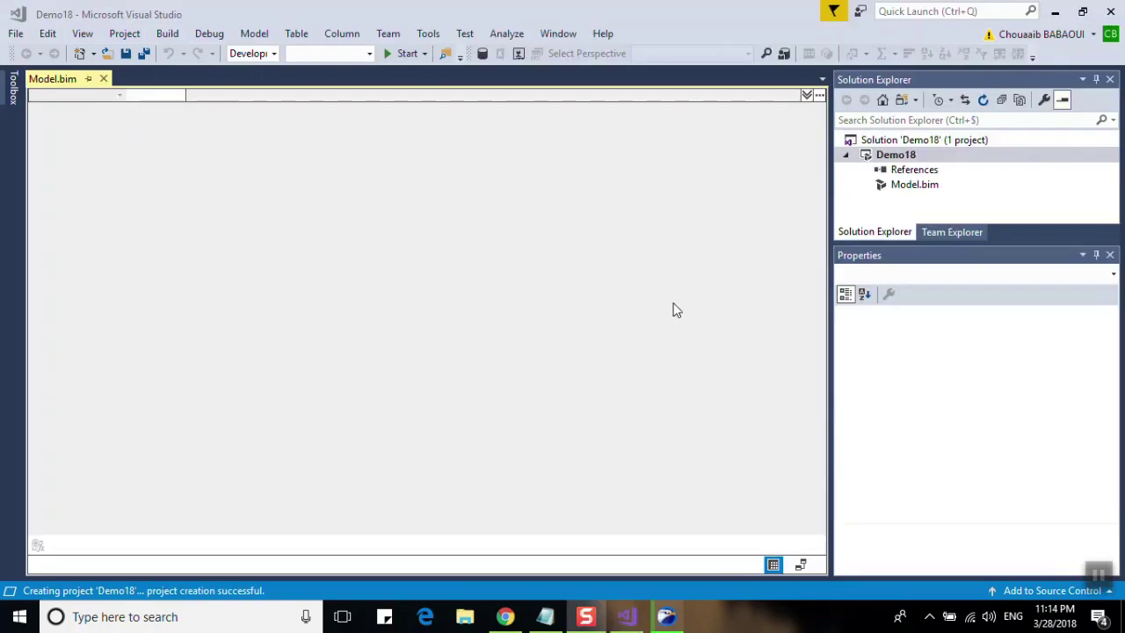
# Step: Start a SQL Server import and connect to PopMaroc on DESKTOP-MJJSAGG\DATA, testing the connection
pyautogui.click(253, 37)
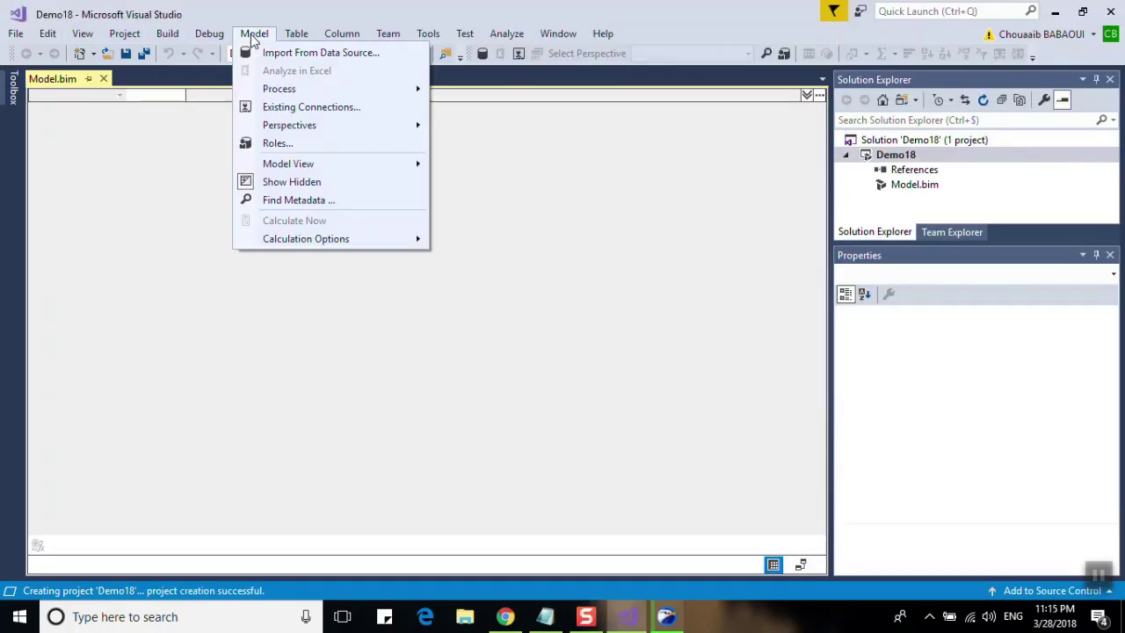
pyautogui.click(267, 53)
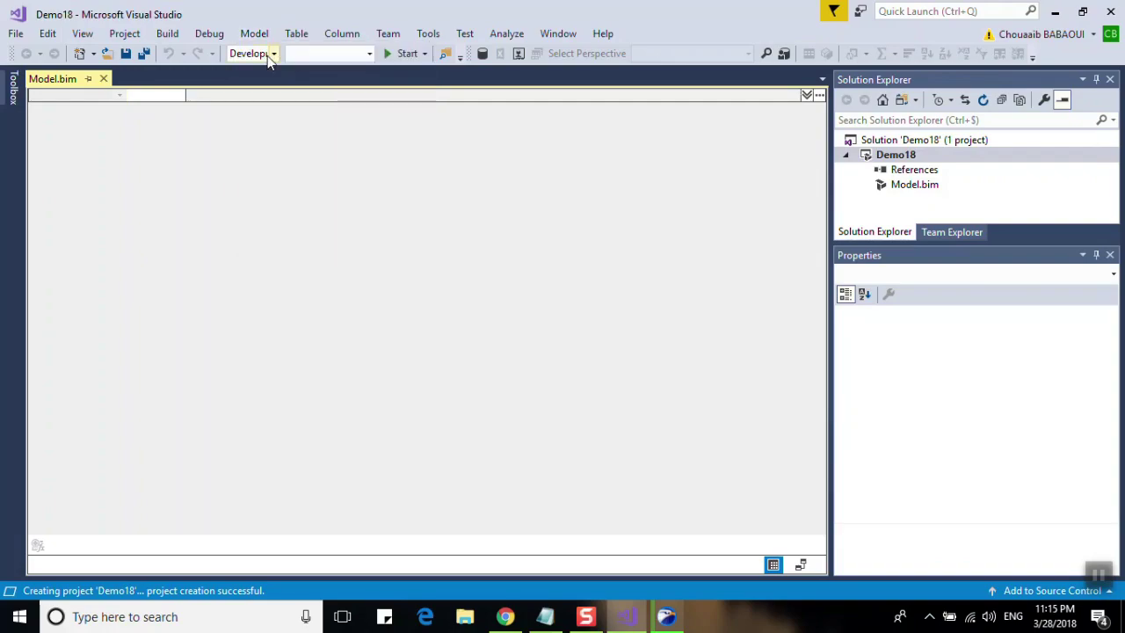
pyautogui.doubleClick(458, 242)
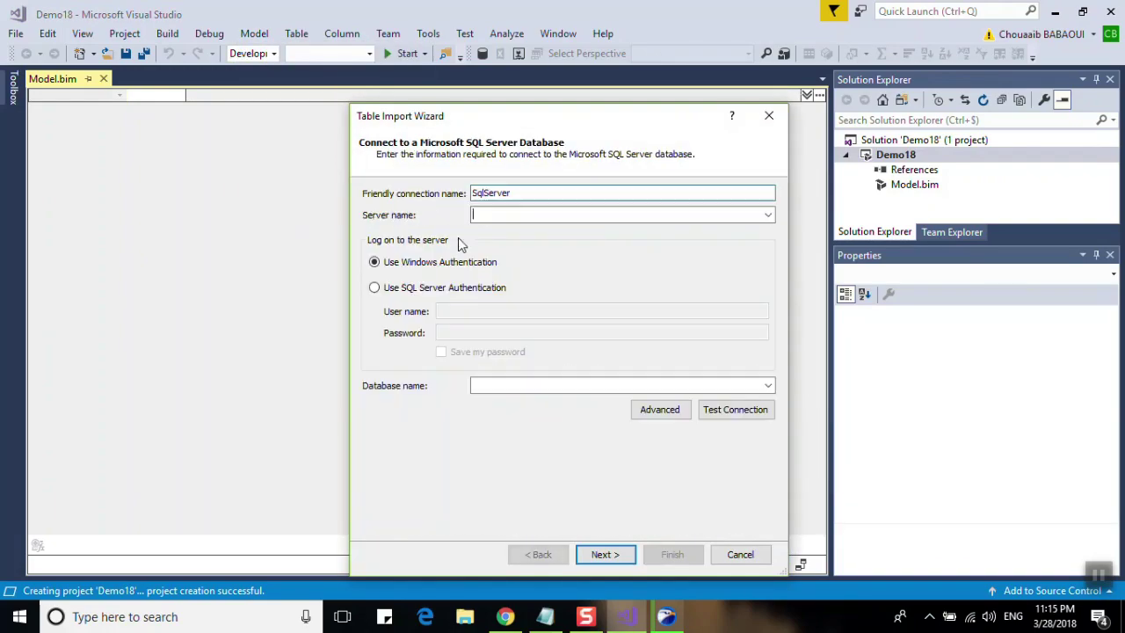
pyautogui.click(768, 217)
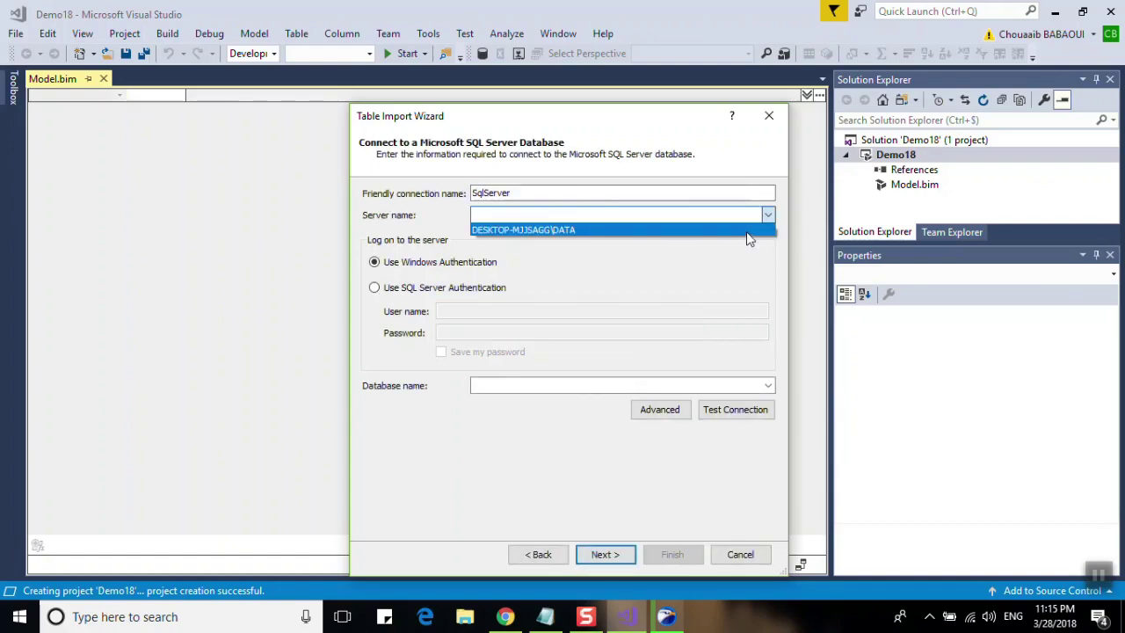
pyautogui.click(746, 233)
pyautogui.click(766, 385)
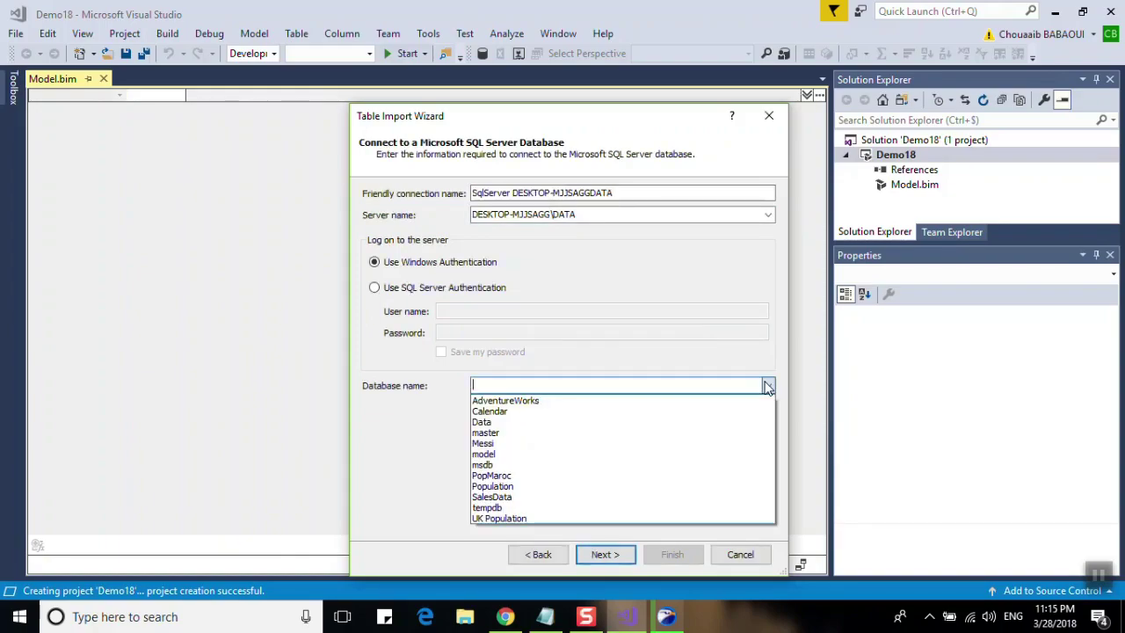
pyautogui.click(613, 476)
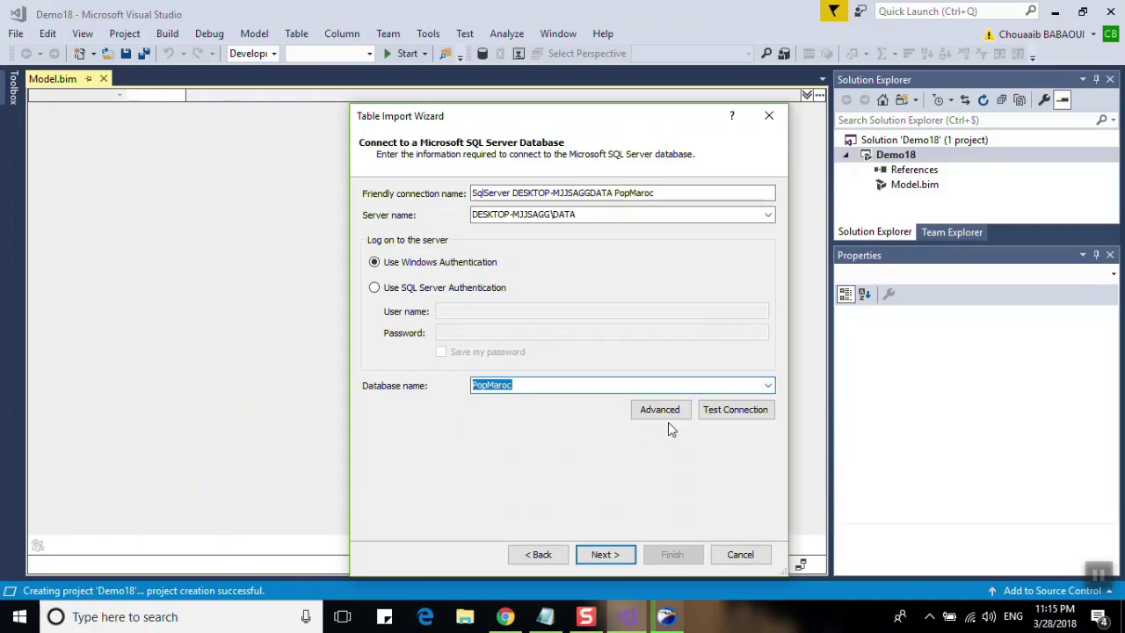
pyautogui.click(719, 411)
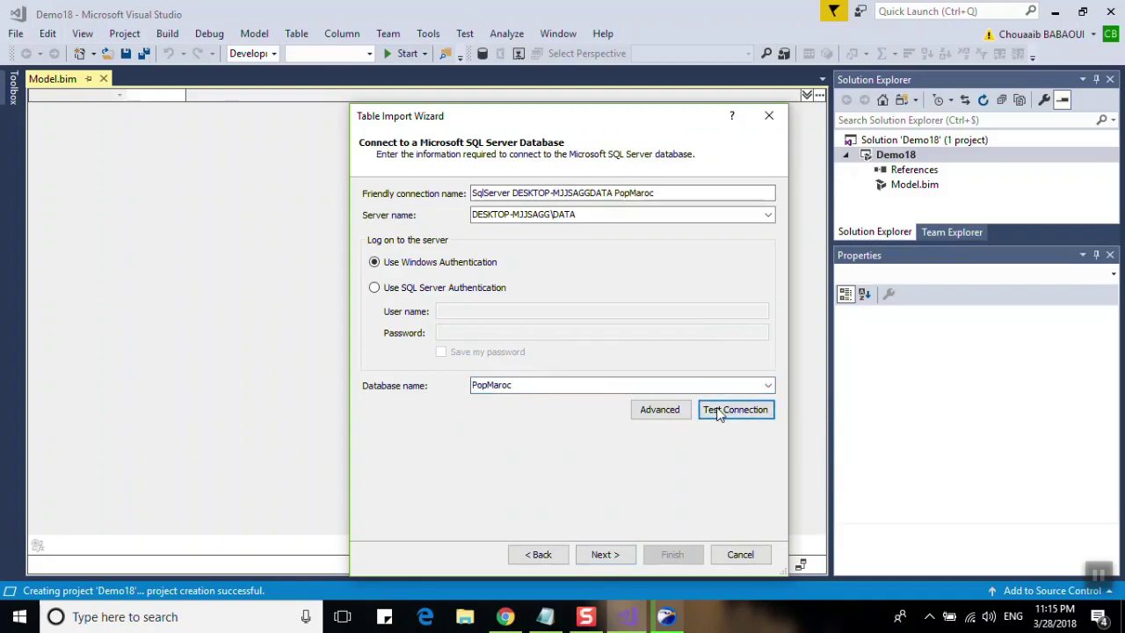
pyautogui.click(568, 367)
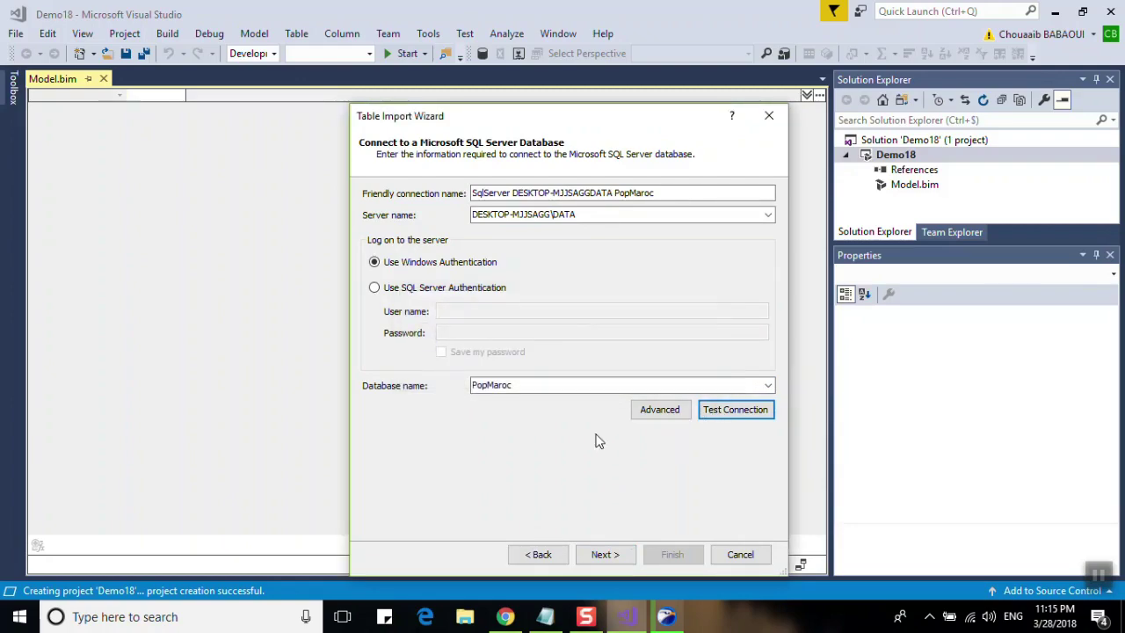
# Step: Enter the Windows impersonation user name and password and continue
pyautogui.click(623, 557)
pyautogui.write('Ch')
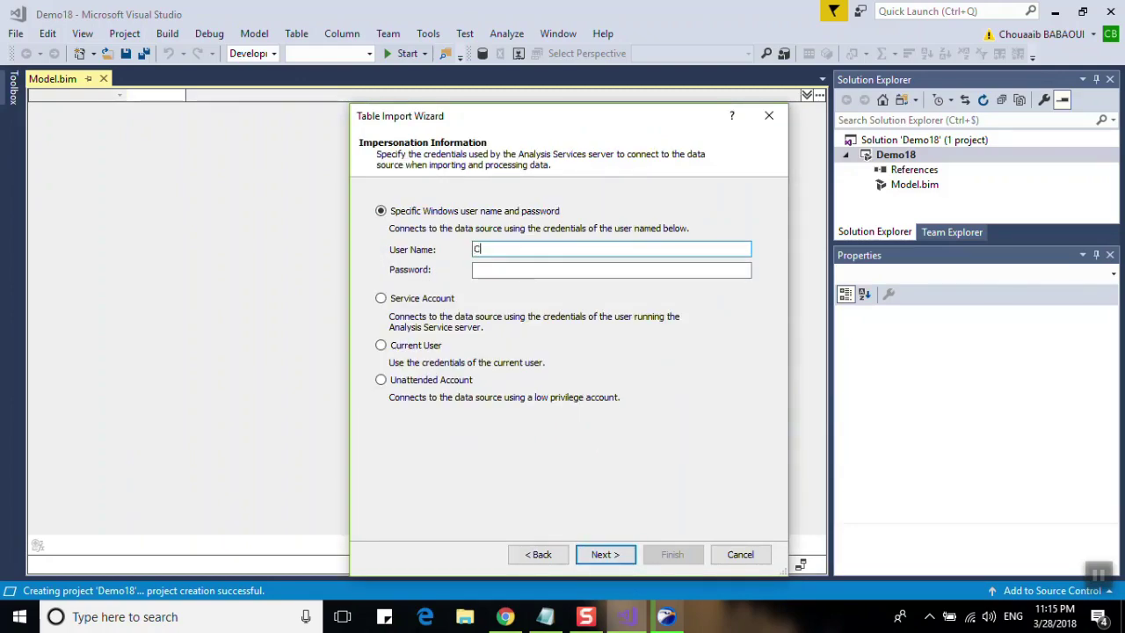
pyautogui.write('ouaaib')
pyautogui.click(527, 270)
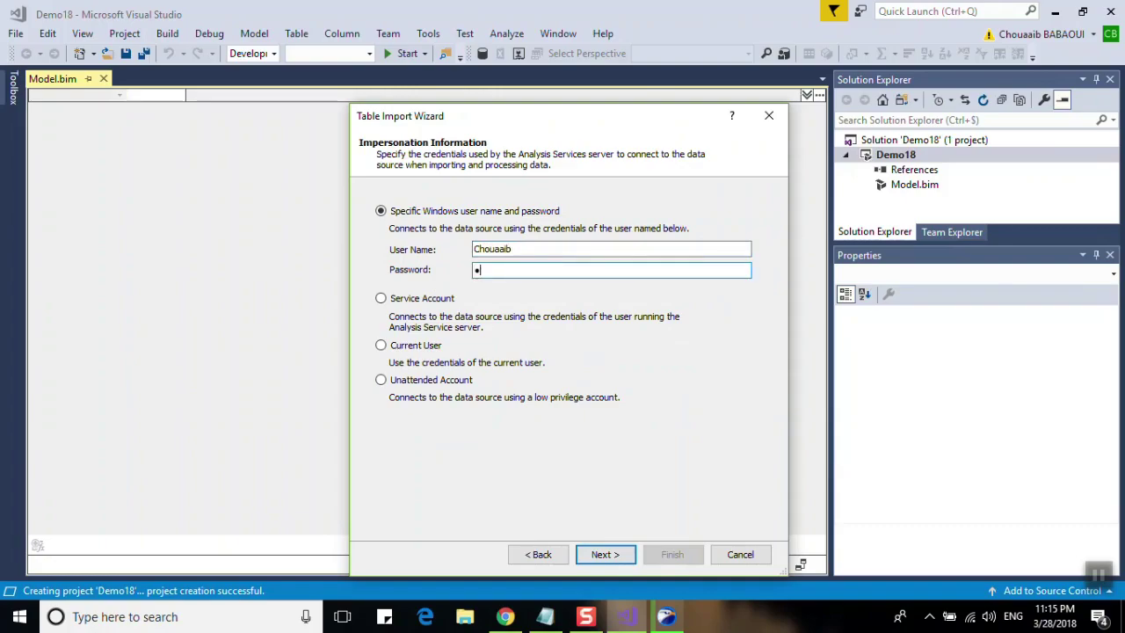
pyautogui.write('***')
pyautogui.write('*')
pyautogui.press('Return')
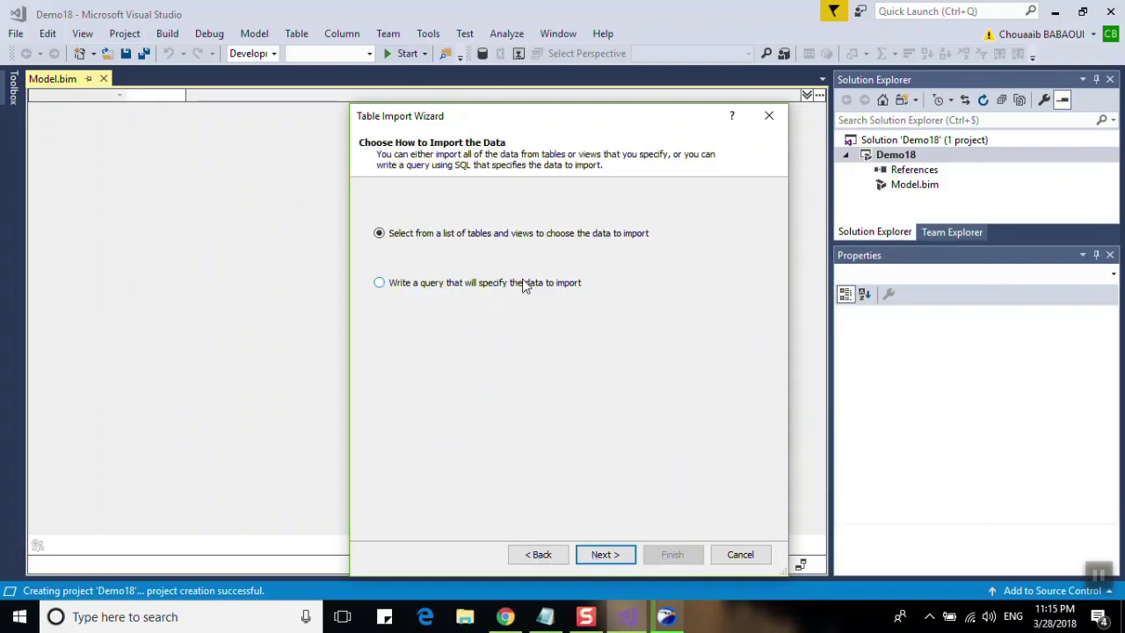
# Step: Tick PctStatusSocial and PercentByAge, then back out to the SQL Server connection page
pyautogui.press('Return')
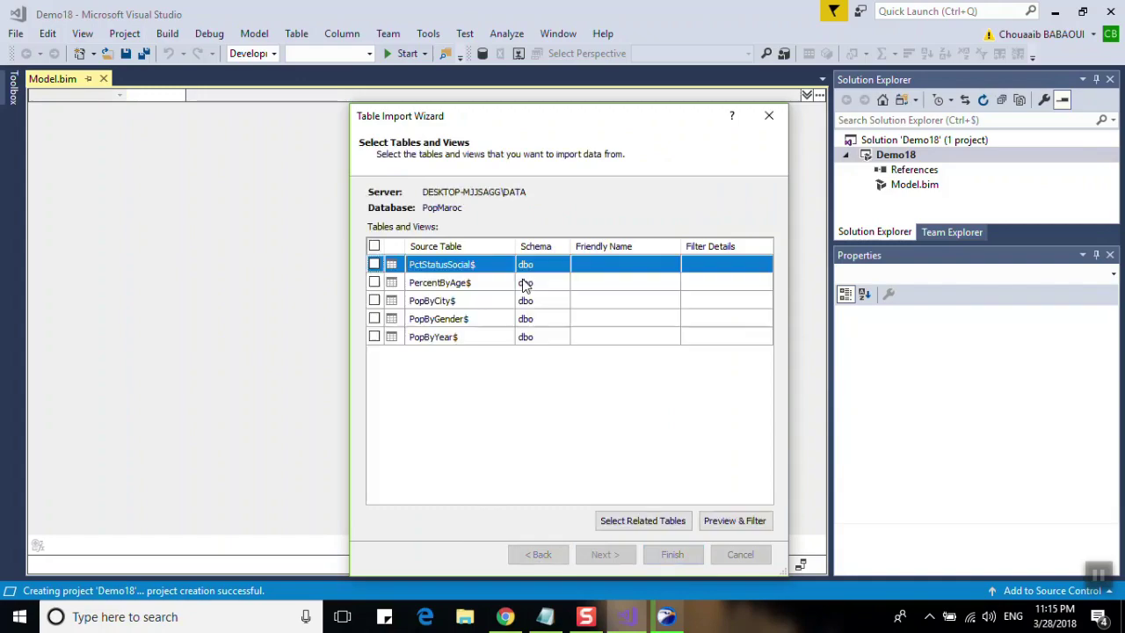
pyautogui.click(374, 264)
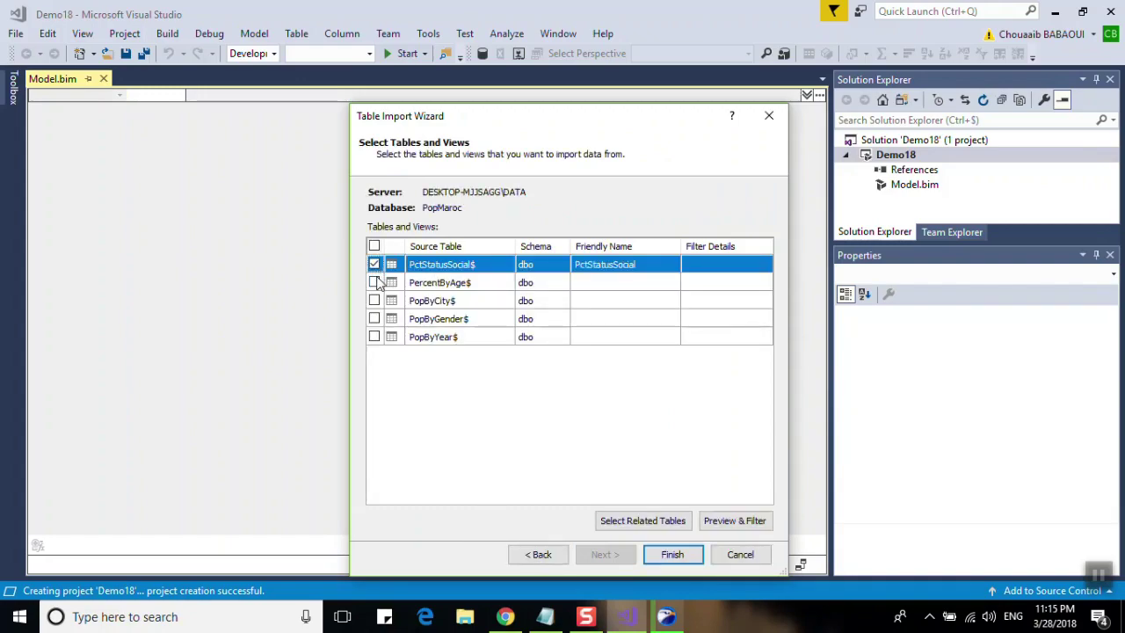
pyautogui.click(376, 282)
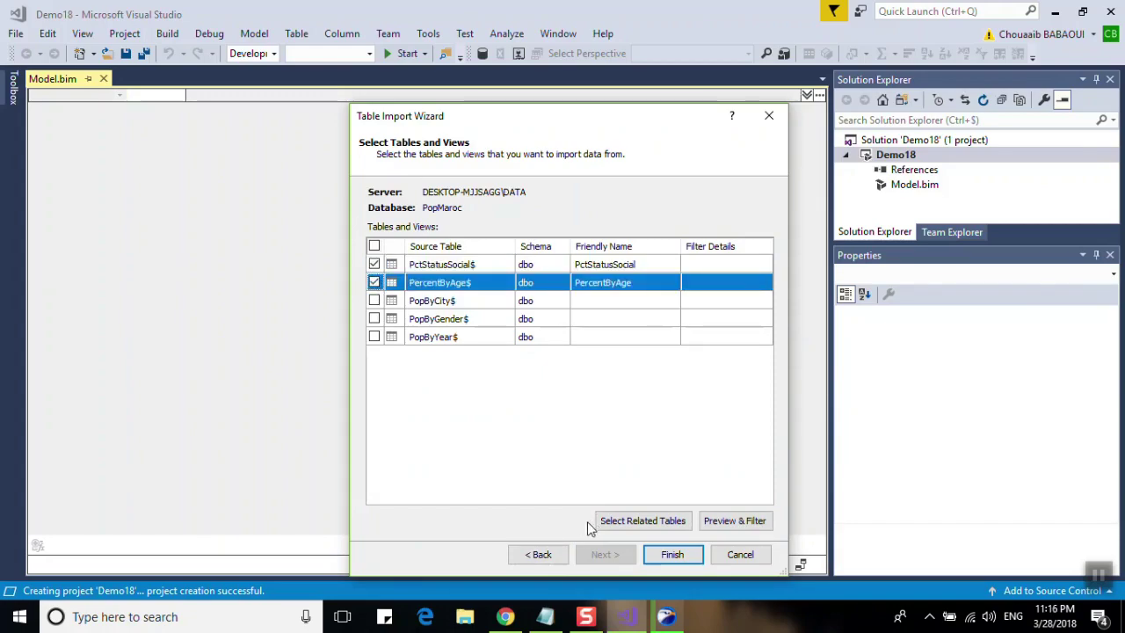
pyautogui.click(552, 562)
pyautogui.click(552, 563)
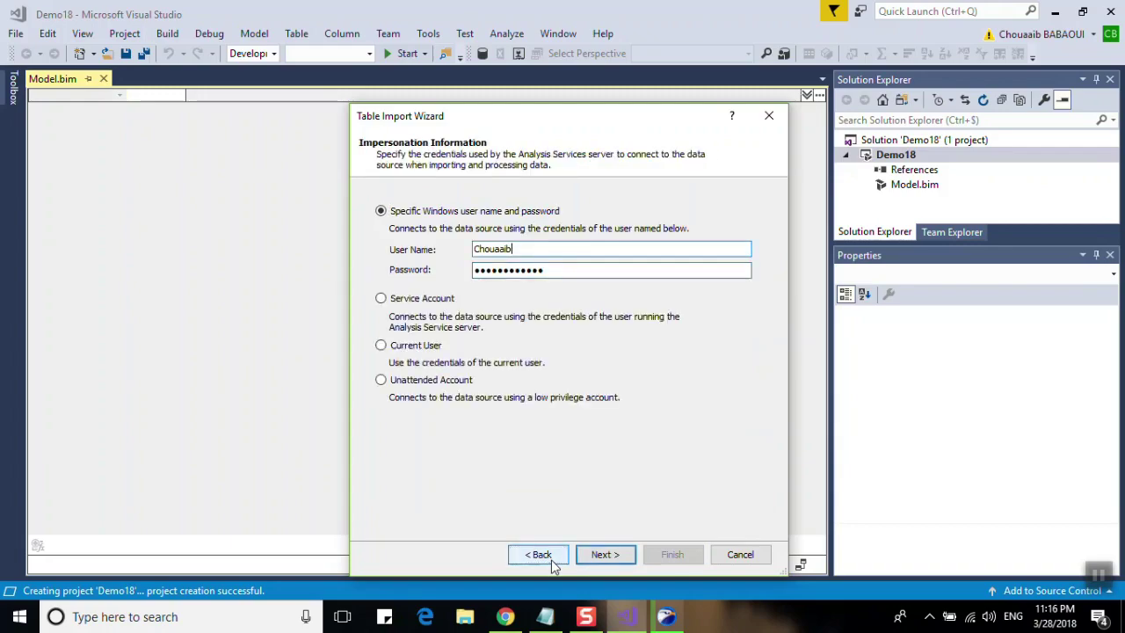
pyautogui.click(540, 555)
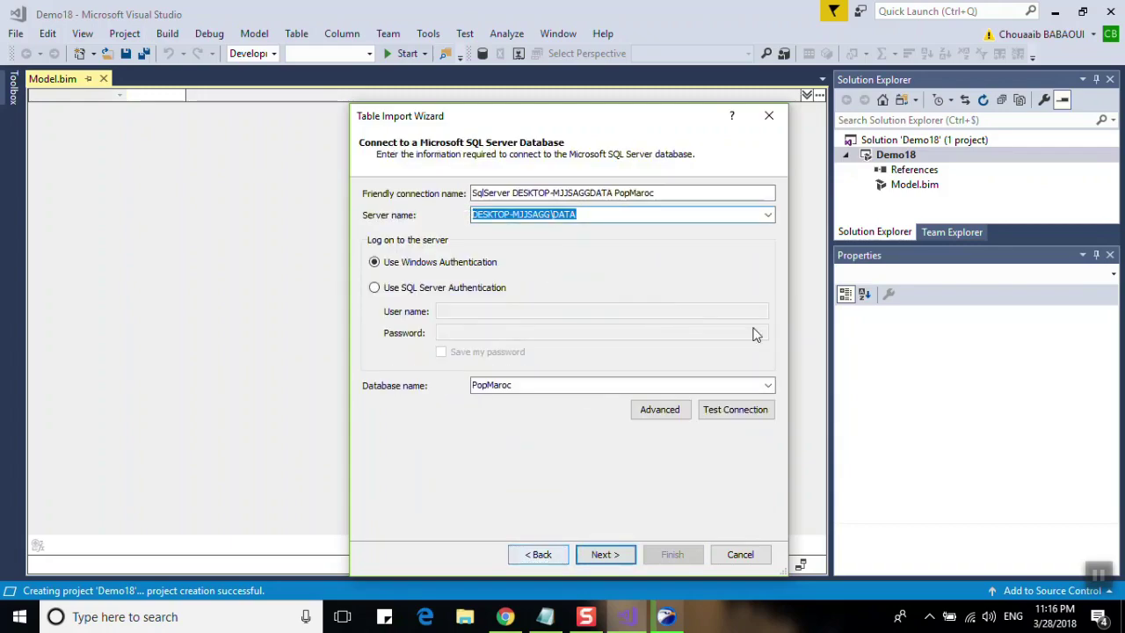
# Step: Switch the connection to the UK Population database, test it, and continue to the table list
pyautogui.click(767, 385)
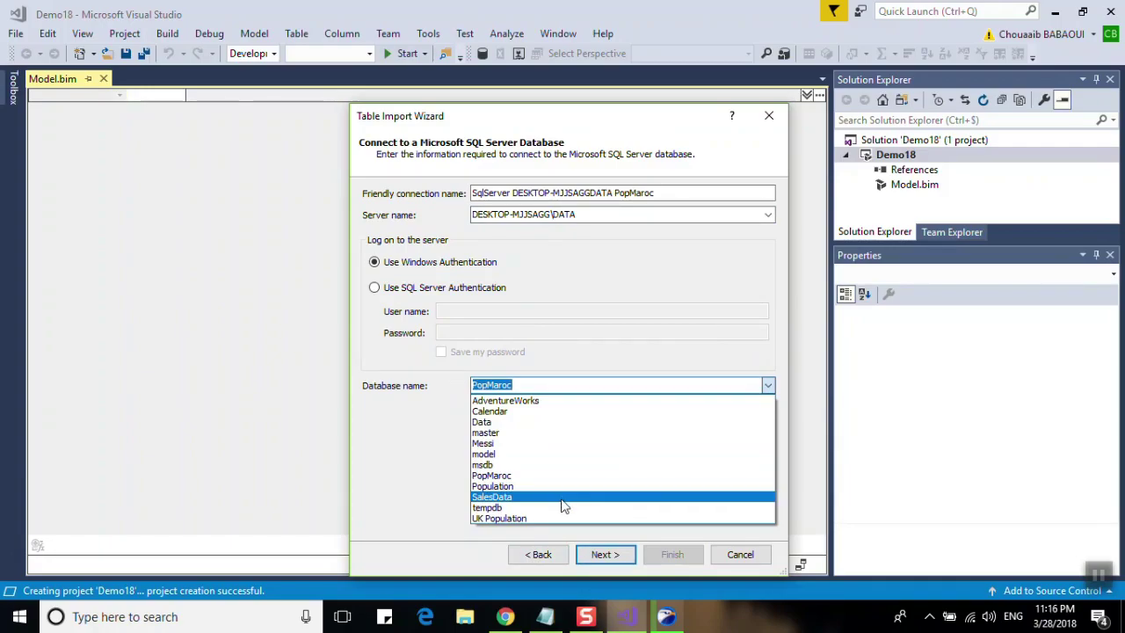
pyautogui.click(564, 520)
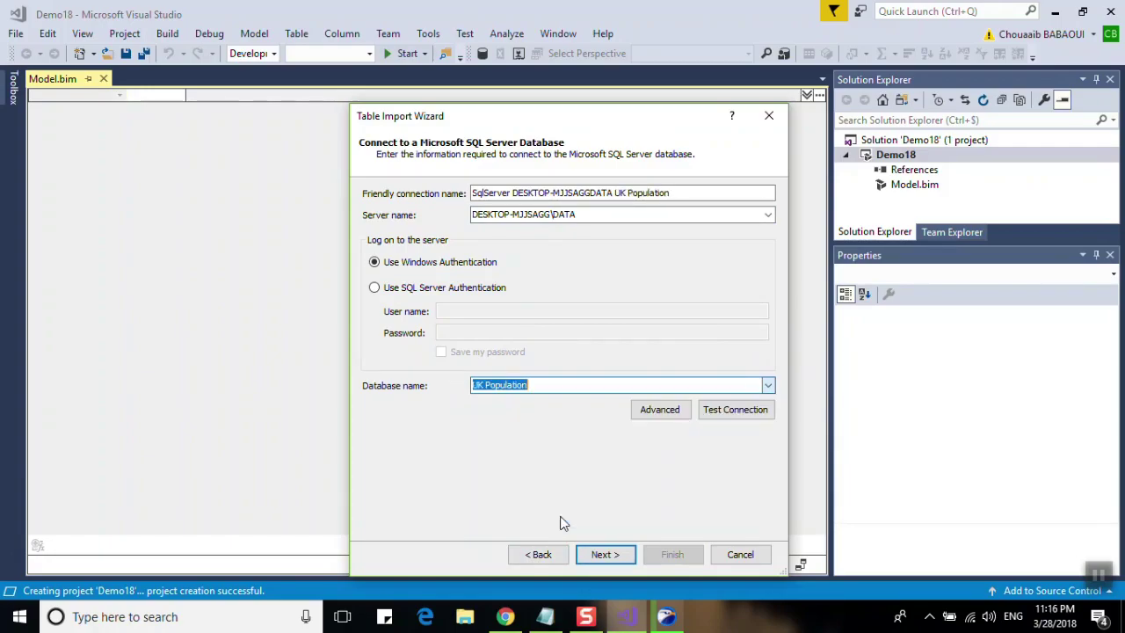
pyautogui.click(719, 410)
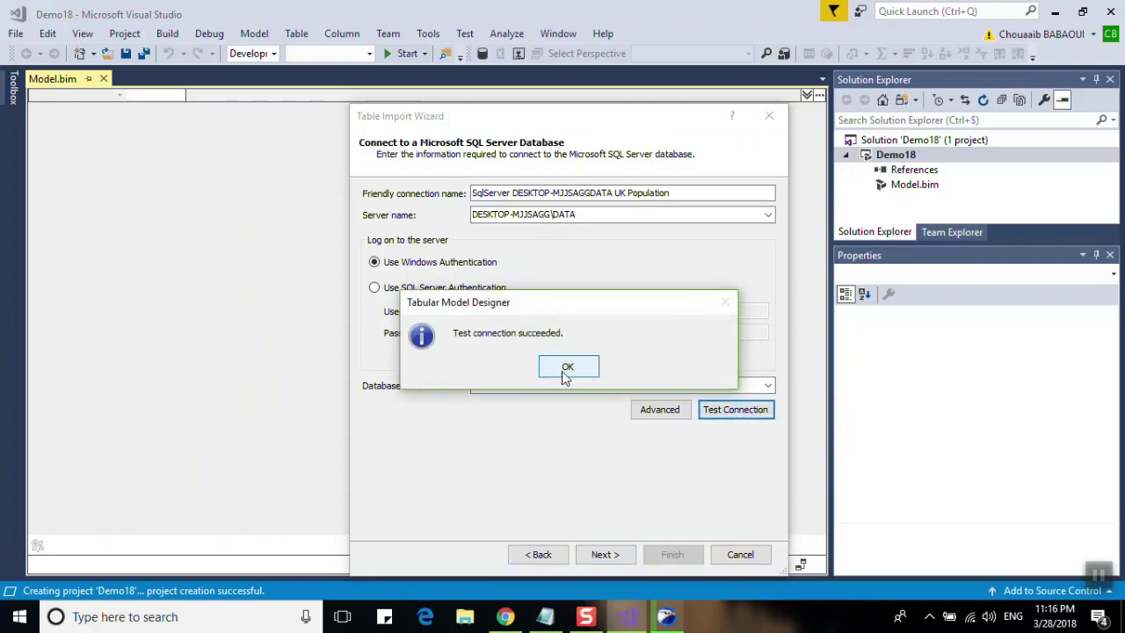
pyautogui.click(567, 367)
pyautogui.click(603, 553)
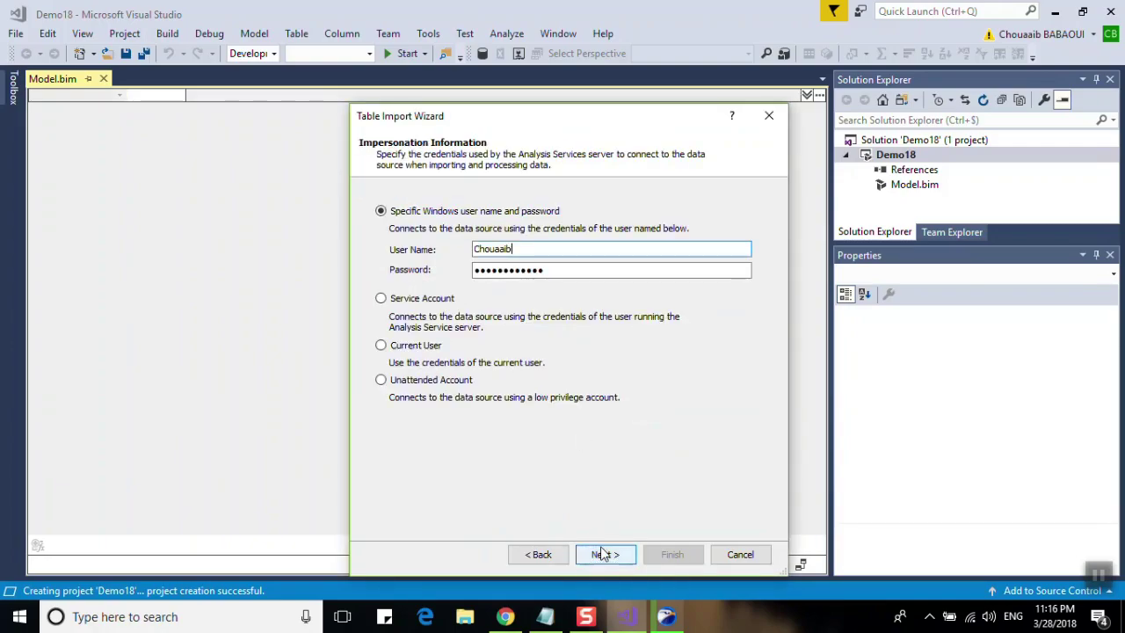
pyautogui.click(604, 553)
pyautogui.click(603, 553)
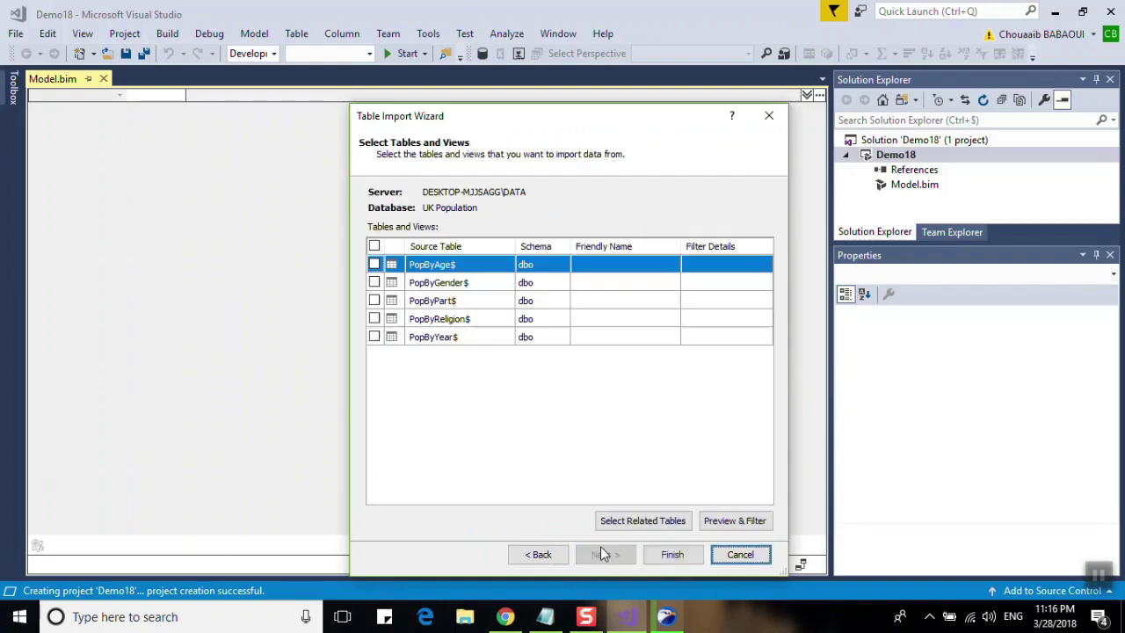
# Step: Import the PopByAge, PopByGender, PopByPart and PopByYear tables
pyautogui.click(375, 264)
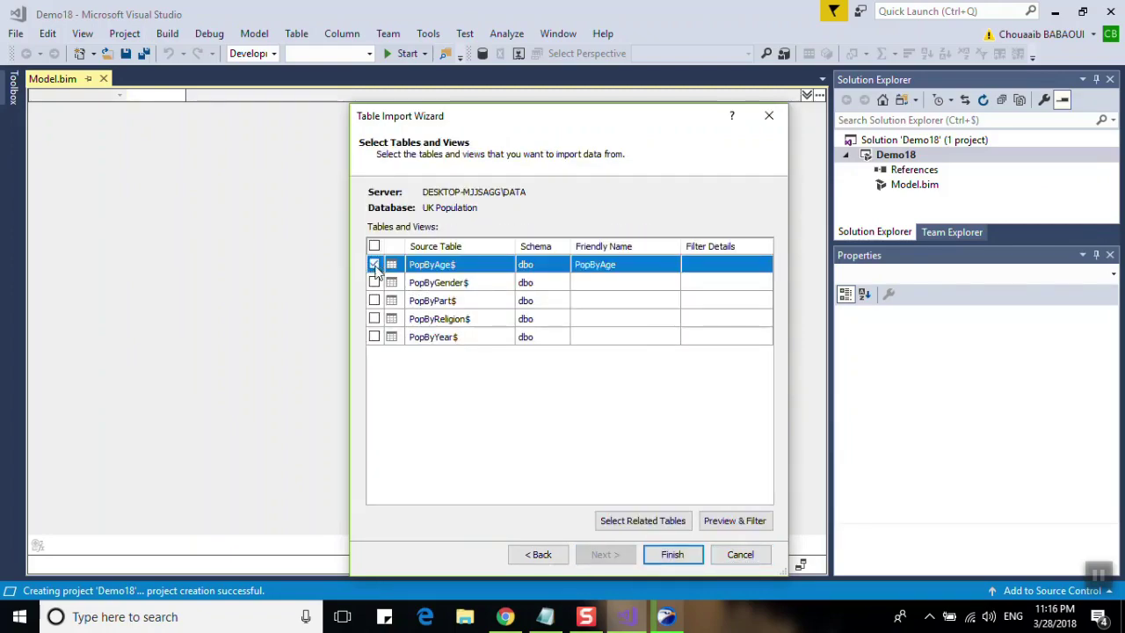
pyautogui.click(375, 282)
pyautogui.click(375, 301)
pyautogui.click(374, 337)
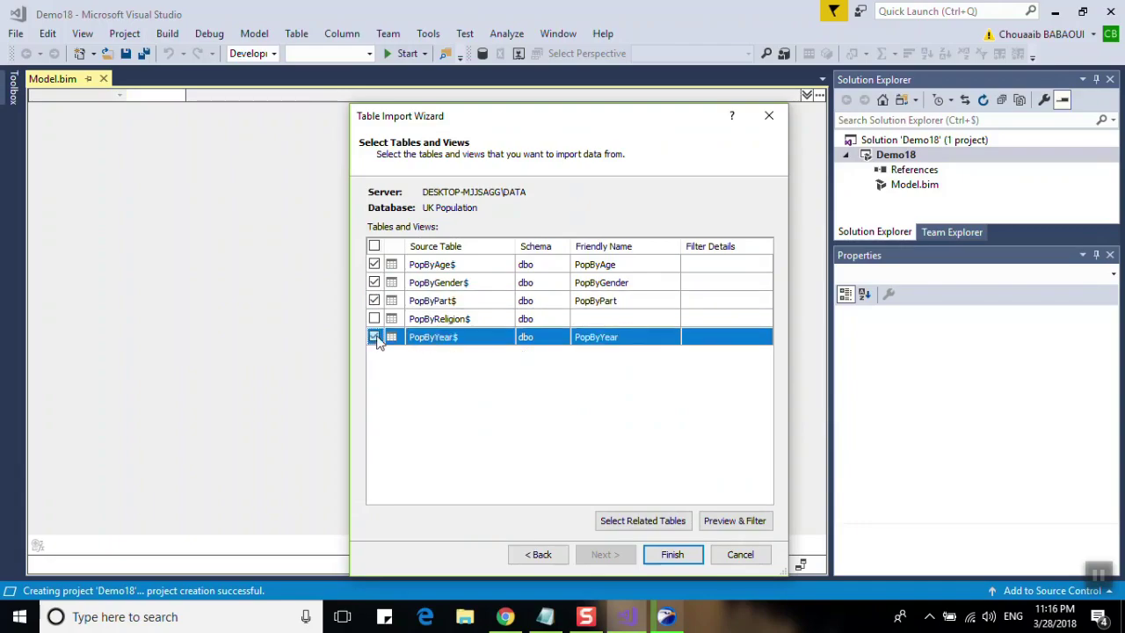
pyautogui.click(672, 554)
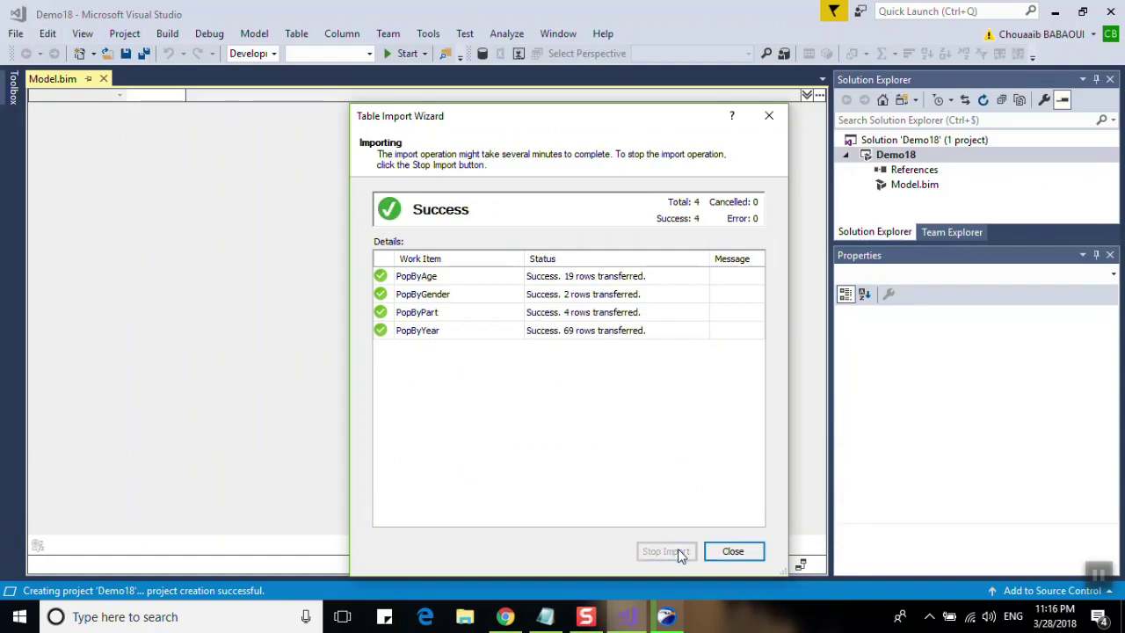
# Step: Add a 'Pop by Age' AutoSum measure on the PopByAge Population column
pyautogui.click(733, 552)
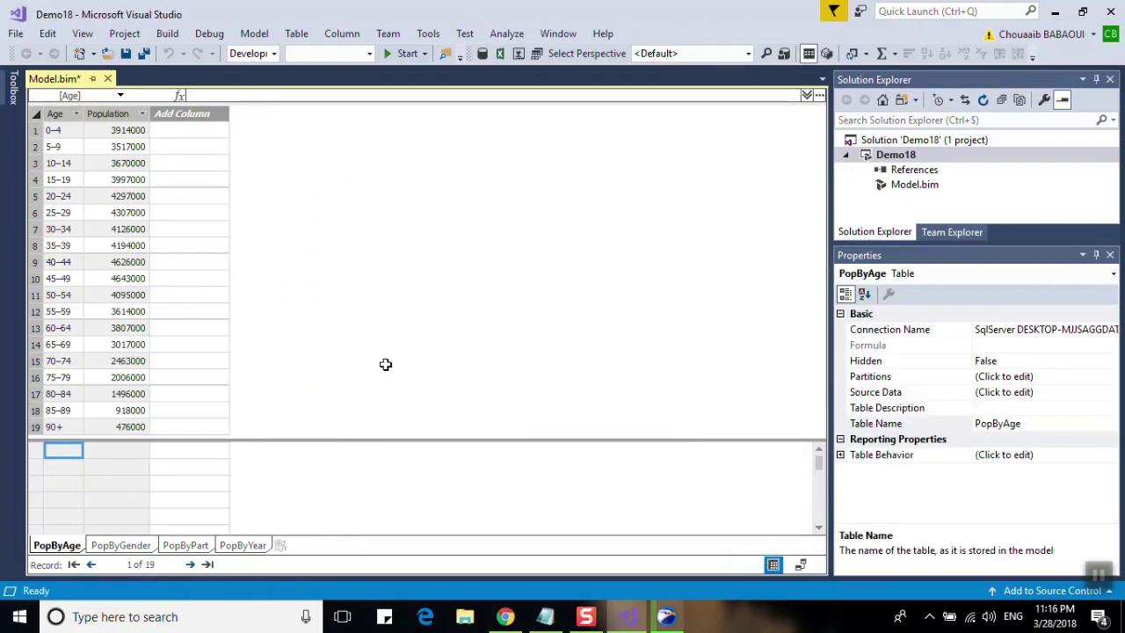
pyautogui.click(108, 113)
pyautogui.click(883, 53)
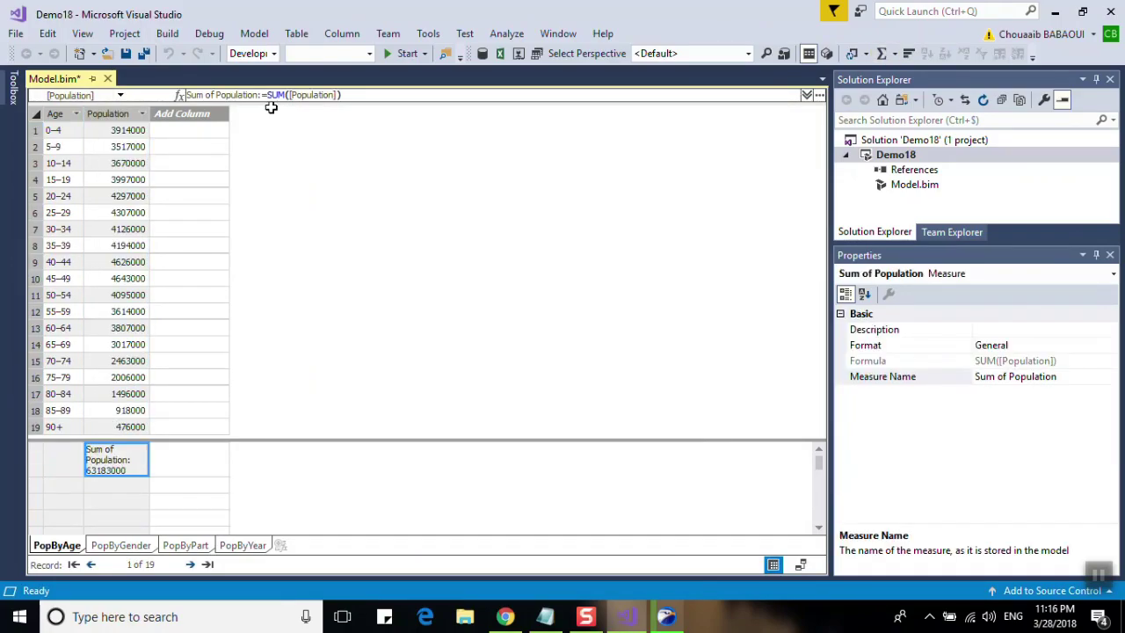
pyautogui.moveTo(260, 95); pyautogui.dragTo(174, 94)
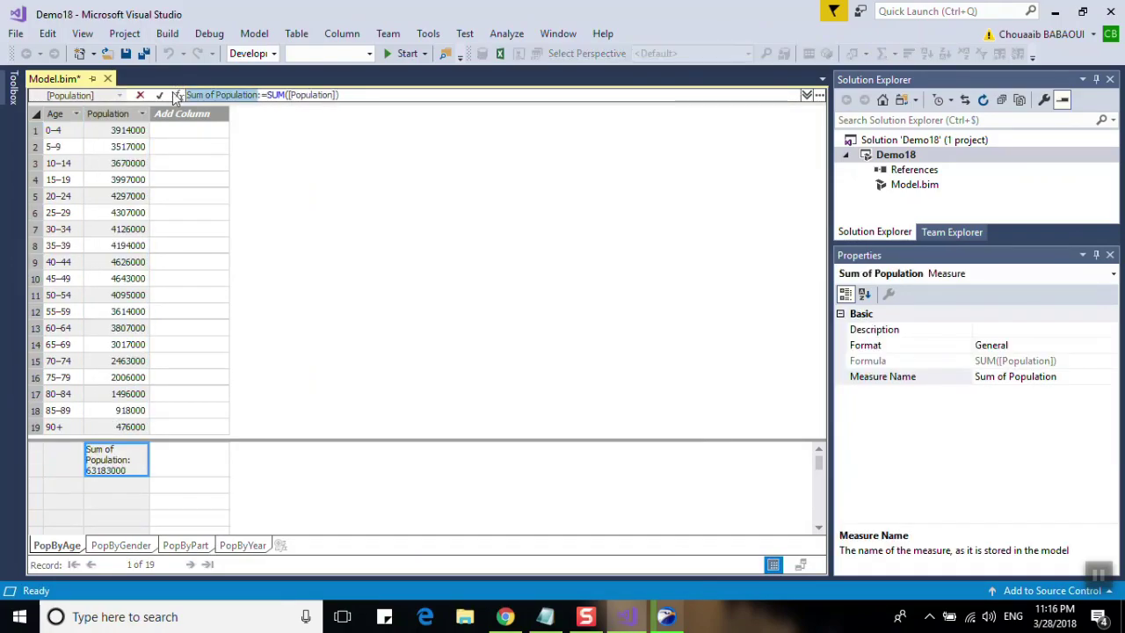
pyautogui.write('Pop by ')
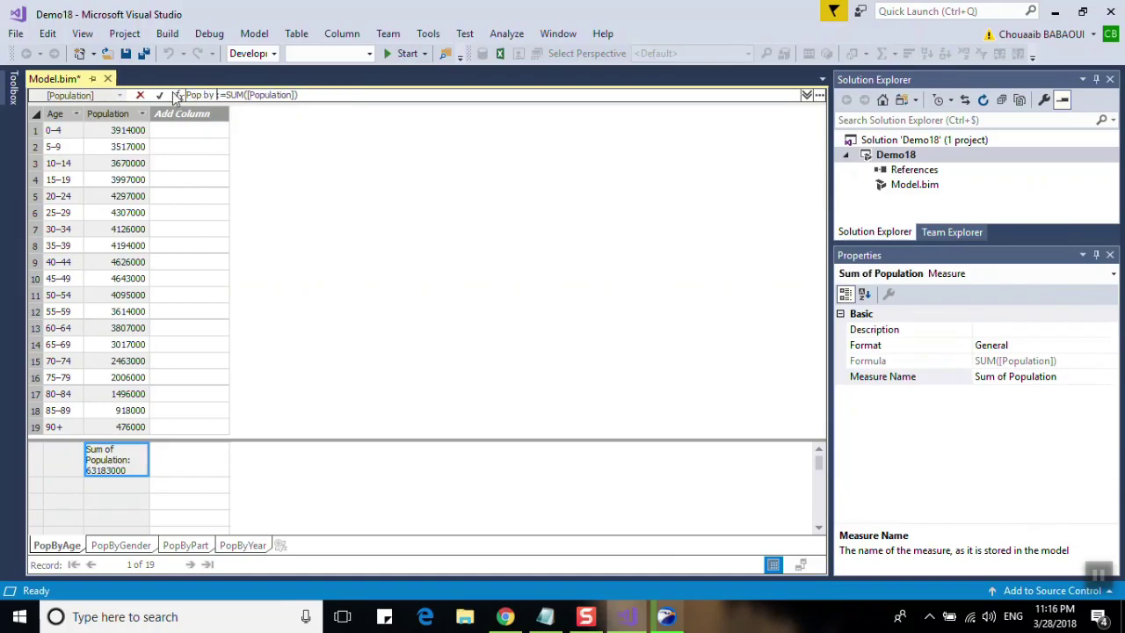
pyautogui.write('Age')
pyautogui.press('Return')
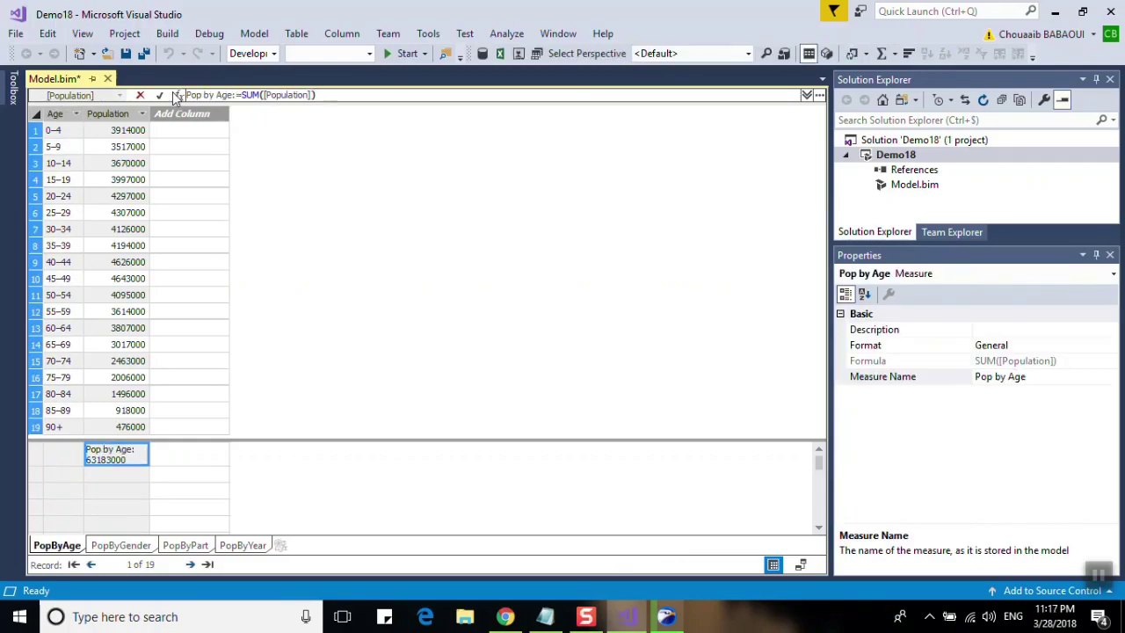
# Step: Hide PopByAge's Population column from client tools
pyautogui.click(109, 114)
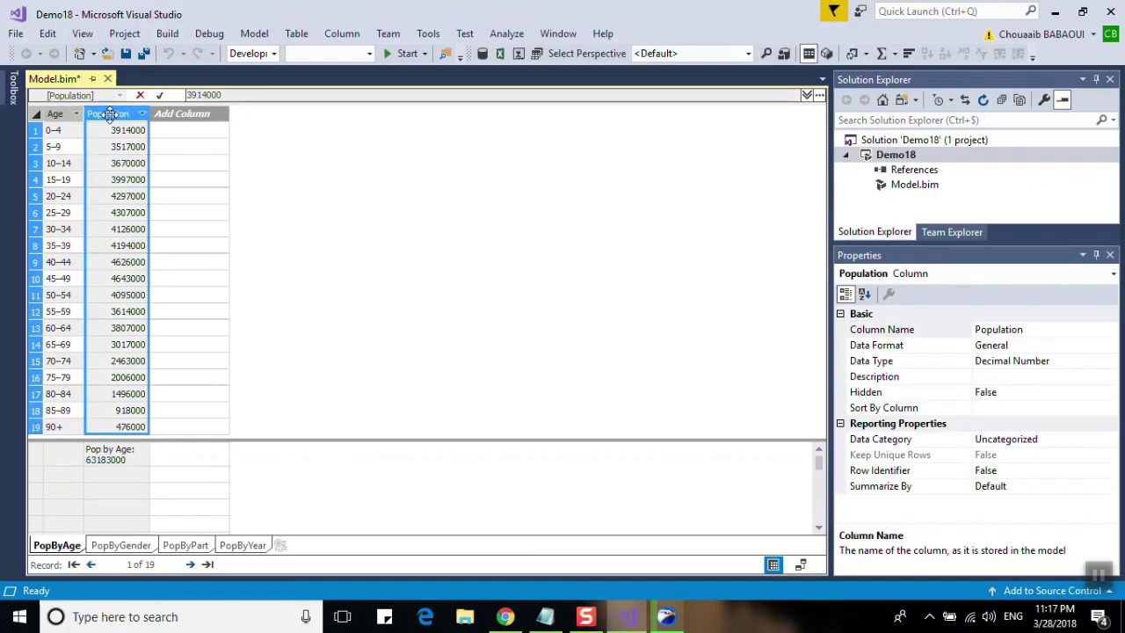
pyautogui.rightClick(110, 116)
pyautogui.click(186, 270)
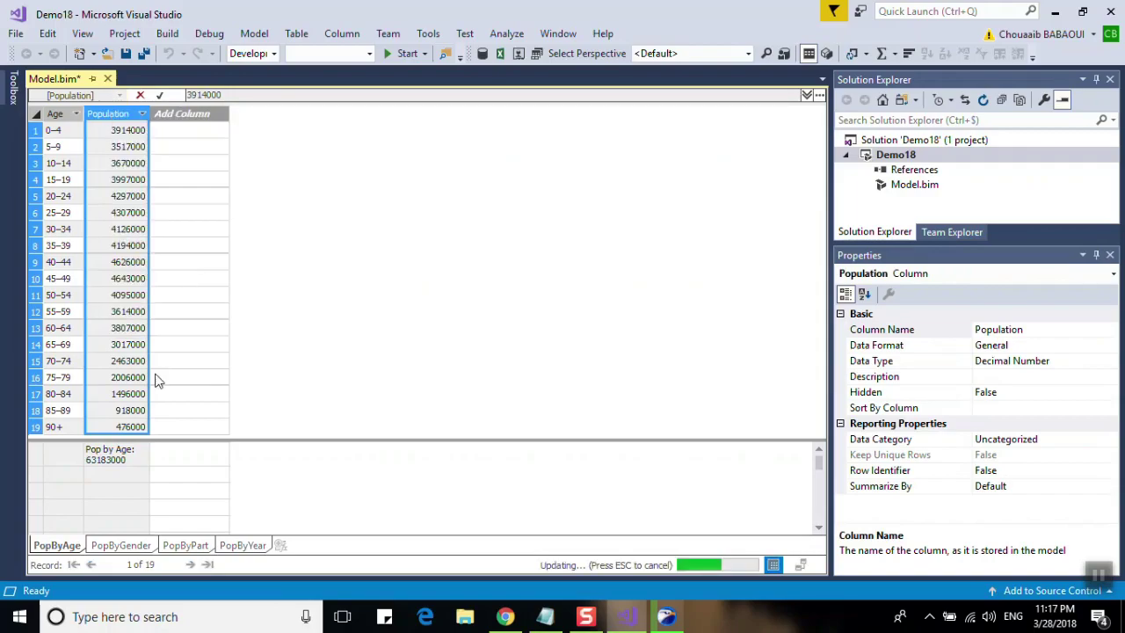
pyautogui.click(124, 546)
# Step: Hide PopByGender's Population column from client tools
pyautogui.click(119, 115)
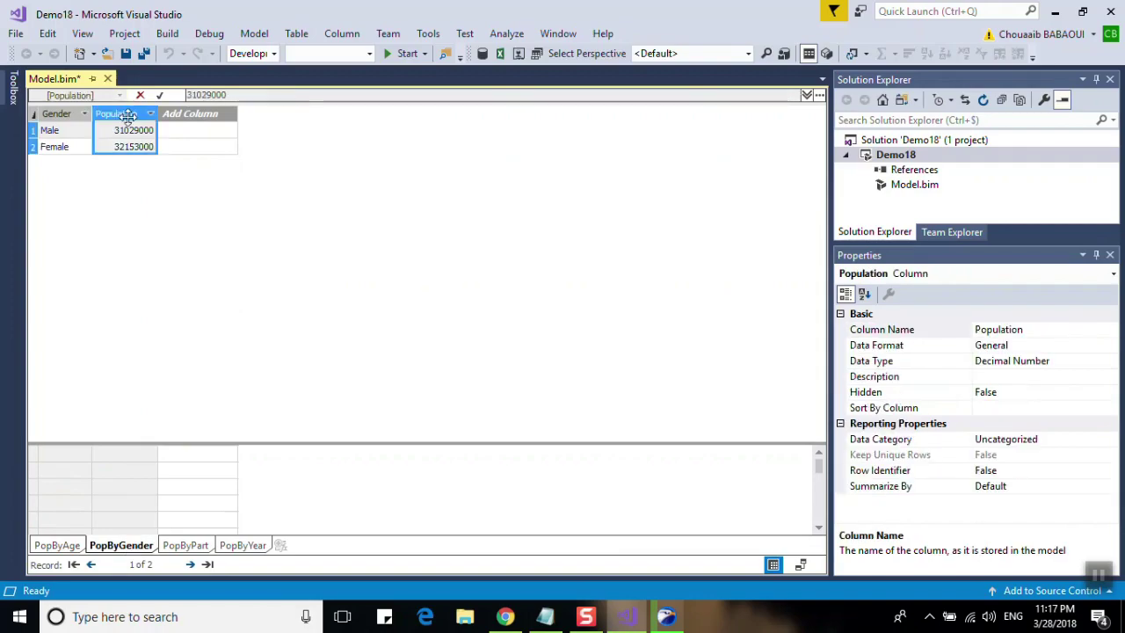
pyautogui.rightClick(123, 116)
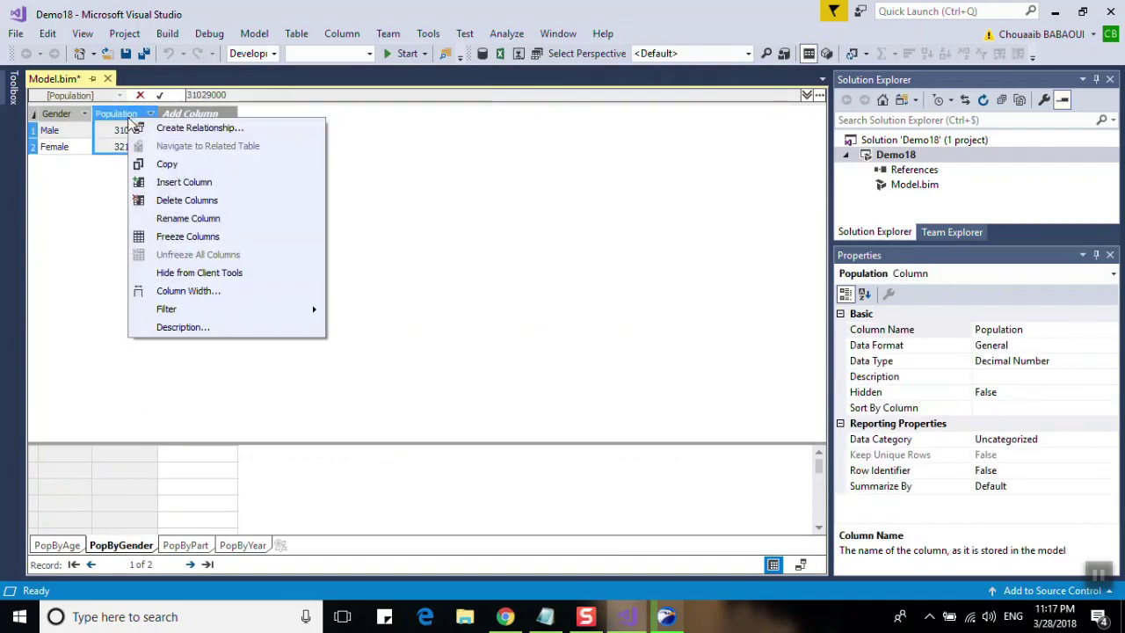
pyautogui.click(189, 273)
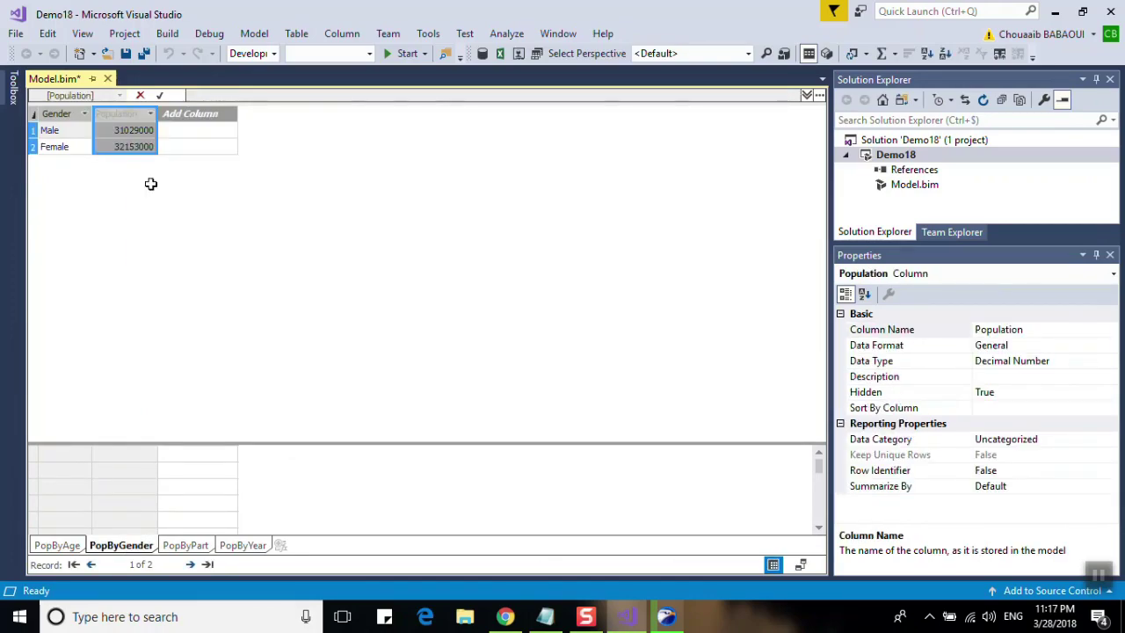
# Step: Add a 'Pop by Gender' AutoSum measure on the Population column
pyautogui.click(886, 52)
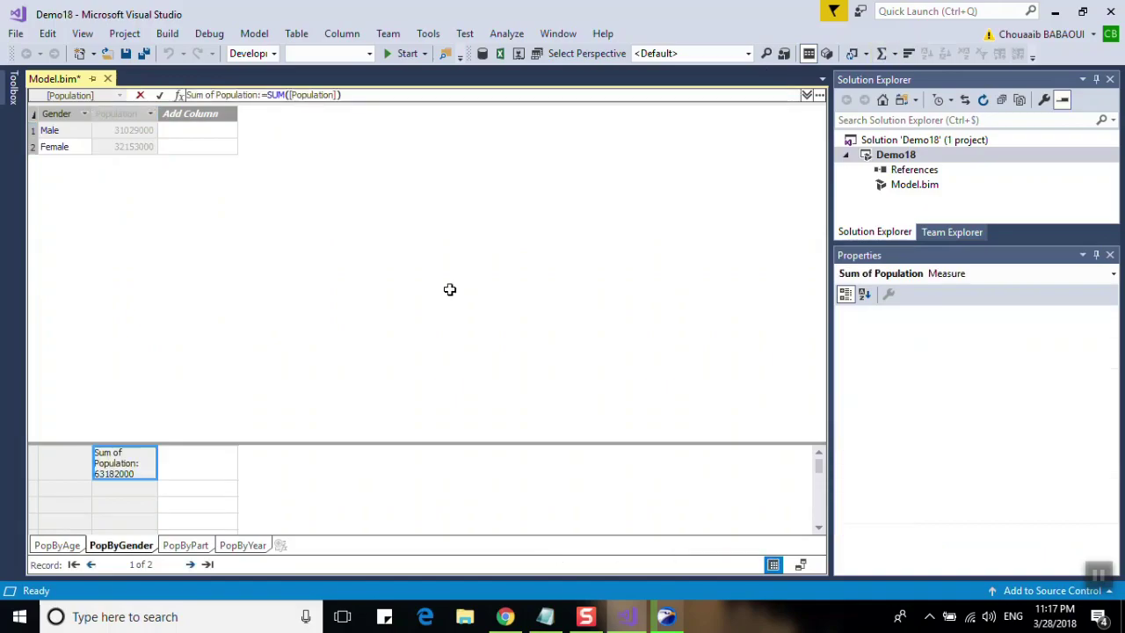
pyautogui.moveTo(259, 95); pyautogui.dragTo(183, 95)
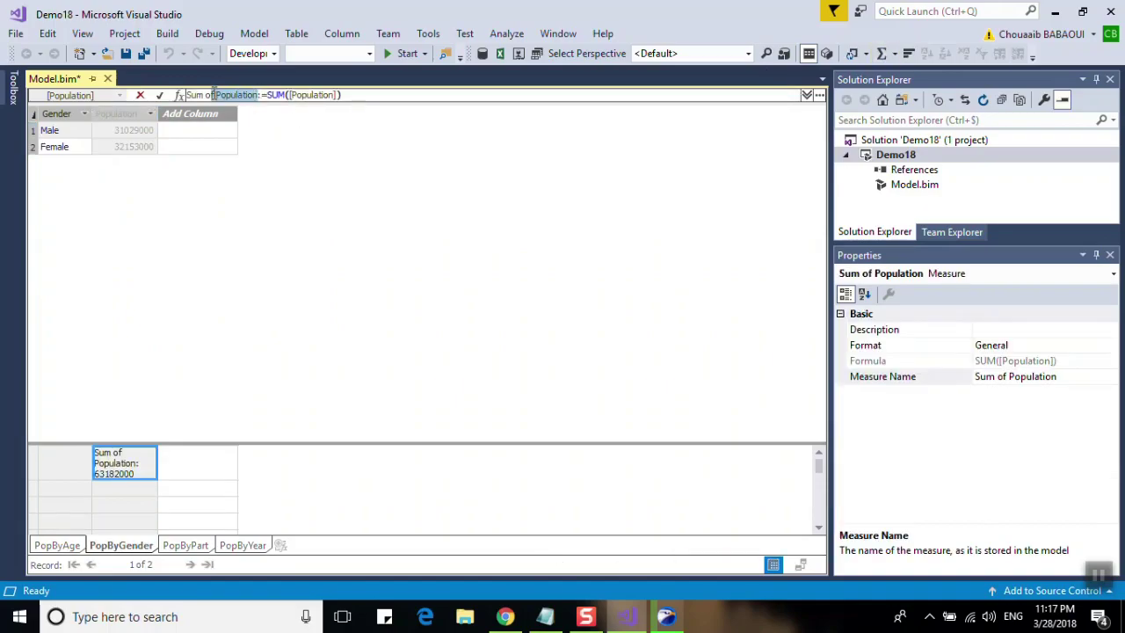
pyautogui.write('Po')
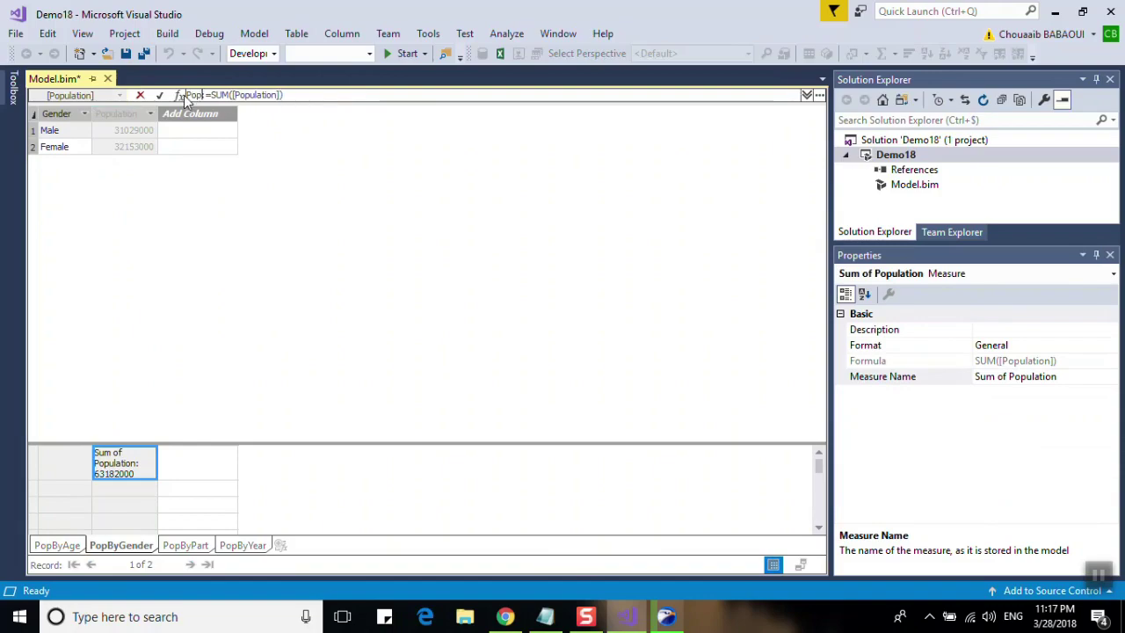
pyautogui.write('p by ')
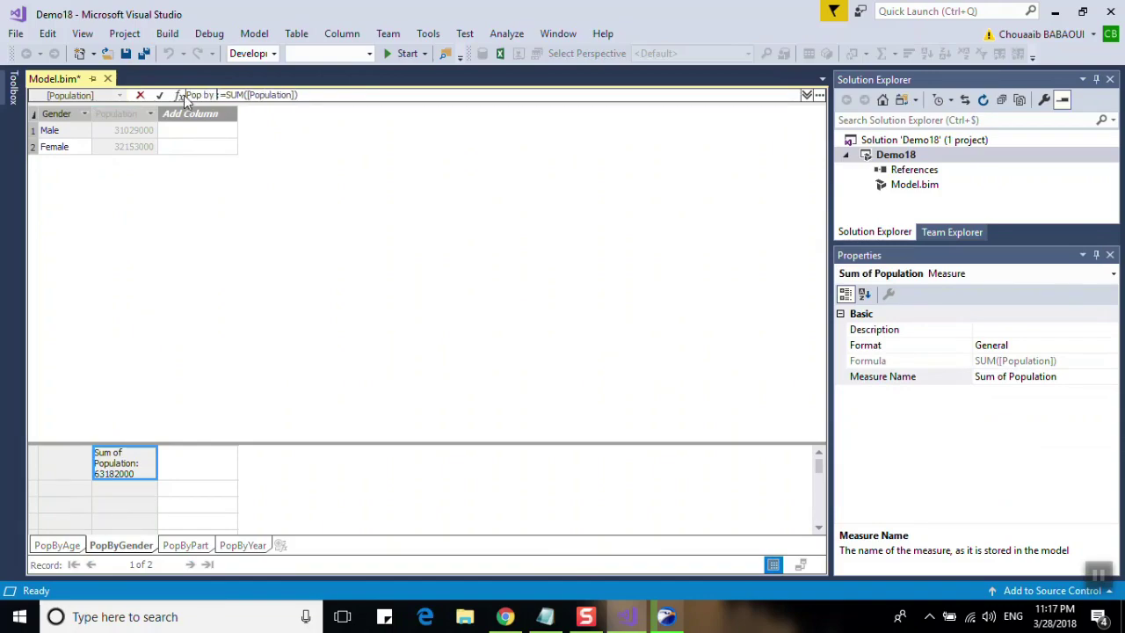
pyautogui.write('Gend')
pyautogui.write('er')
pyautogui.press('Return')
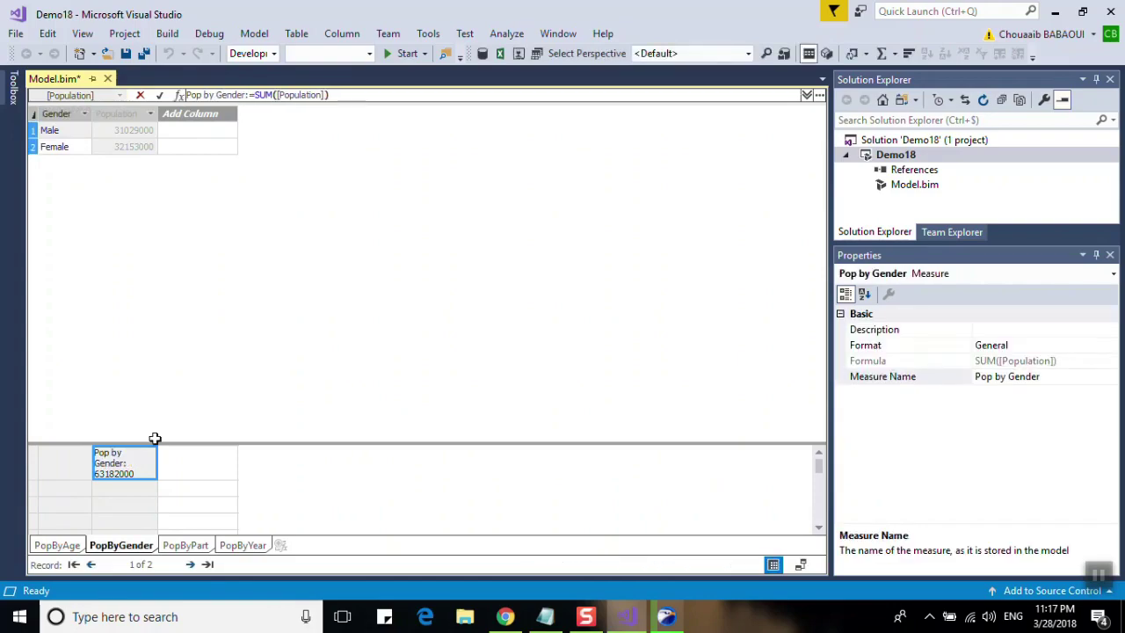
pyautogui.click(186, 545)
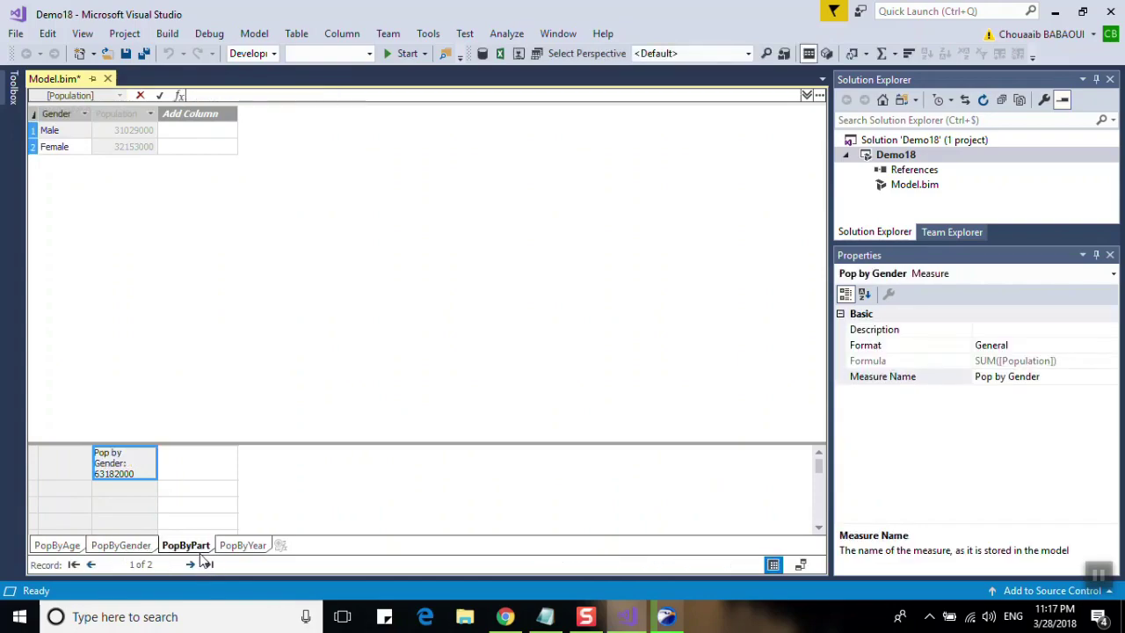
# Step: Hide PopByPart's Population column from client tools
pyautogui.click(56, 546)
pyautogui.click(183, 545)
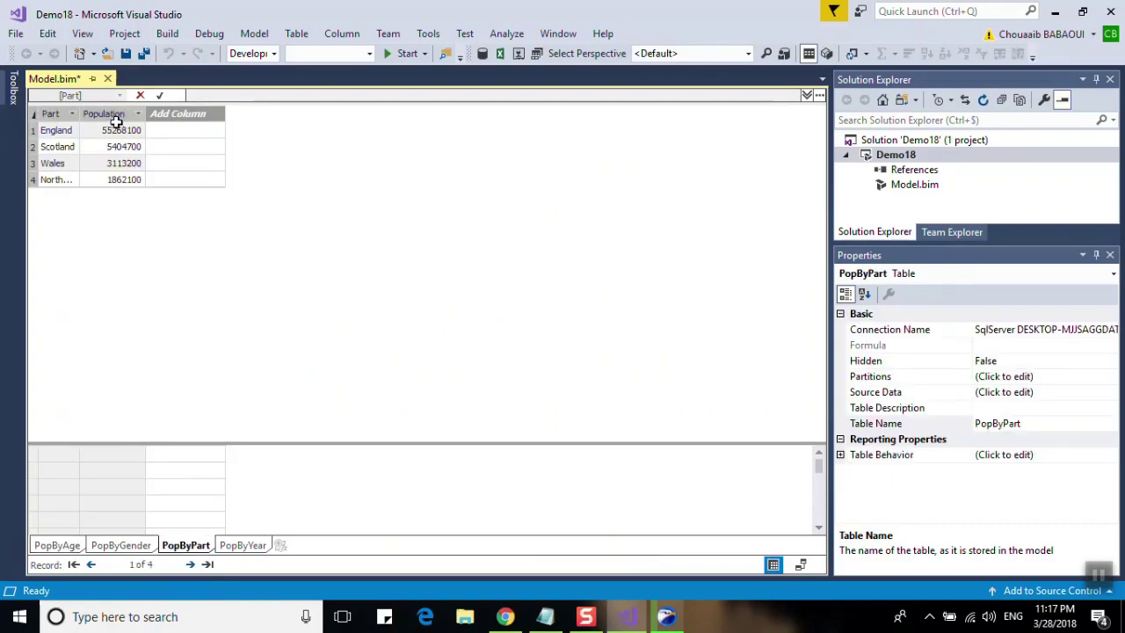
pyautogui.click(111, 116)
pyautogui.rightClick(111, 116)
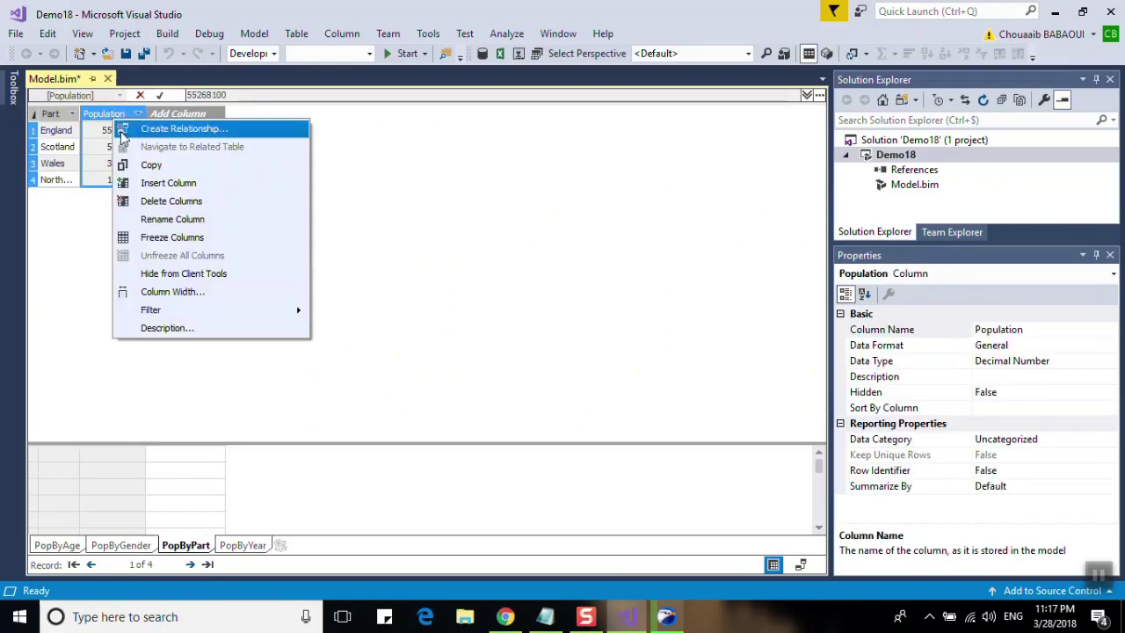
pyautogui.click(174, 274)
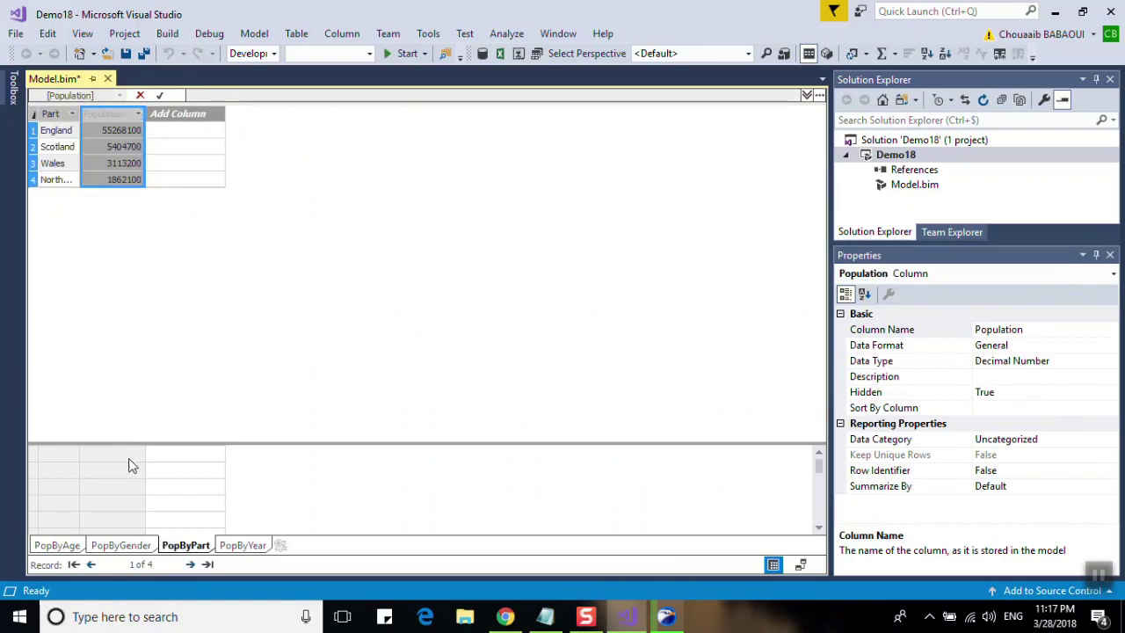
# Step: Add a 'Pop by Part' AutoSum measure on the Population column
pyautogui.click(880, 55)
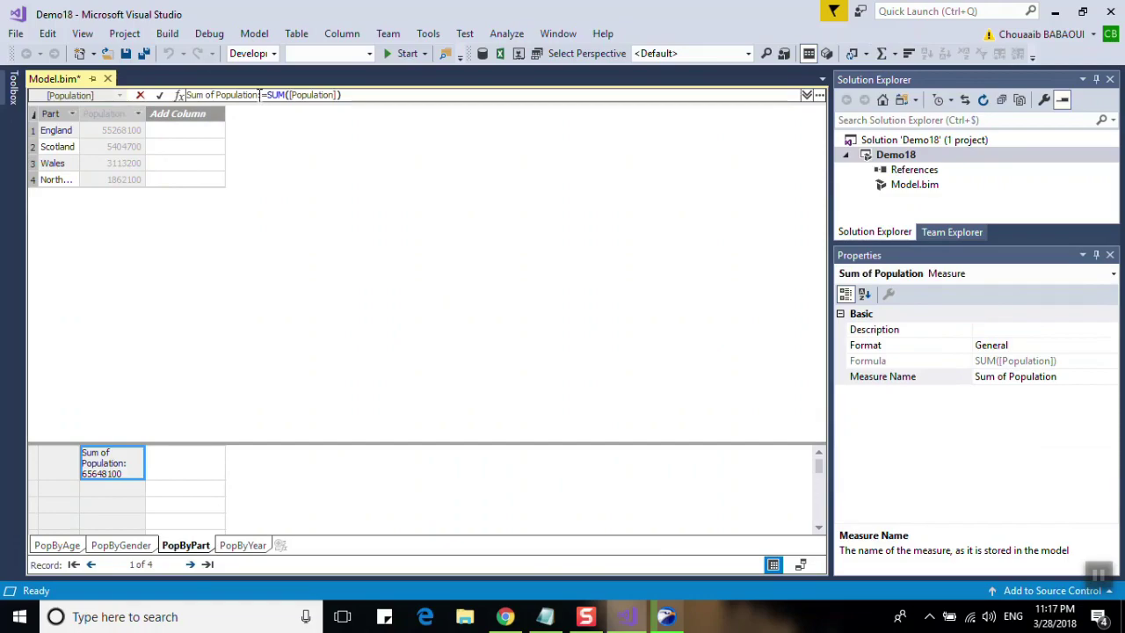
pyautogui.moveTo(259, 95); pyautogui.dragTo(185, 95)
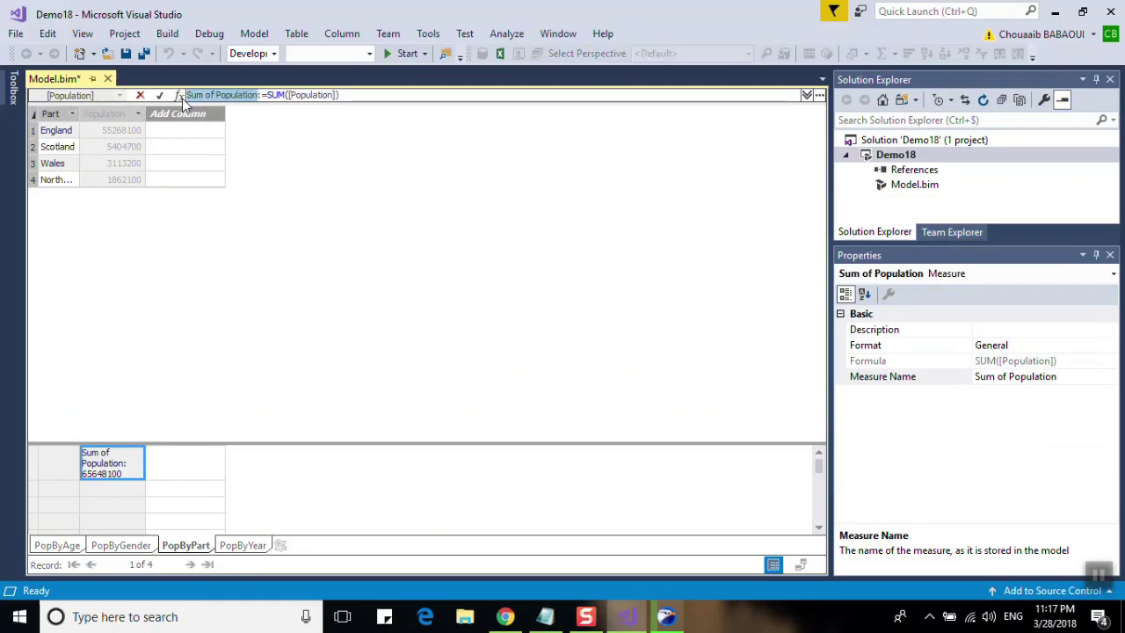
pyautogui.write('Pop b')
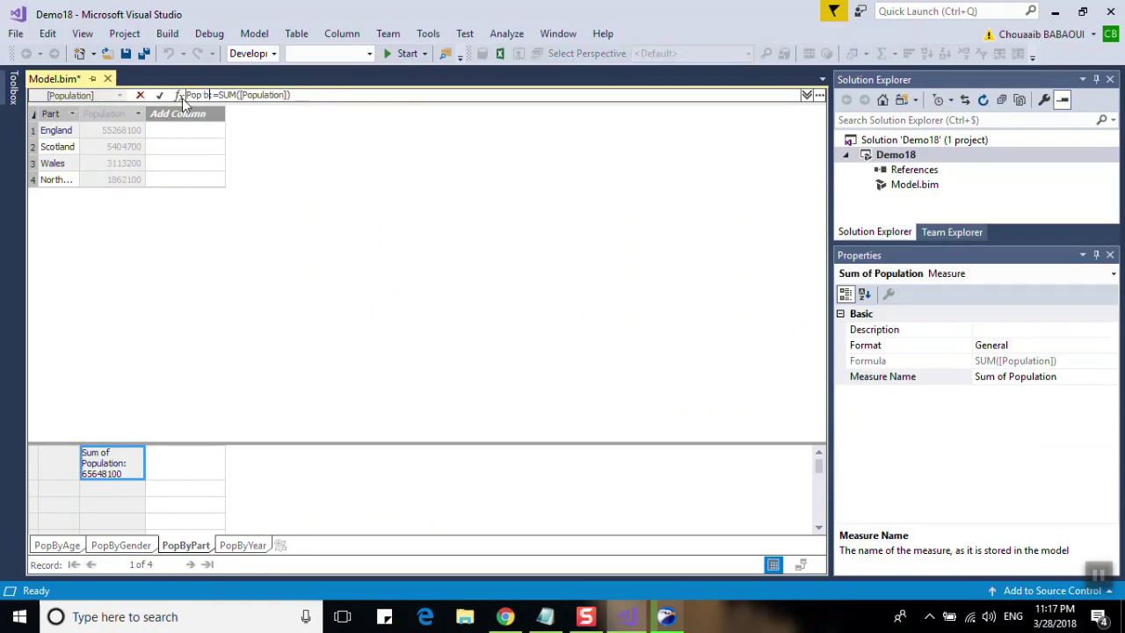
pyautogui.write('y P')
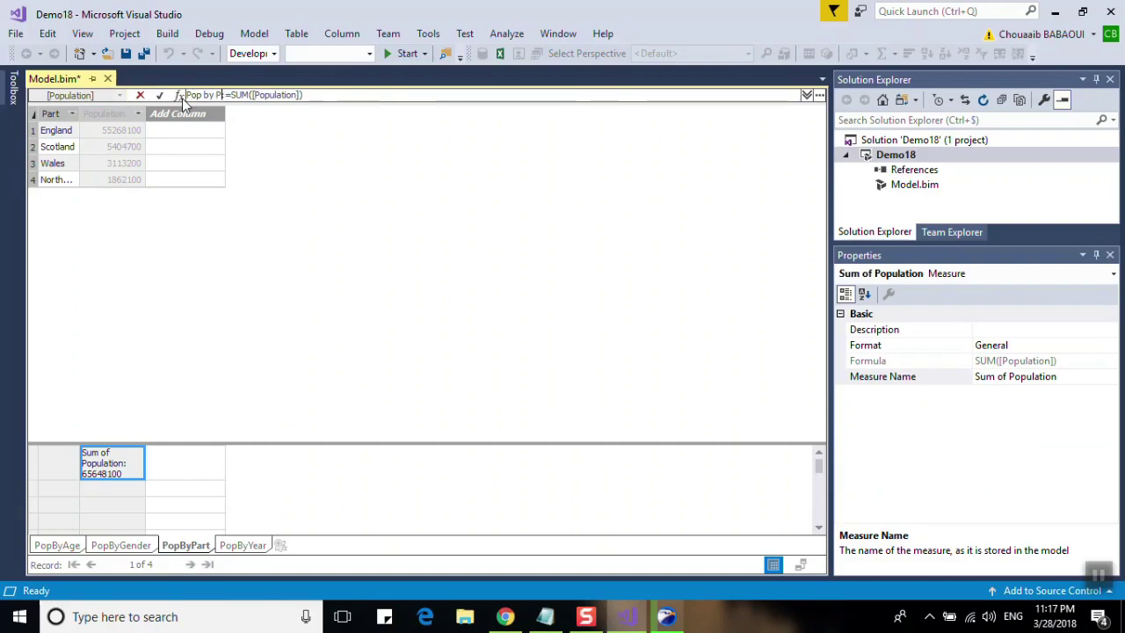
pyautogui.write('art')
pyautogui.press('Return')
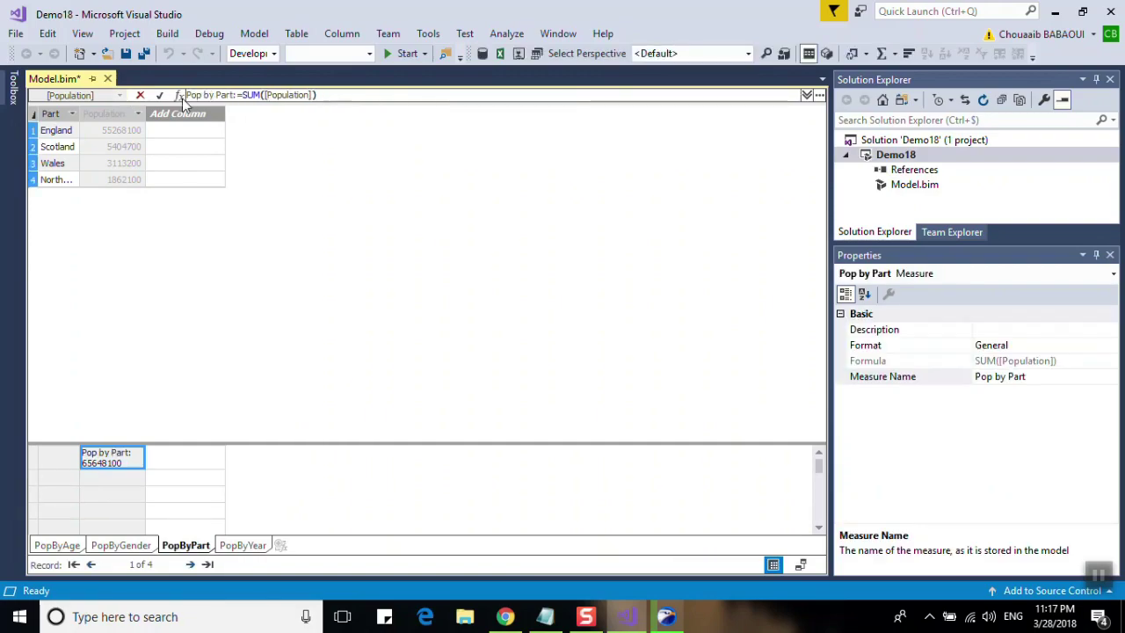
pyautogui.click(256, 546)
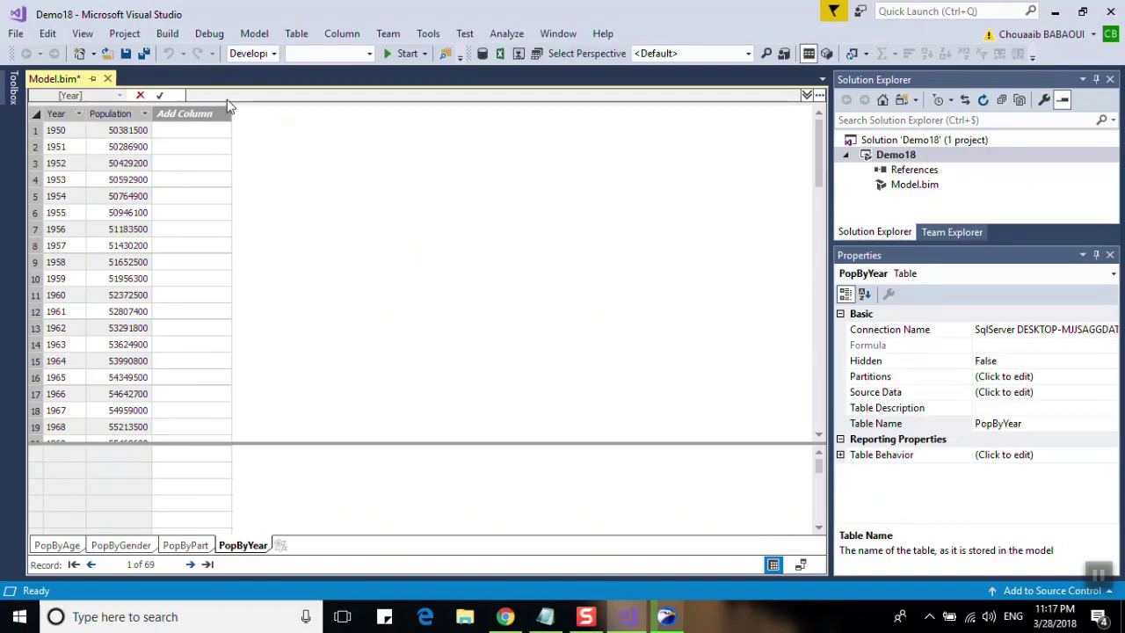
pyautogui.moveTo(226, 102); pyautogui.dragTo(230, 188)
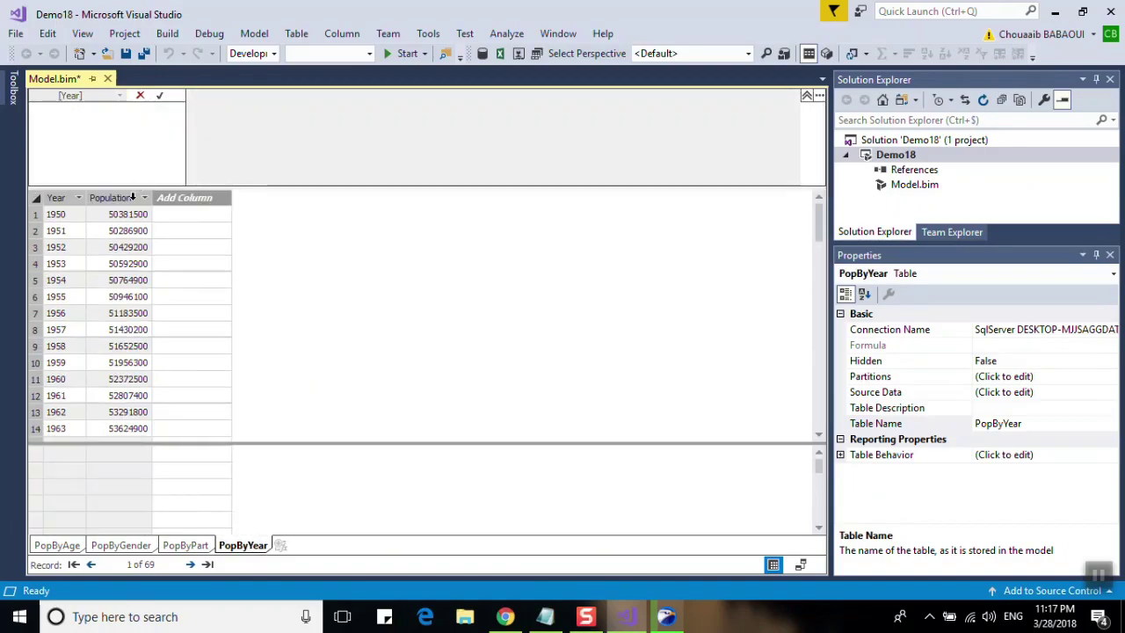
pyautogui.rightClick(132, 197)
pyautogui.click(216, 370)
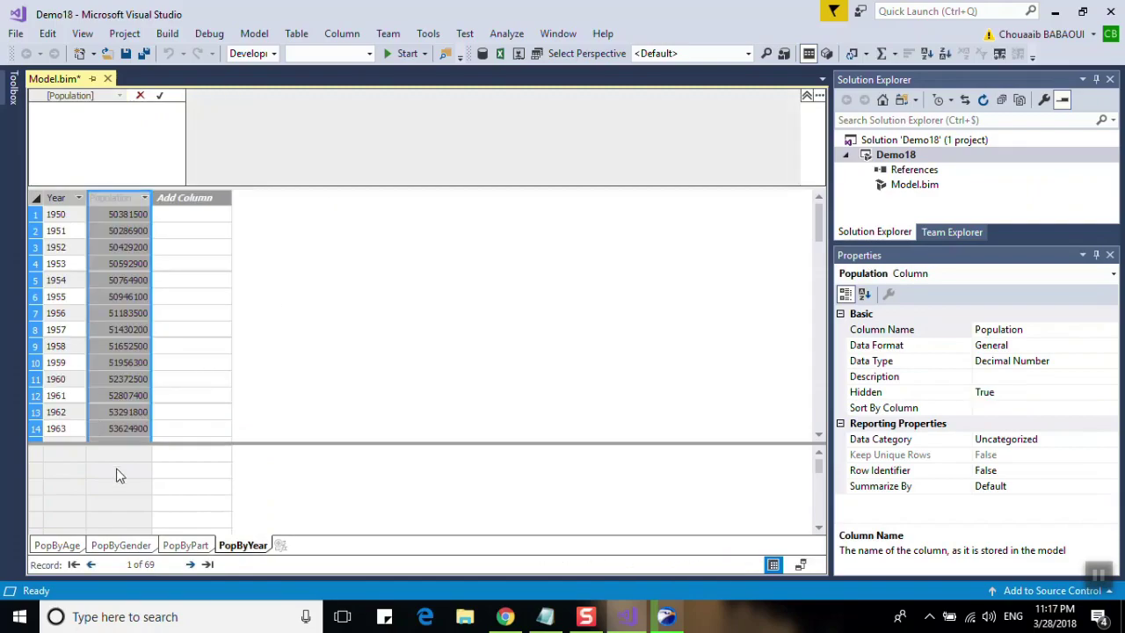
pyautogui.click(883, 54)
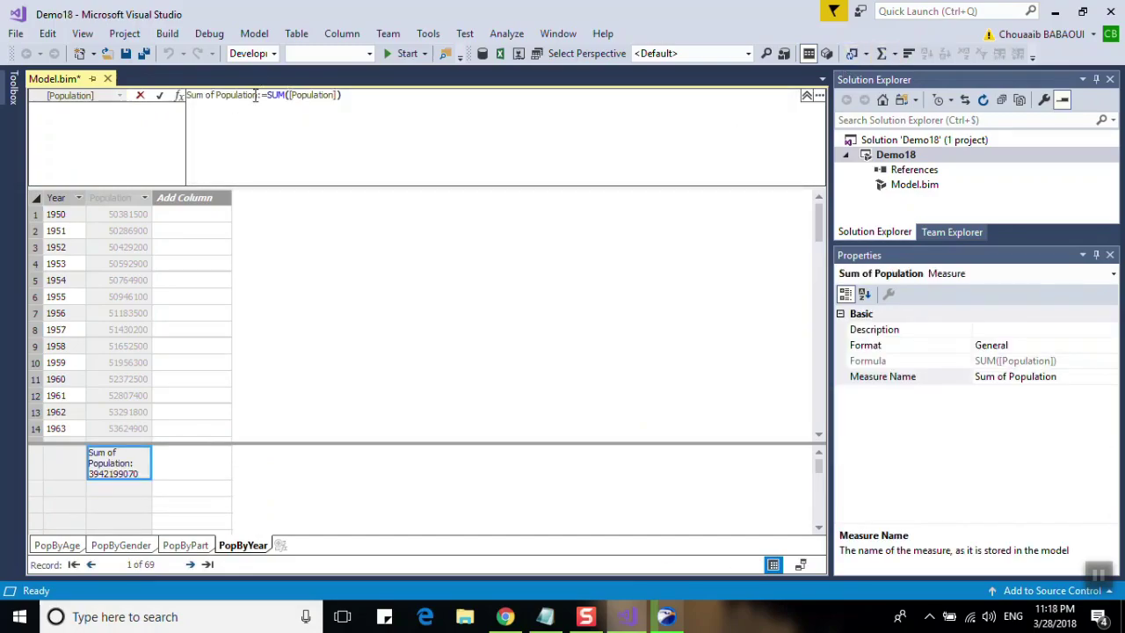
pyautogui.moveTo(255, 95); pyautogui.dragTo(186, 97)
pyautogui.write('P')
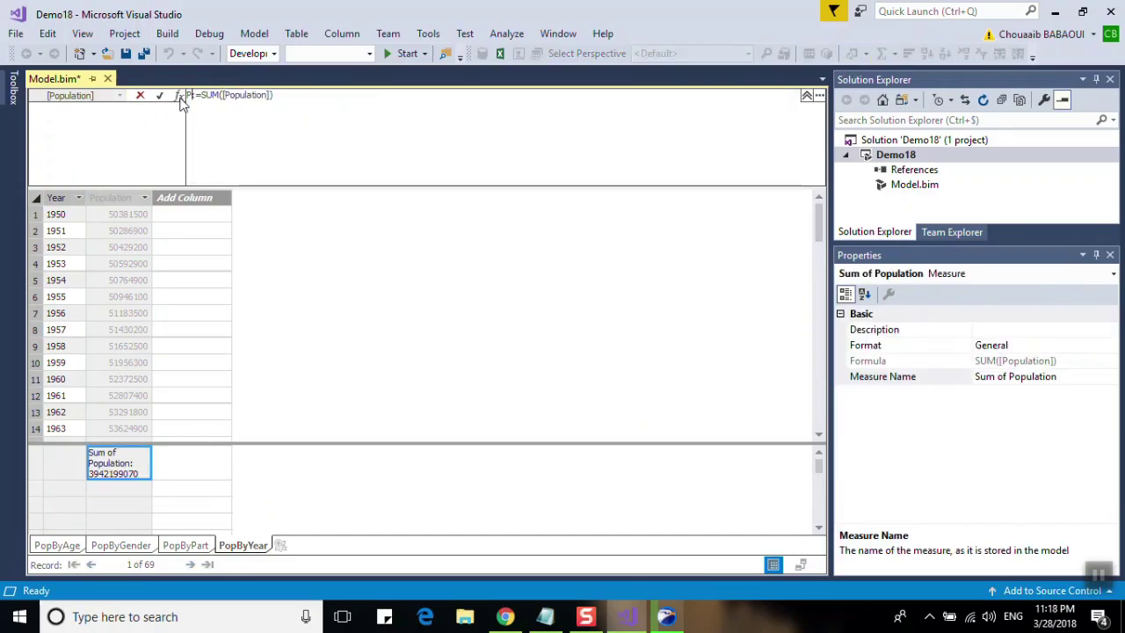
pyautogui.write('op b')
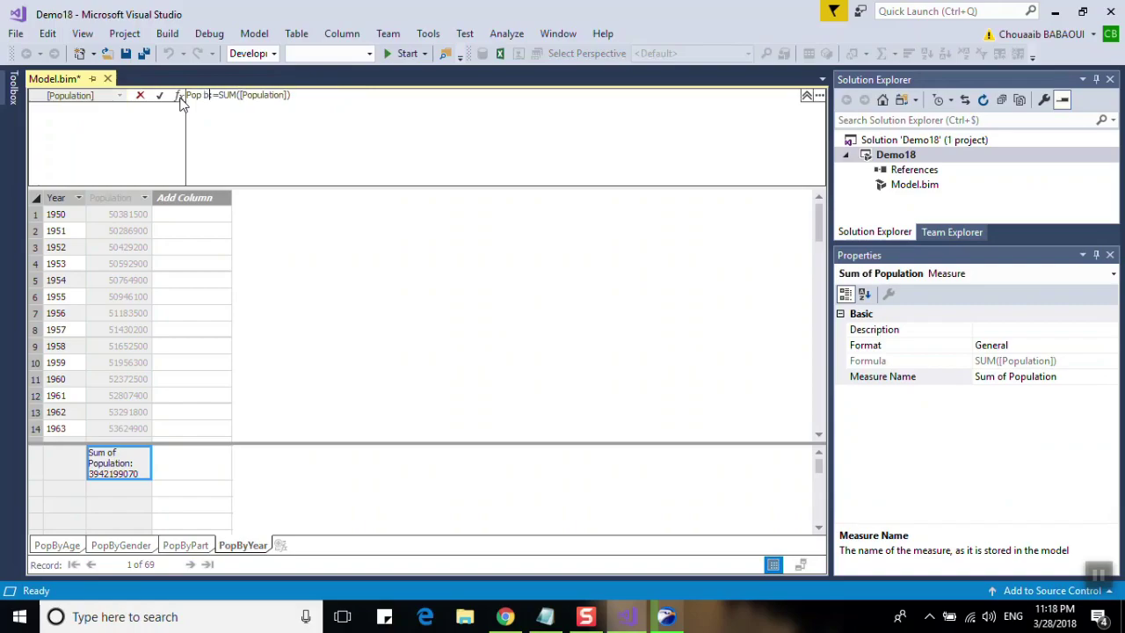
pyautogui.write('y Year')
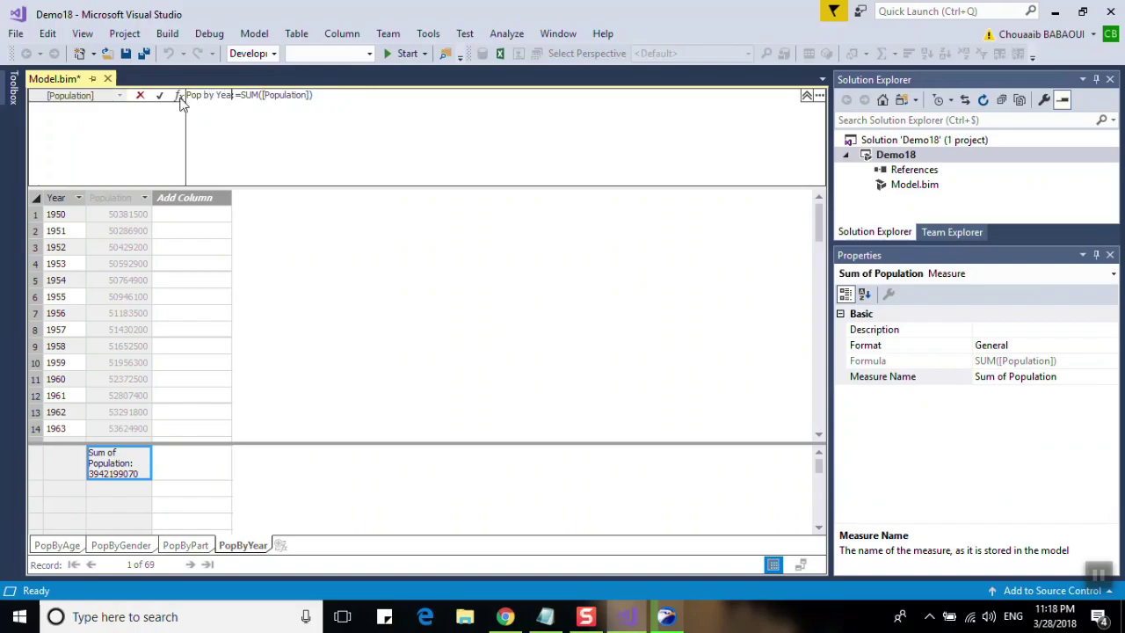
pyautogui.write(':')
pyautogui.press('Return')
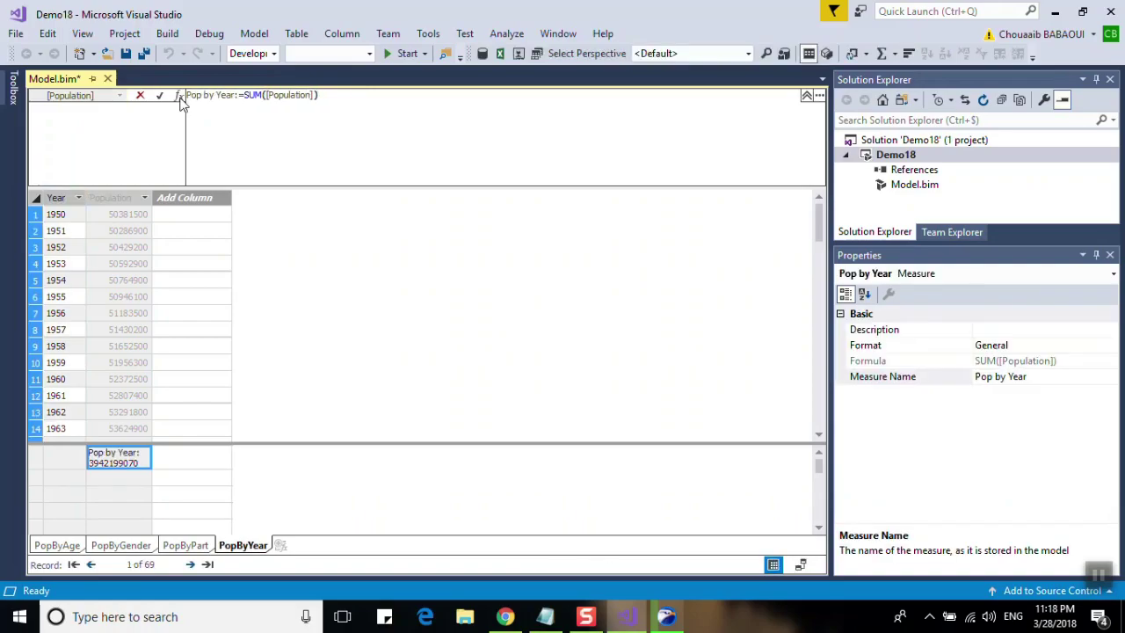
pyautogui.click(120, 483)
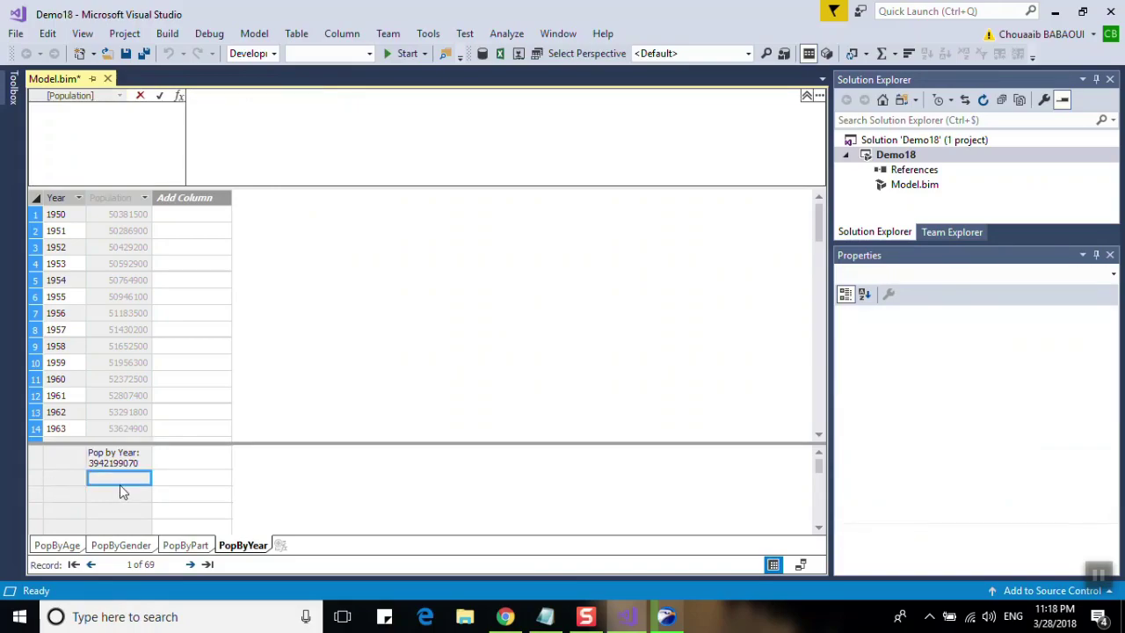
pyautogui.click(244, 131)
pyautogui.write('P')
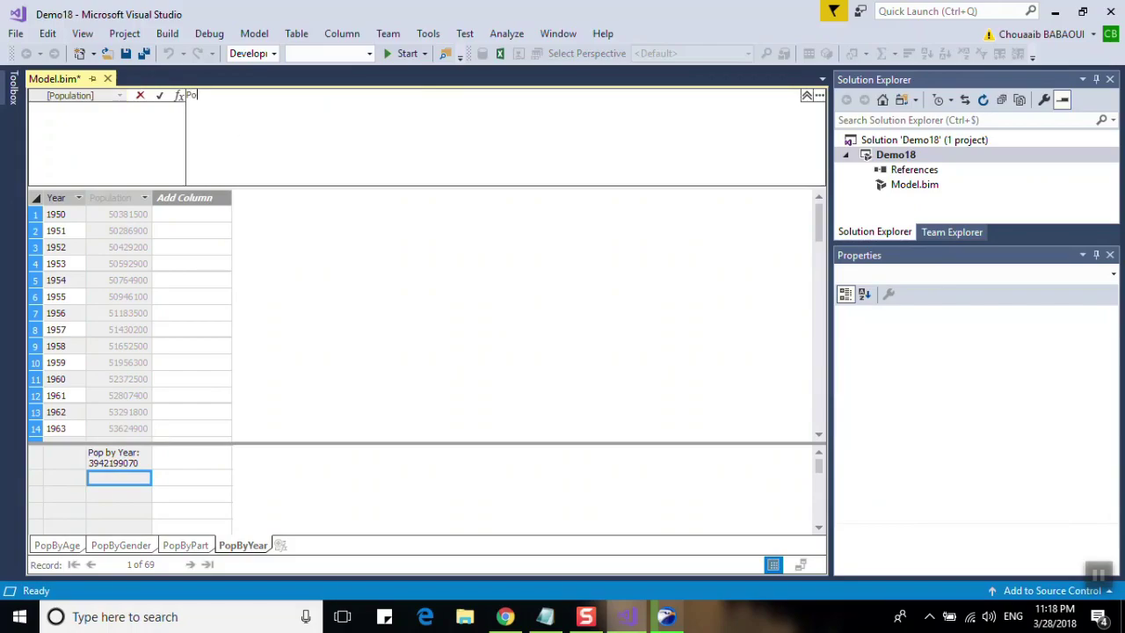
pyautogui.write('op of P')
pyautogui.write('R')
pyautogui.write('I')
pyautogui.press('BackSpace')
pyautogui.press('BackSpace')
pyautogui.write('Y :')
pyautogui.write('= ')
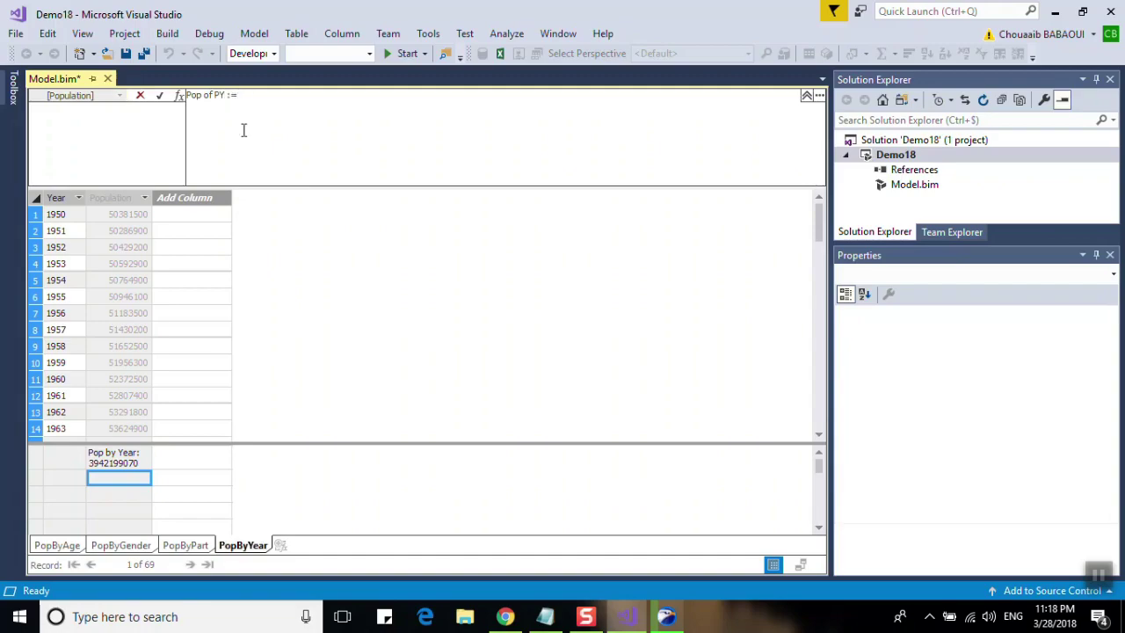
pyautogui.write('VAR')
pyautogui.press('Return')
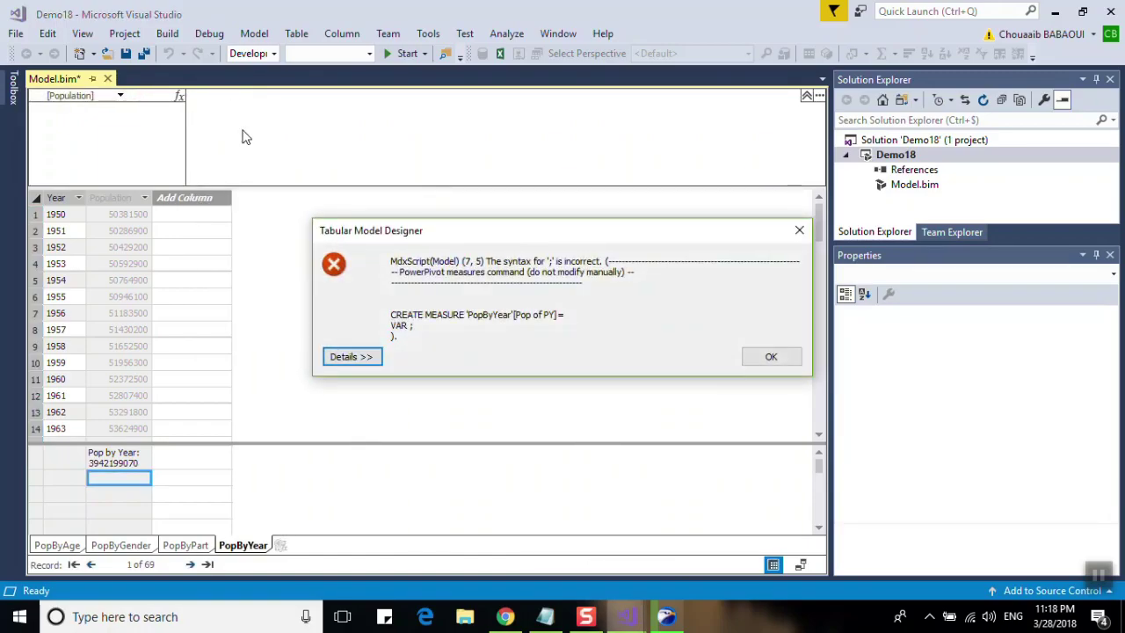
pyautogui.click(764, 359)
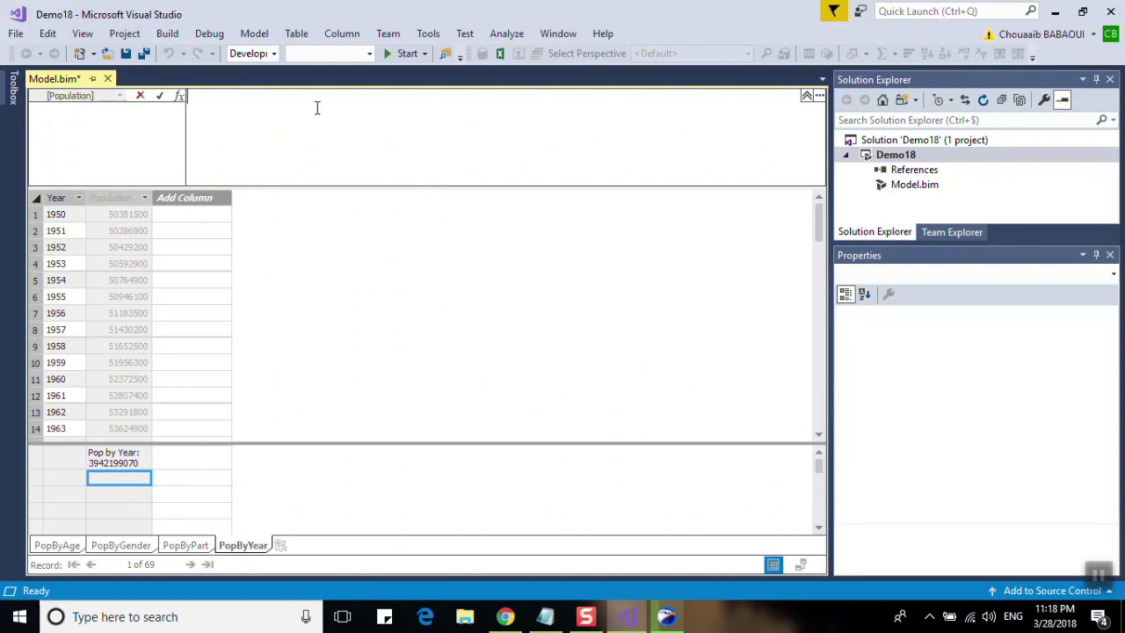
# Step: Start the Pop of PY measure with VAR PY = LASTNONBLANK(PopByYear[Year],1)-1 and a Return line
pyautogui.write('Pop o')
pyautogui.write('f PY ')
pyautogui.write('%')
pyautogui.press('BackSpace')
pyautogui.write(':= ')
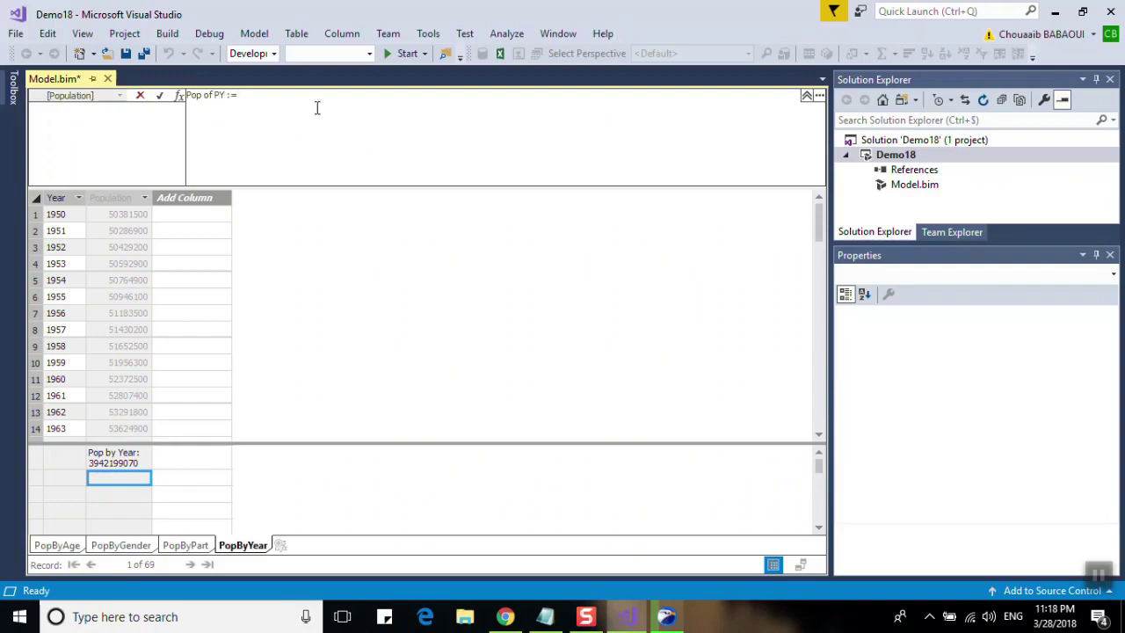
pyautogui.write('VAR')
pyautogui.hotkey('shift', 'Return')
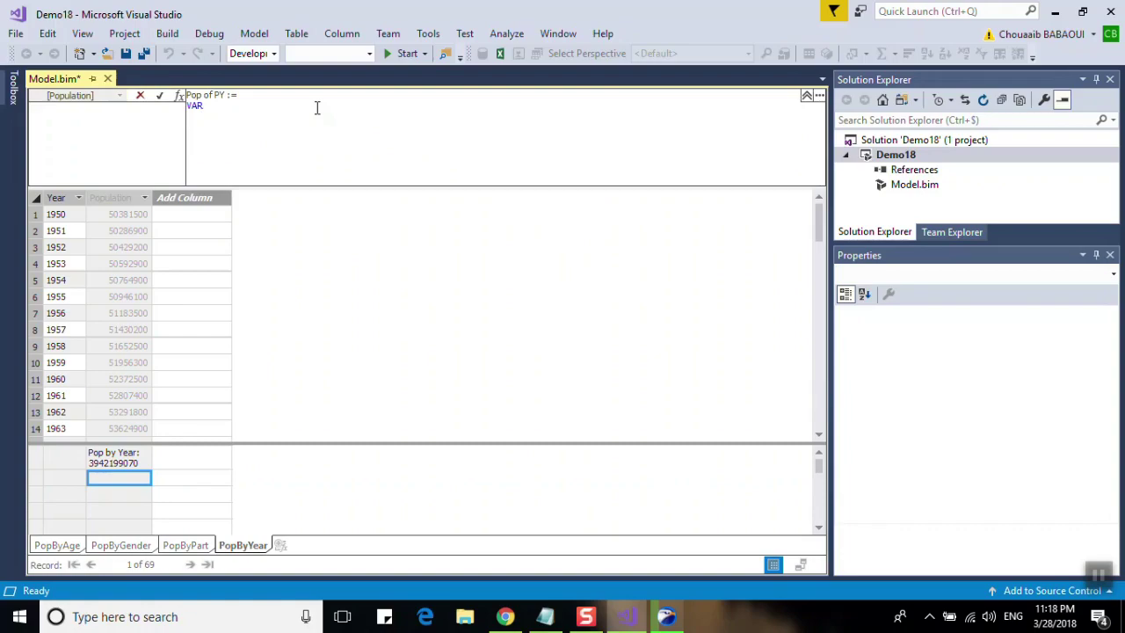
pyautogui.write('PY=')
pyautogui.write('LAST')
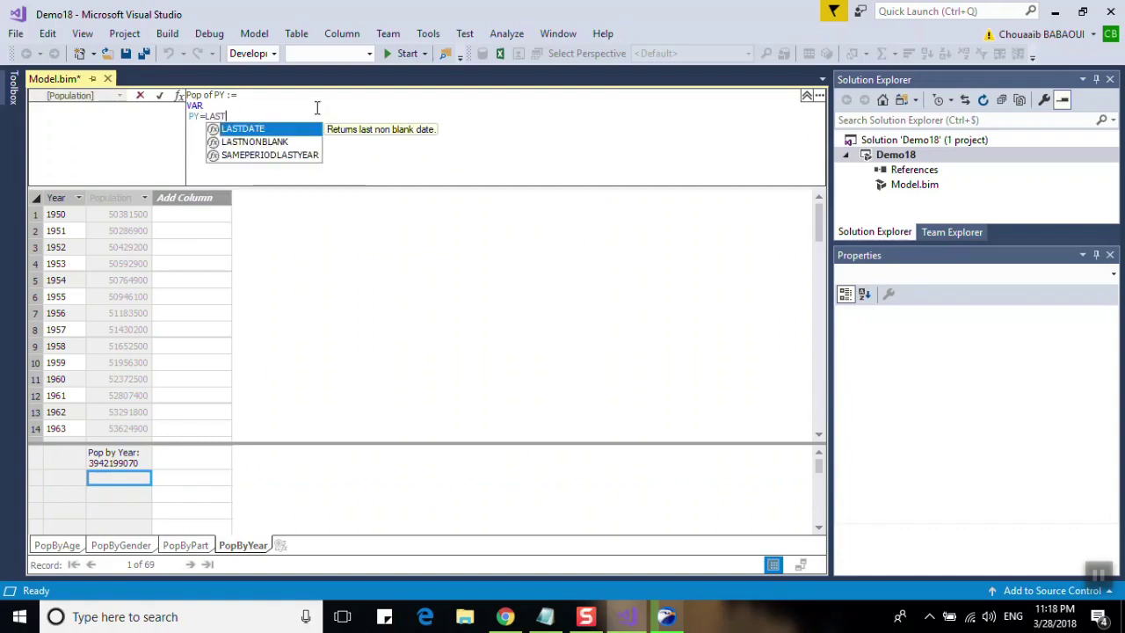
pyautogui.press('Tab')
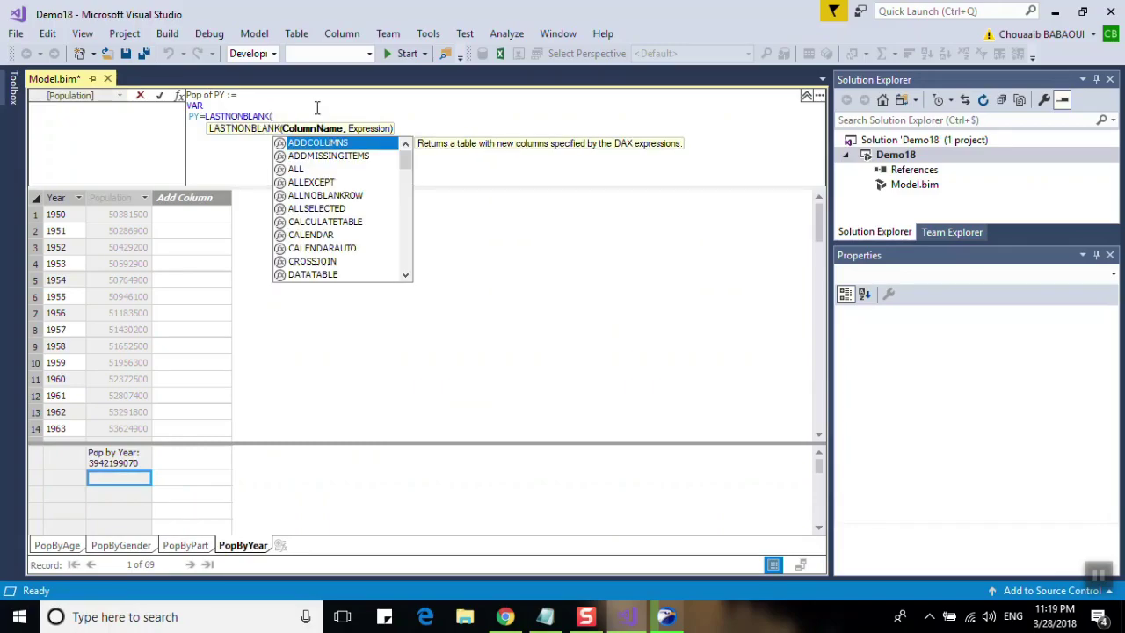
pyautogui.write('Year')
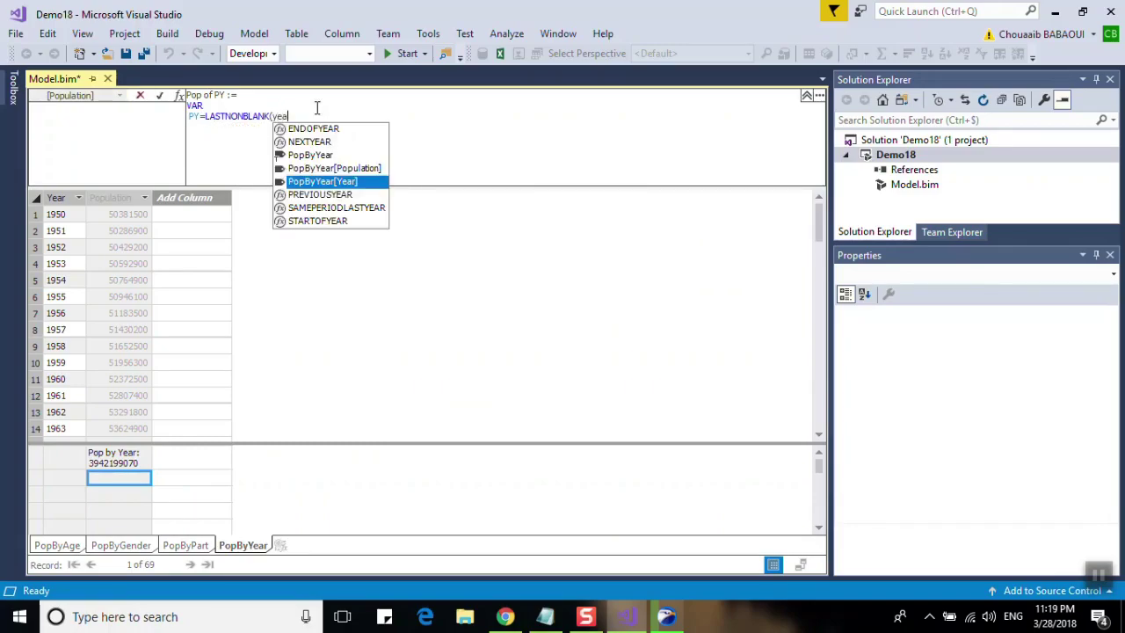
pyautogui.press('Tab')
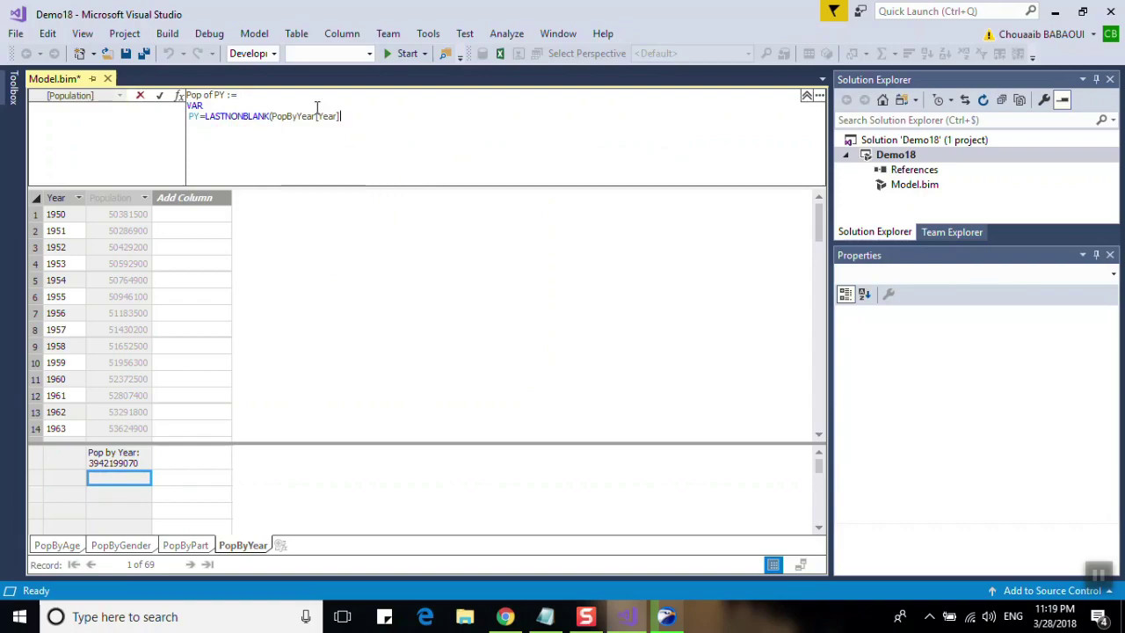
pyautogui.write(',1')
pyautogui.write(')')
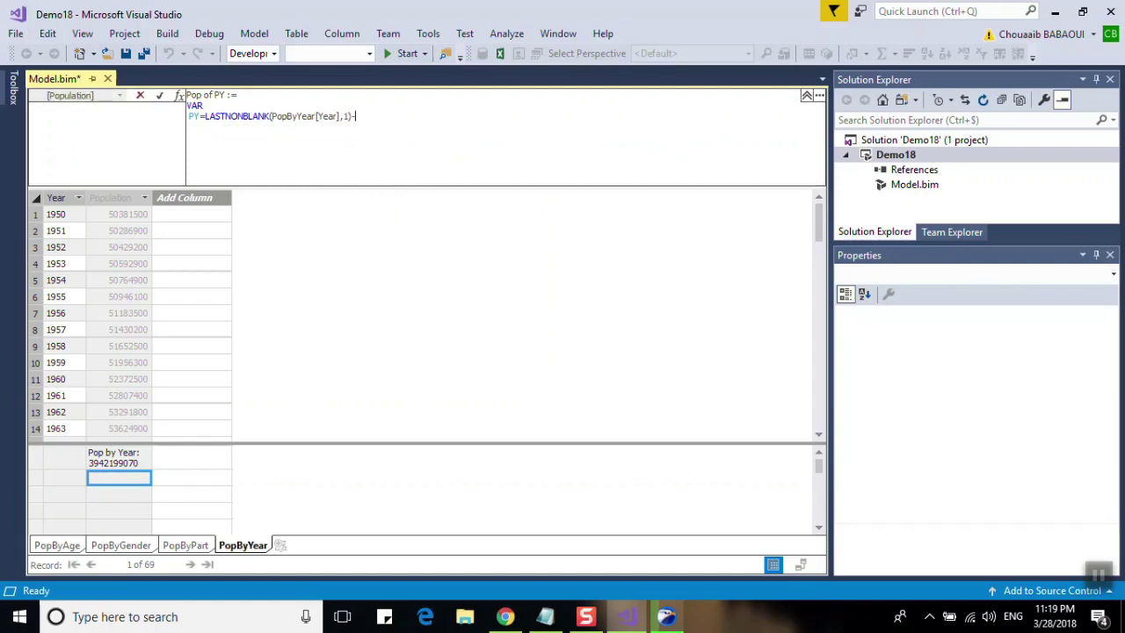
pyautogui.write('-1')
pyautogui.hotkey('shift', 'Return')
pyautogui.write('Retu')
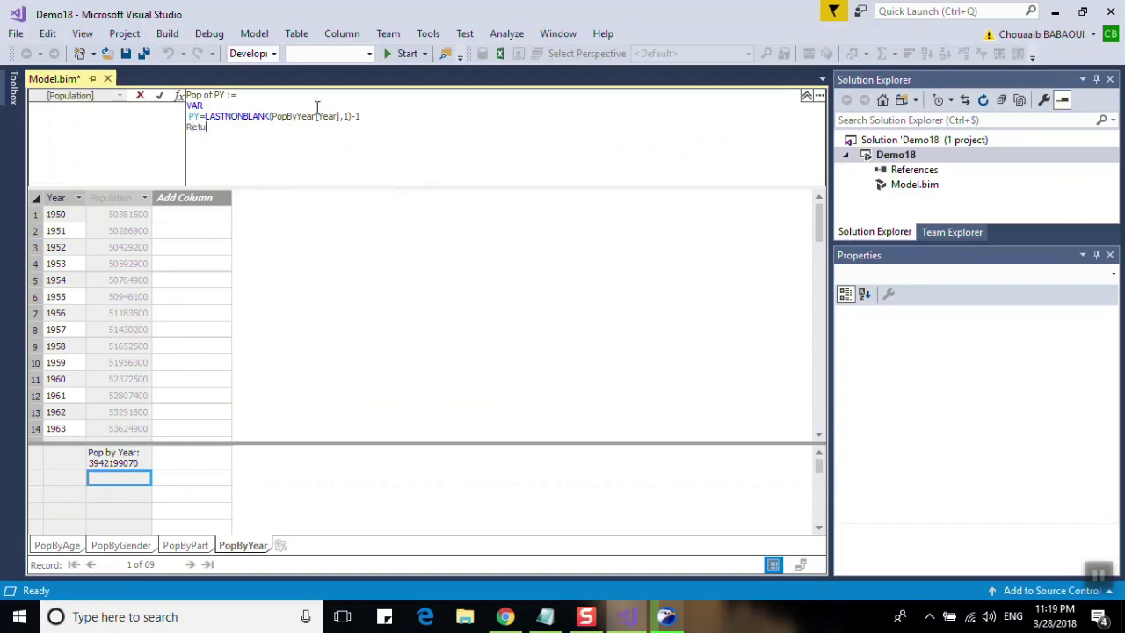
pyautogui.write('rn')
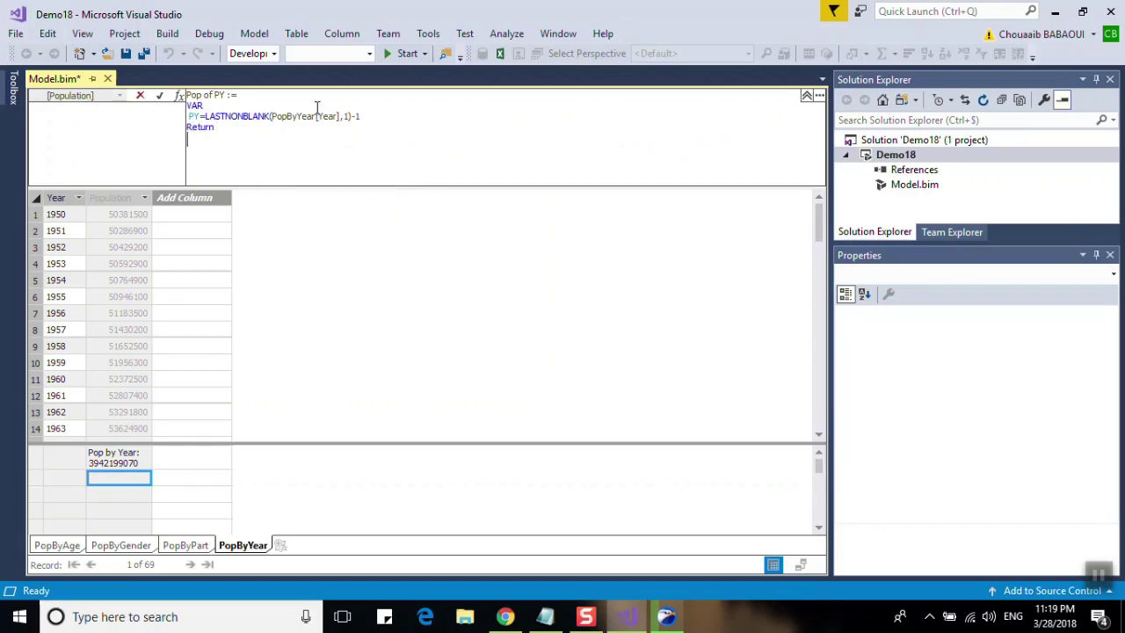
pyautogui.hotkey('shift', 'Return')
# Step: Add CALCULATE([Pop by Year], FILTER(ALL(PopByYear[Year]), ... on indented lines
pyautogui.write('ca')
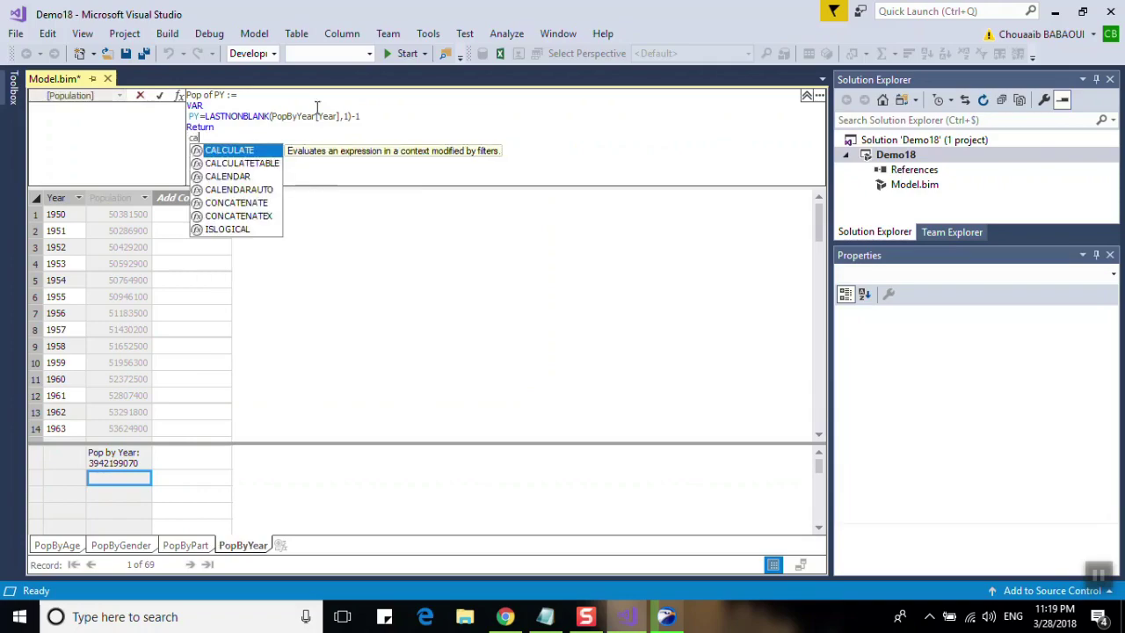
pyautogui.write('lc')
pyautogui.press('Tab')
pyautogui.write('(')
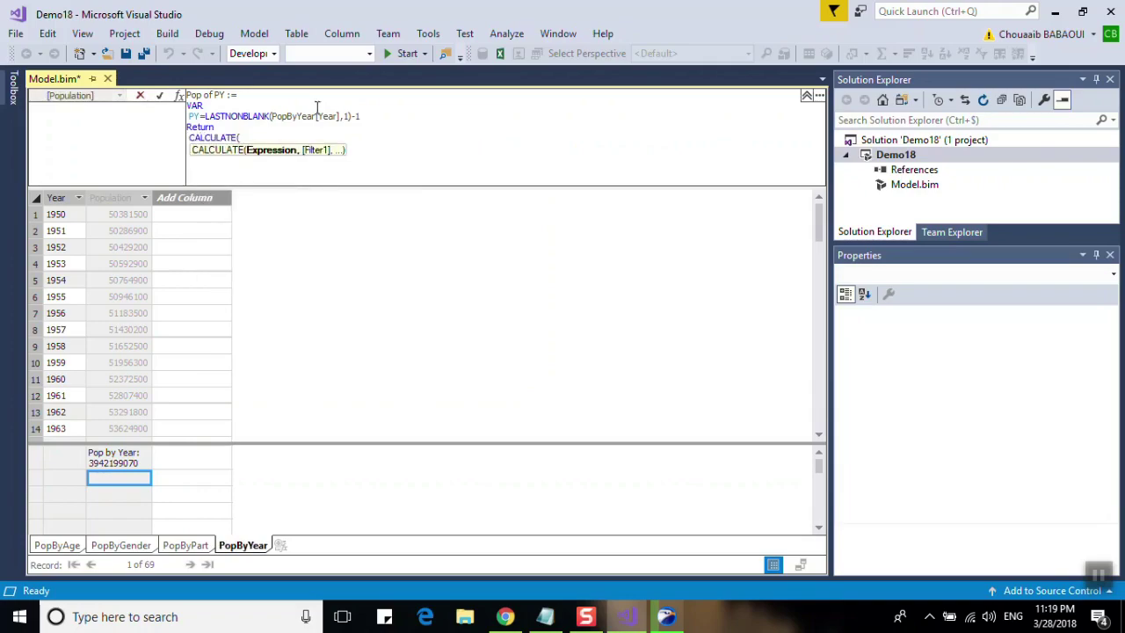
pyautogui.write('[')
pyautogui.press('Down')
pyautogui.press('Down')
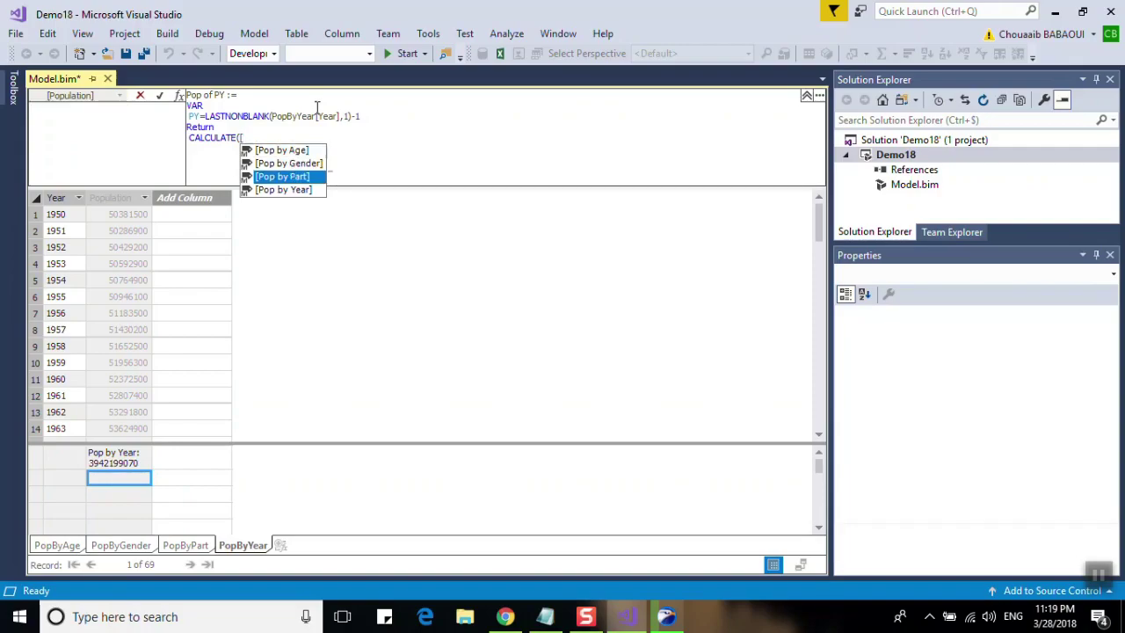
pyautogui.press('Down')
pyautogui.press('Tab')
pyautogui.write(',')
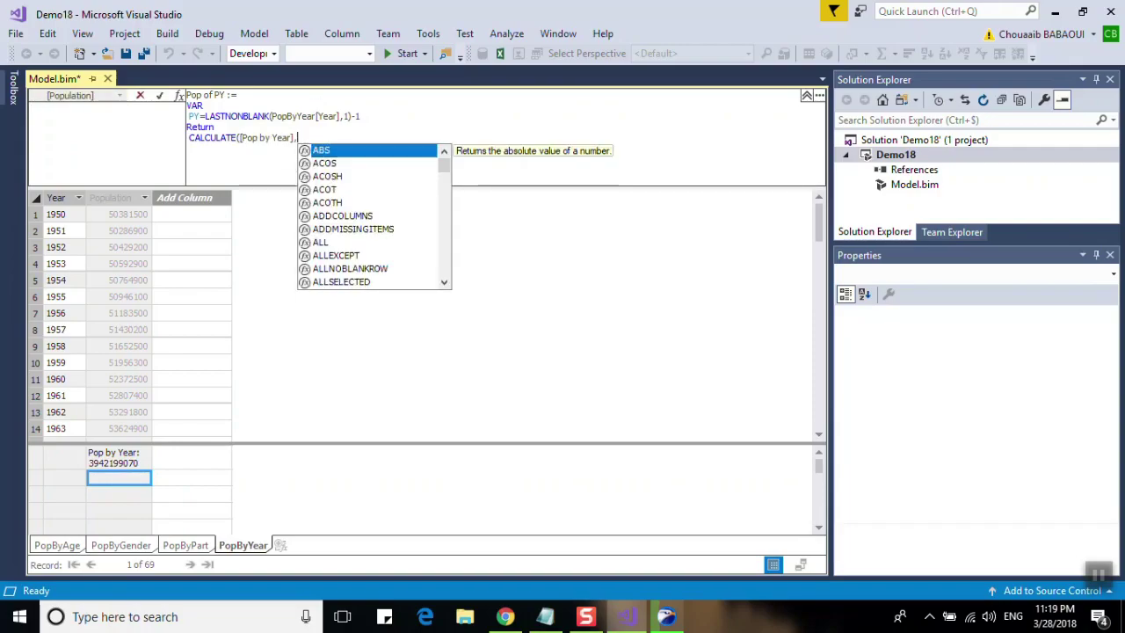
pyautogui.write('filter')
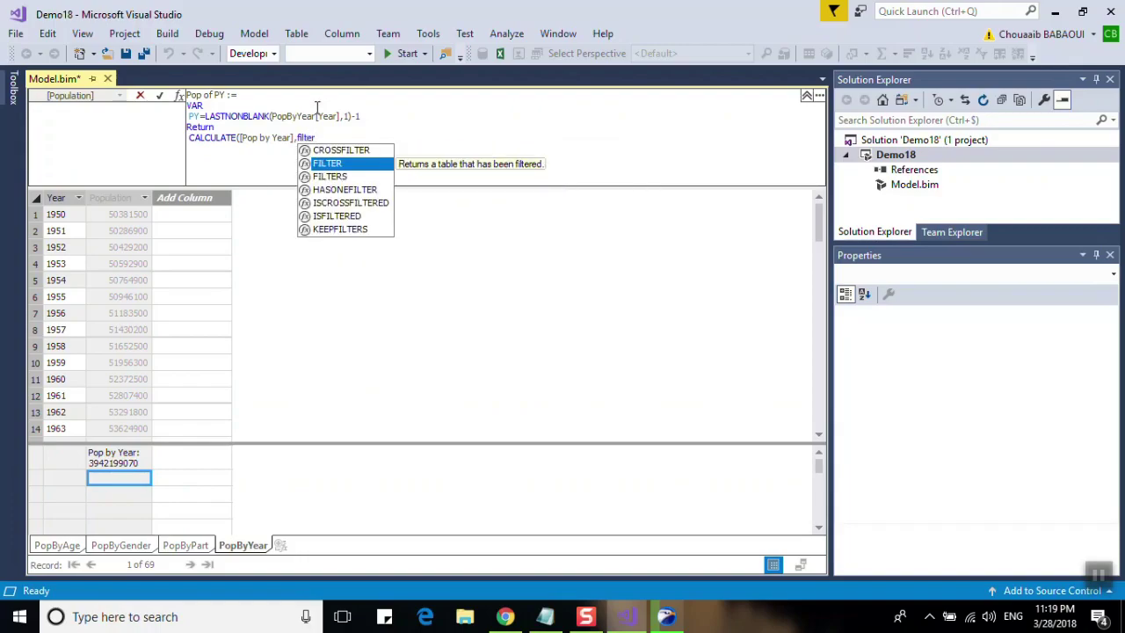
pyautogui.write('(')
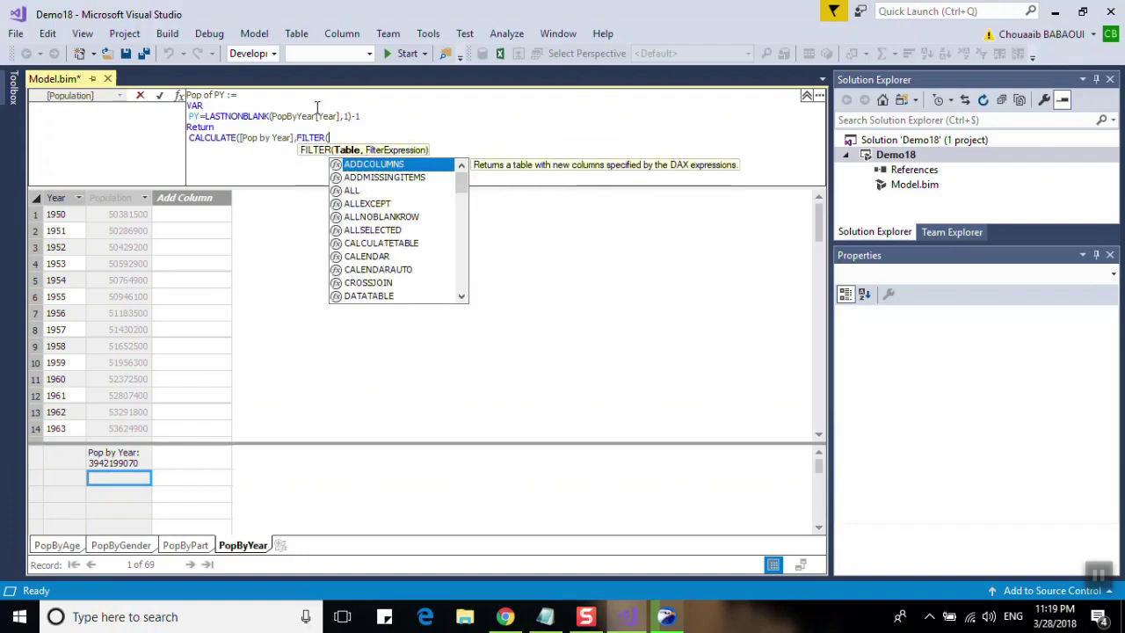
pyautogui.hotkey('ctrl', 'Left')
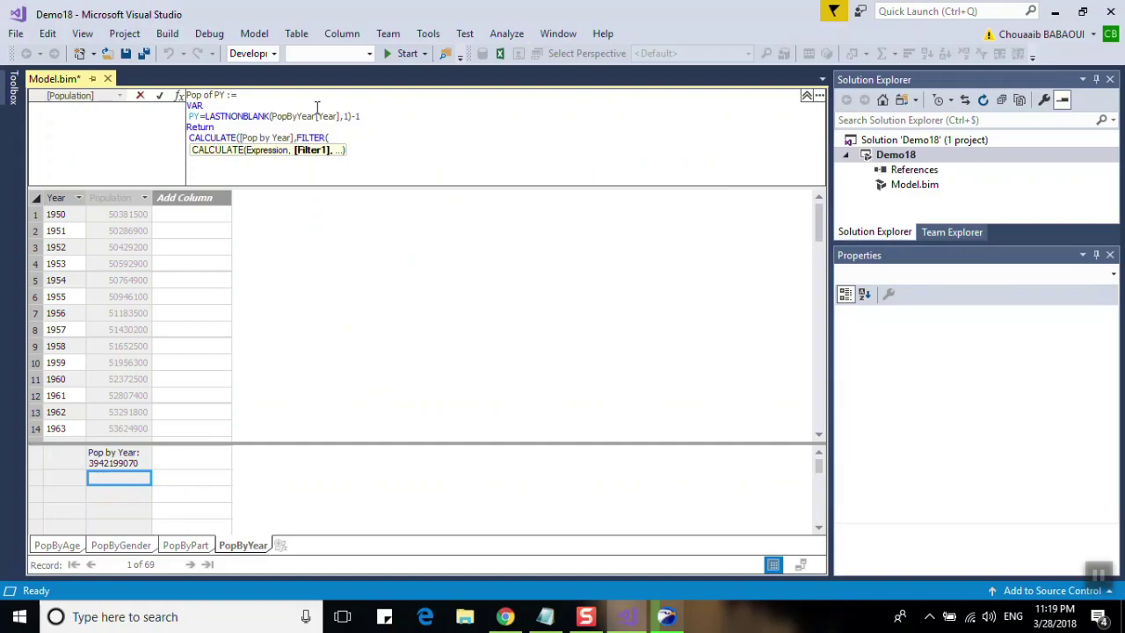
pyautogui.hotkey('alt', 'Return')
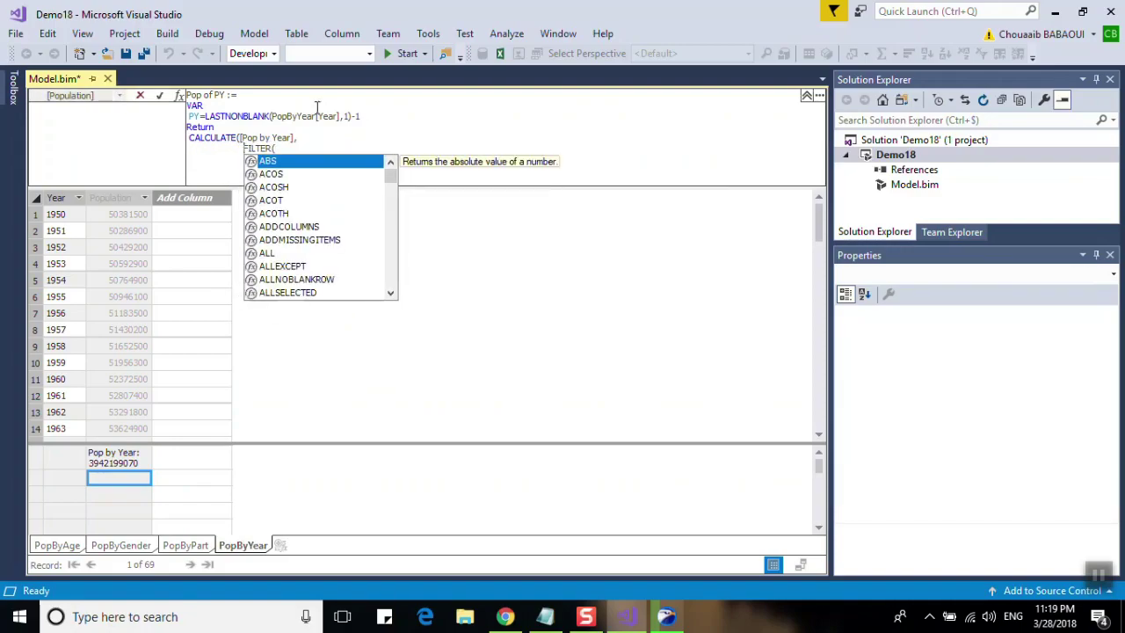
pyautogui.press('Right')
pyautogui.press('Right')
pyautogui.press('Escape')
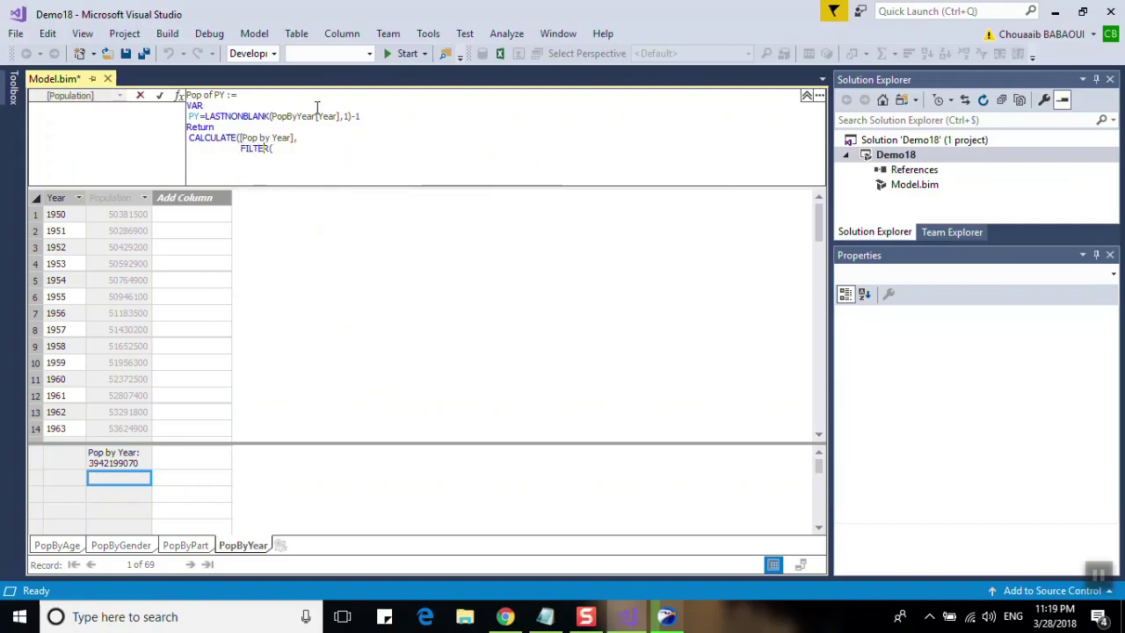
pyautogui.write('all')
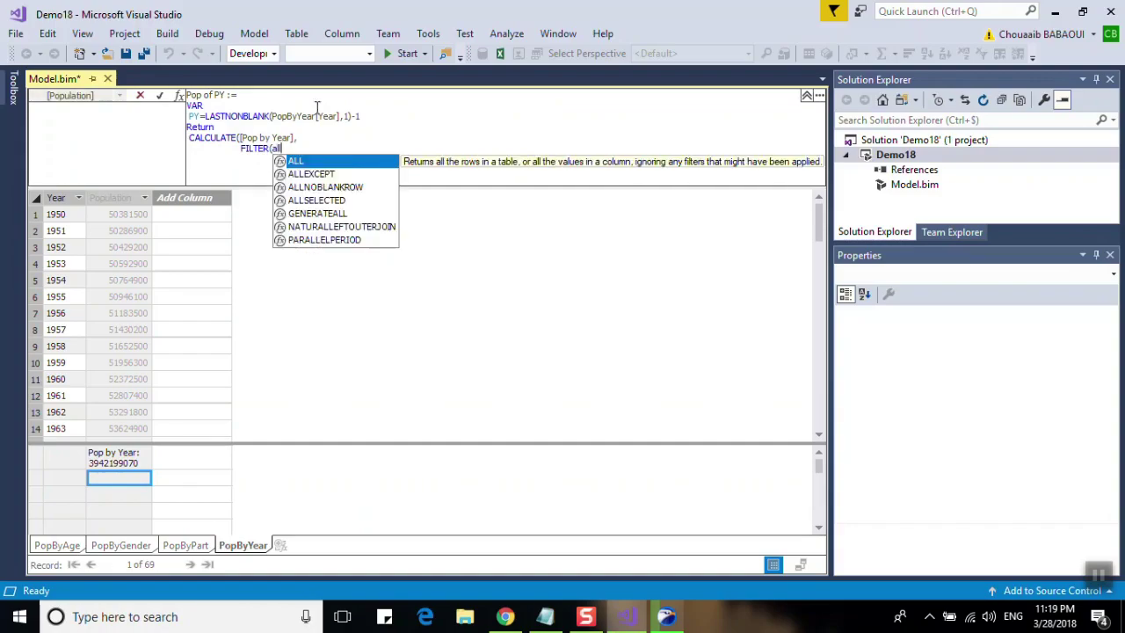
pyautogui.write('(')
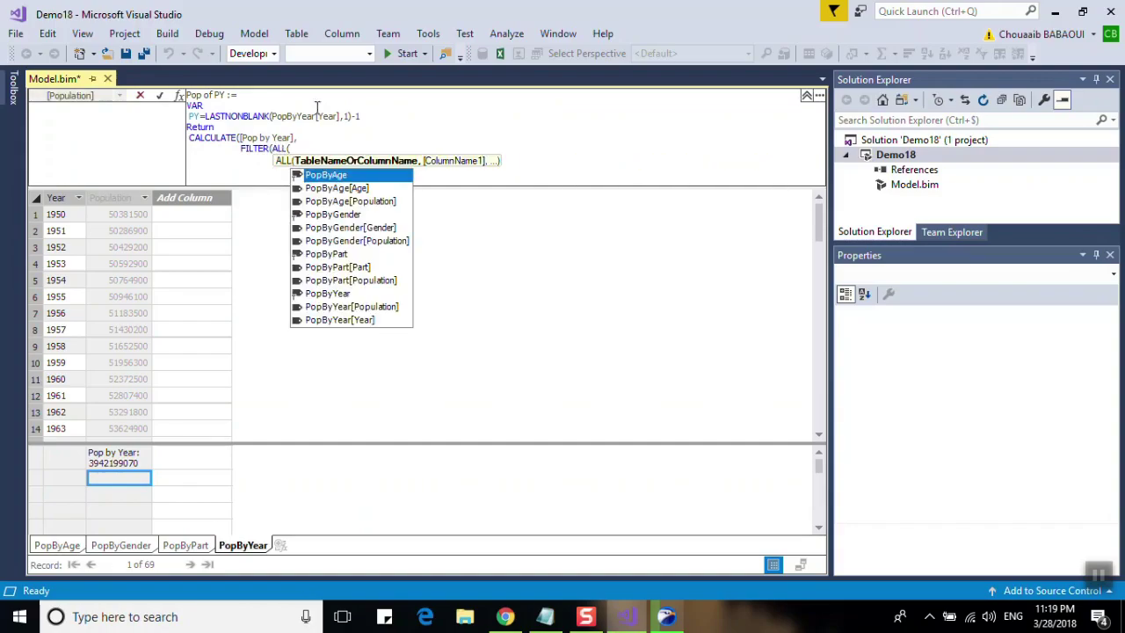
pyautogui.press('Down')
pyautogui.press('Down')
pyautogui.press('Down')
pyautogui.press('Down')
pyautogui.press('Tab')
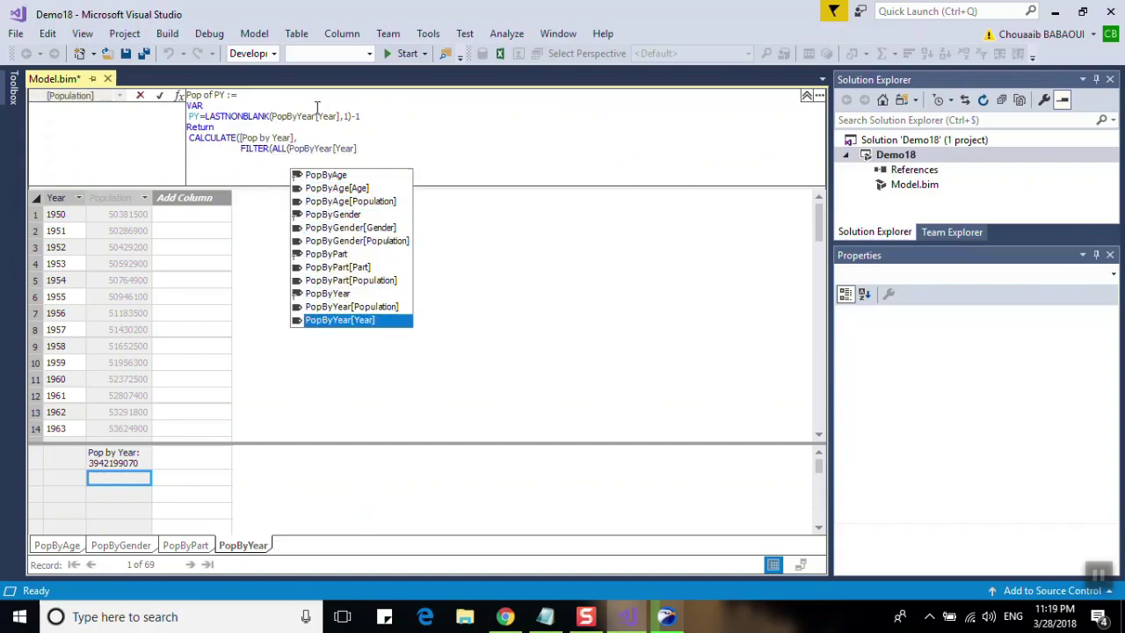
pyautogui.write(')')
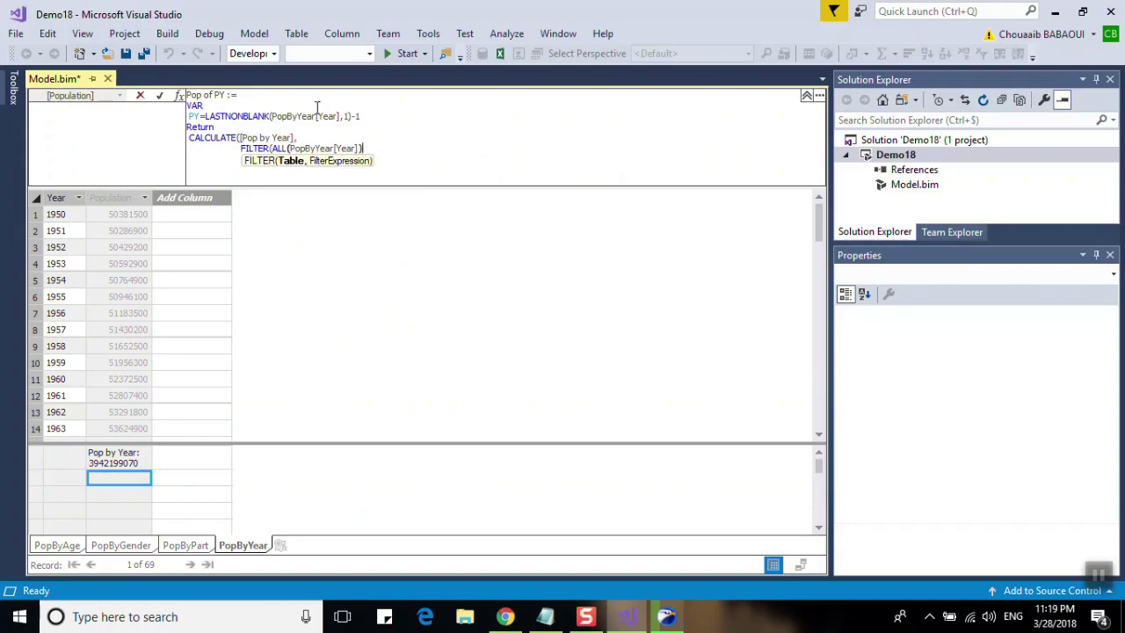
pyautogui.write(',')
# Step: Add the condition PopByYear[Year]=PY, close the parentheses and commit the measure
pyautogui.hotkey('shift', 'Return')
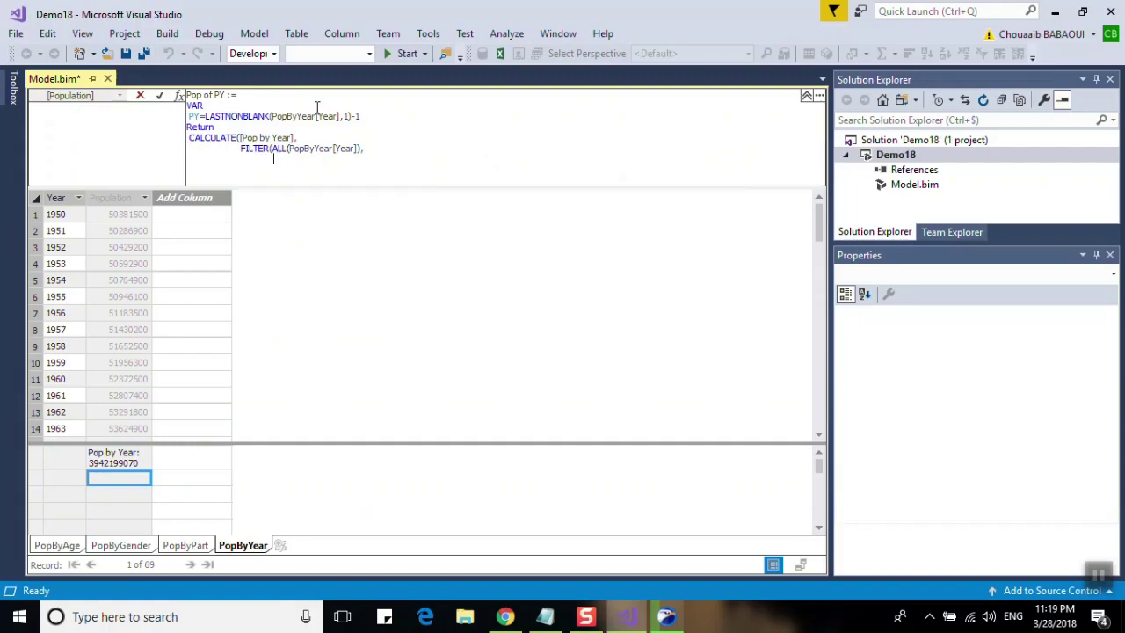
pyautogui.write('year')
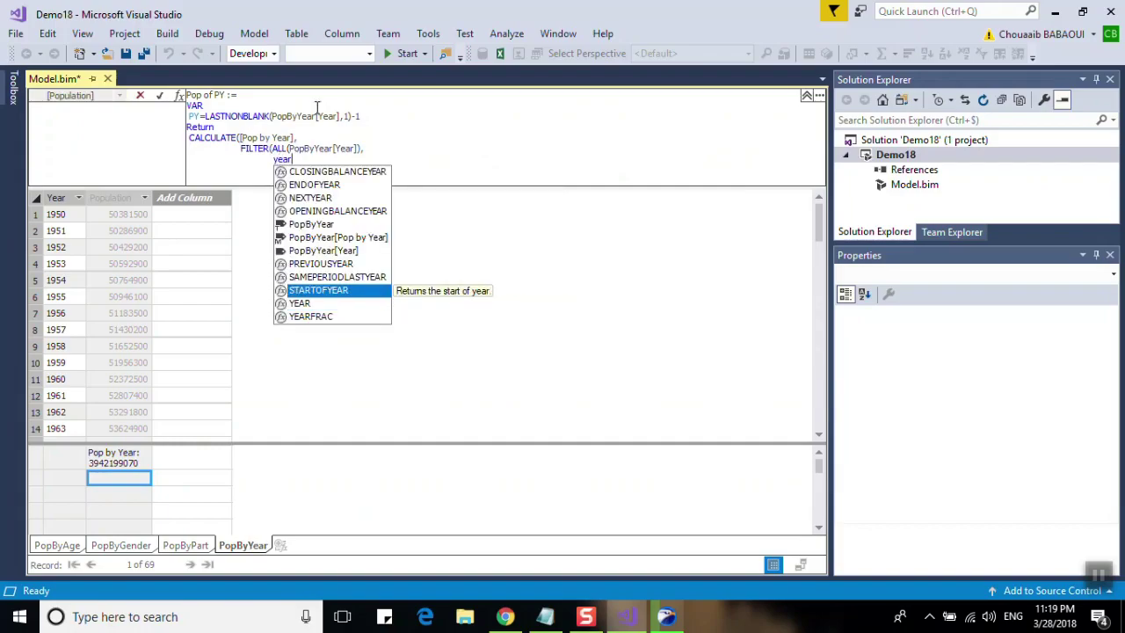
pyautogui.press('Up')
pyautogui.press('Up')
pyautogui.press('Up')
pyautogui.press('Down')
pyautogui.press('Tab')
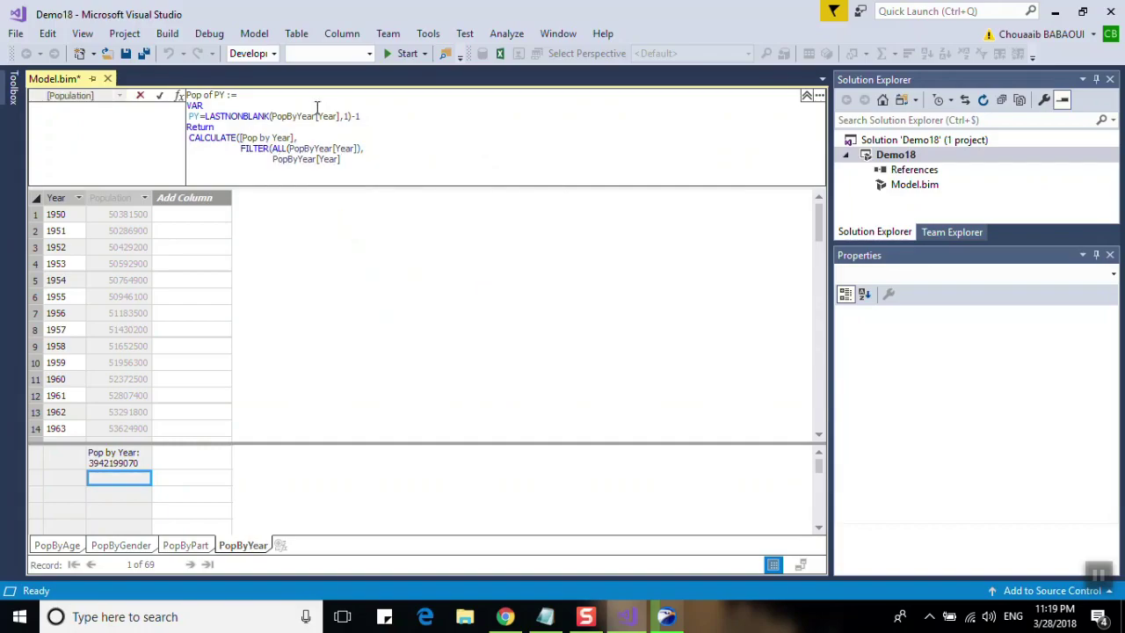
pyautogui.write('=P')
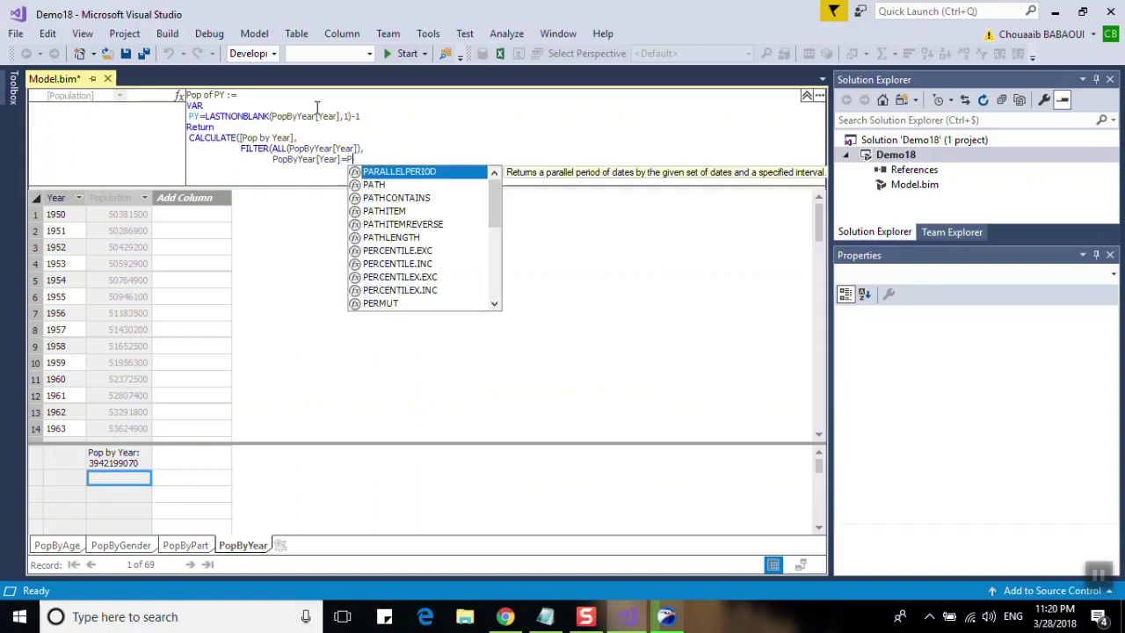
pyautogui.write('Y')
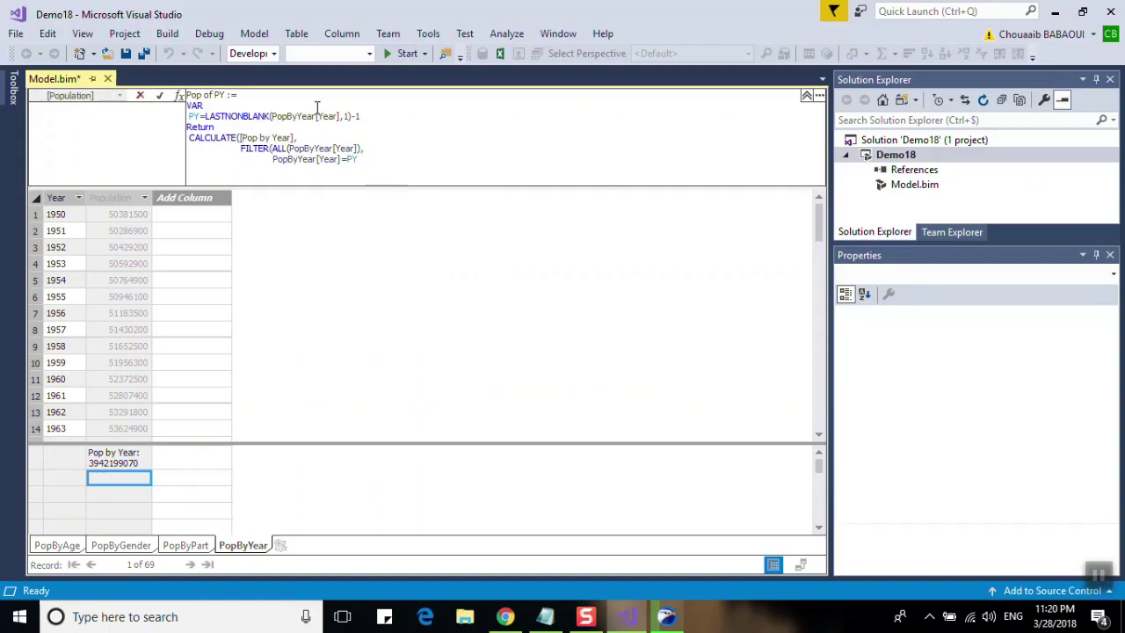
pyautogui.hotkey('shift', 'Return')
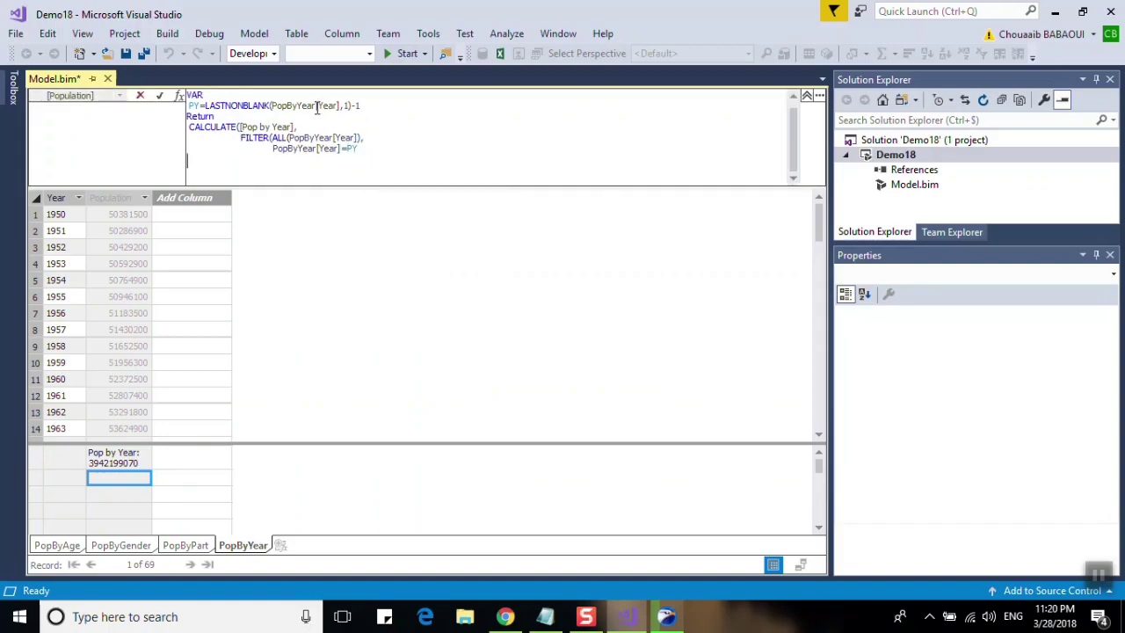
pyautogui.press('Tab')
pyautogui.press('Tab')
pyautogui.write(')')
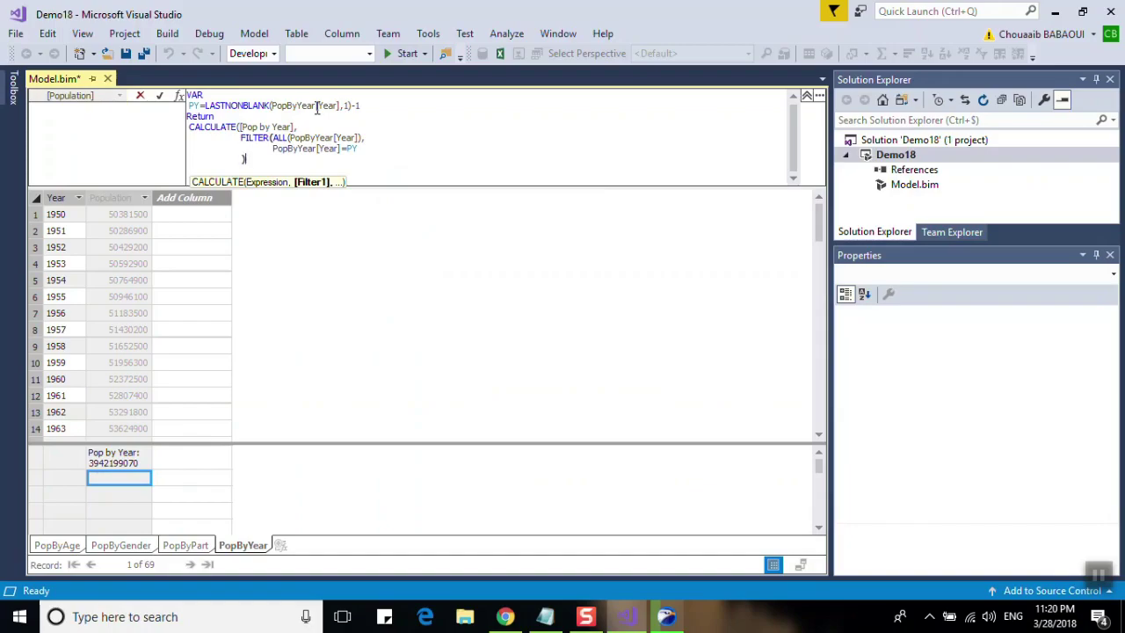
pyautogui.scroll(-1, 318, 106)
pyautogui.press('Return')
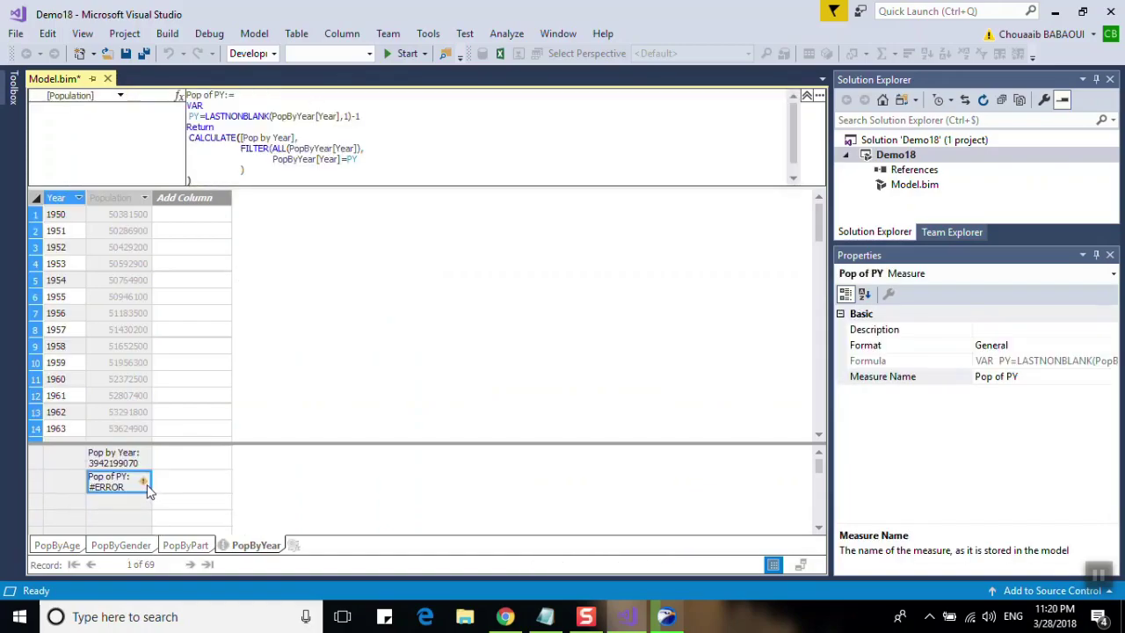
# Step: Change the Year column's data type to Whole Number, then check 2017 population against Pop of PY (66181585)
pyautogui.moveTo(147, 486)
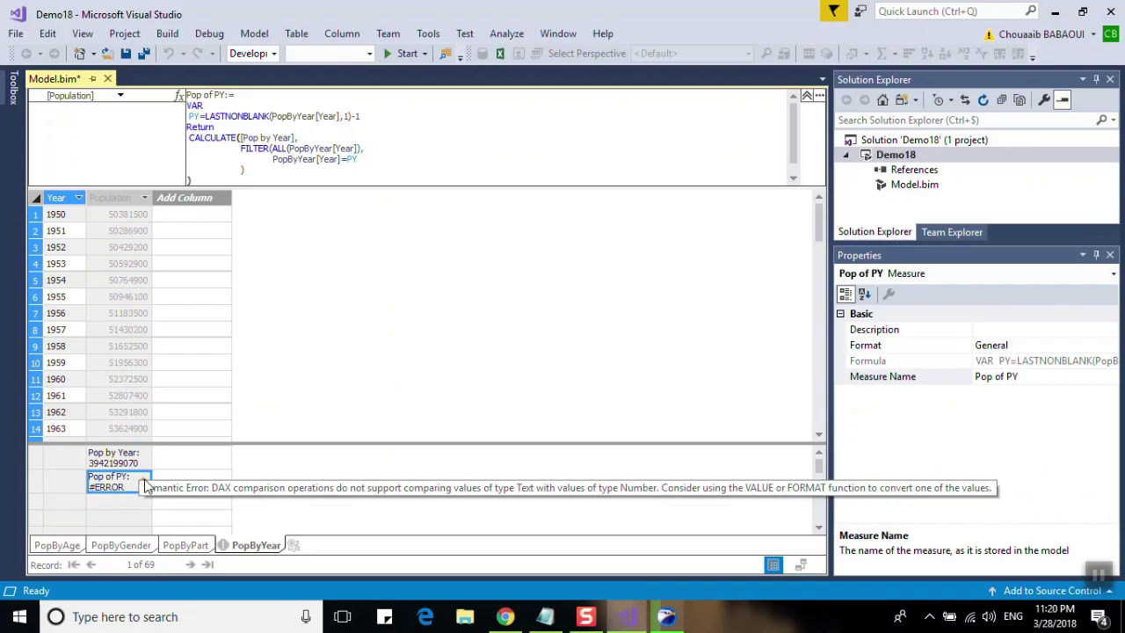
pyautogui.click(64, 193)
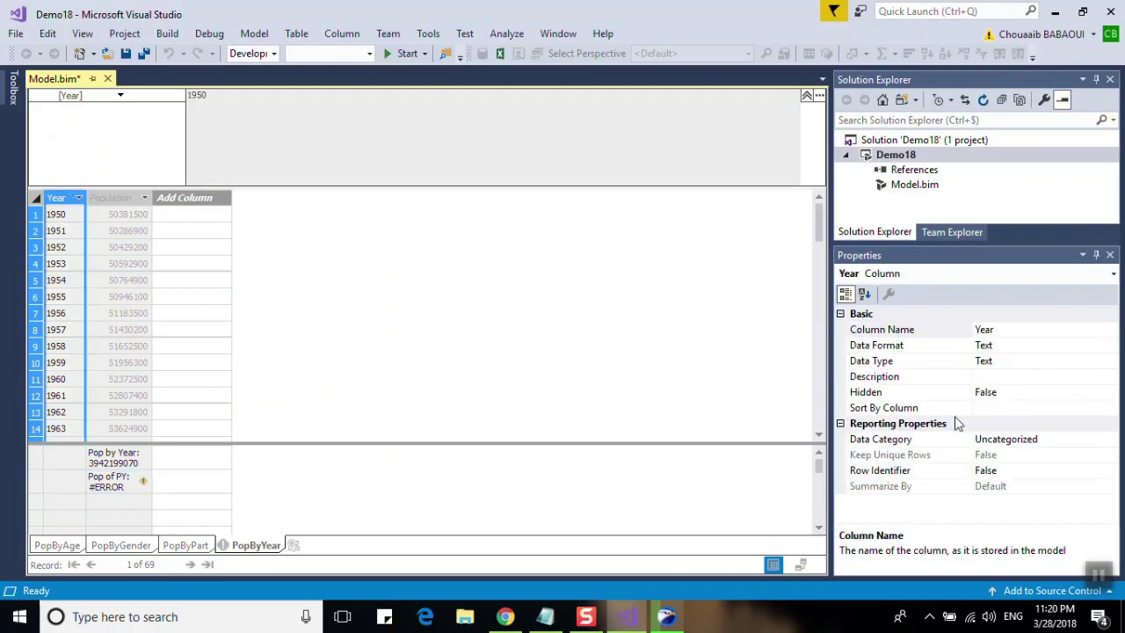
pyautogui.click(1016, 362)
pyautogui.click(1111, 361)
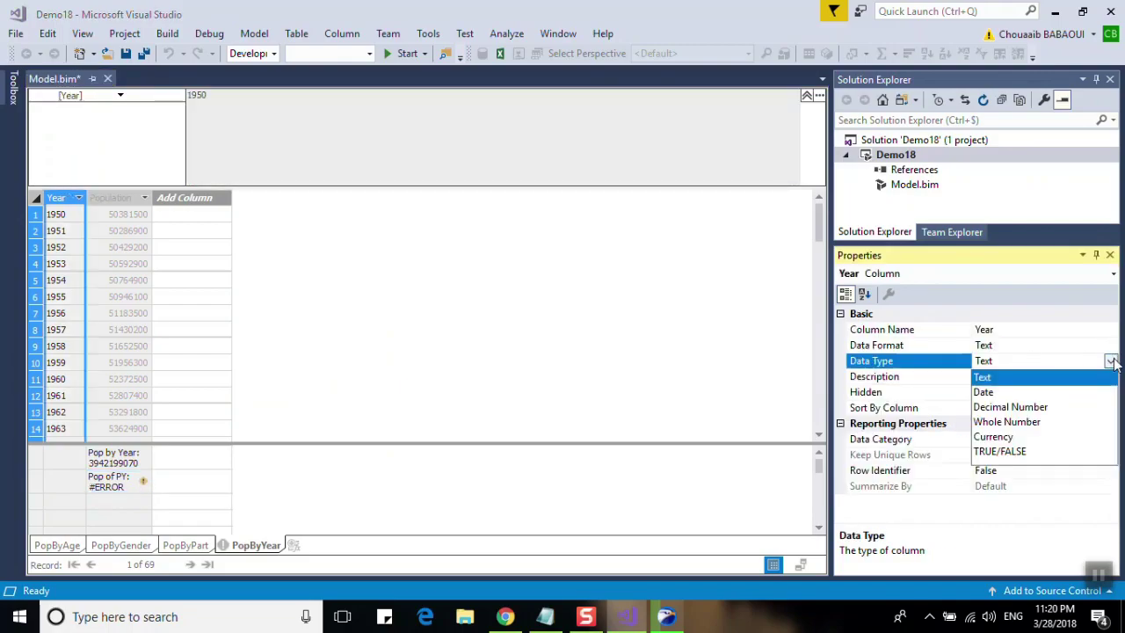
pyautogui.click(1031, 422)
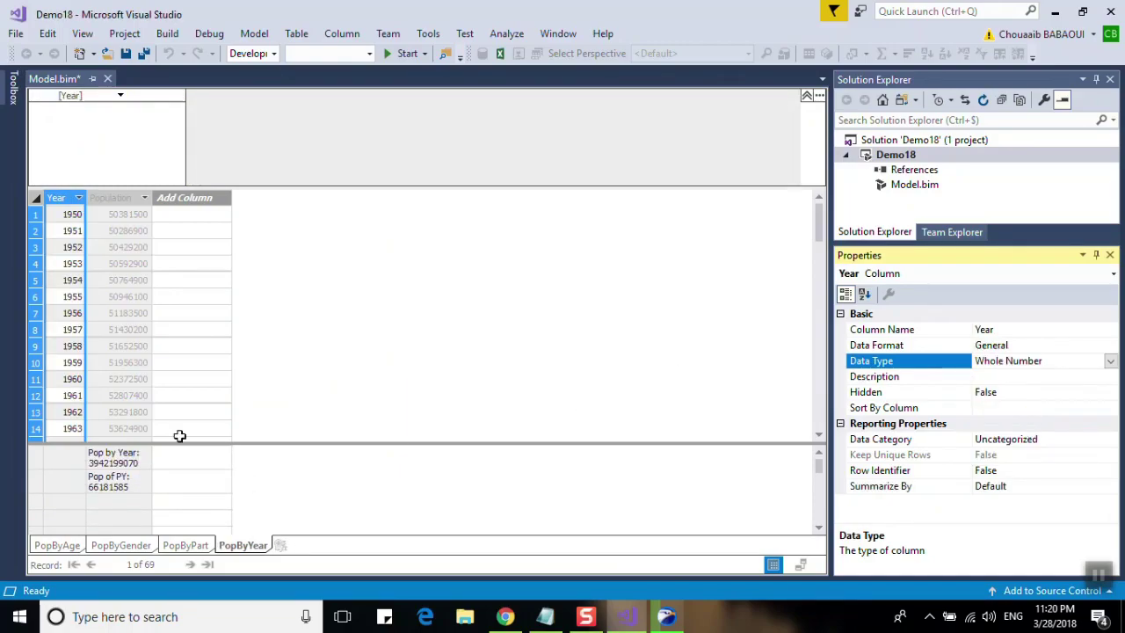
pyautogui.moveTo(818, 243); pyautogui.dragTo(819, 422)
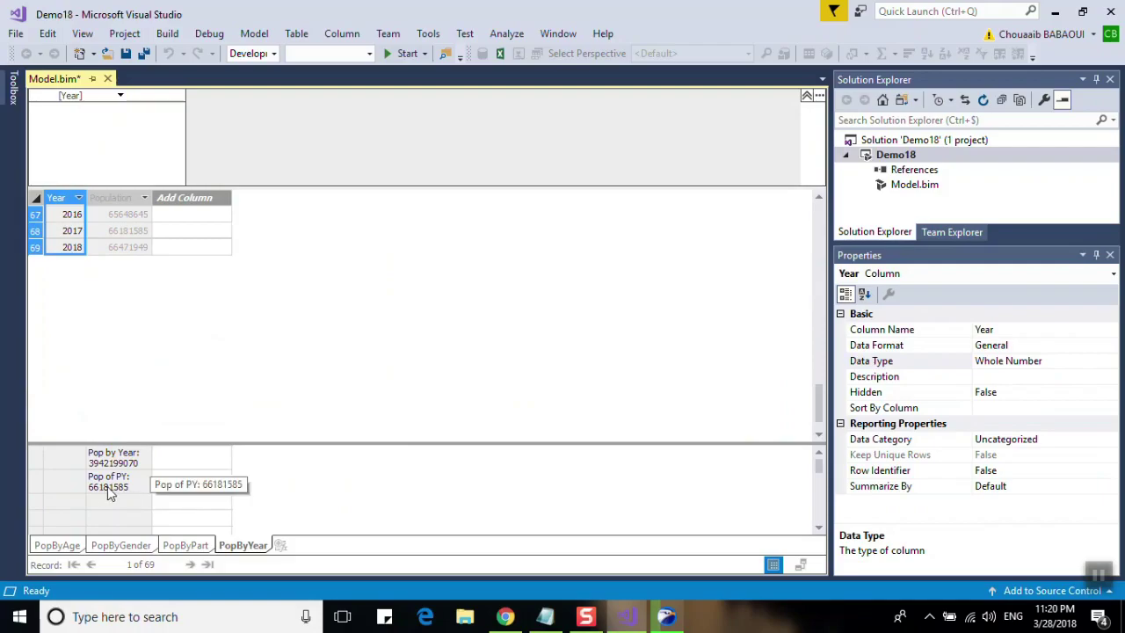
pyautogui.click(142, 230)
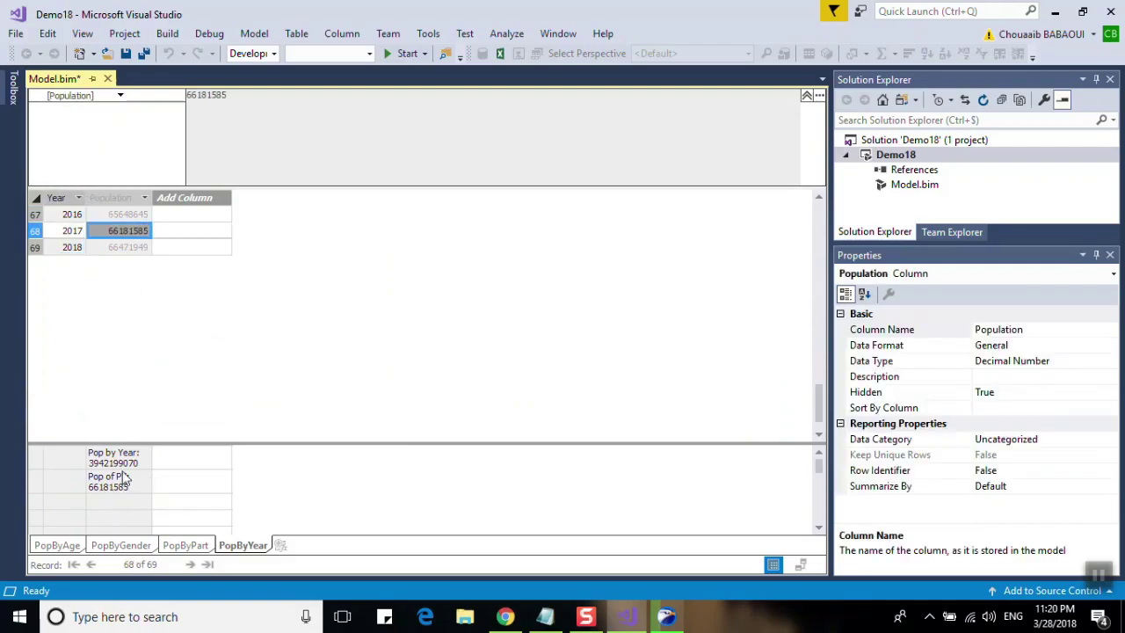
# Step: Create the measure Pop Growth YOY := [Pop by Year]-[Pop of PY] in an empty grid cell
pyautogui.click(136, 504)
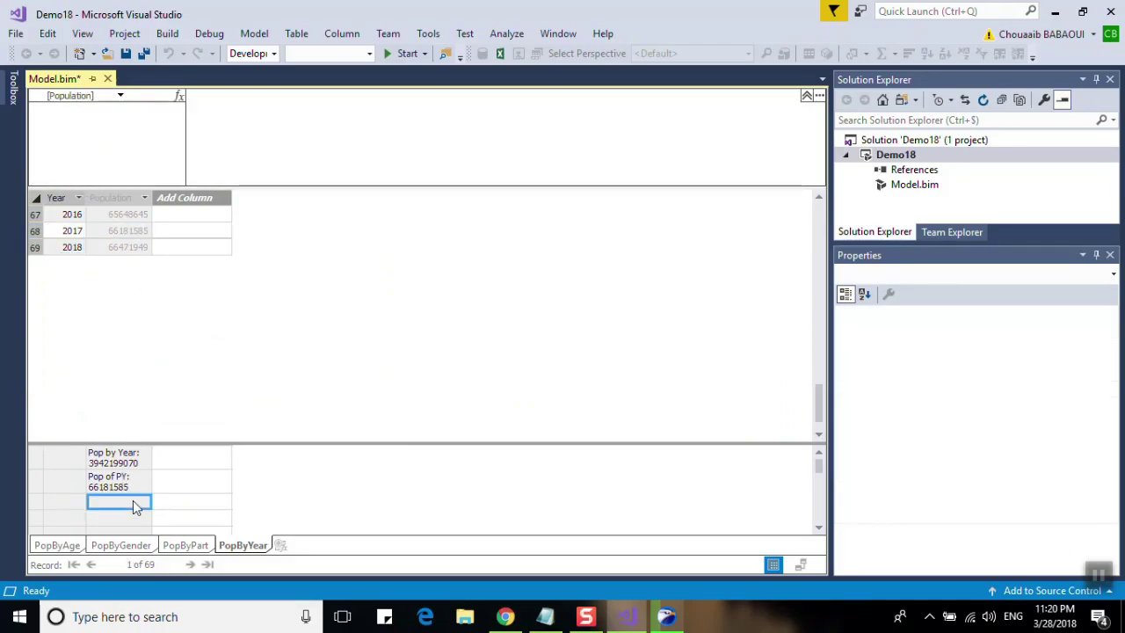
pyautogui.click(249, 136)
pyautogui.write('P')
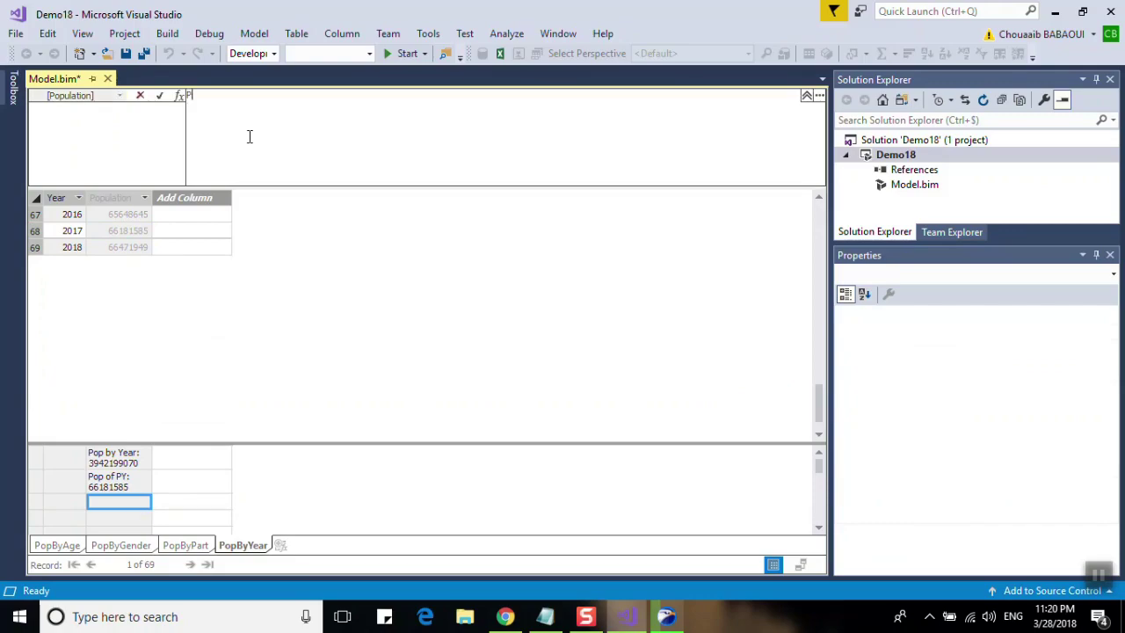
pyautogui.write('op Gr')
pyautogui.write('owt')
pyautogui.write('h Y')
pyautogui.write('OY ')
pyautogui.write(':= ')
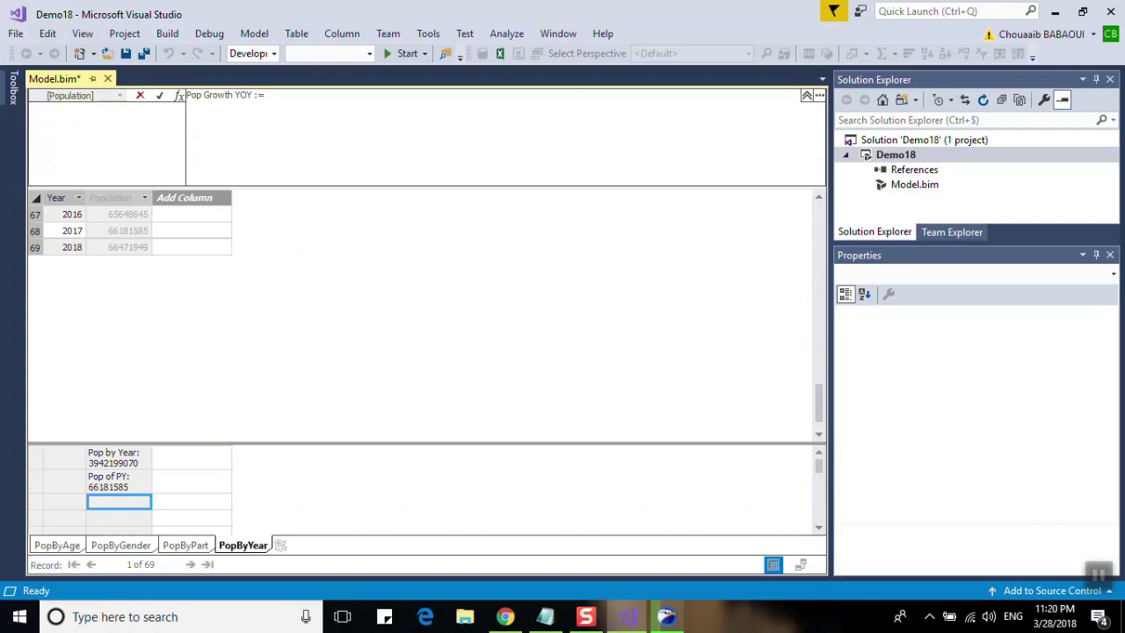
pyautogui.write('[')
pyautogui.press('Down')
pyautogui.press('Down')
pyautogui.press('Down')
pyautogui.press('Tab')
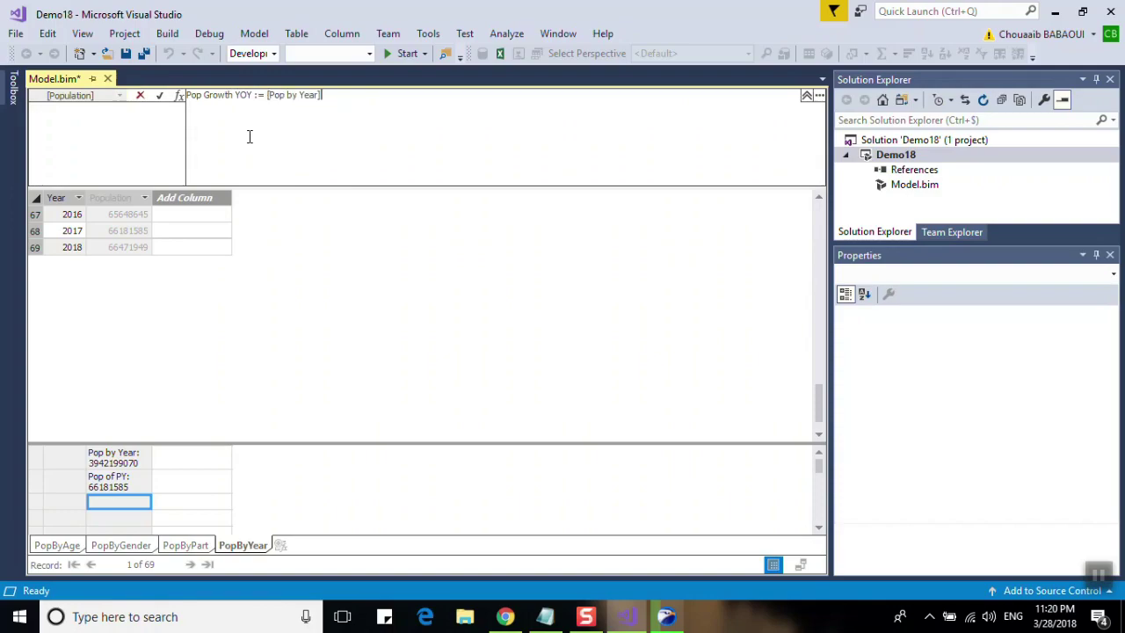
pyautogui.write('-[')
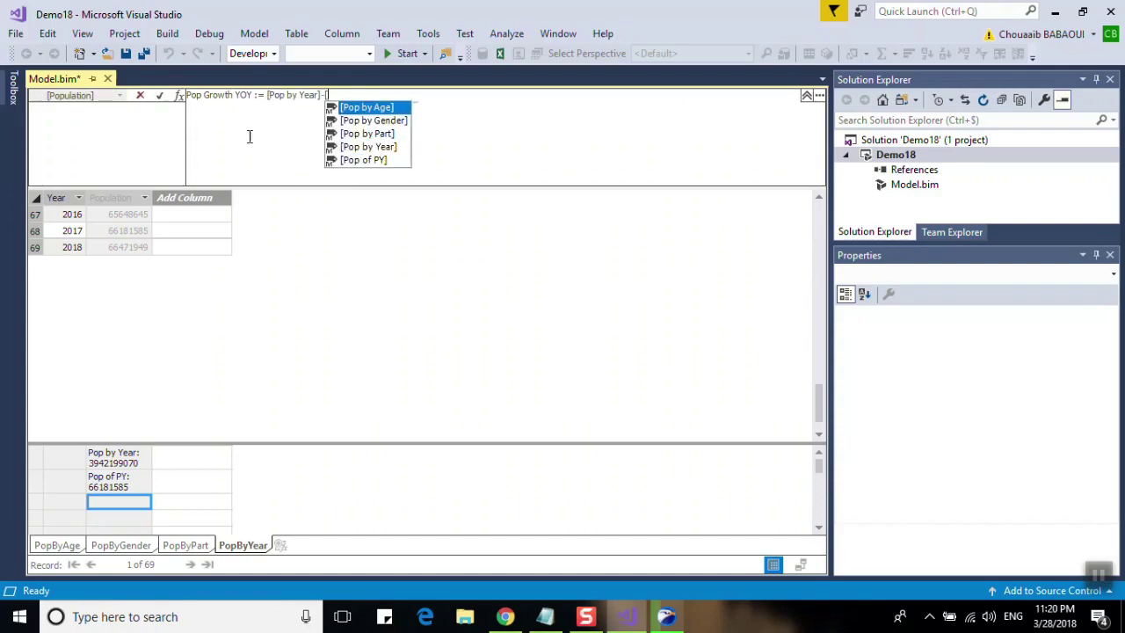
pyautogui.press('Down')
pyautogui.press('Down')
pyautogui.press('Down')
pyautogui.press('Down')
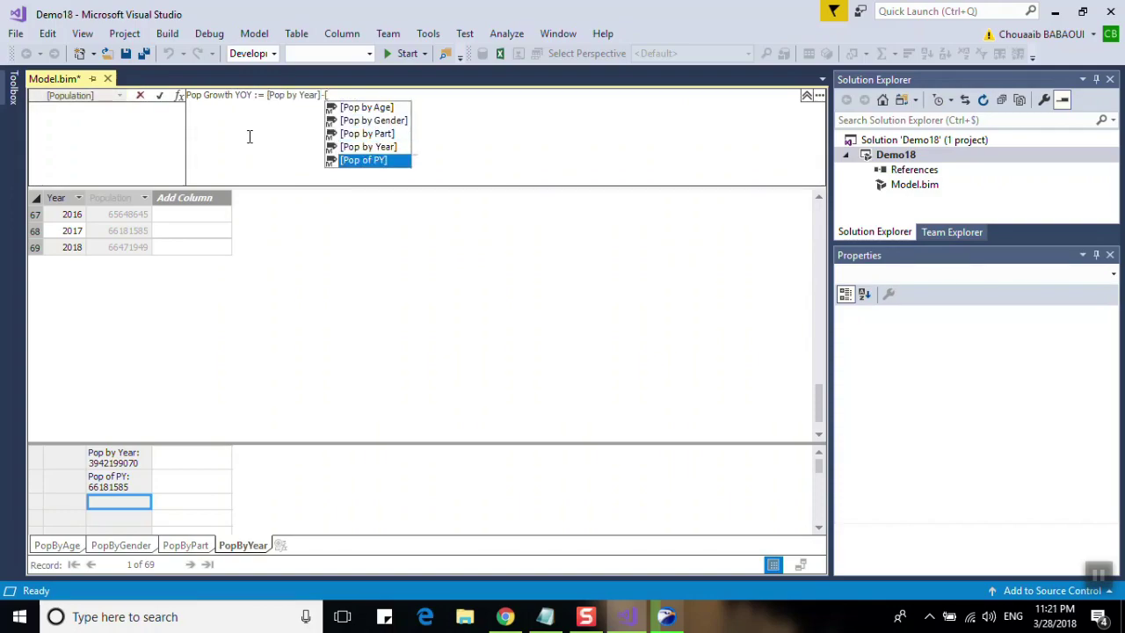
pyautogui.press('Tab')
pyautogui.press('Return')
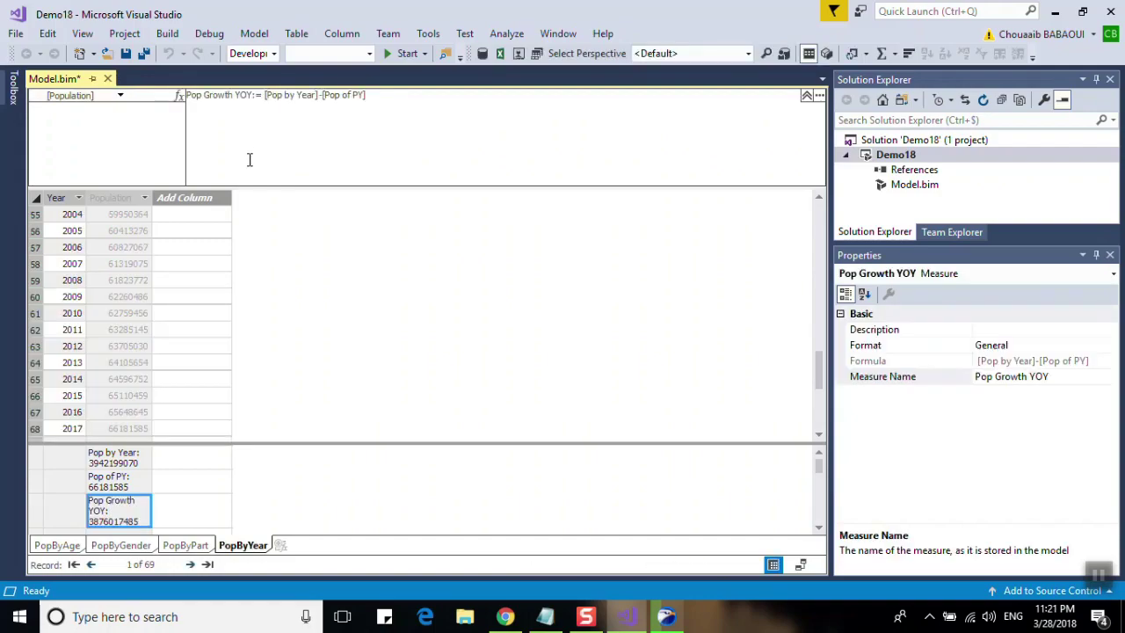
pyautogui.press('Down')
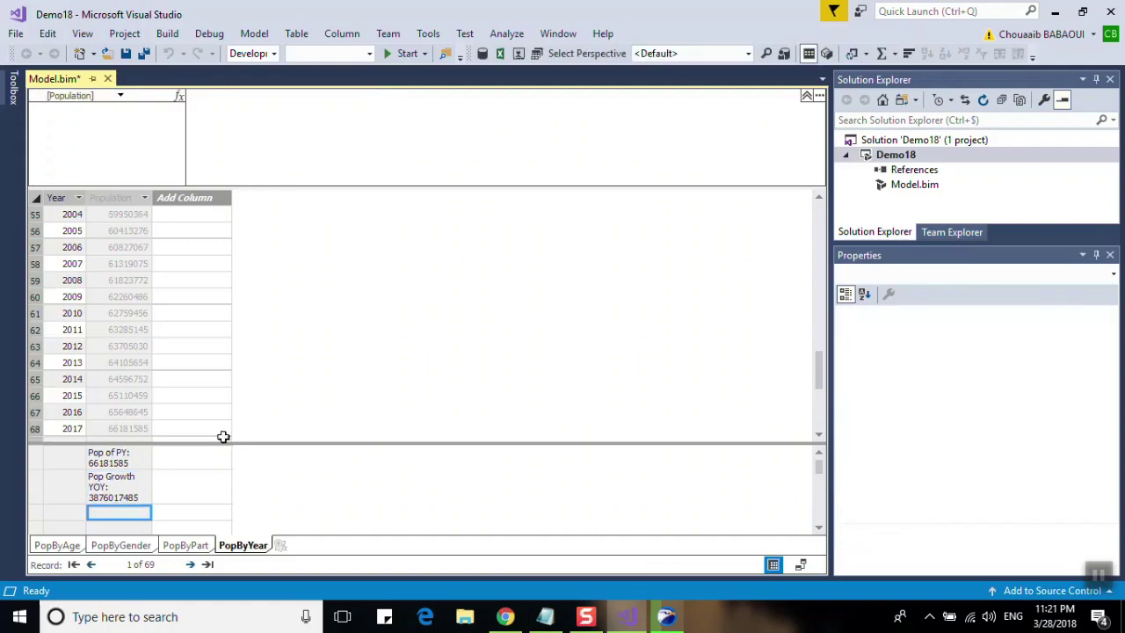
# Step: Start the Pop Growth YOY % measure as DIVIDE with [Pop Growth YOY] as numerator
pyautogui.click(314, 135)
pyautogui.write('Pop Gro')
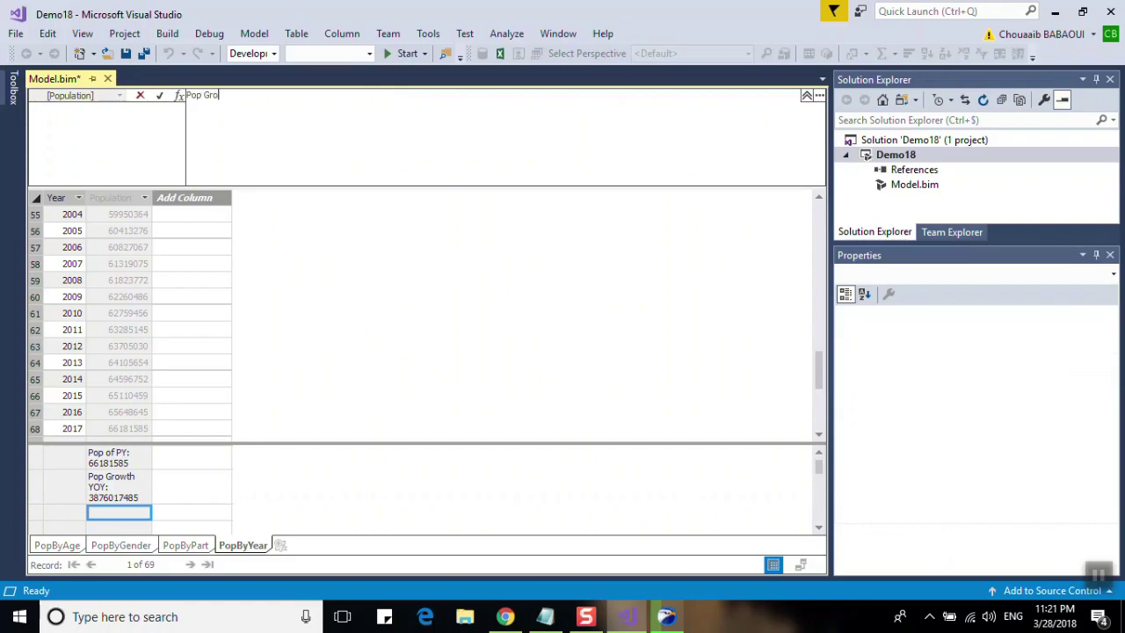
pyautogui.write('wth')
pyautogui.write(' YOY % :')
pyautogui.write('=di')
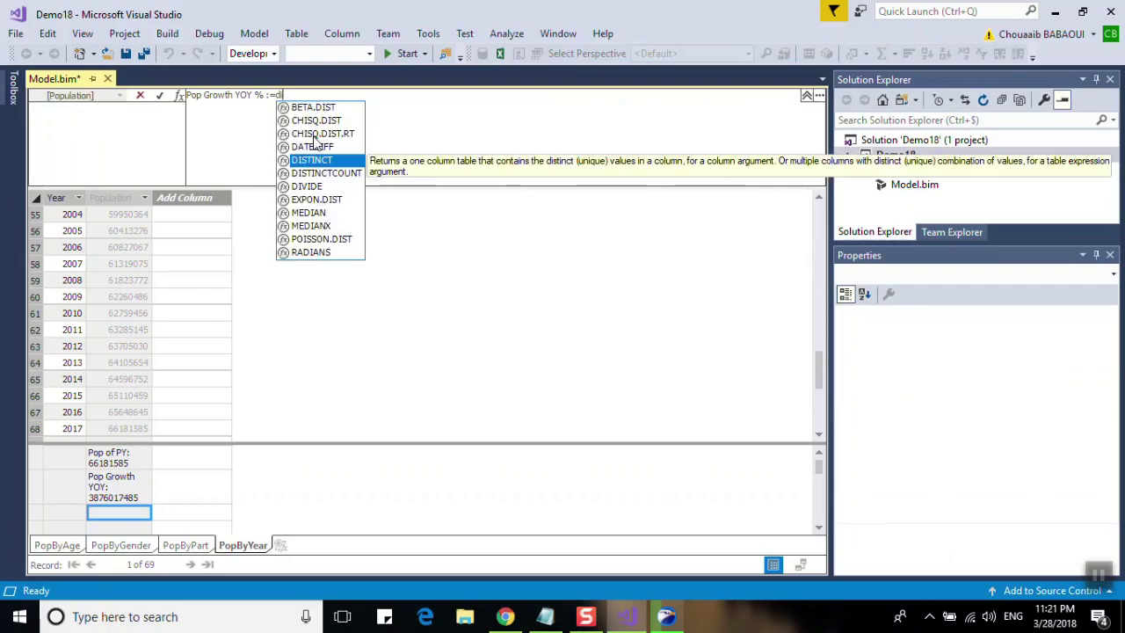
pyautogui.write('v')
pyautogui.press('Tab')
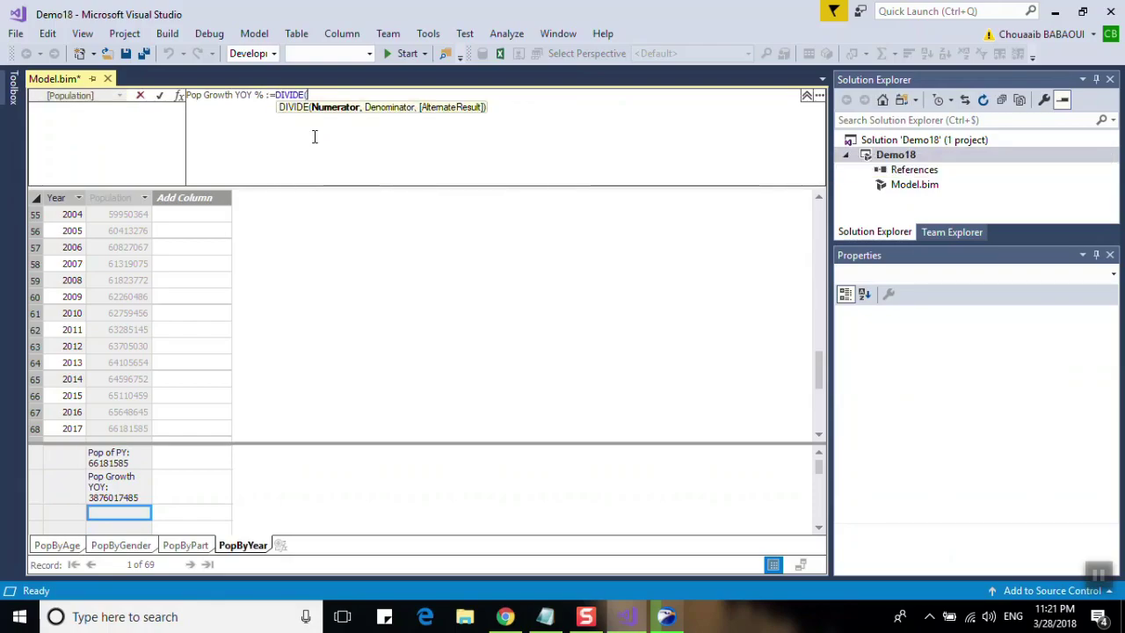
pyautogui.write('[')
pyautogui.press('Down')
pyautogui.press('Down')
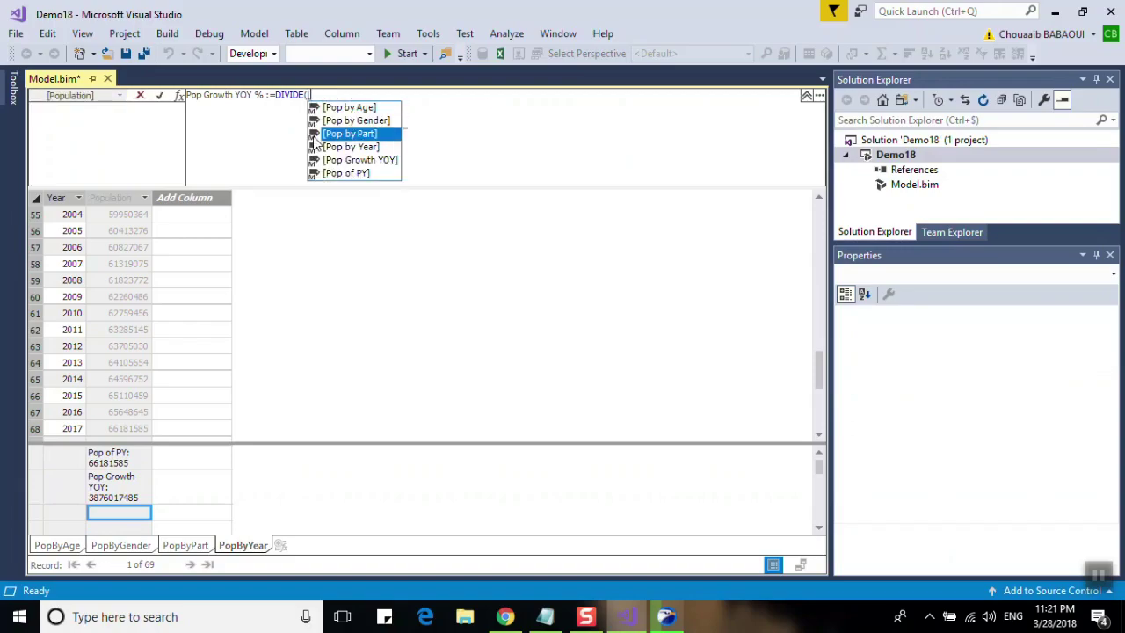
pyautogui.press('Down')
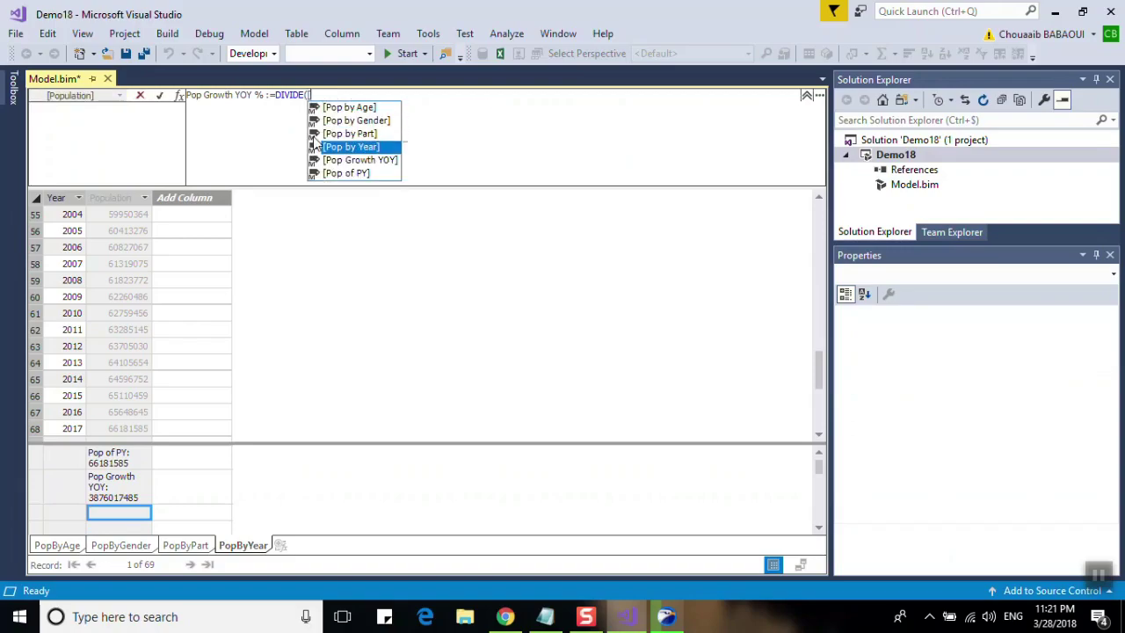
pyautogui.press('Down')
pyautogui.press('Tab')
# Step: Finish the formula with [Pop of PY] as denominator and commit it, giving about 58.566
pyautogui.write(',')
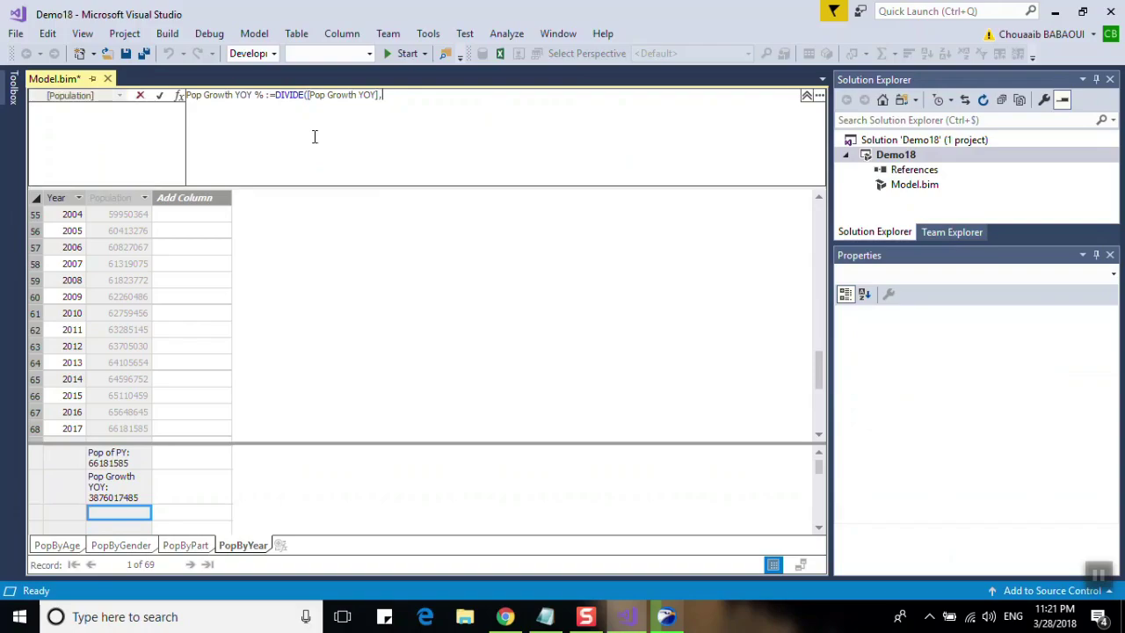
pyautogui.write('[')
pyautogui.press('Down')
pyautogui.press('Down')
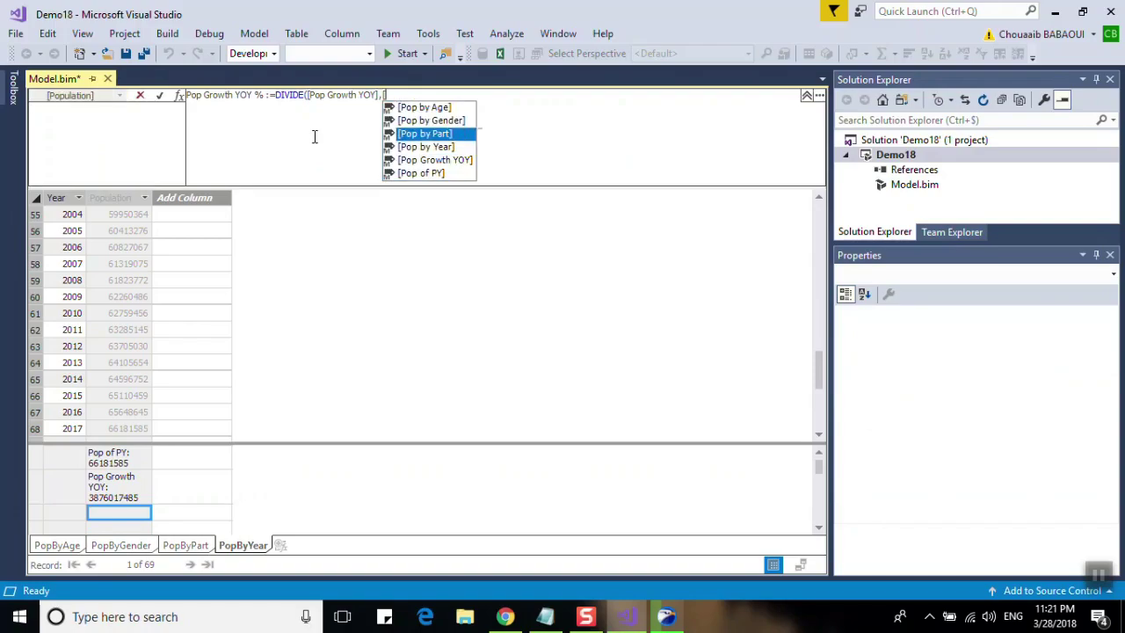
pyautogui.press('Down')
pyautogui.press('Down')
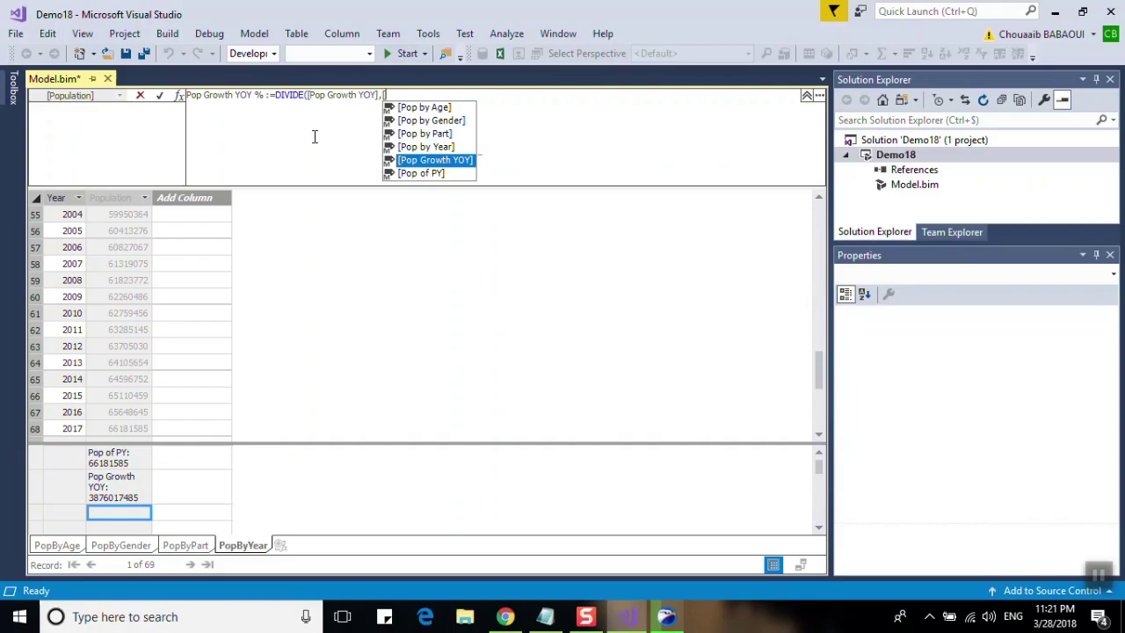
pyautogui.press('Down')
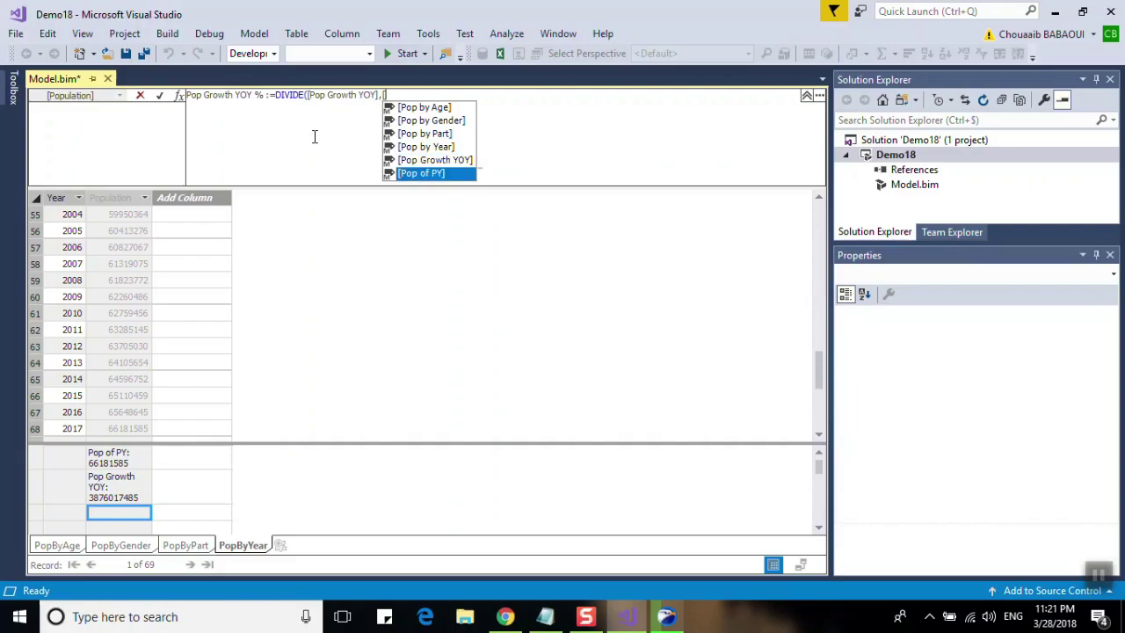
pyautogui.press('Tab')
pyautogui.write(')')
pyautogui.press('Return')
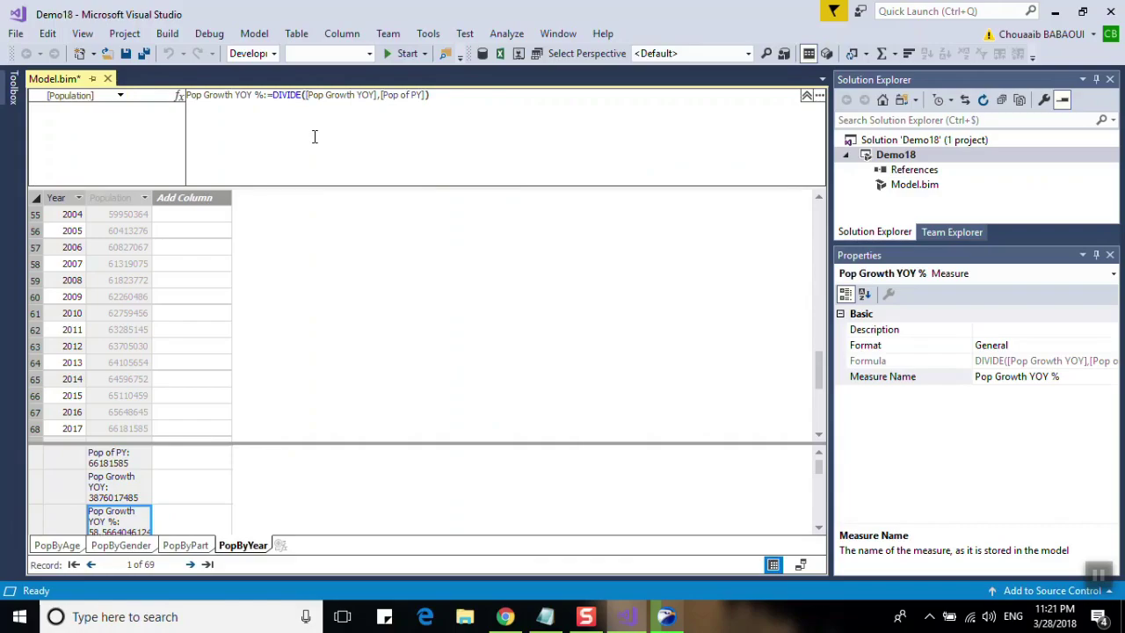
# Step: Set the Pop Growth YOY % measure's format to Percentage
pyautogui.click(1053, 346)
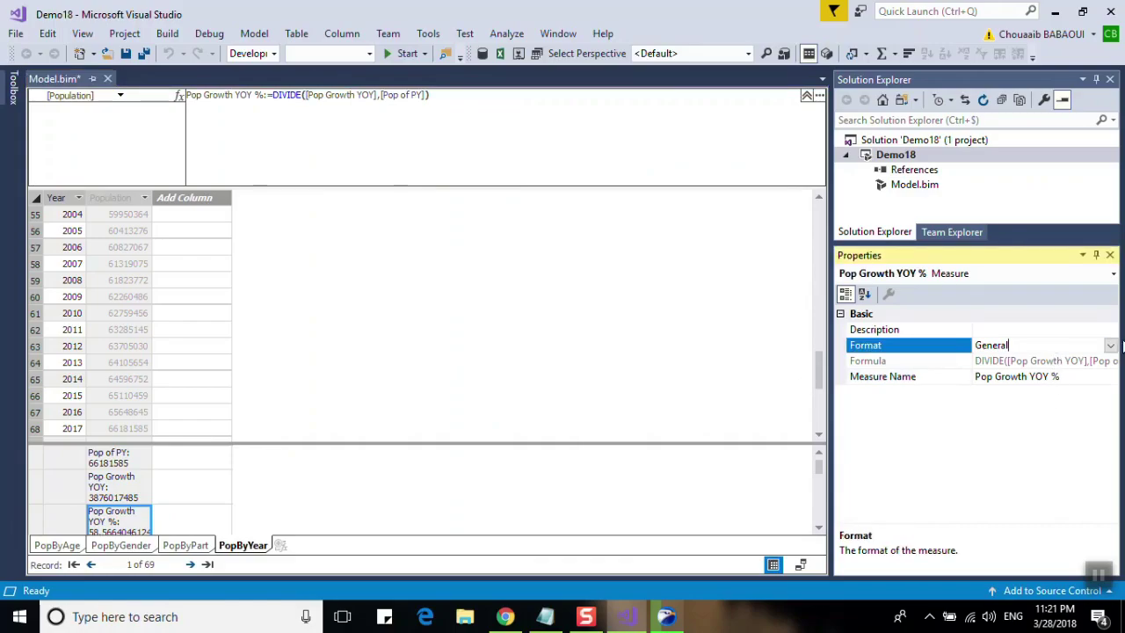
pyautogui.click(1111, 346)
pyautogui.click(1025, 402)
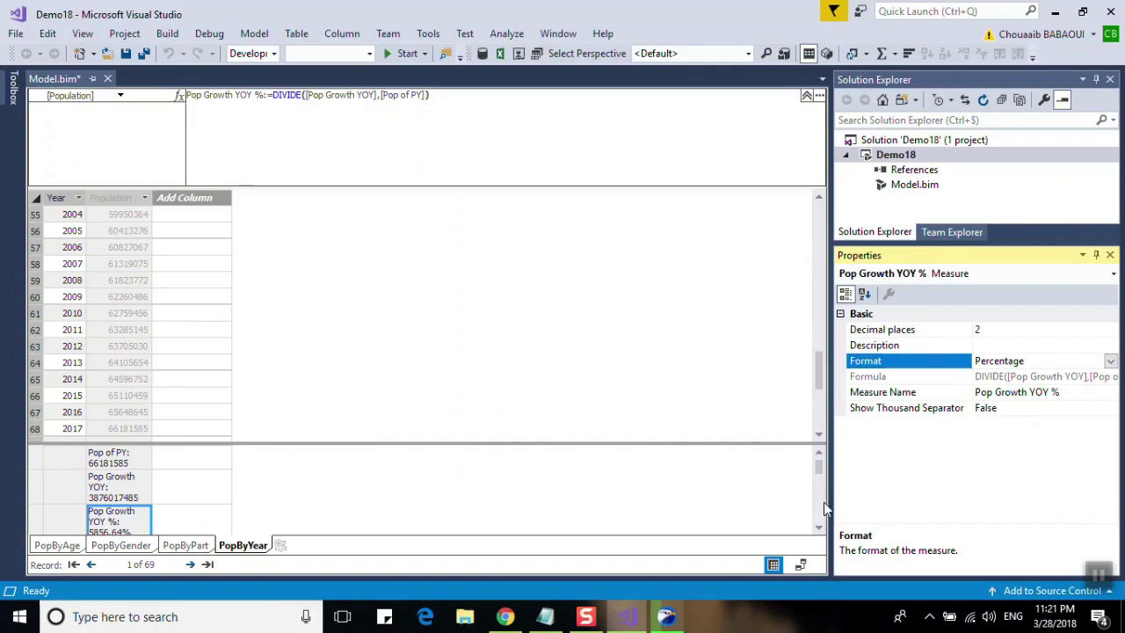
# Step: Hide the Pop Growth YOY and Pop of PY measures from client tools
pyautogui.click(130, 488)
pyautogui.keyDown('shift'); pyautogui.click(128, 472); pyautogui.keyUp('shift')
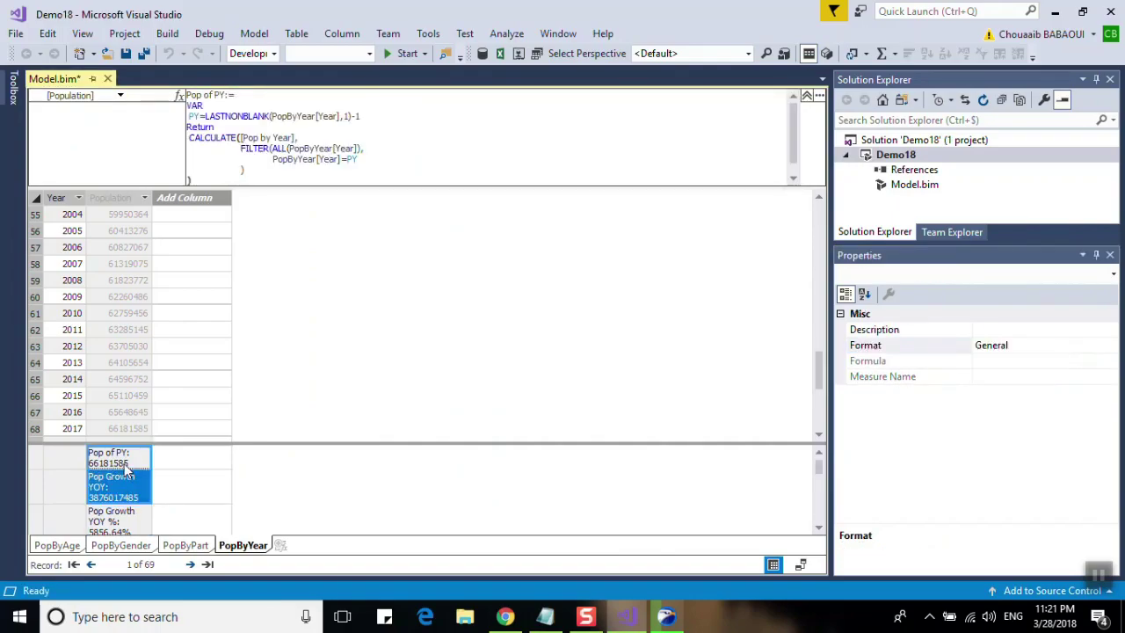
pyautogui.rightClick(128, 472)
pyautogui.click(211, 411)
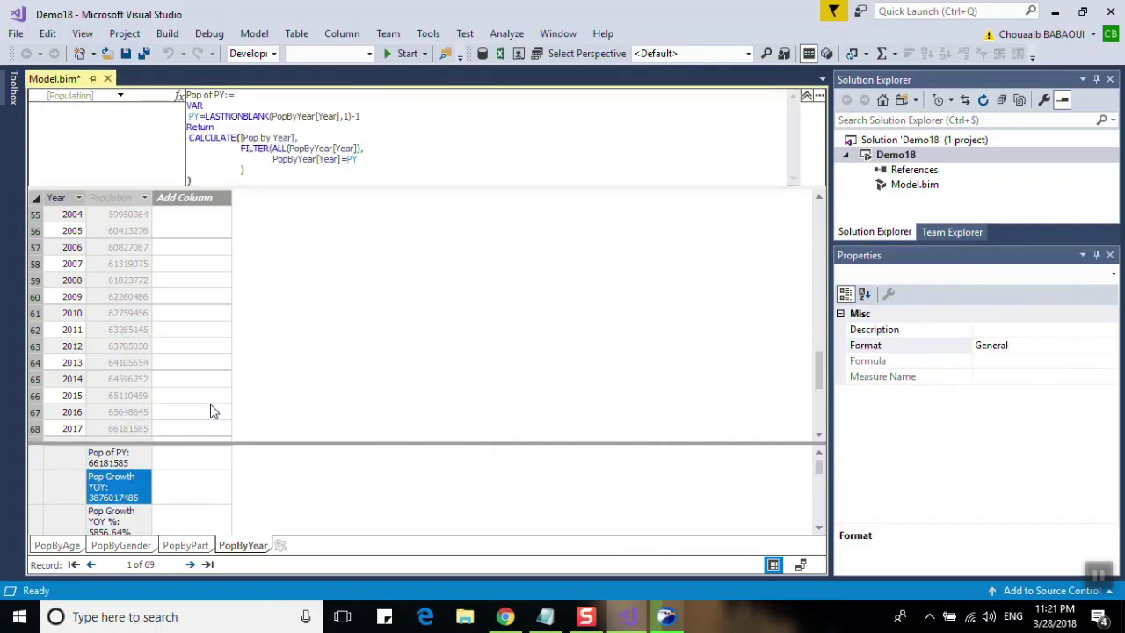
# Step: Search Windows for 'power' and launch Power BI Desktop
pyautogui.click(119, 624)
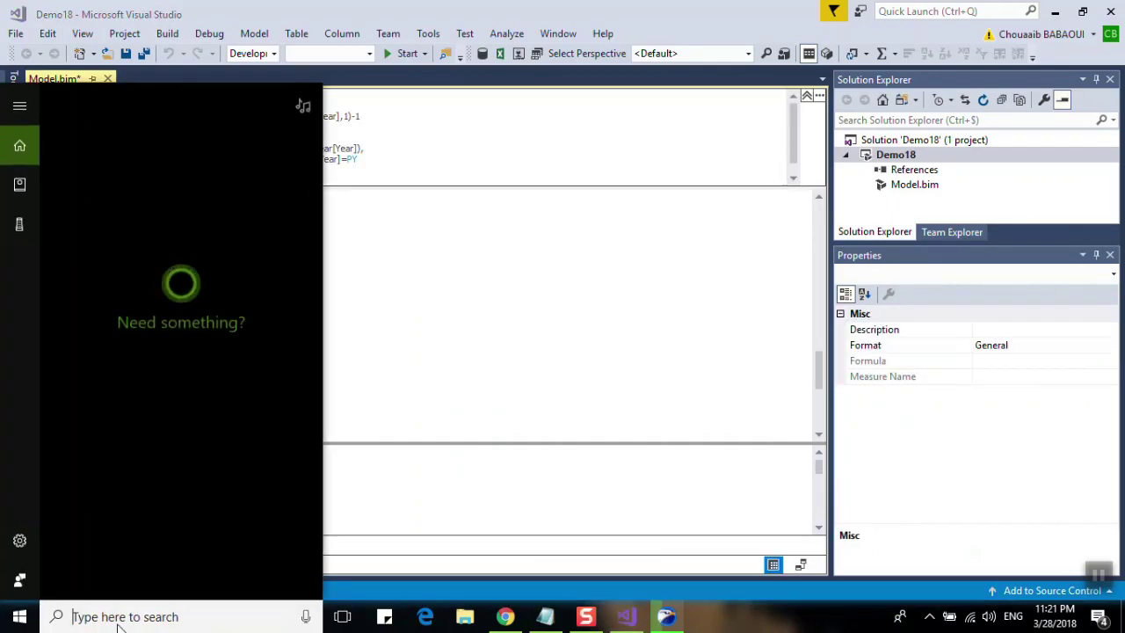
pyautogui.write('p')
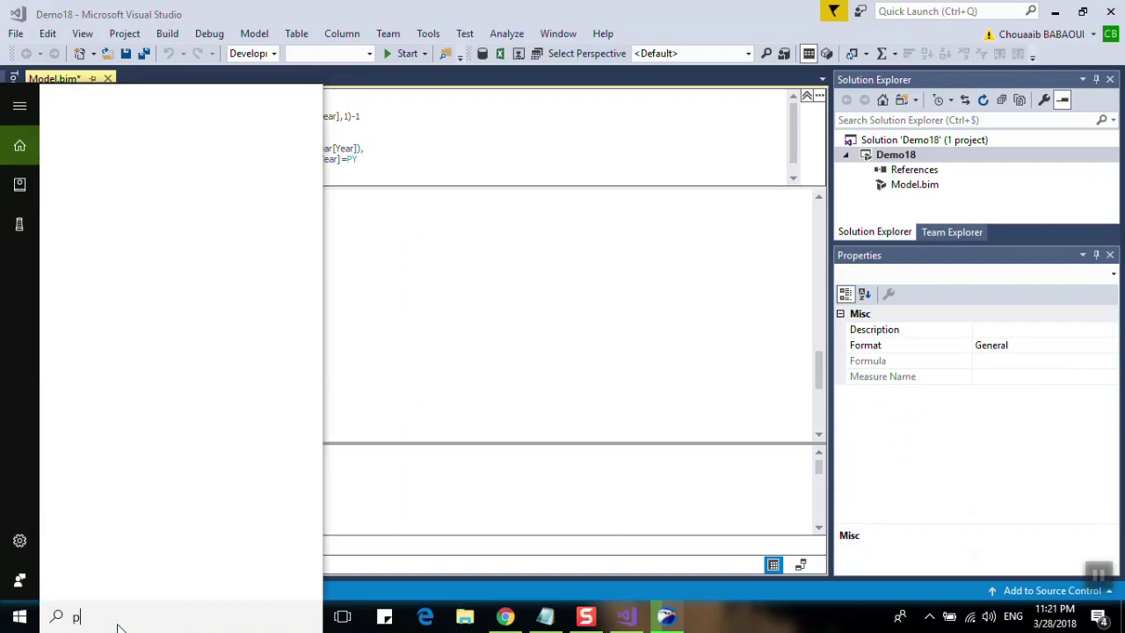
pyautogui.write('ower')
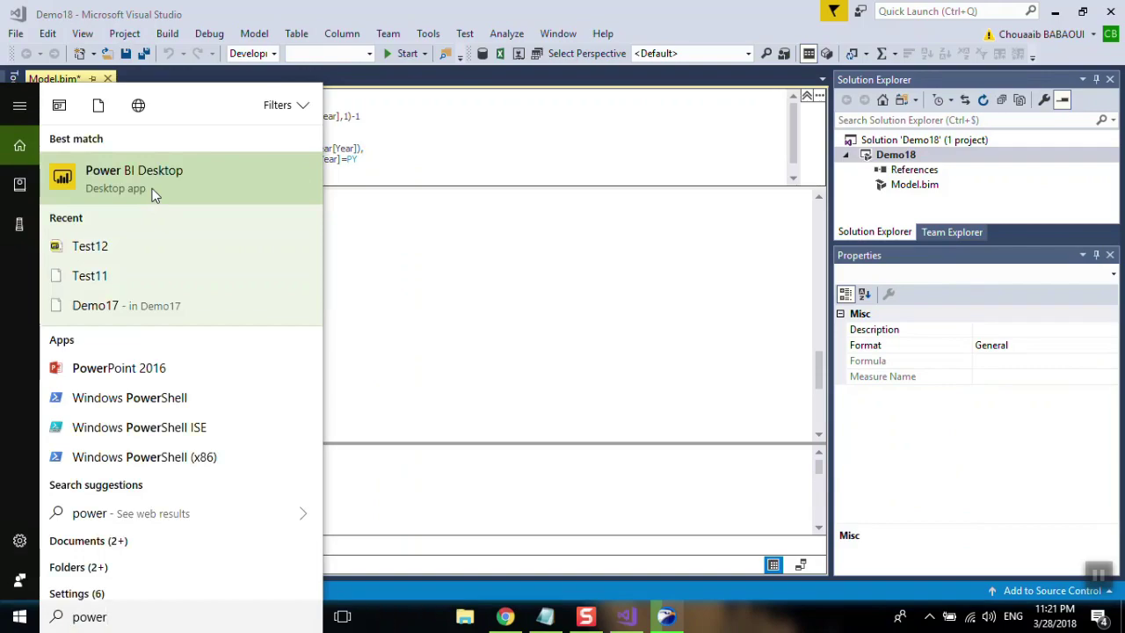
pyautogui.click(151, 192)
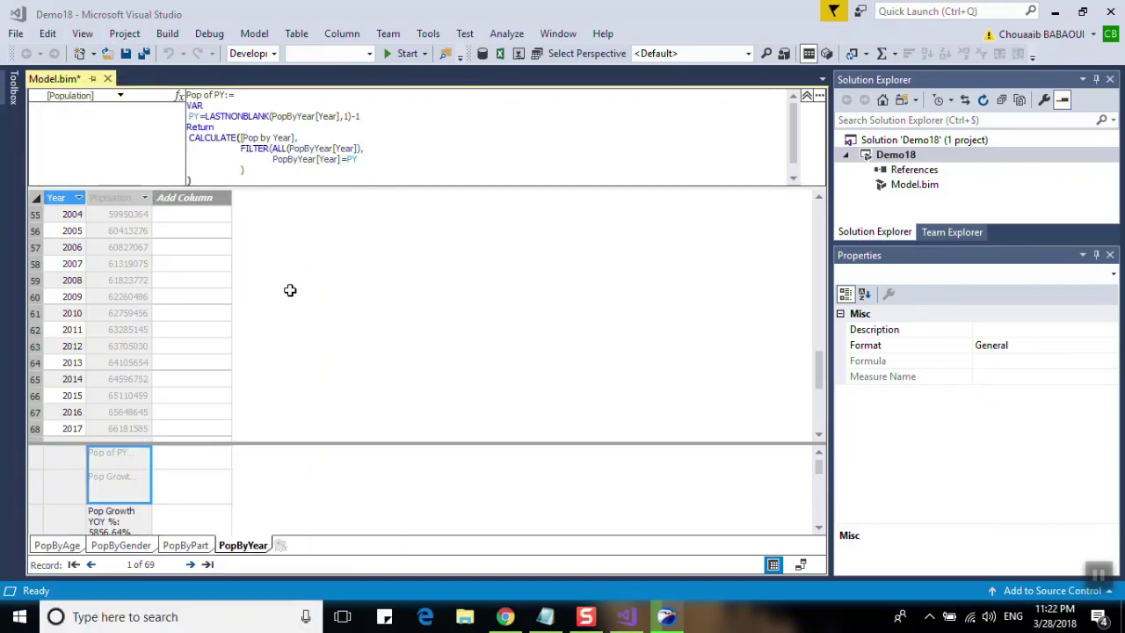
# Step: Deploy the Demo18 project, then close the successful deployment summary and the output window
pyautogui.click(128, 520)
pyautogui.click(123, 487)
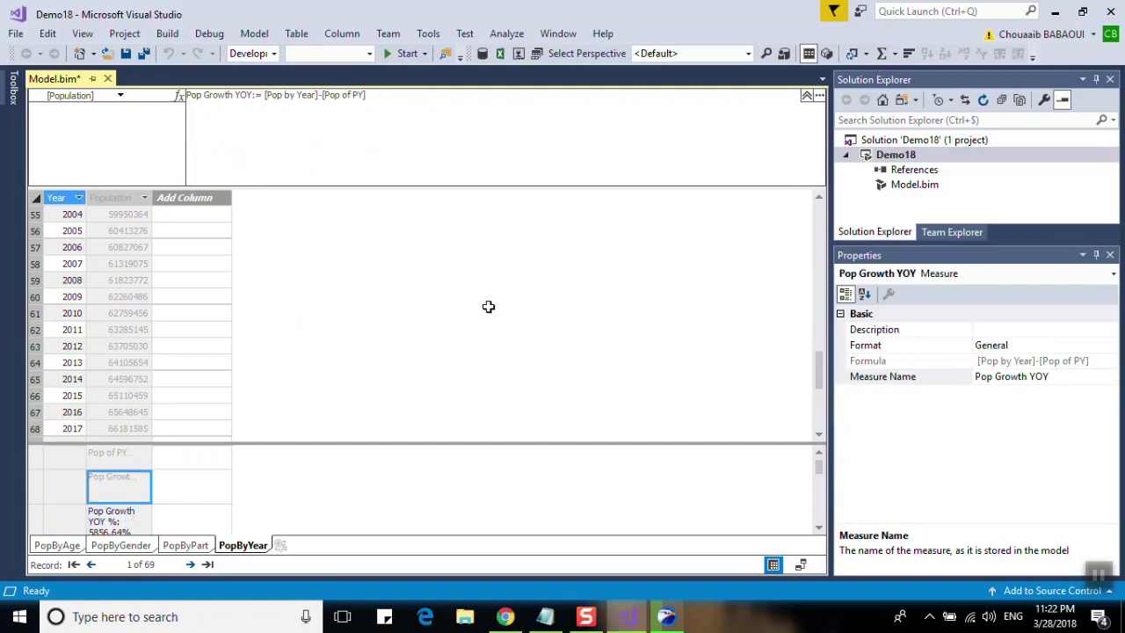
pyautogui.click(895, 156)
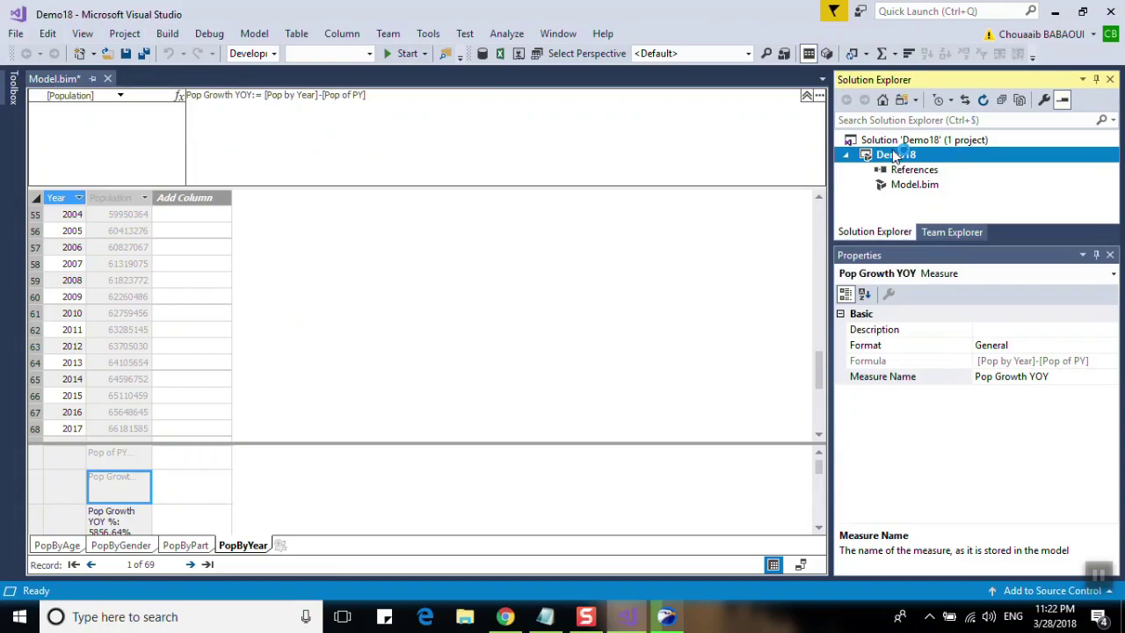
pyautogui.rightClick(895, 155)
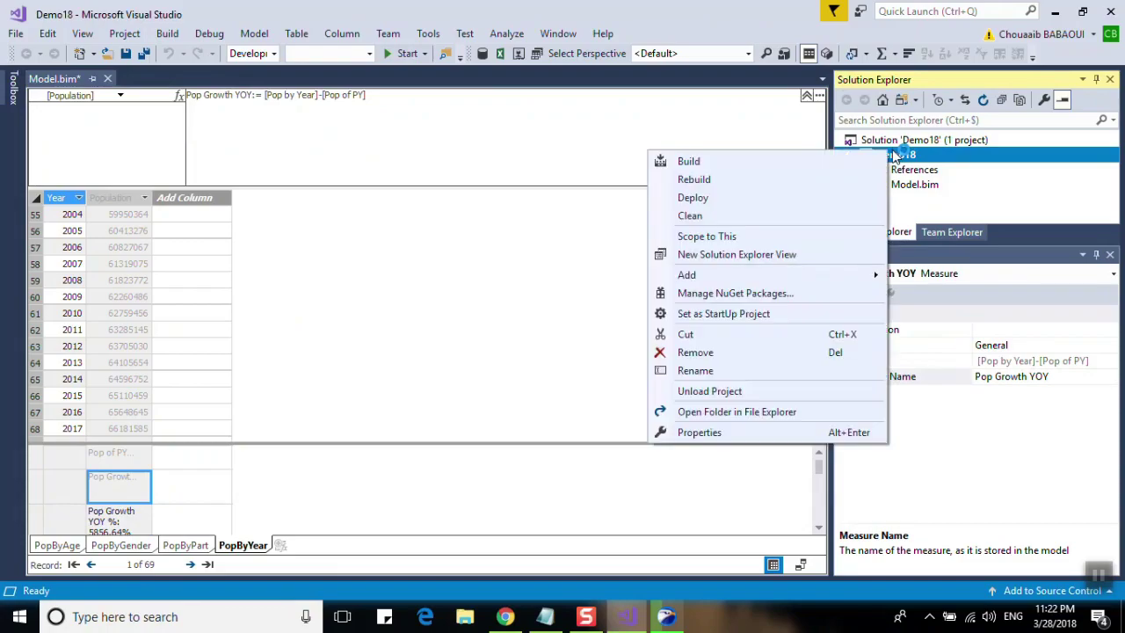
pyautogui.click(786, 204)
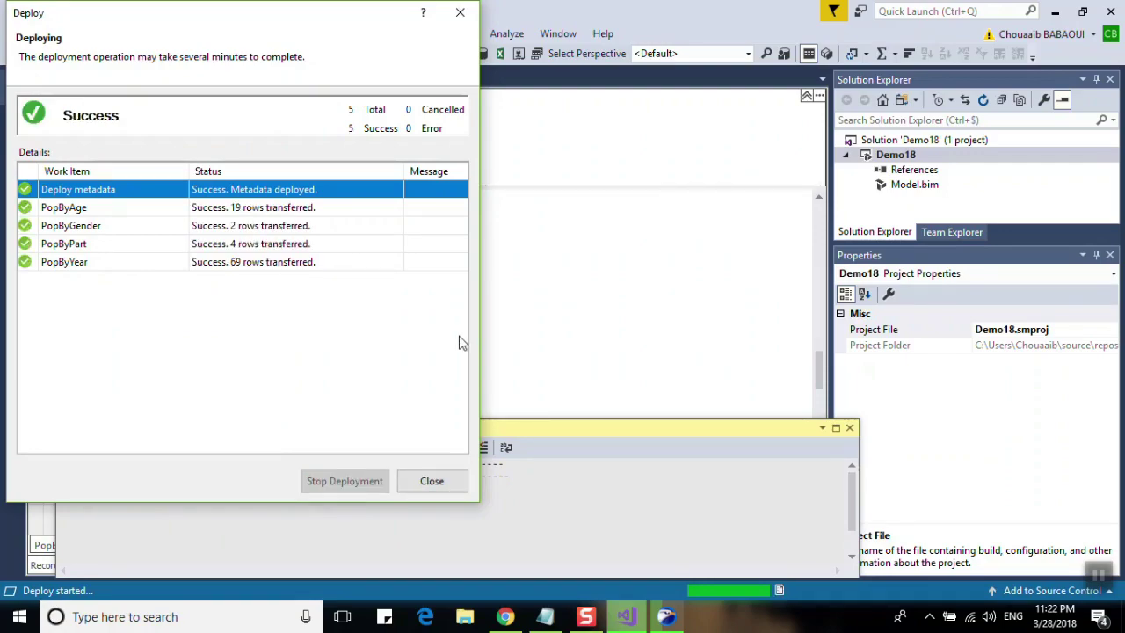
pyautogui.click(431, 482)
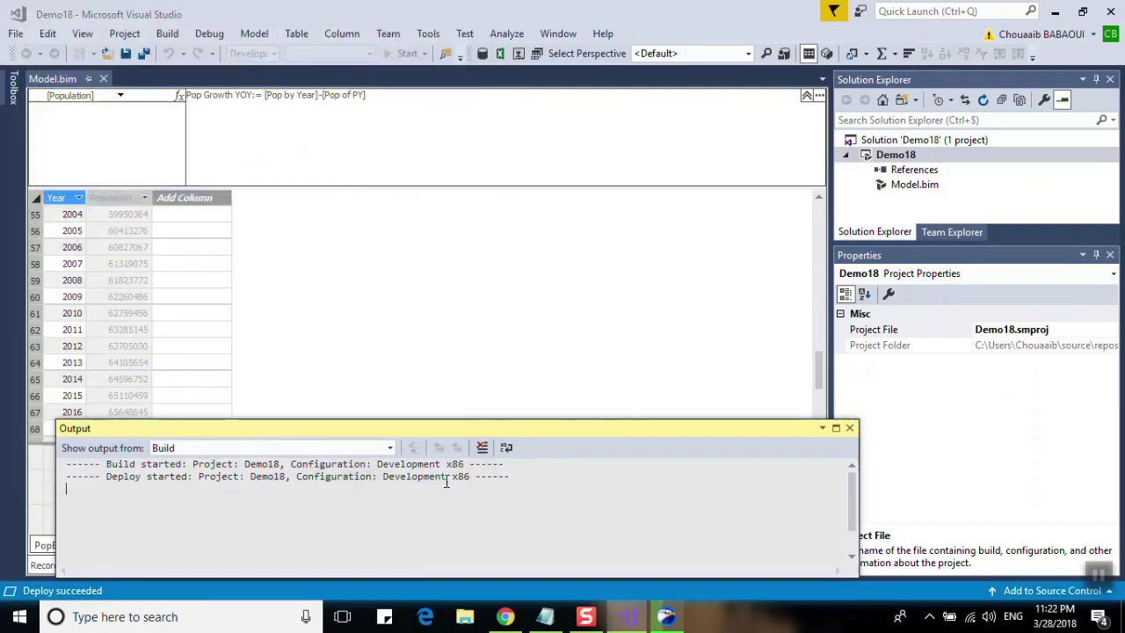
pyautogui.click(850, 429)
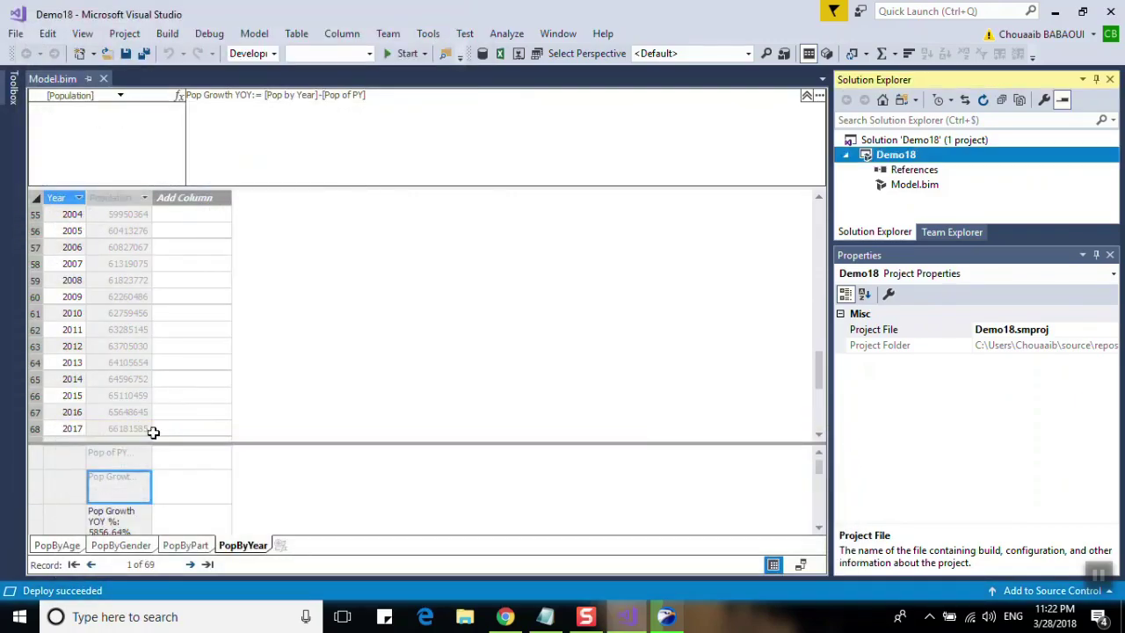
pyautogui.moveTo(130, 457)
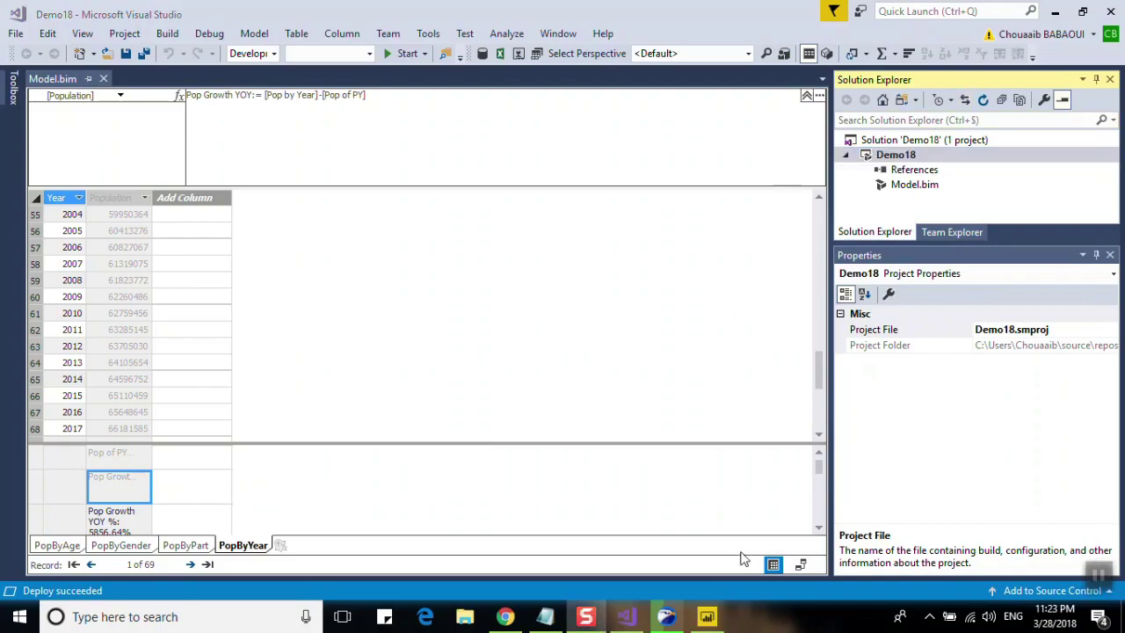
# Step: Look up the deployment server name in Demo18's project properties, then switch to Power BI Desktop
pyautogui.rightClick(883, 158)
pyautogui.click(718, 437)
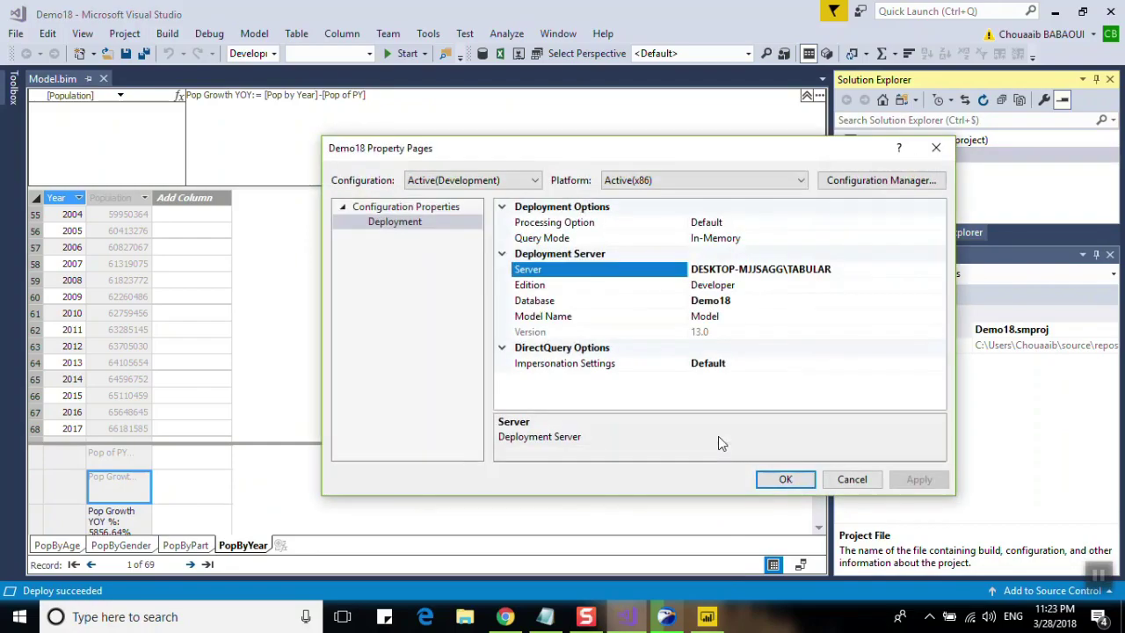
pyautogui.click(758, 270)
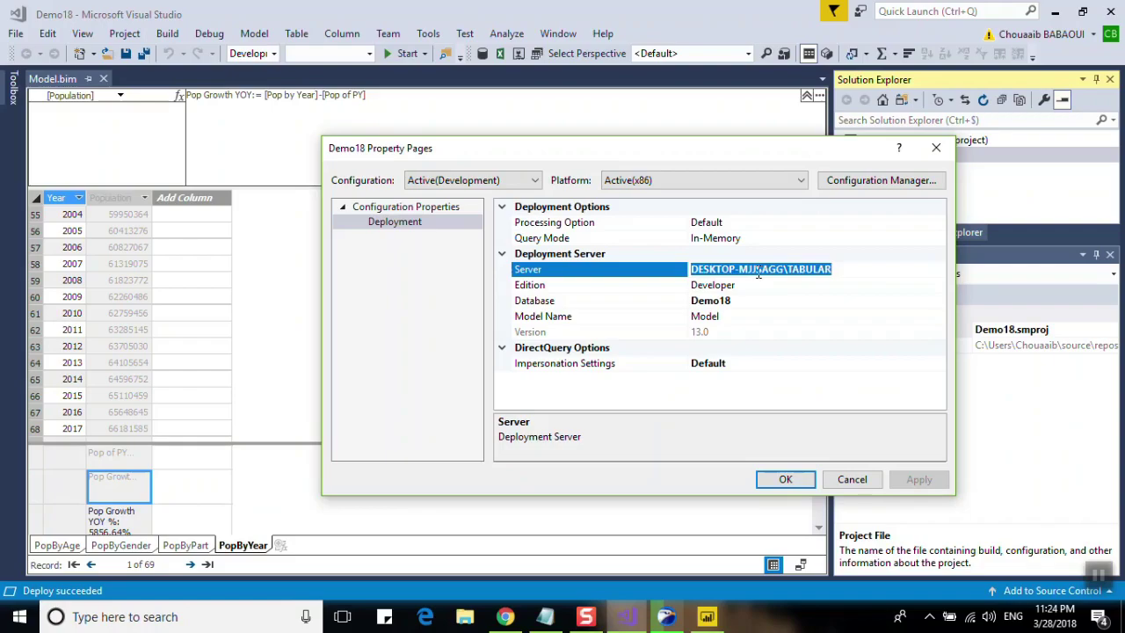
pyautogui.click(852, 479)
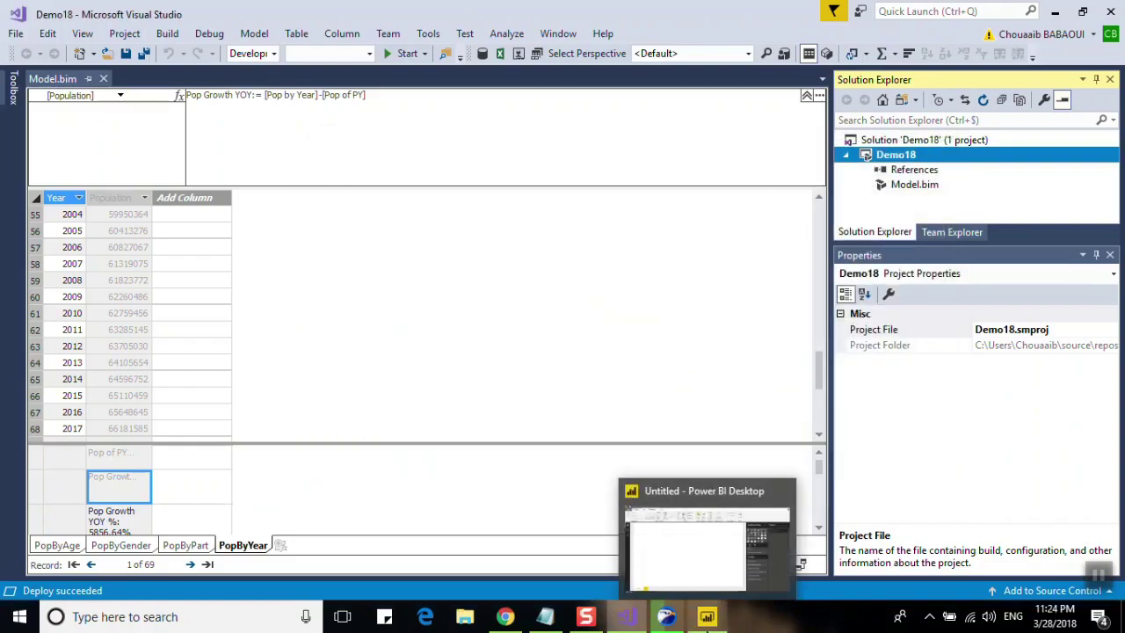
pyautogui.click(707, 616)
# Step: Connect live to Analysis Services server DESKTOP-MJJSAGG\TABULAR, database Test18
pyautogui.click(148, 83)
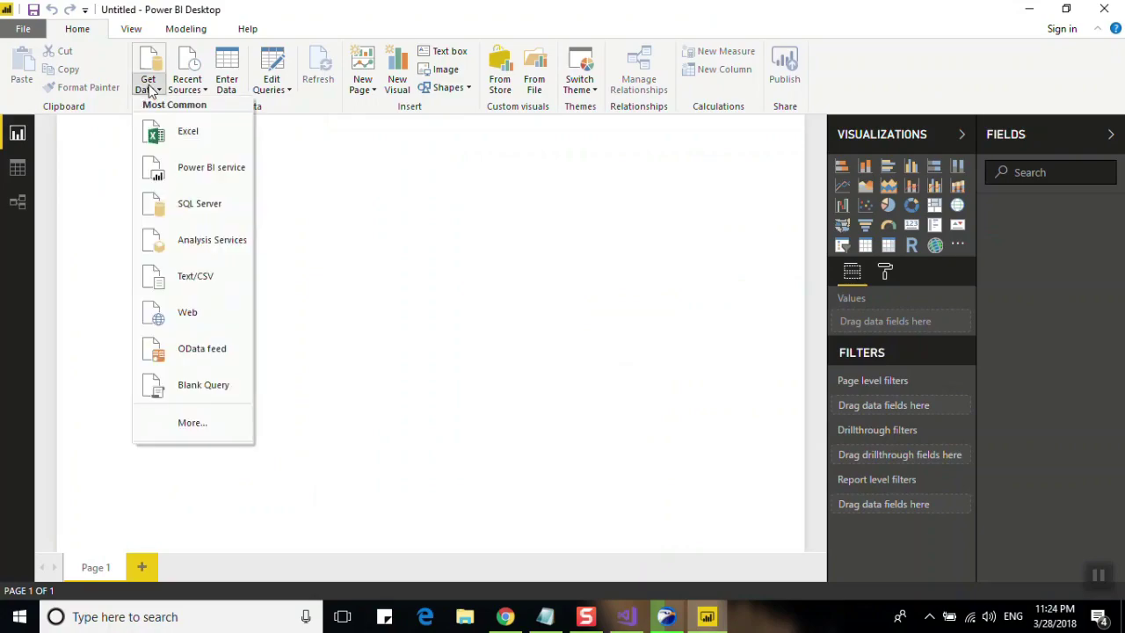
pyautogui.click(194, 230)
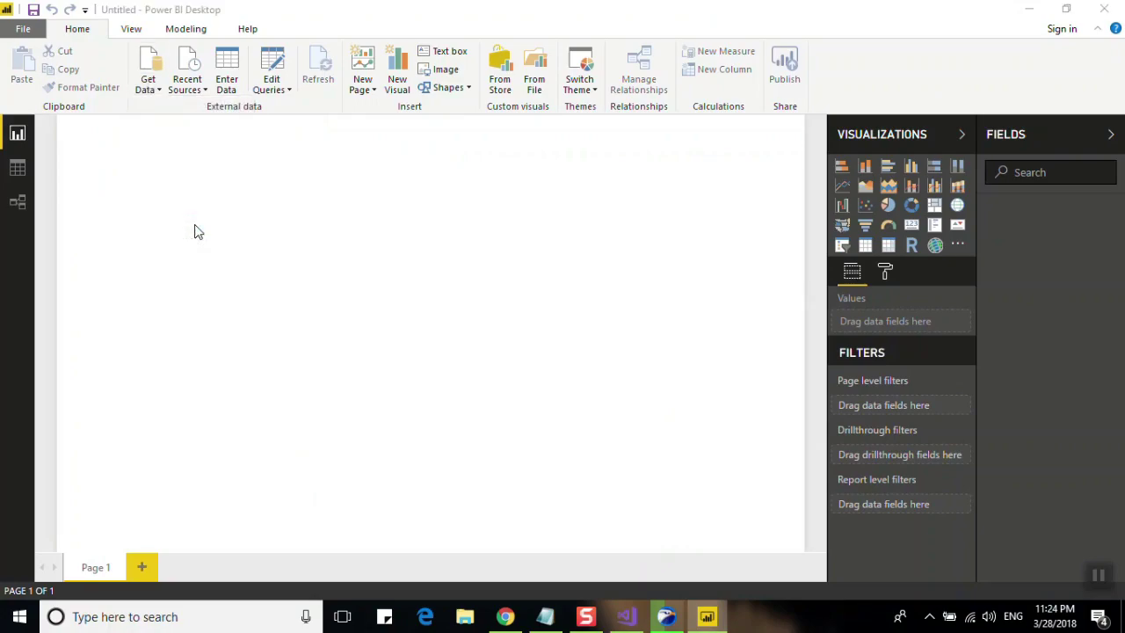
pyautogui.write('DESKTOP-MJJSAGG\\TABULAR')
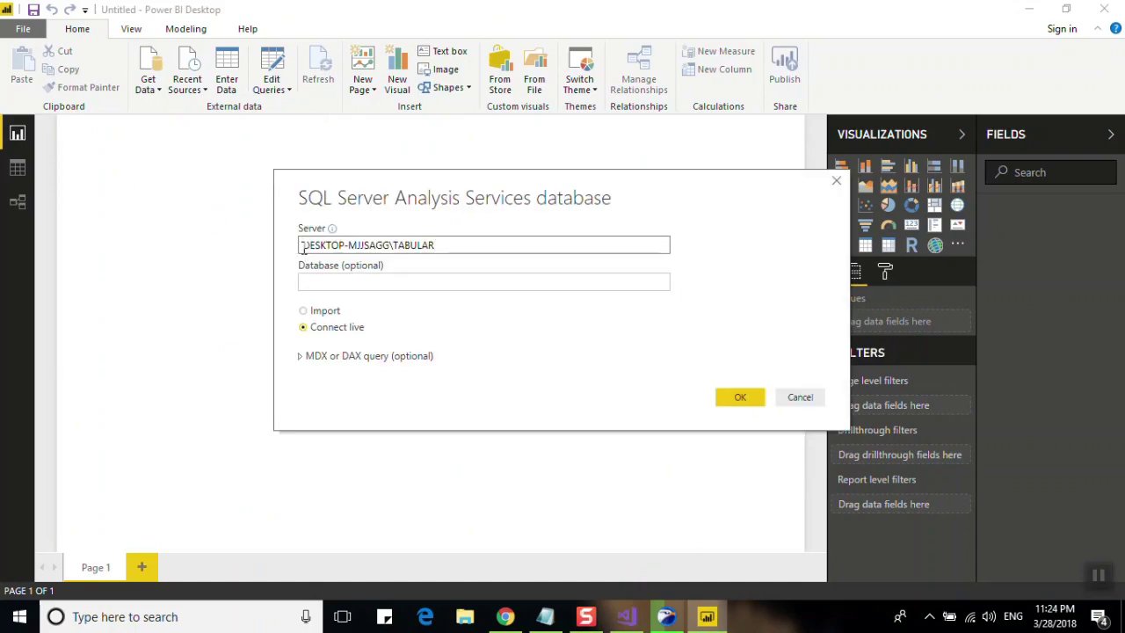
pyautogui.press('Tab')
pyautogui.write('e')
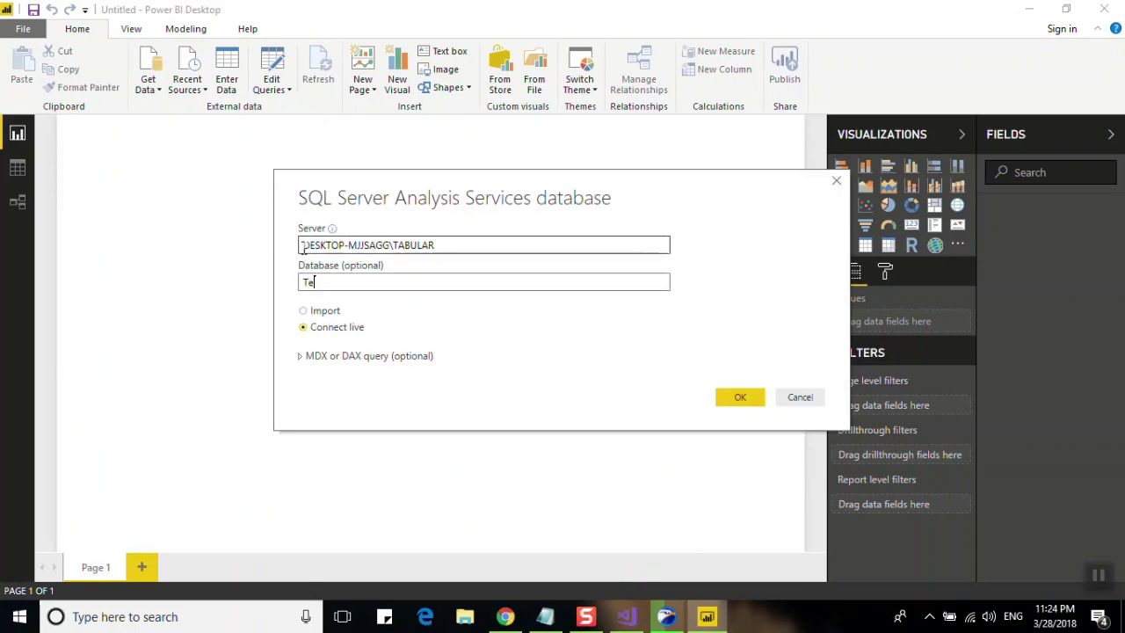
pyautogui.write('st18')
pyautogui.click(301, 249)
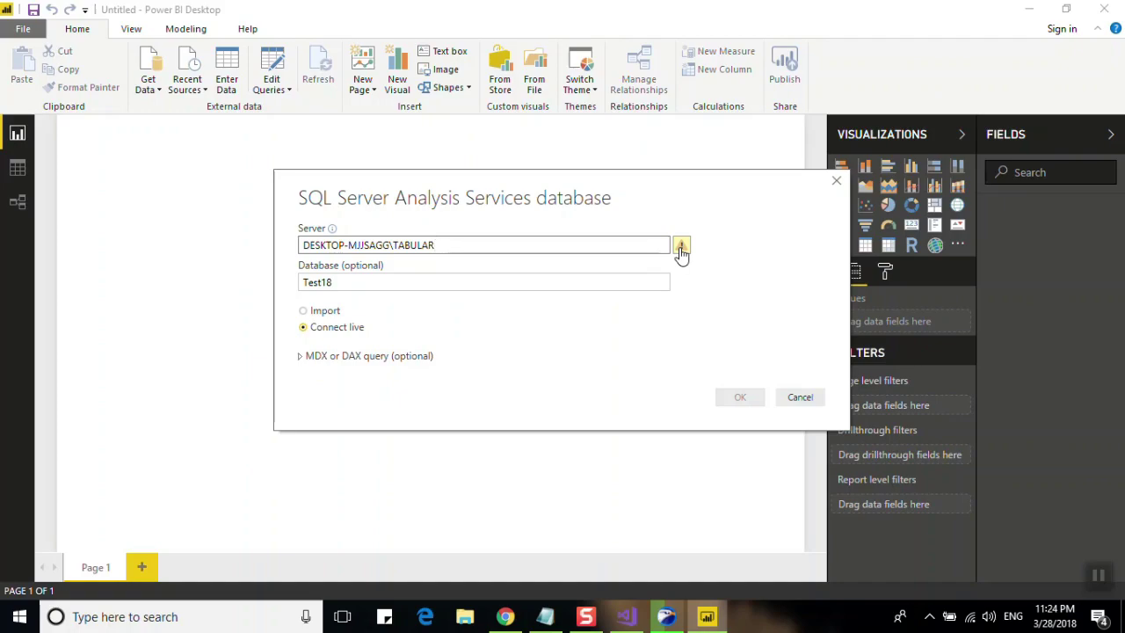
# Step: Go back into the database and server name fields to review the server name
pyautogui.click(557, 287)
pyautogui.click(532, 252)
pyautogui.press('Left')
pyautogui.press('Left')
pyautogui.press('Left')
pyautogui.press('Left')
pyautogui.press('Left')
# Step: Search Windows for 'services' and launch the Services app
pyautogui.click(204, 620)
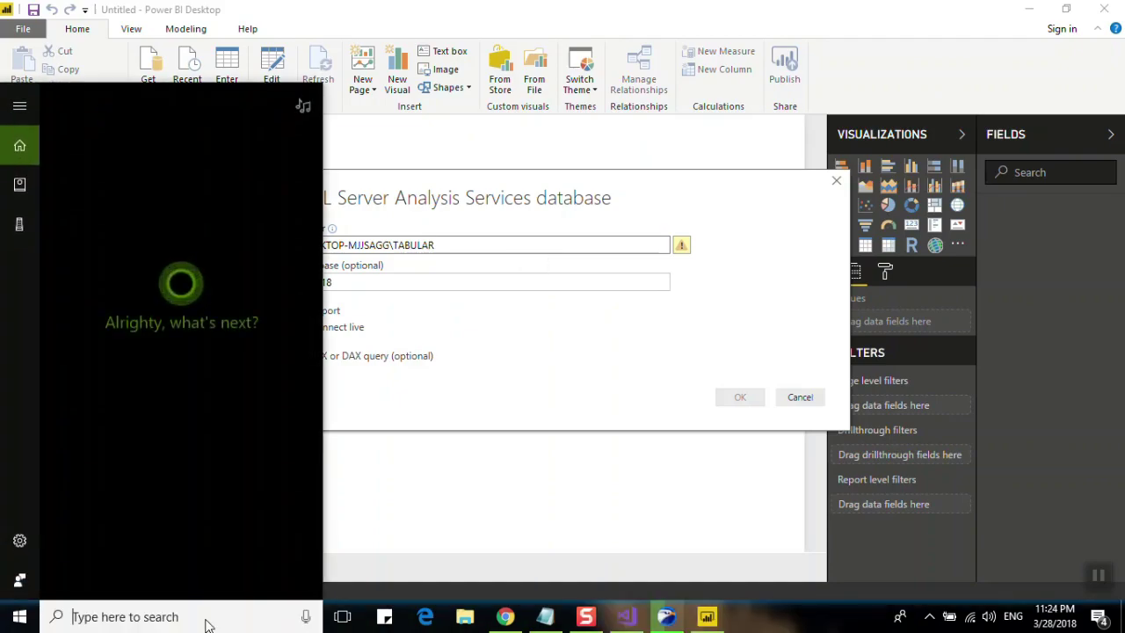
pyautogui.write('services')
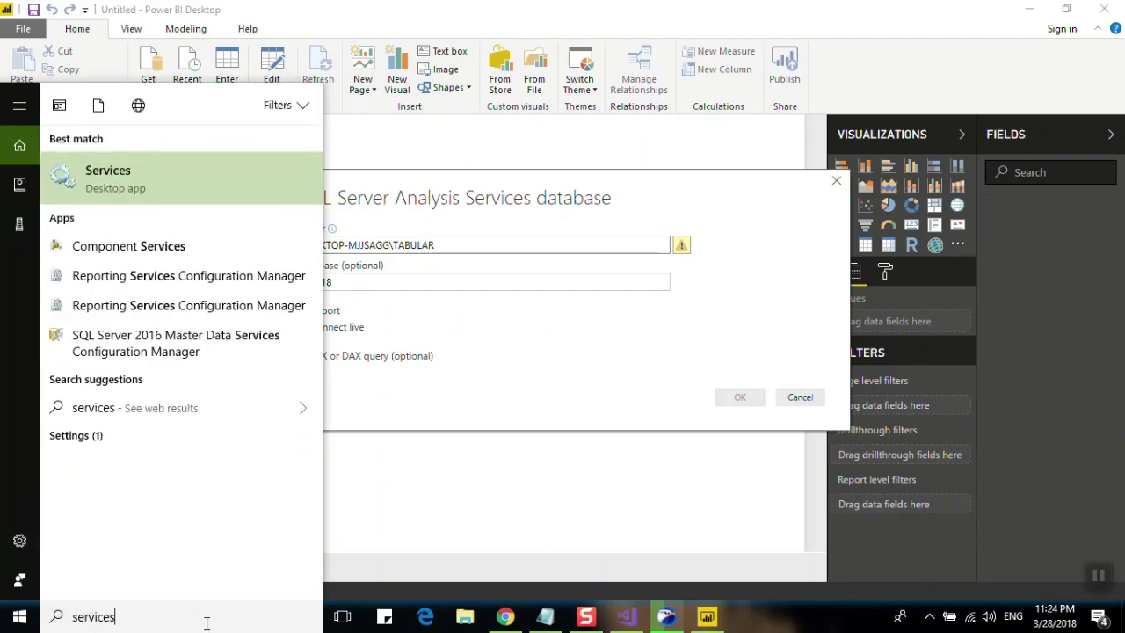
pyautogui.click(136, 186)
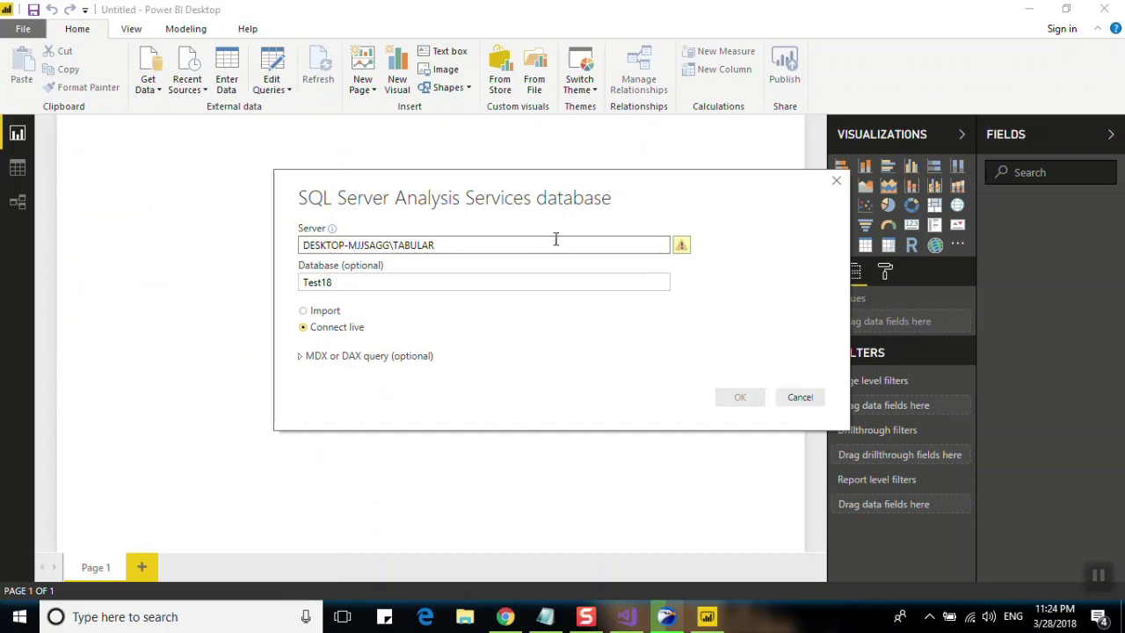
# Step: Restart the CEIP (TABULAR) service and then the SQL Server Analysis Services (TABULAR) service
pyautogui.click(681, 251)
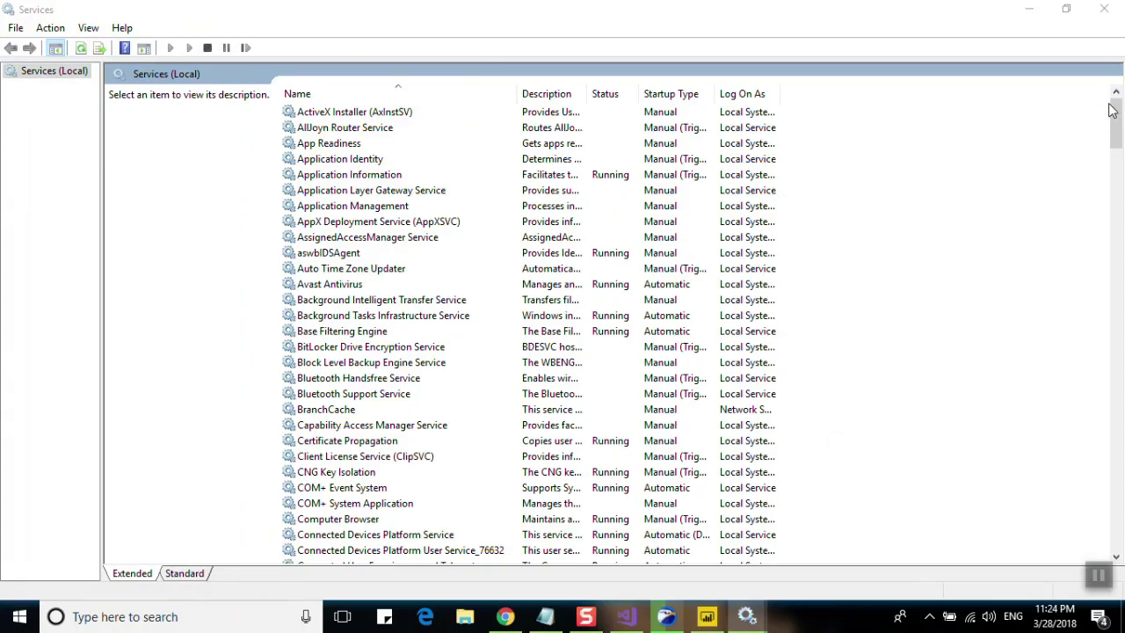
pyautogui.moveTo(1114, 107); pyautogui.dragTo(1113, 403)
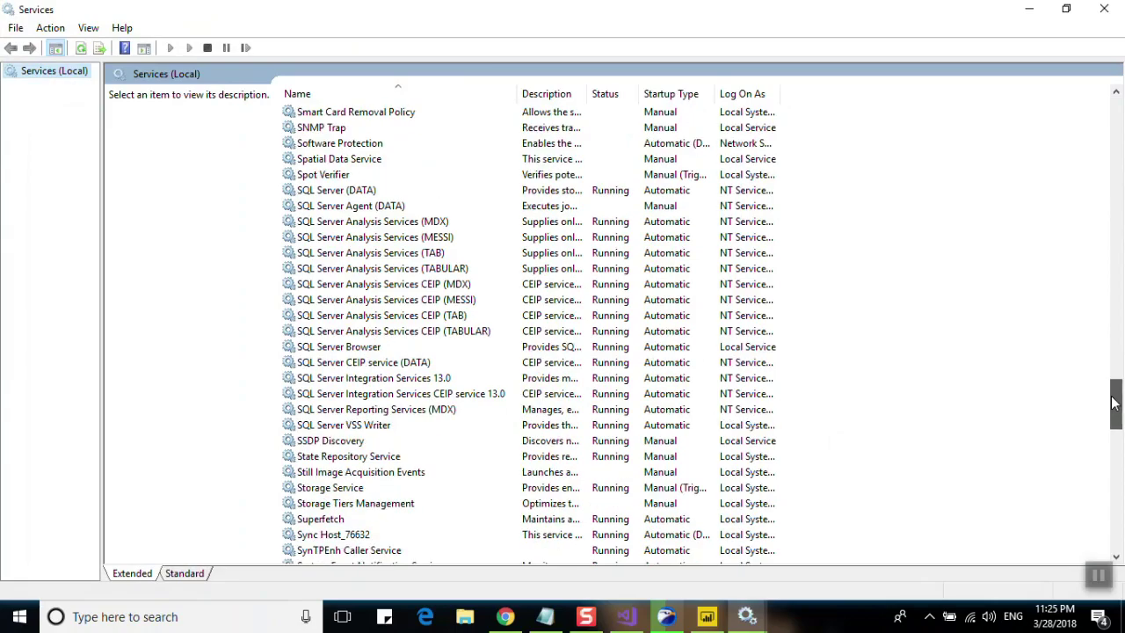
pyautogui.click(440, 272)
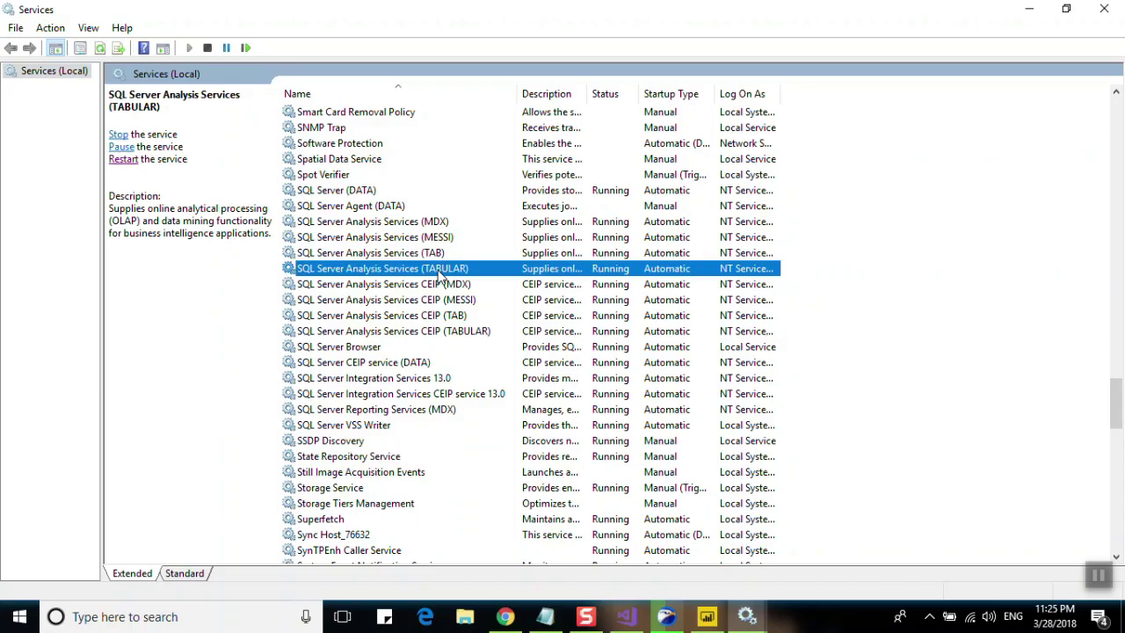
pyautogui.click(426, 332)
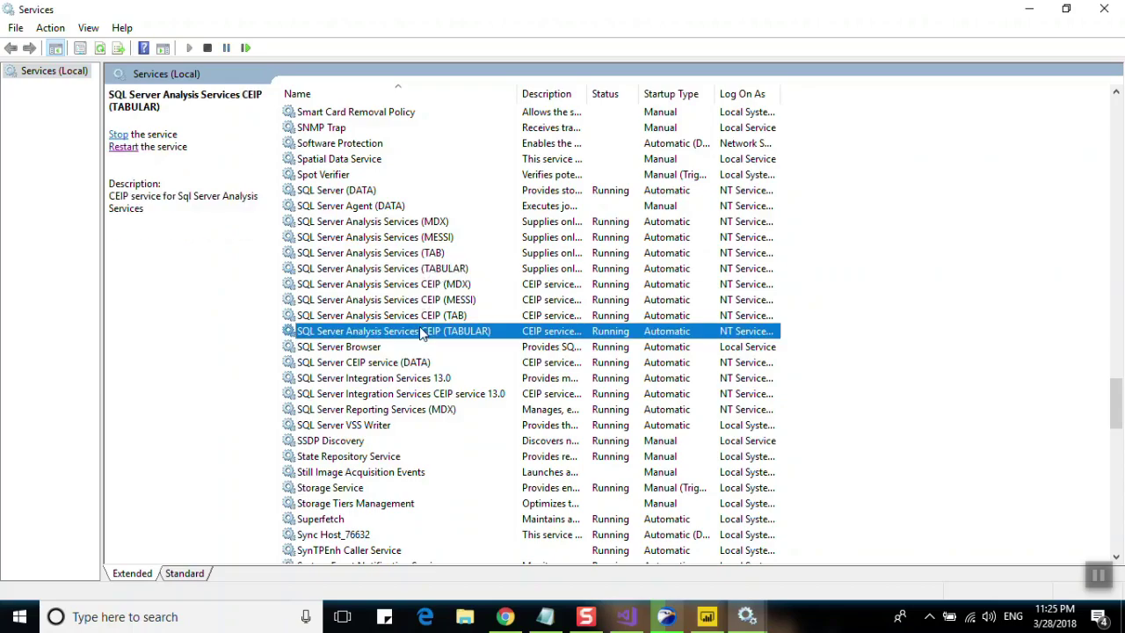
pyautogui.click(130, 150)
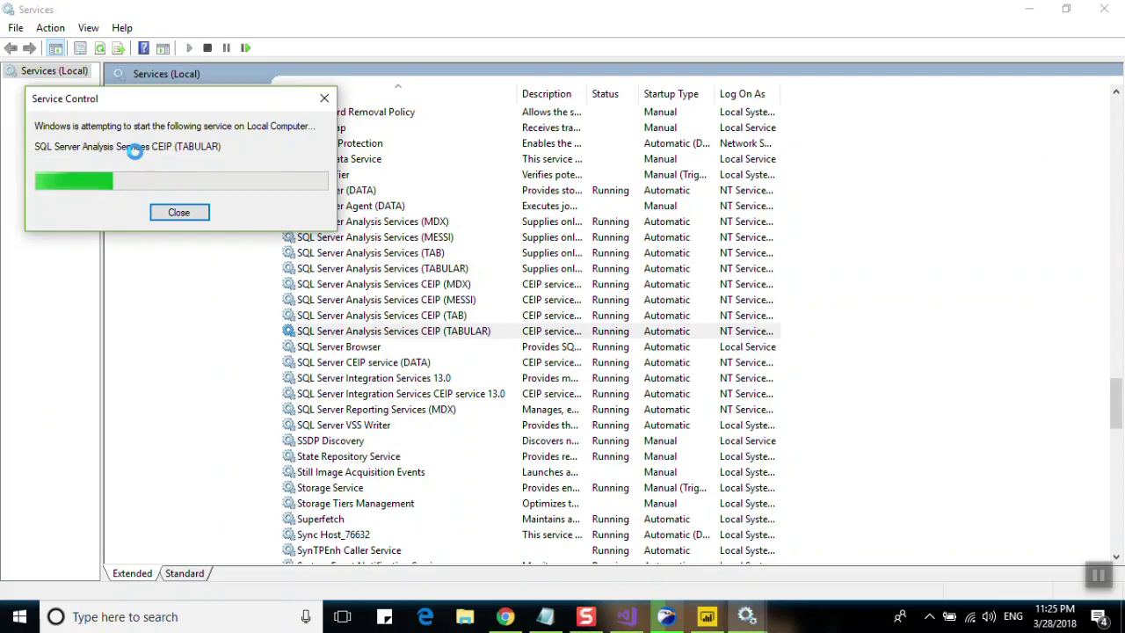
pyautogui.click(385, 269)
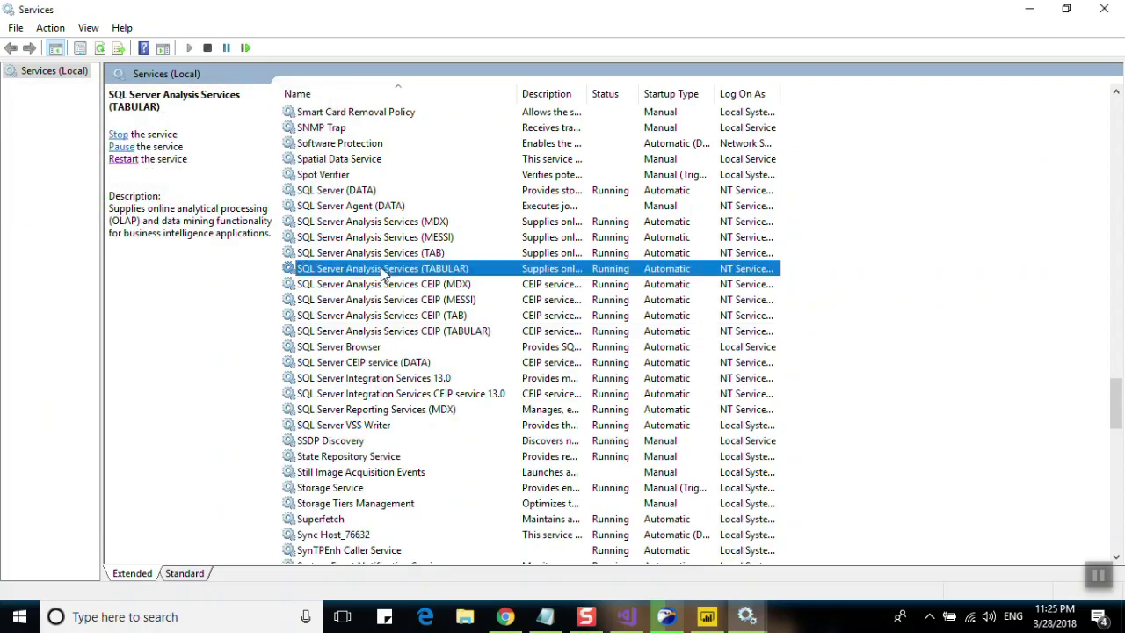
pyautogui.click(133, 158)
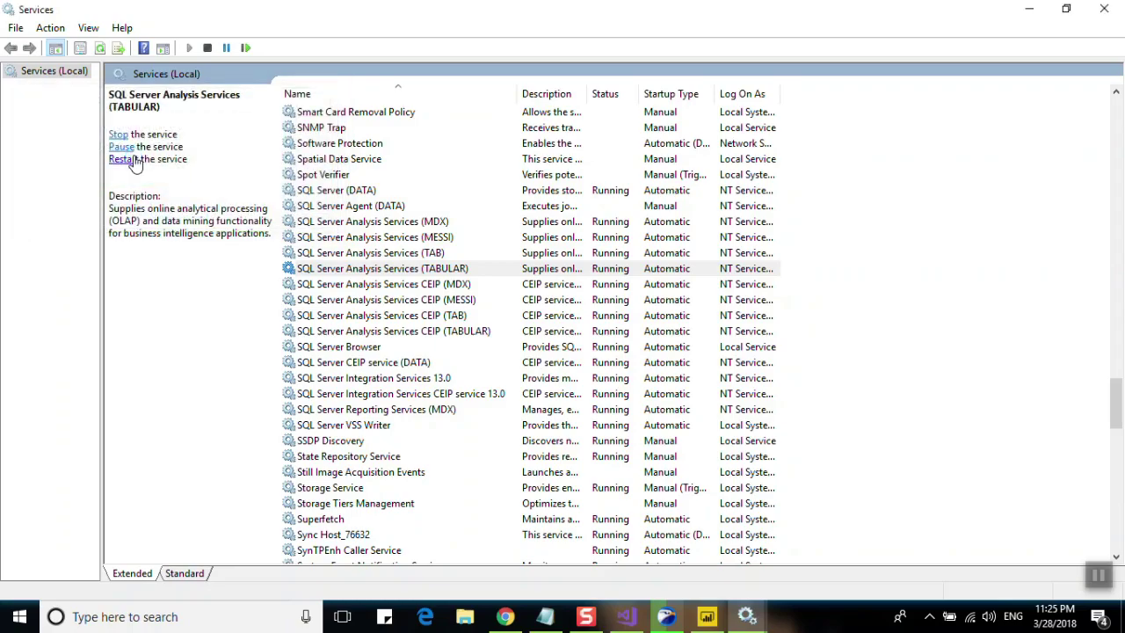
# Step: Close the Services windows, enter the server name once in the Server field, and retry the connection
pyautogui.click(1120, 9)
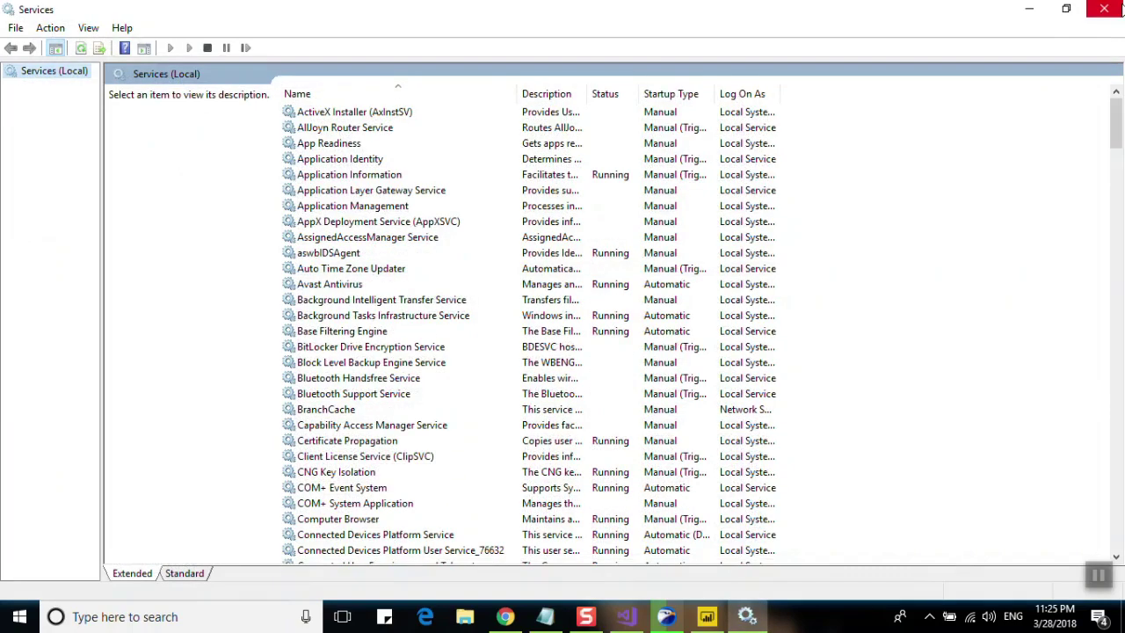
pyautogui.click(1106, 9)
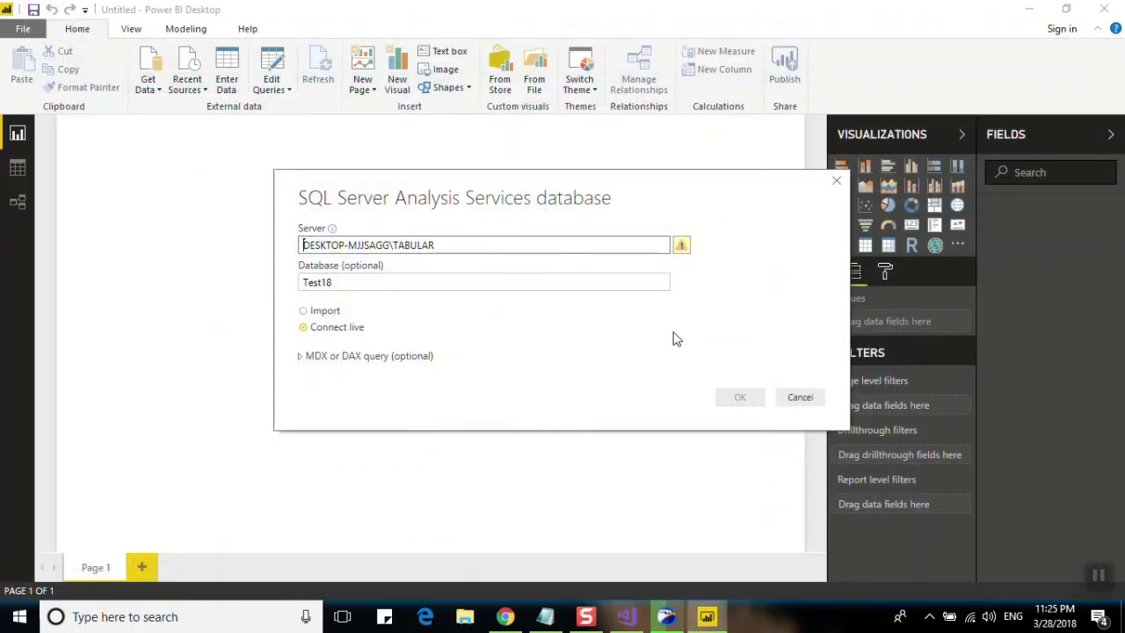
pyautogui.click(484, 246)
pyautogui.tripleClick(483, 247)
pyautogui.hotkey('ctrl', 'c')
pyautogui.click(486, 254)
pyautogui.hotkey('ctrl', 'v')
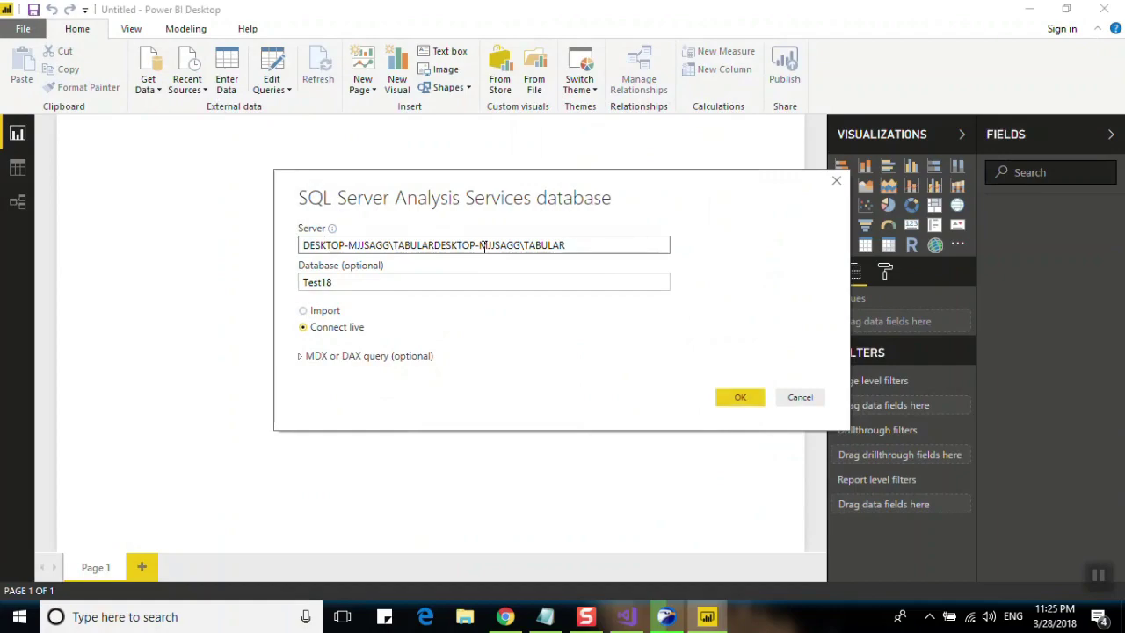
pyautogui.tripleClick(484, 246)
pyautogui.hotkey('ctrl', 'v')
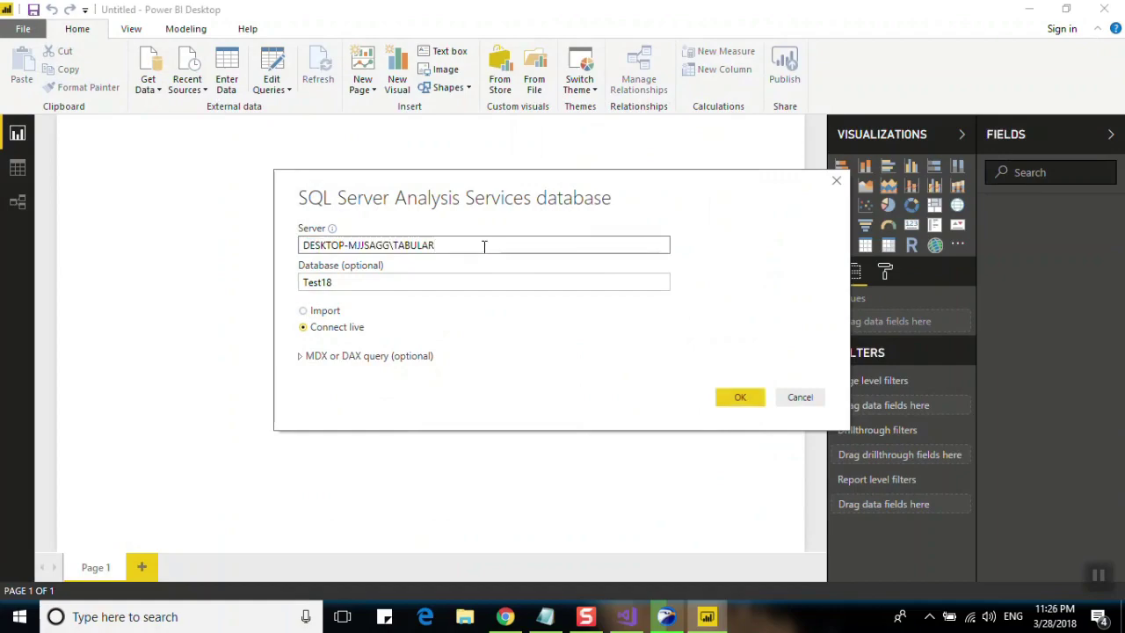
pyautogui.click(736, 405)
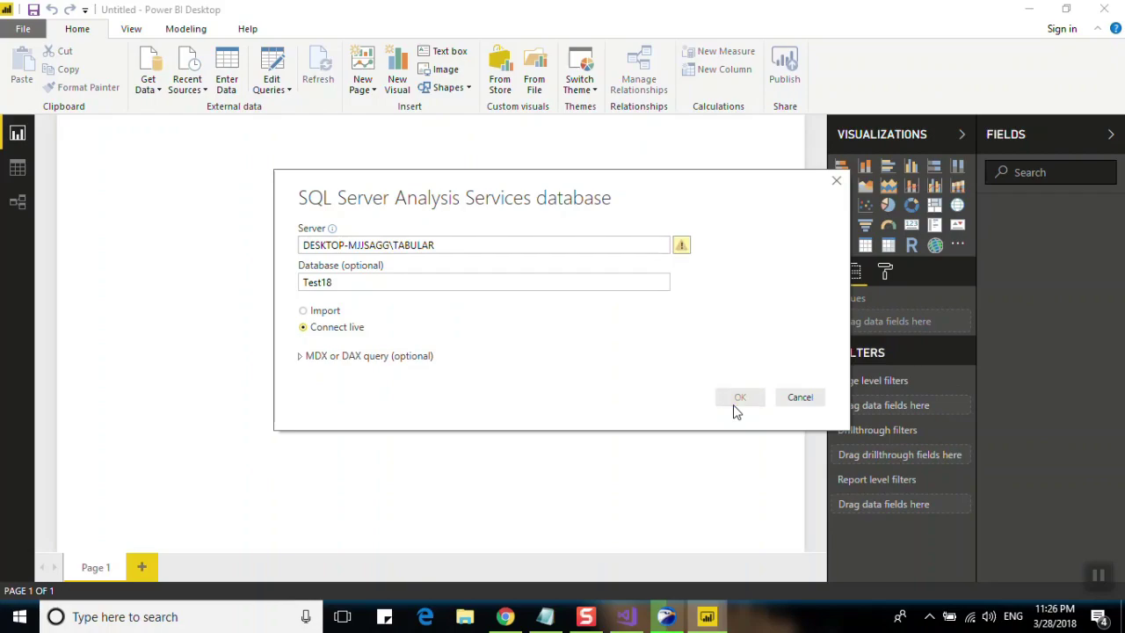
pyautogui.moveTo(684, 255)
# Step: Check the project name in Visual Studio, then change the database to Demo18 and connect live
pyautogui.click(624, 619)
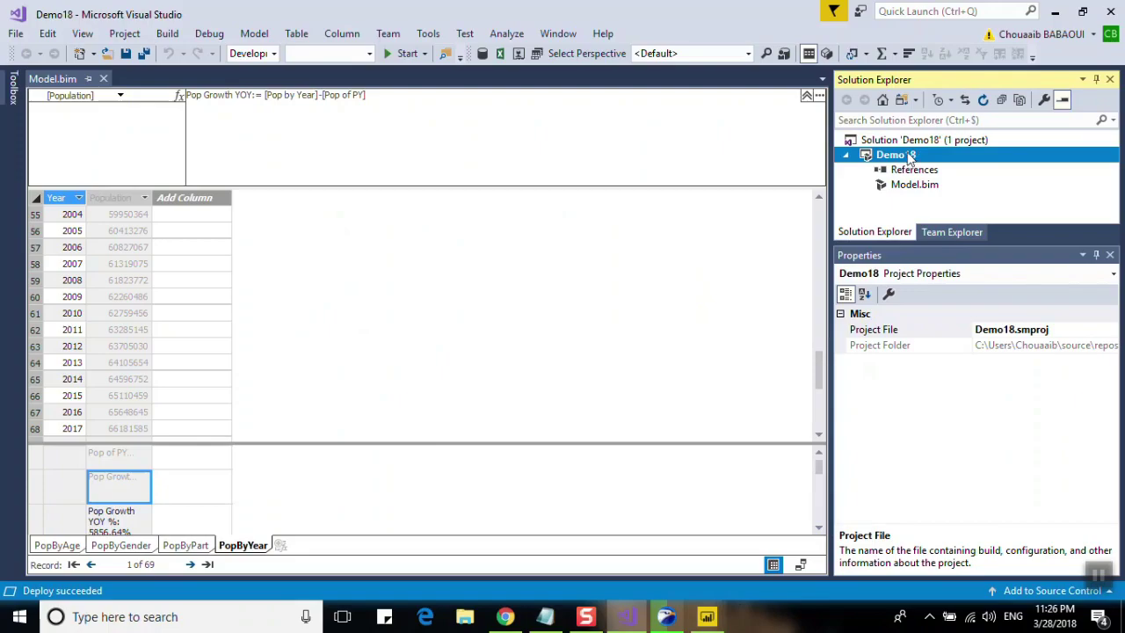
pyautogui.click(707, 616)
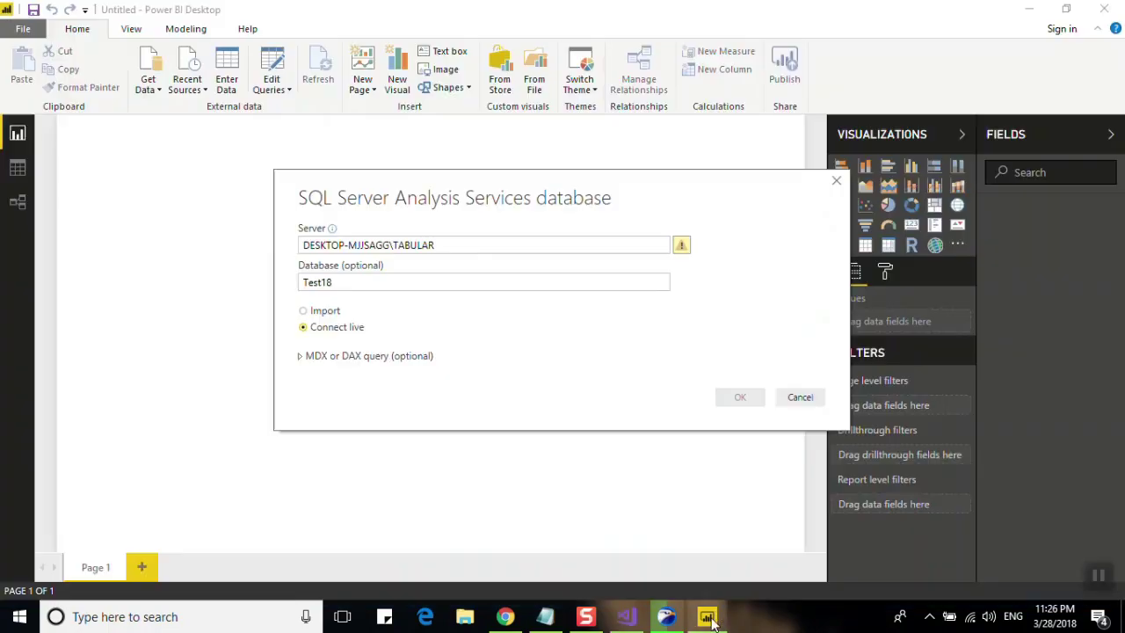
pyautogui.doubleClick(461, 283)
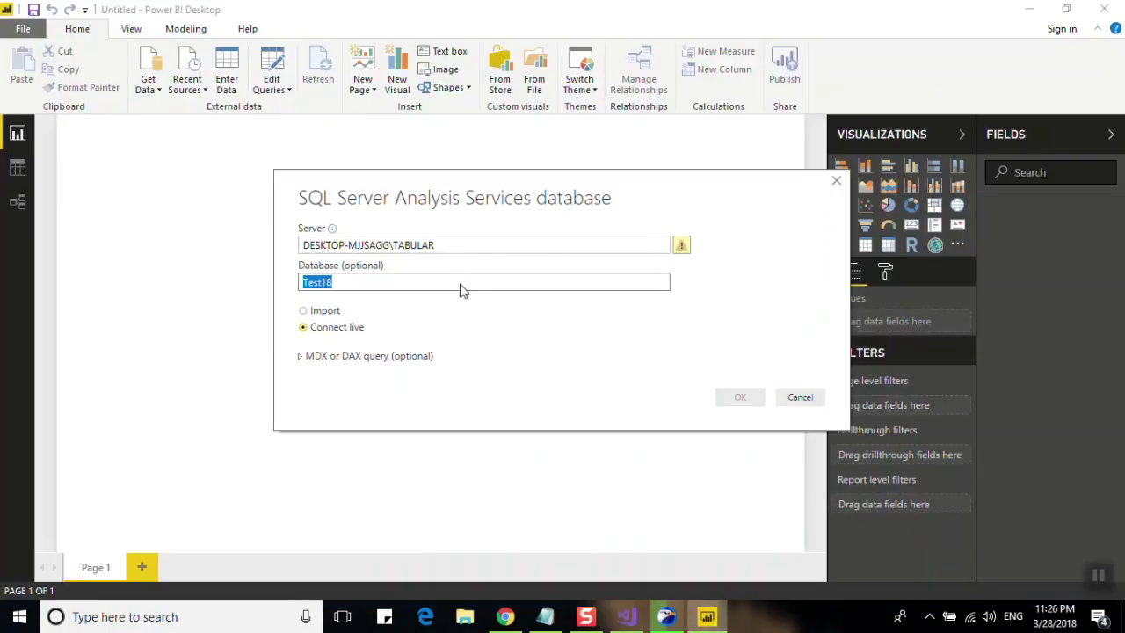
pyautogui.write('Demo')
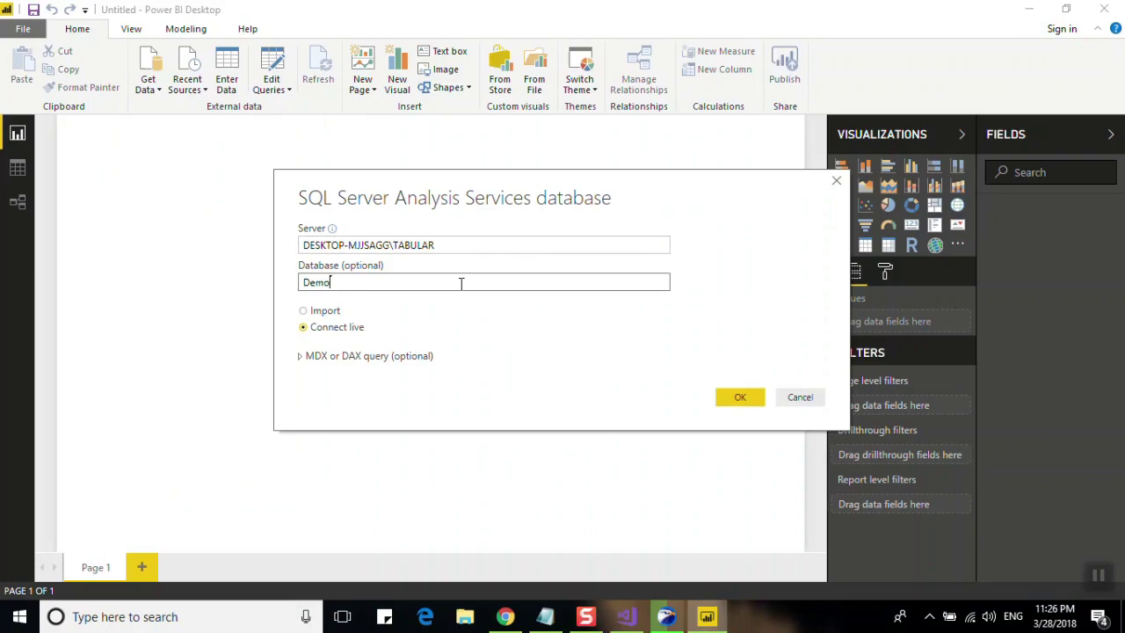
pyautogui.press('Return')
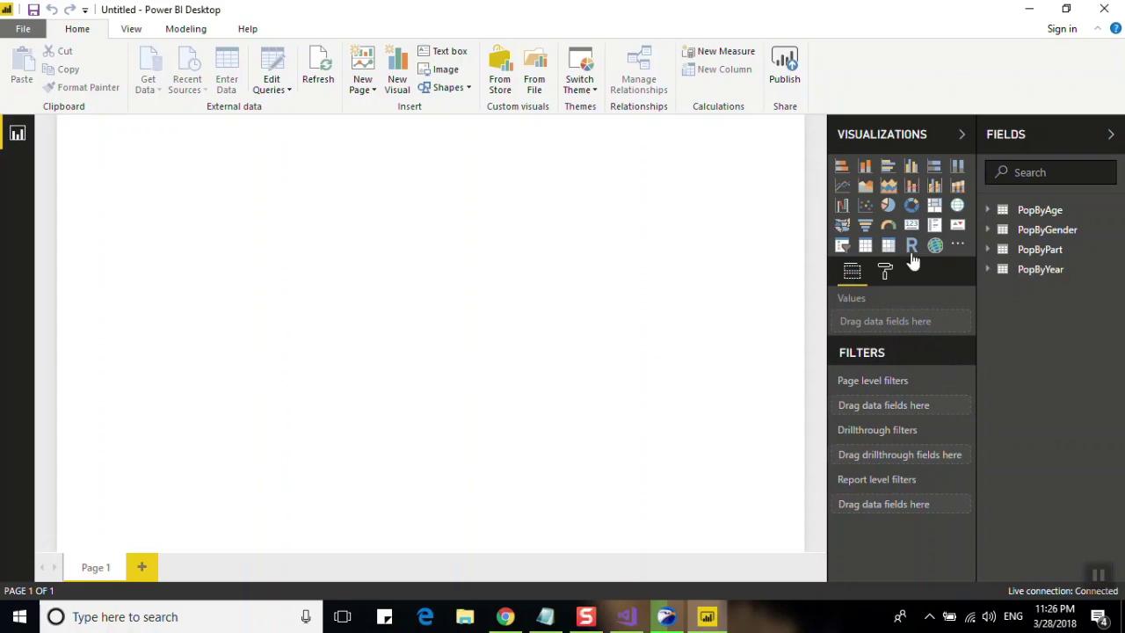
# Step: Add the beach image from the Desktop as page background at 23% transparency
pyautogui.click(882, 276)
pyautogui.click(872, 362)
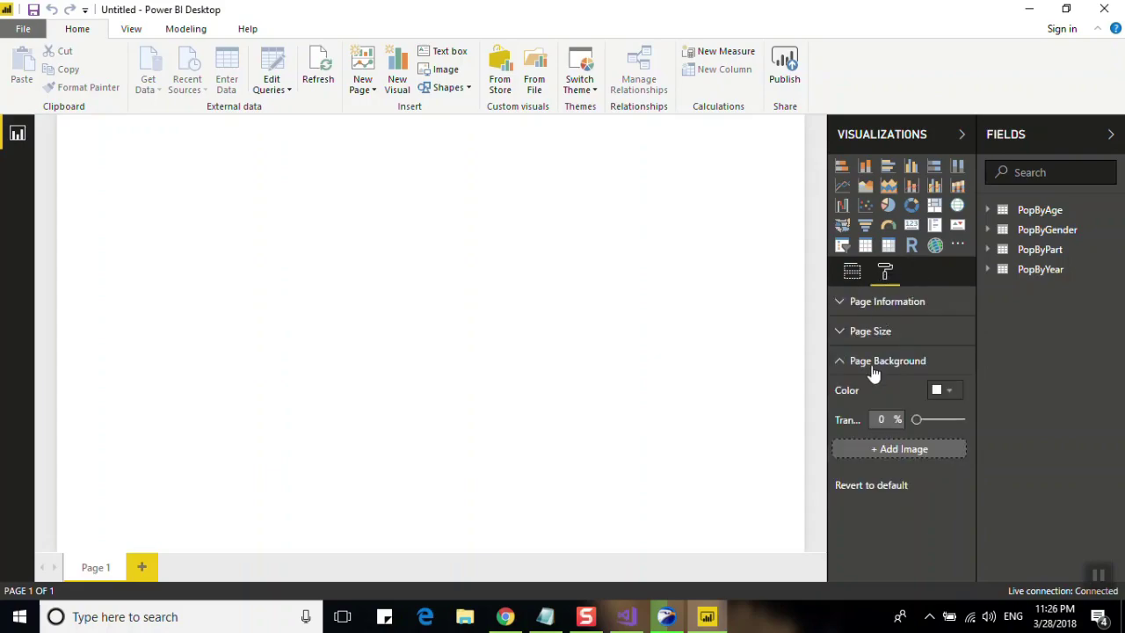
pyautogui.click(898, 452)
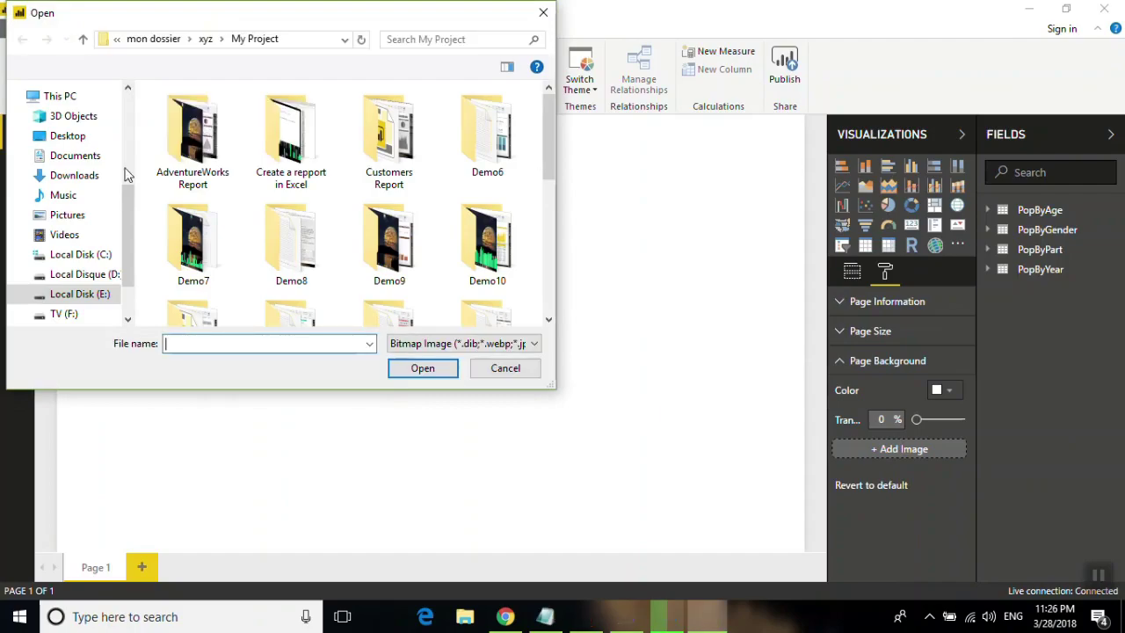
pyautogui.click(86, 139)
pyautogui.doubleClick(199, 110)
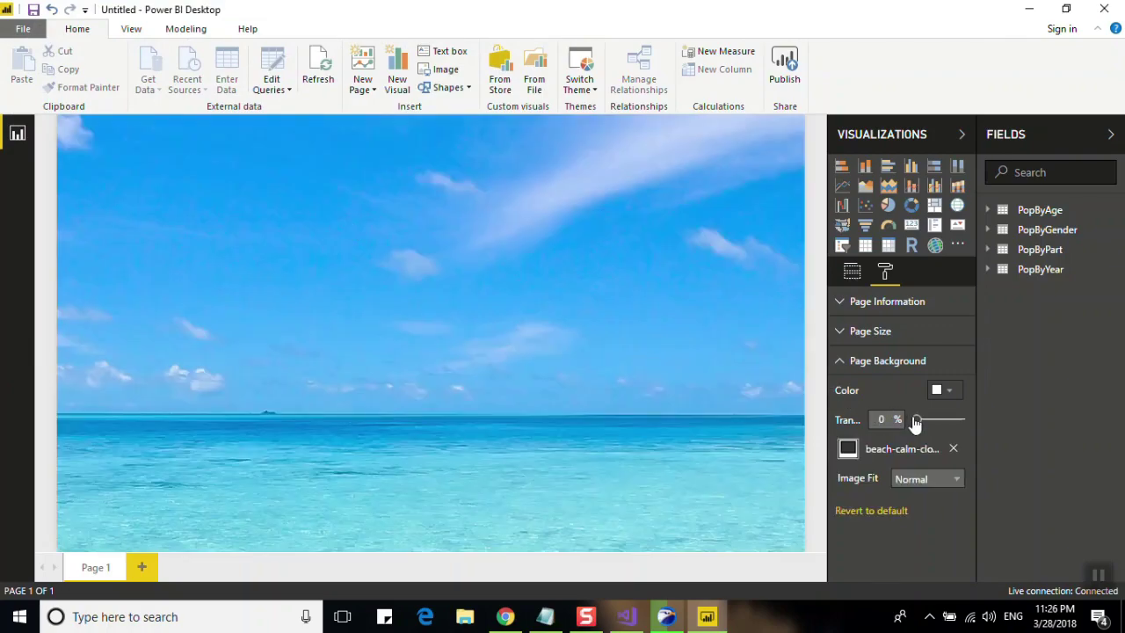
pyautogui.moveTo(915, 423); pyautogui.dragTo(928, 425)
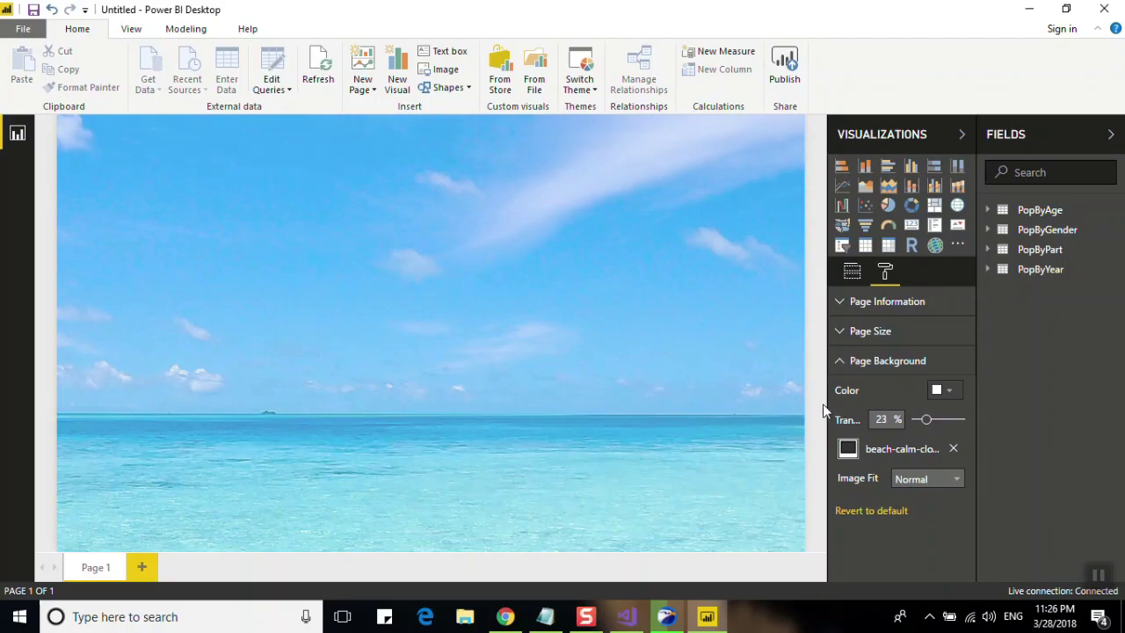
# Step: Raise the page background transparency further so the beach image looks much lighter
pyautogui.click(853, 284)
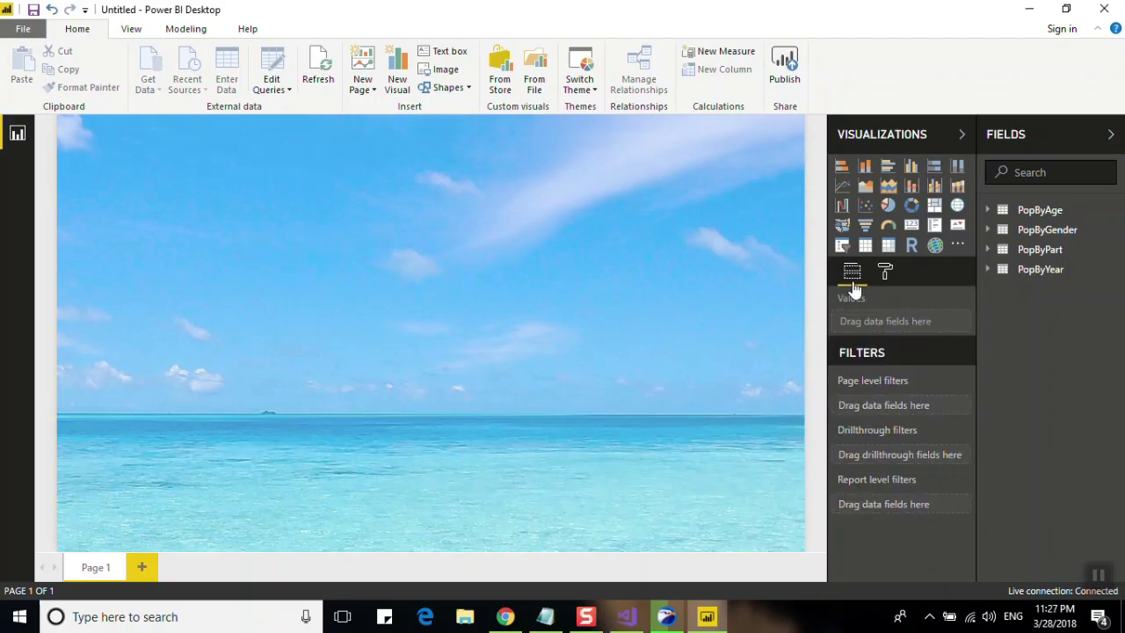
pyautogui.click(883, 278)
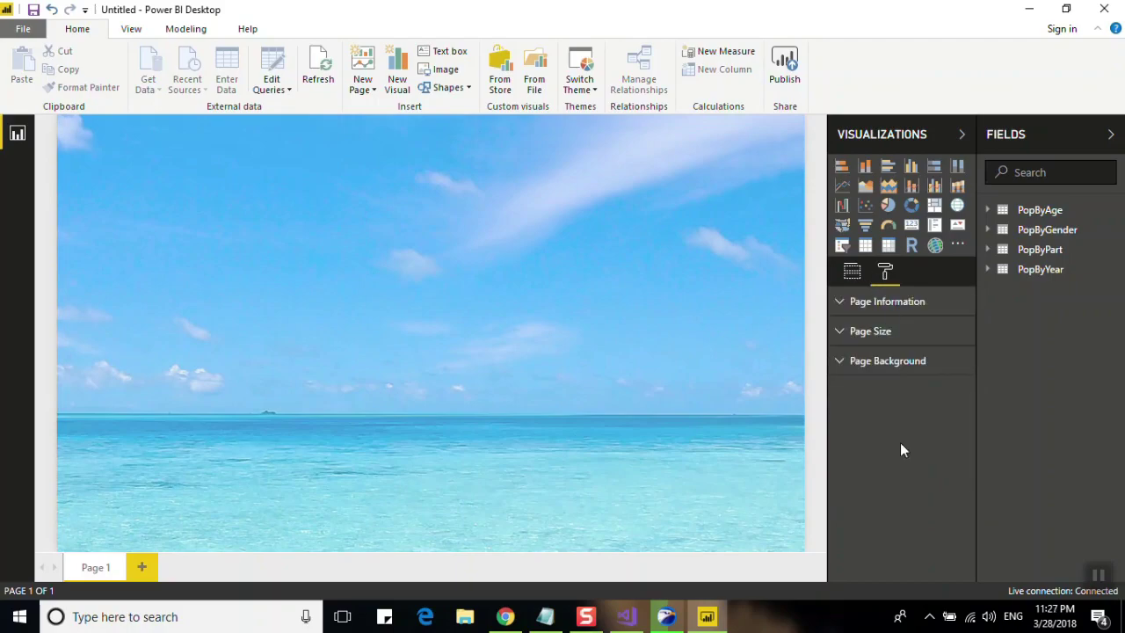
pyautogui.click(889, 360)
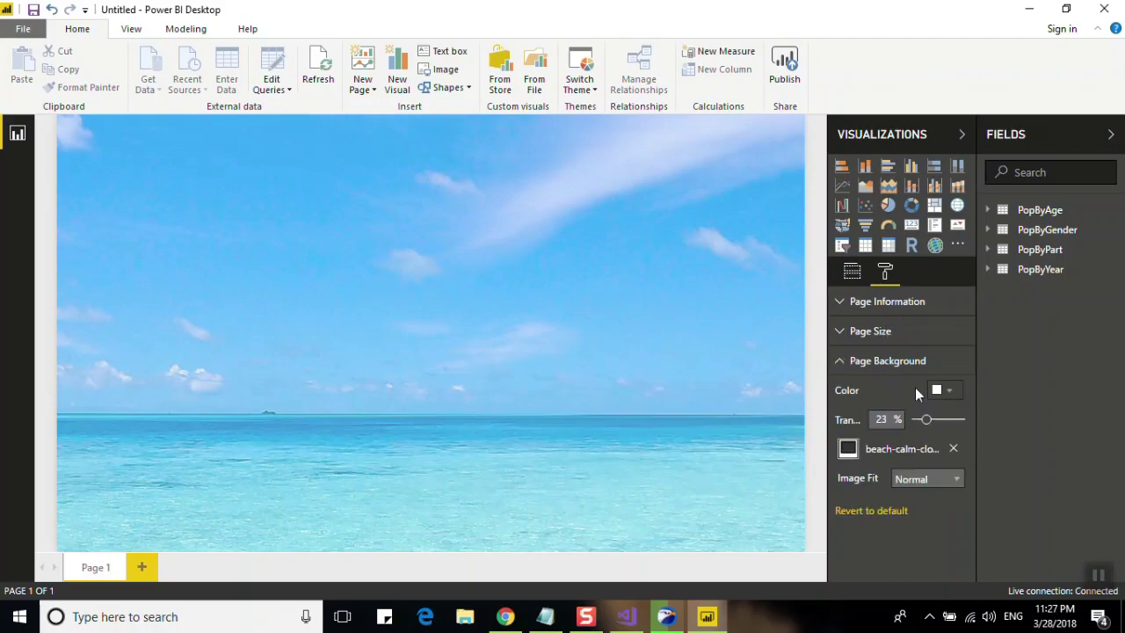
pyautogui.click(946, 421)
pyautogui.click(864, 274)
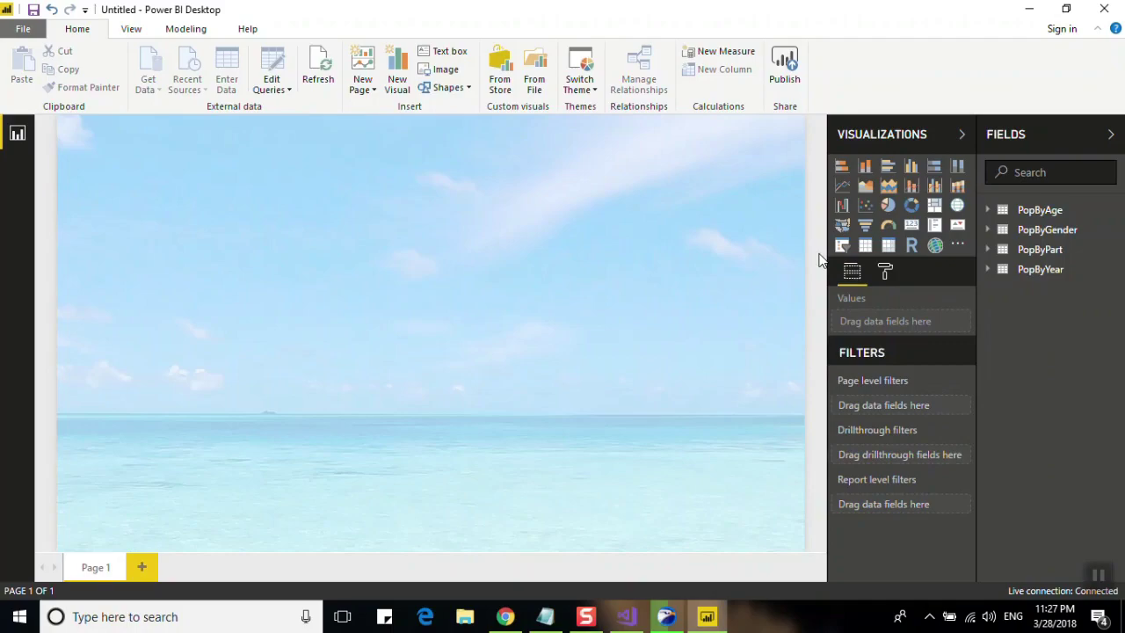
# Step: Expand and collapse the PopByAge and PopByYear tables to inspect their fields
pyautogui.click(989, 209)
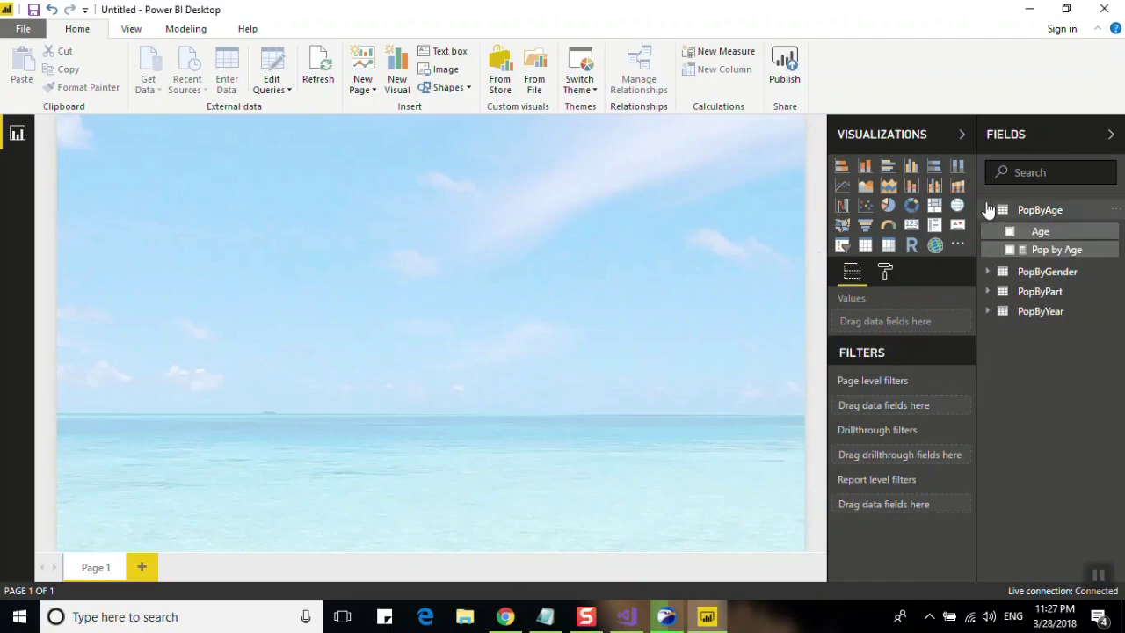
pyautogui.click(988, 210)
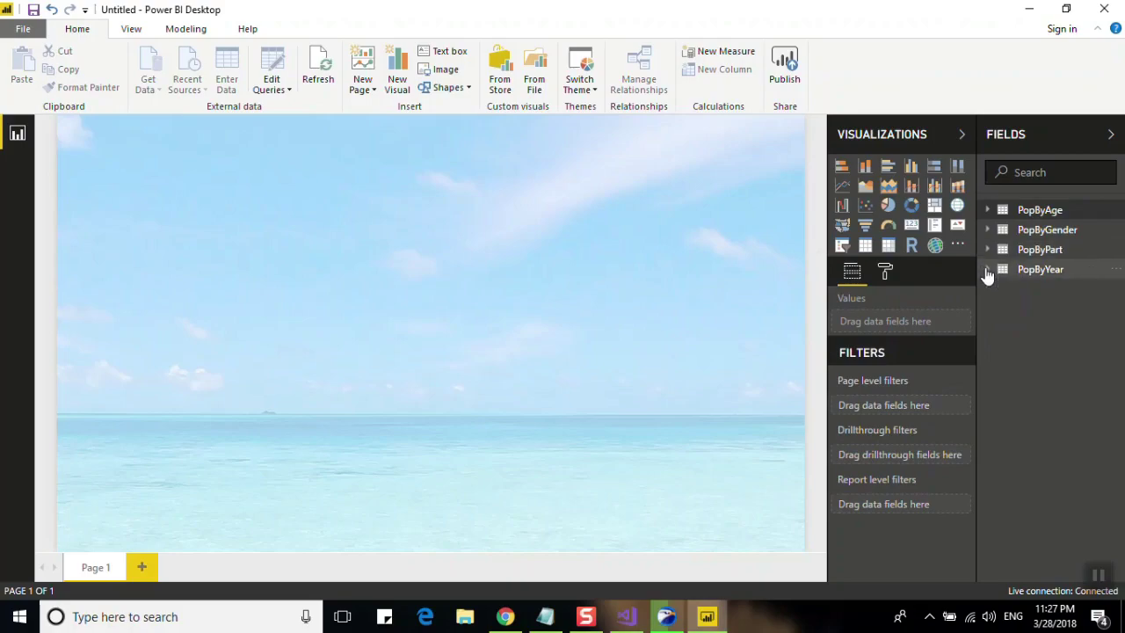
pyautogui.click(988, 269)
pyautogui.click(988, 269)
pyautogui.click(989, 210)
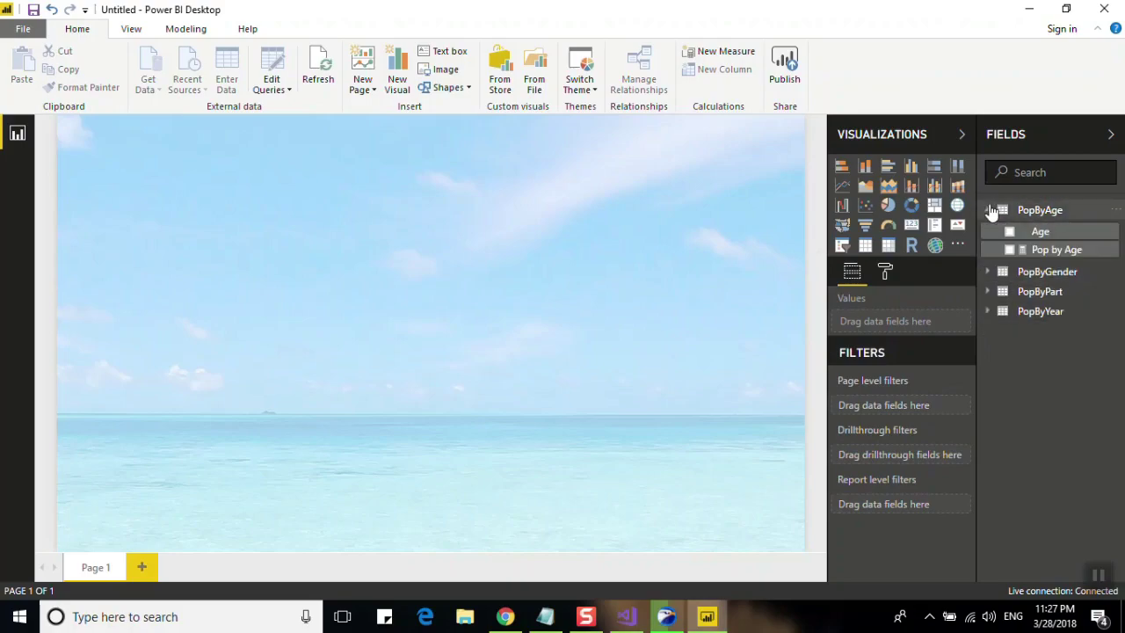
pyautogui.click(989, 210)
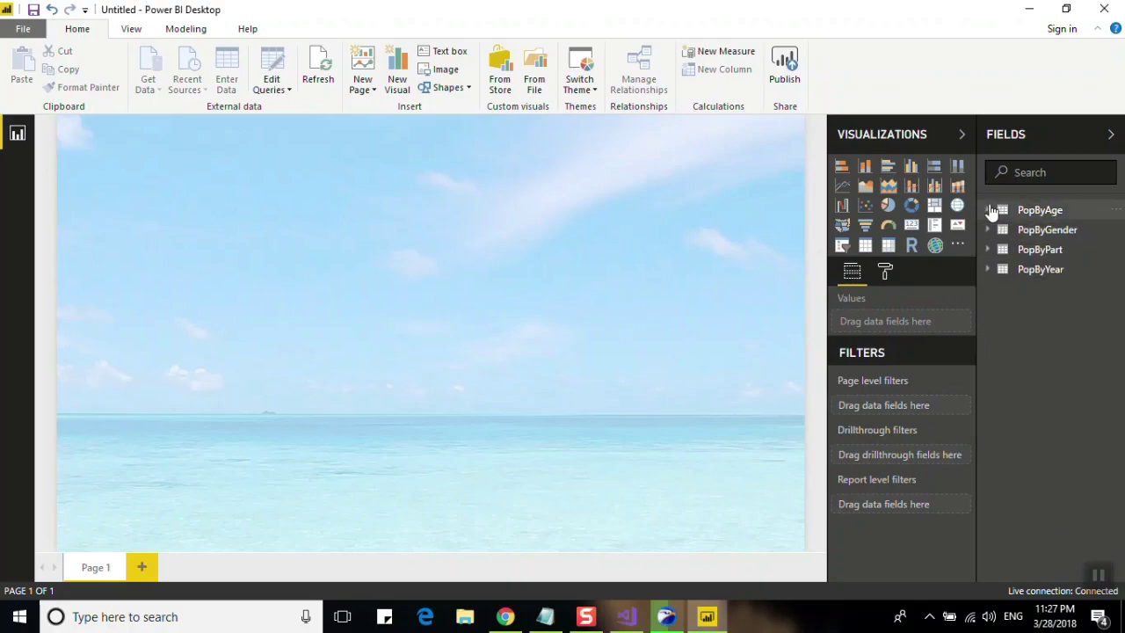
pyautogui.click(988, 269)
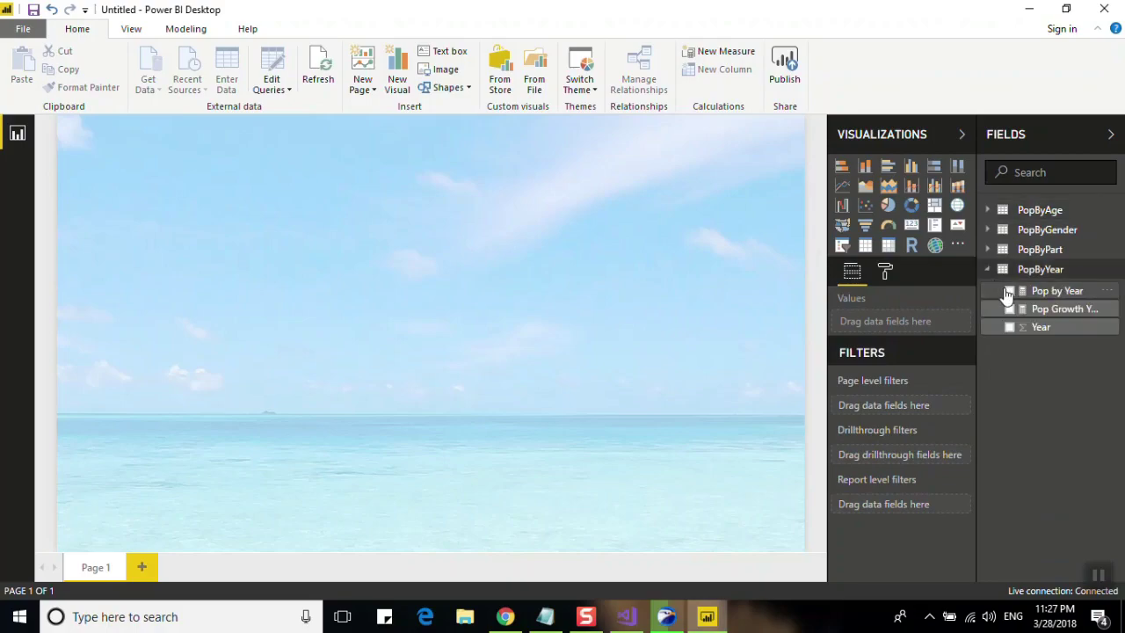
# Step: Show Pop by Year (3.94bn) as a card with Year as a visual-level filter
pyautogui.click(1011, 292)
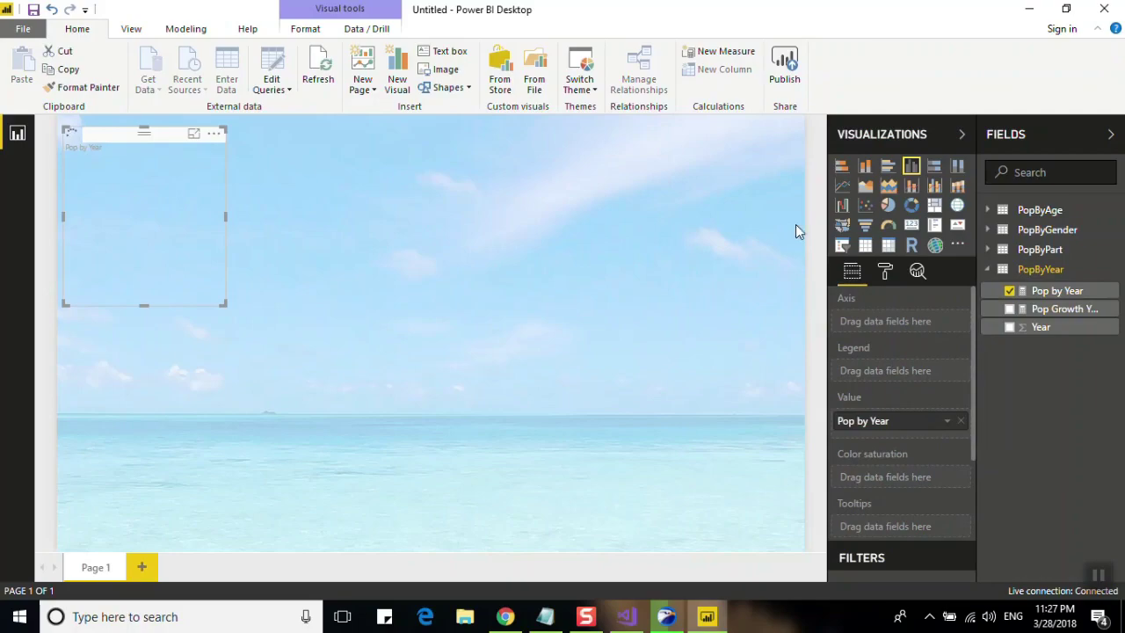
pyautogui.click(912, 227)
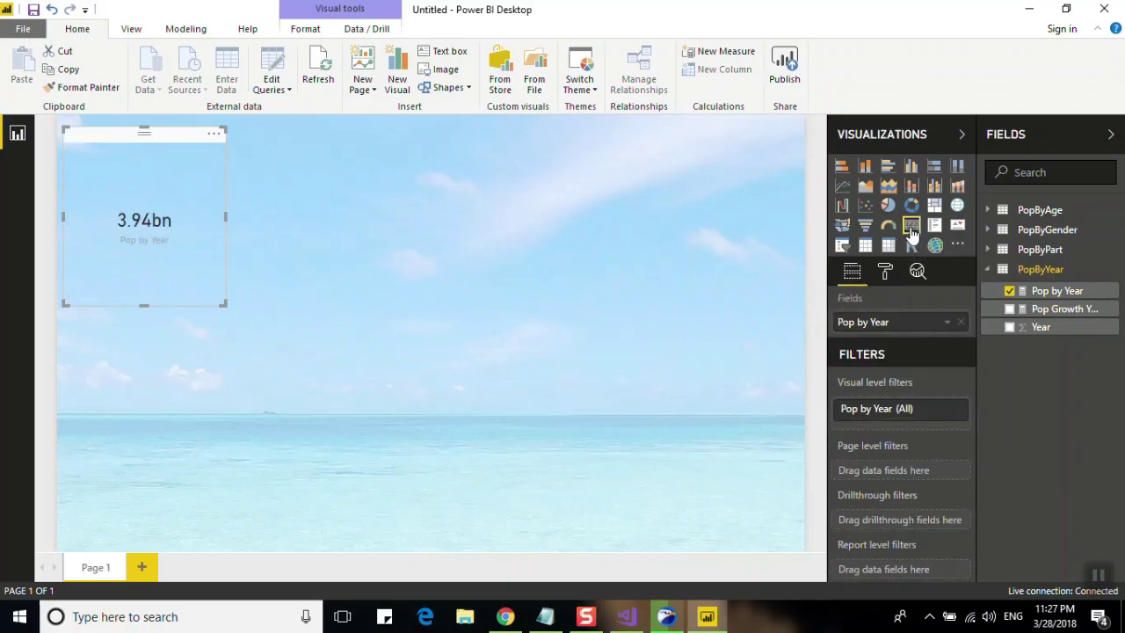
pyautogui.moveTo(1046, 327); pyautogui.dragTo(905, 429)
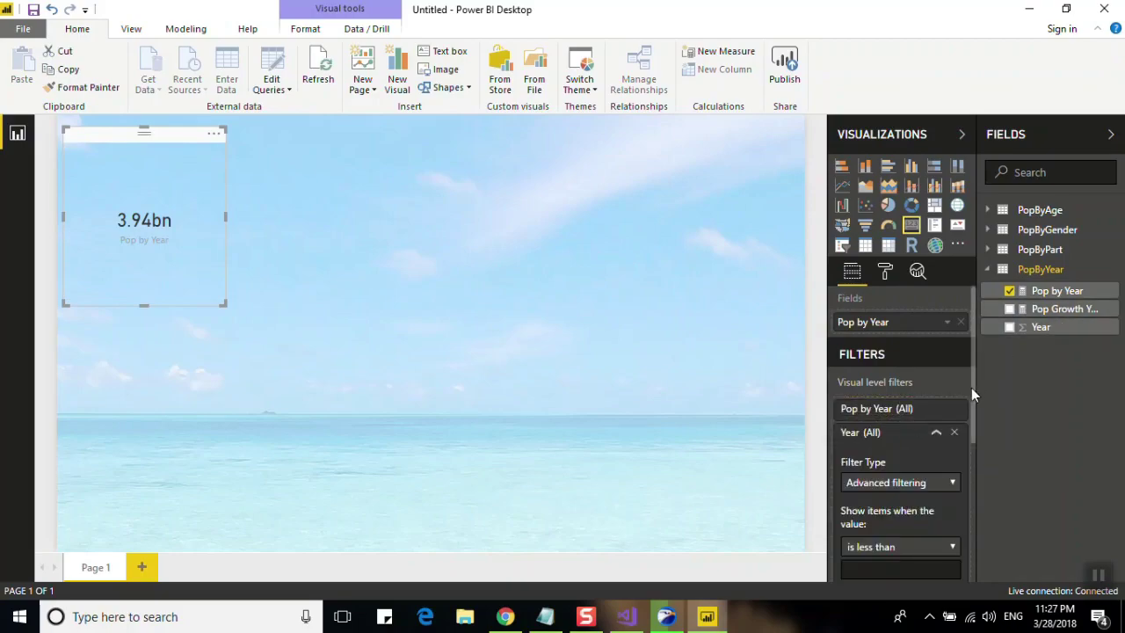
# Step: Set the card's Year filter to 'is' 2018
pyautogui.moveTo(971, 387); pyautogui.dragTo(971, 441)
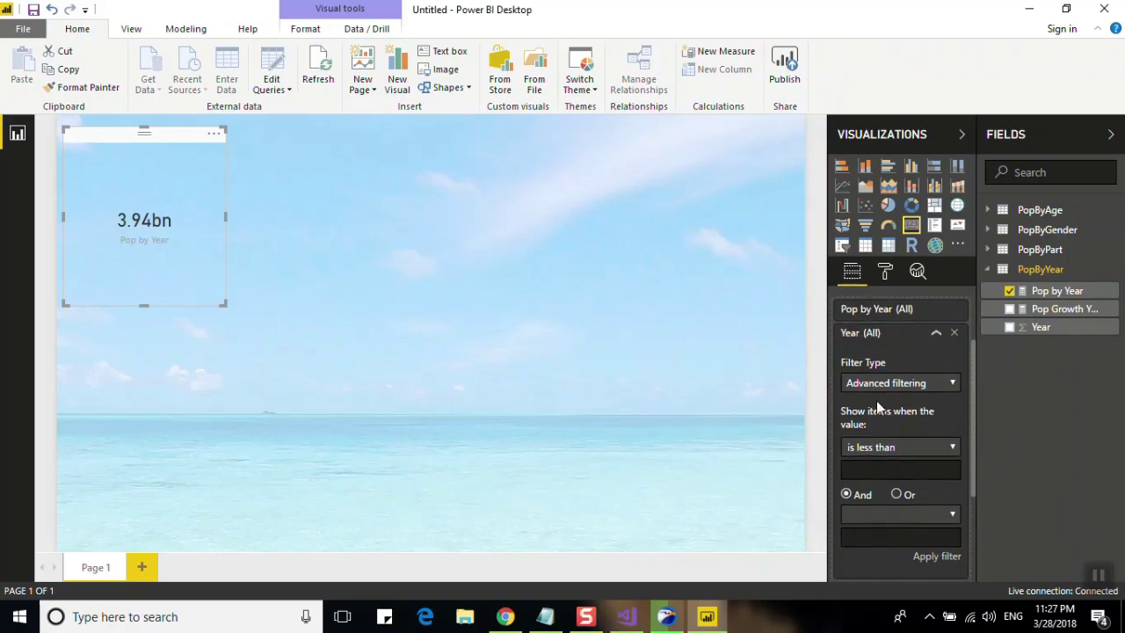
pyautogui.click(899, 448)
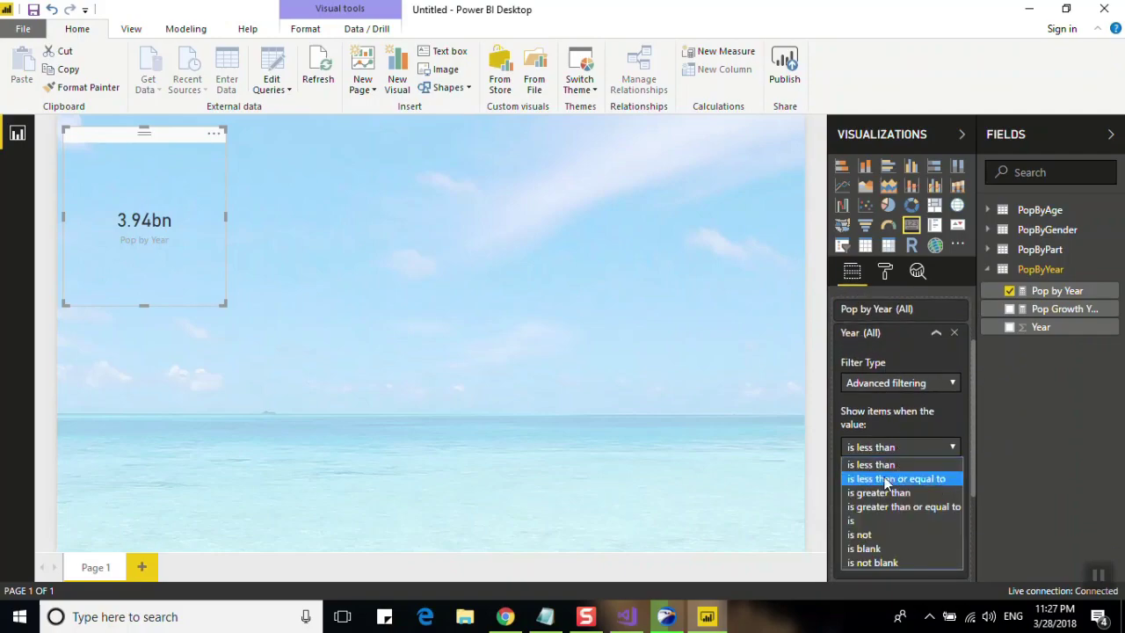
pyautogui.click(905, 523)
pyautogui.click(901, 468)
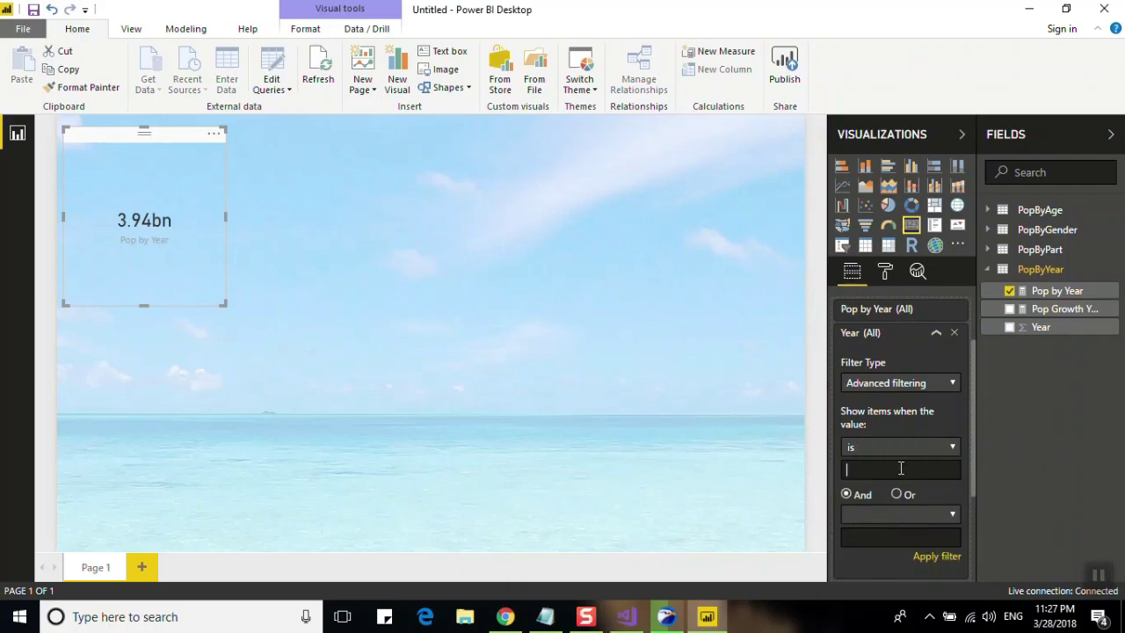
pyautogui.write('201')
pyautogui.press('BackSpace')
pyautogui.write('8')
pyautogui.press('Return')
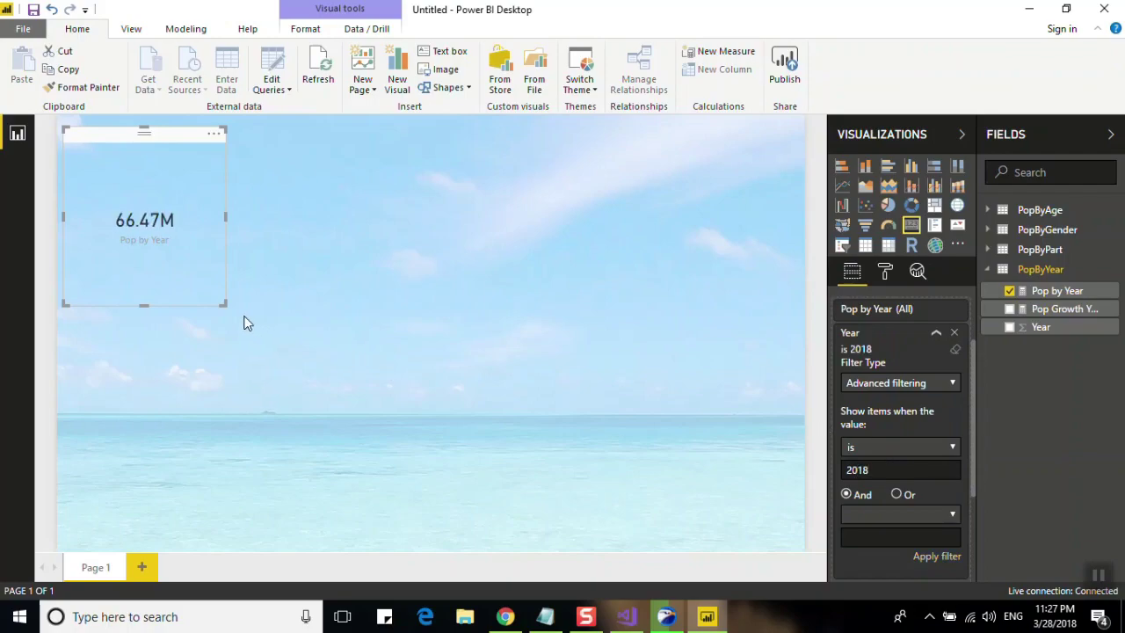
# Step: Make the card shorter and narrower and move it near the top of the page
pyautogui.moveTo(225, 304); pyautogui.dragTo(219, 218)
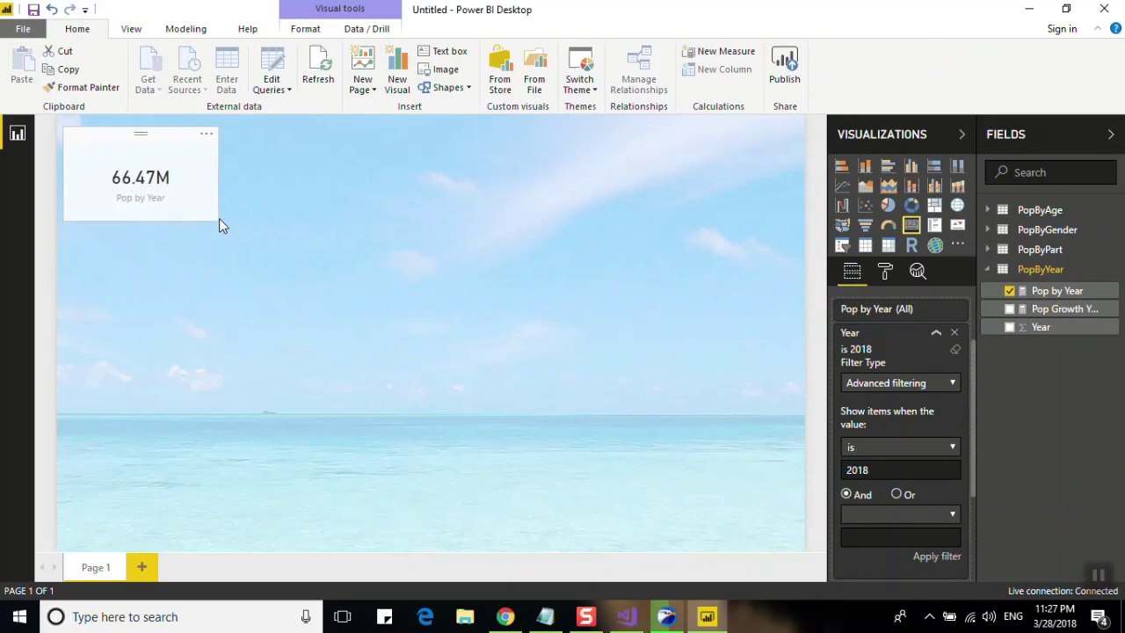
pyautogui.moveTo(162, 127); pyautogui.dragTo(306, 117)
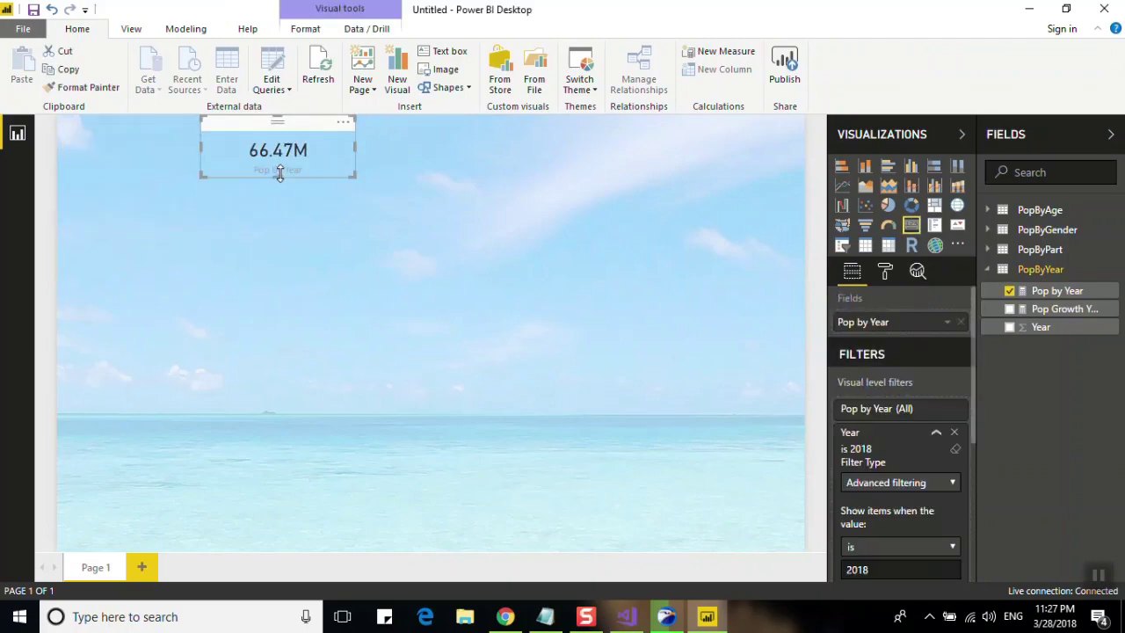
pyautogui.moveTo(355, 147); pyautogui.dragTo(330, 148)
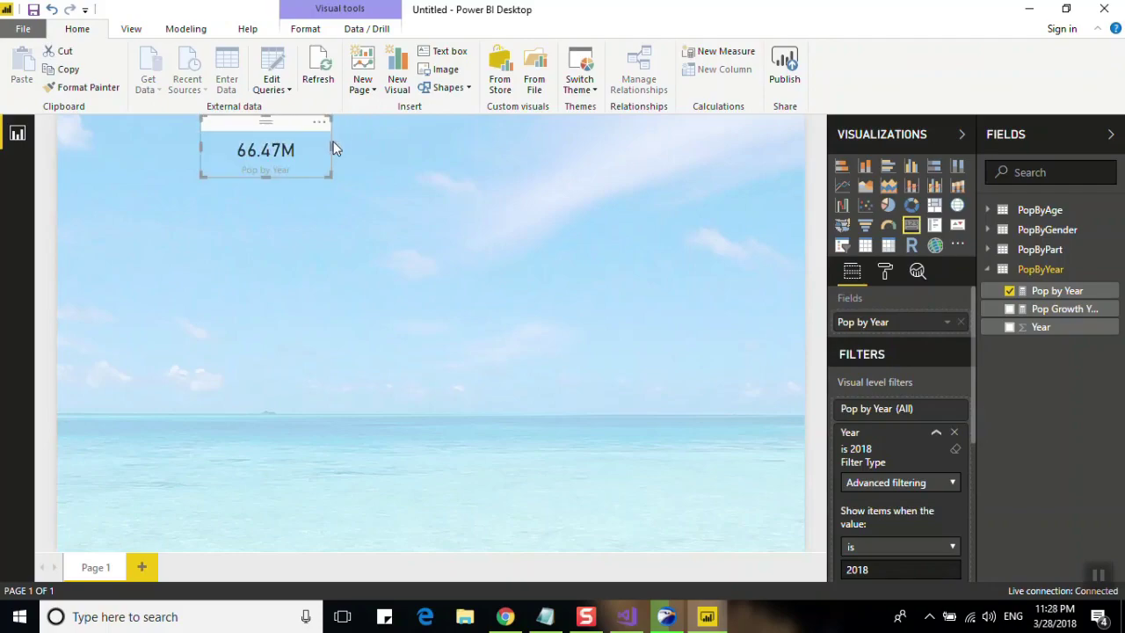
# Step: Set the card's data label display units to None to show 66,471,949.00
pyautogui.click(888, 273)
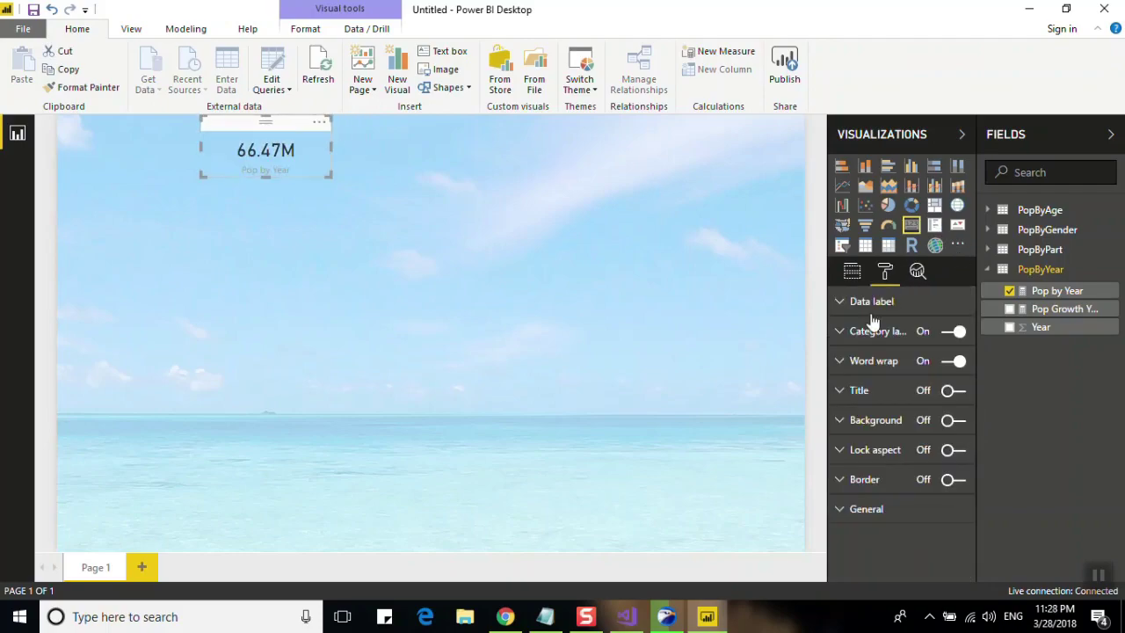
pyautogui.click(871, 304)
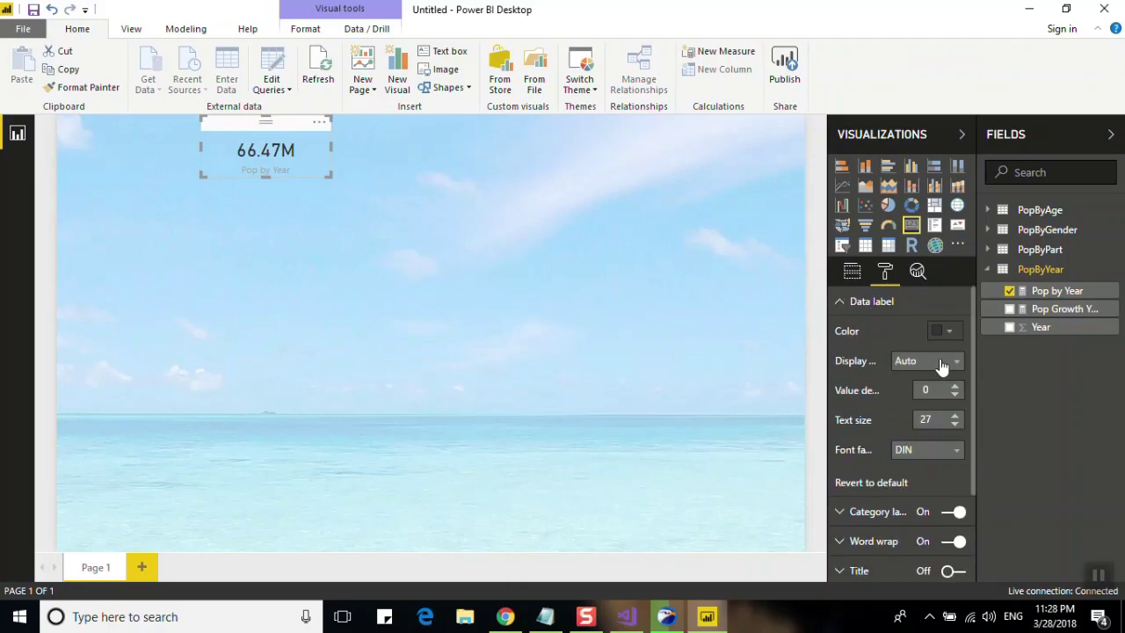
pyautogui.click(942, 362)
pyautogui.click(915, 399)
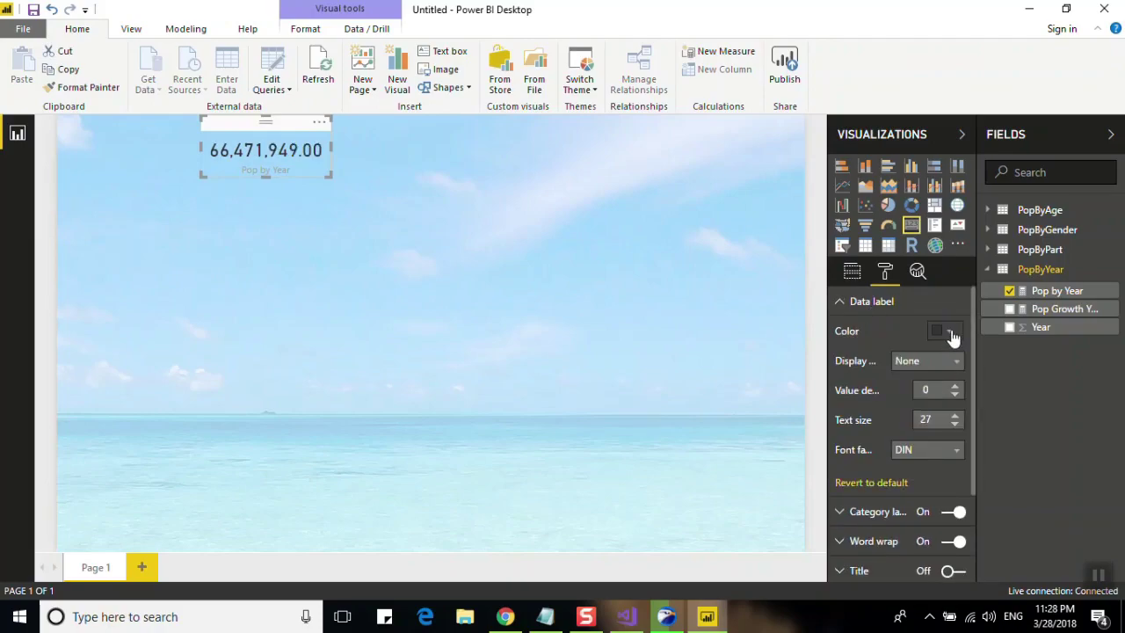
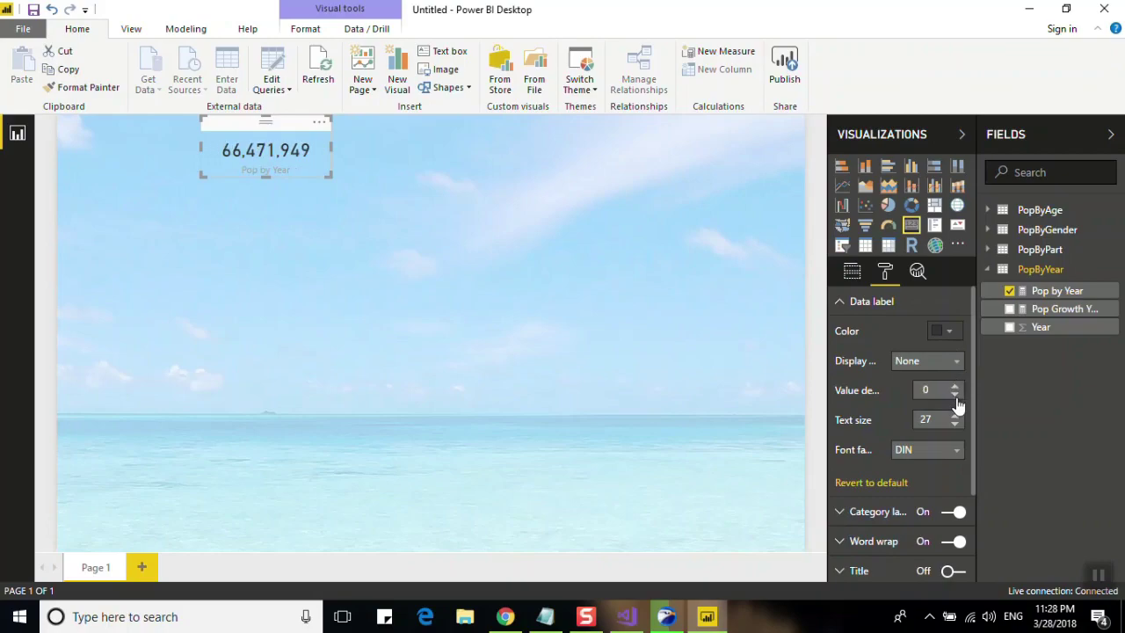
# Step: Hide the card's Pop by Year caption and add a centred '2018' title at size 13
pyautogui.click(875, 305)
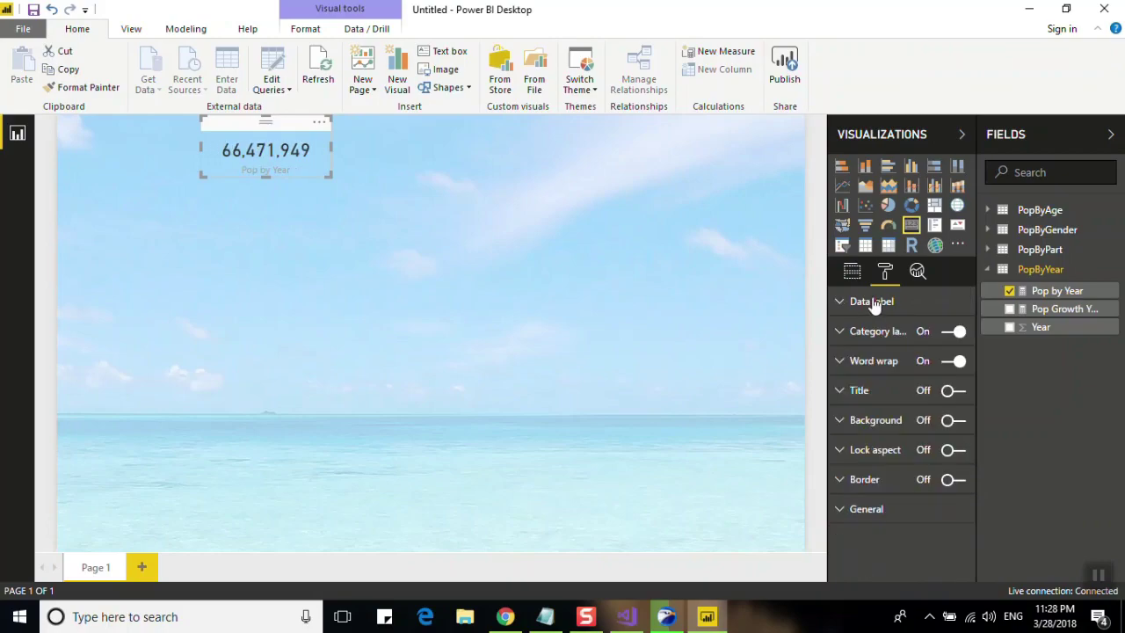
pyautogui.click(952, 331)
pyautogui.click(923, 394)
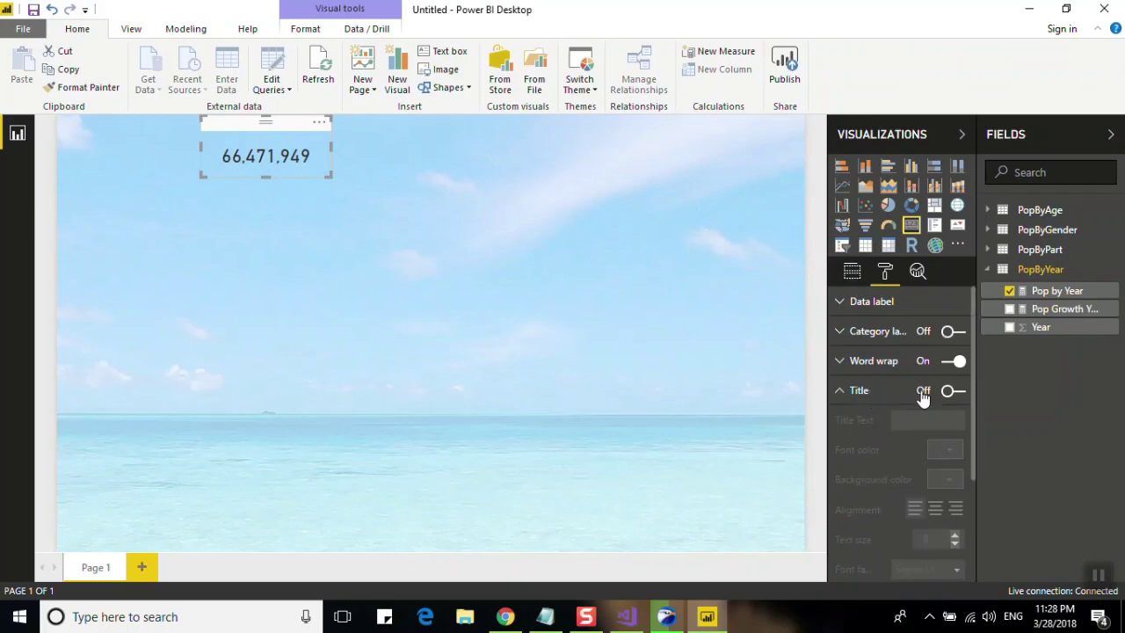
pyautogui.click(950, 391)
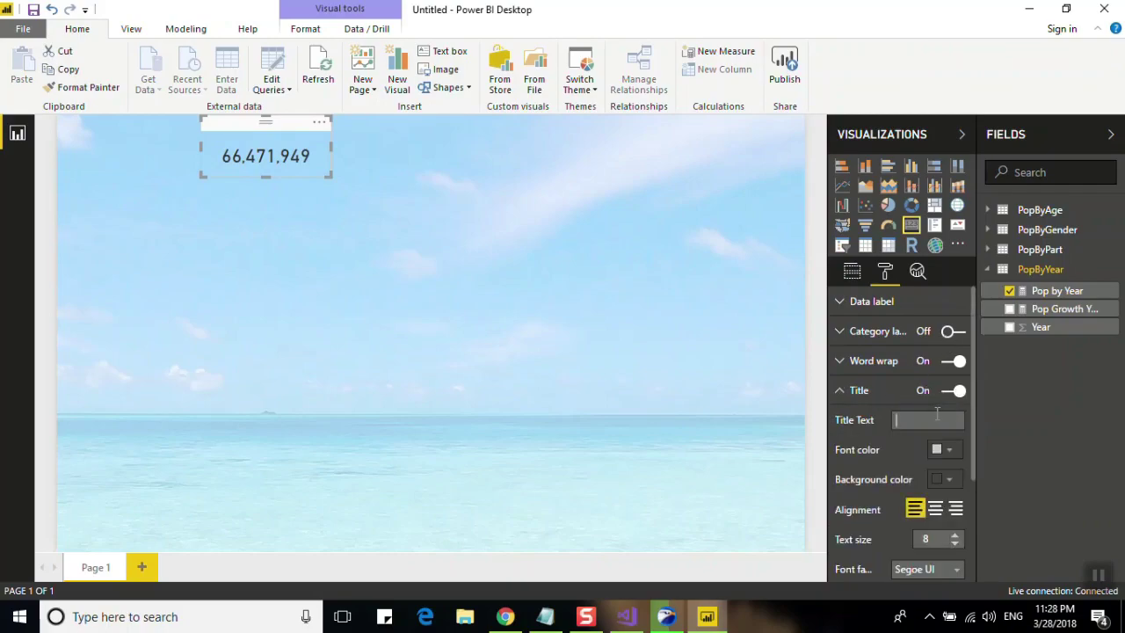
pyautogui.write('2018')
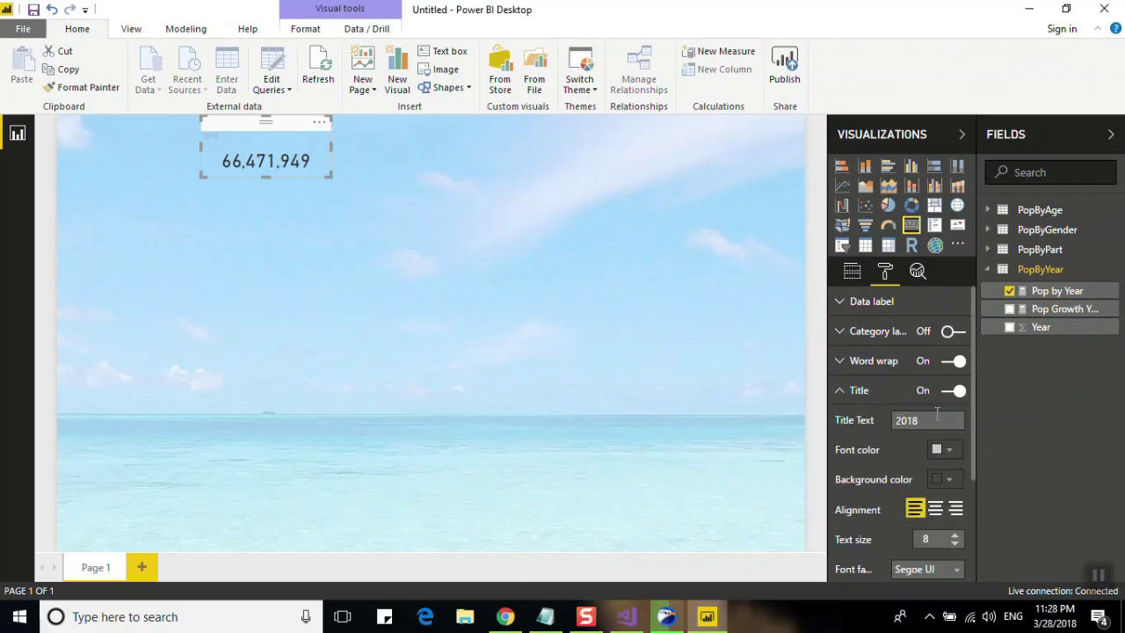
pyautogui.click(936, 509)
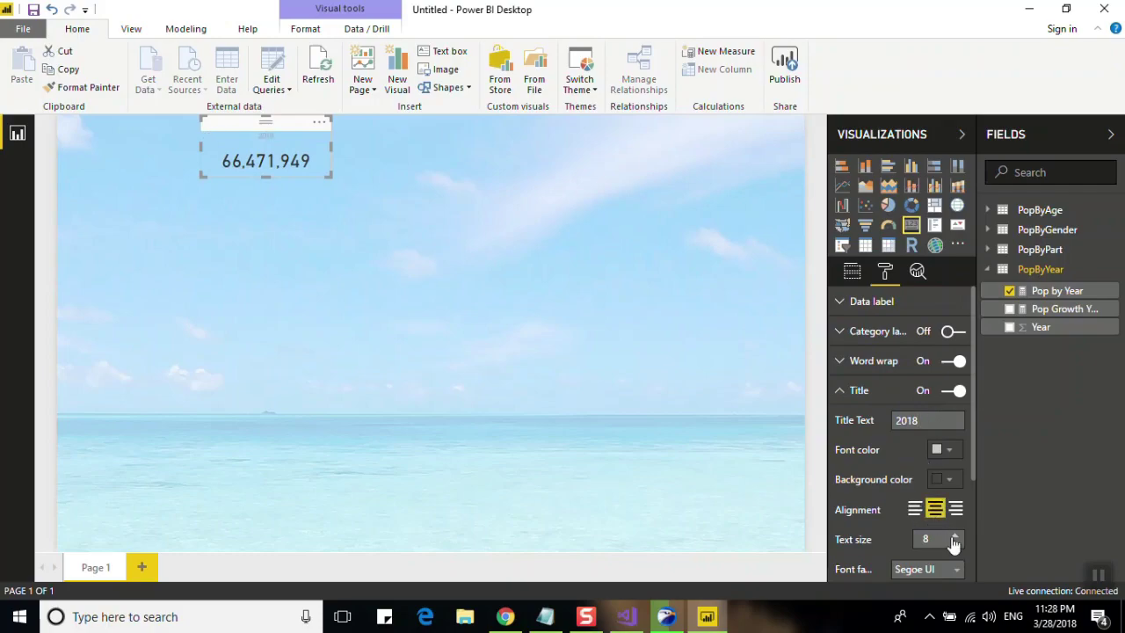
pyautogui.click(956, 536)
pyautogui.click(956, 536)
pyautogui.click(956, 536)
pyautogui.click(956, 536)
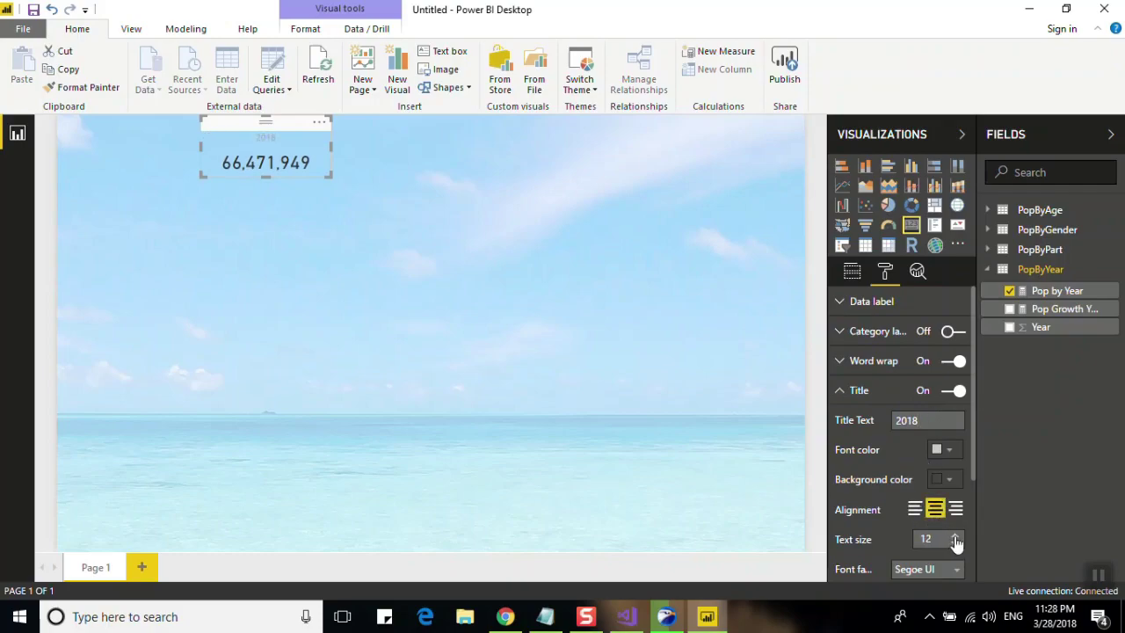
# Step: Give the 2018 title a black background and white text, and make the card slightly taller
pyautogui.click(950, 480)
pyautogui.click(955, 479)
pyautogui.click(849, 362)
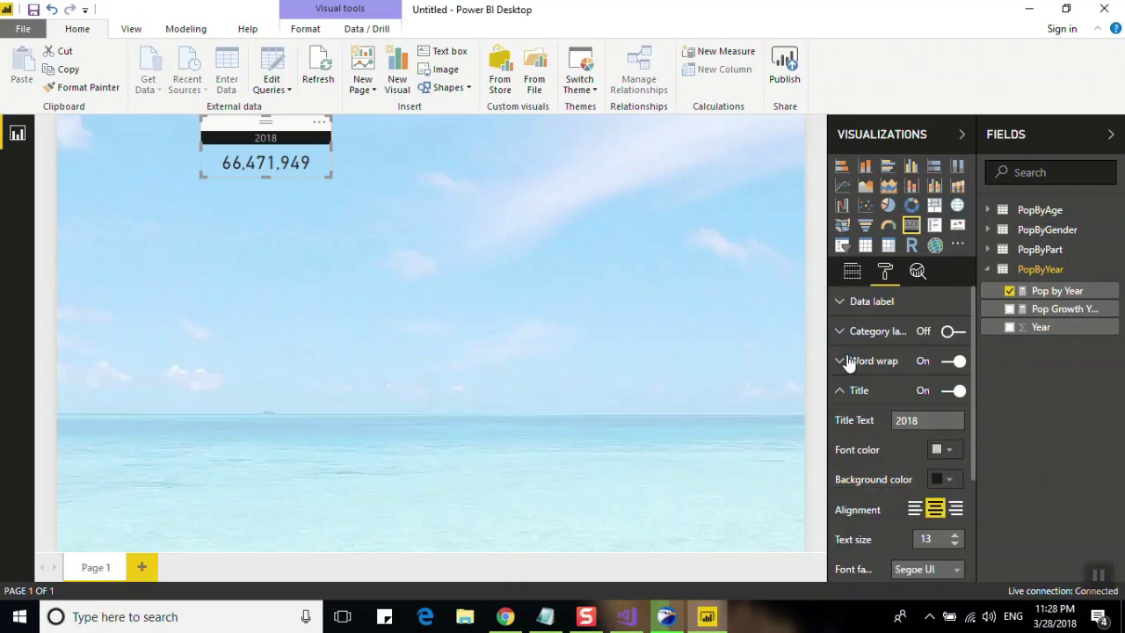
pyautogui.click(951, 450)
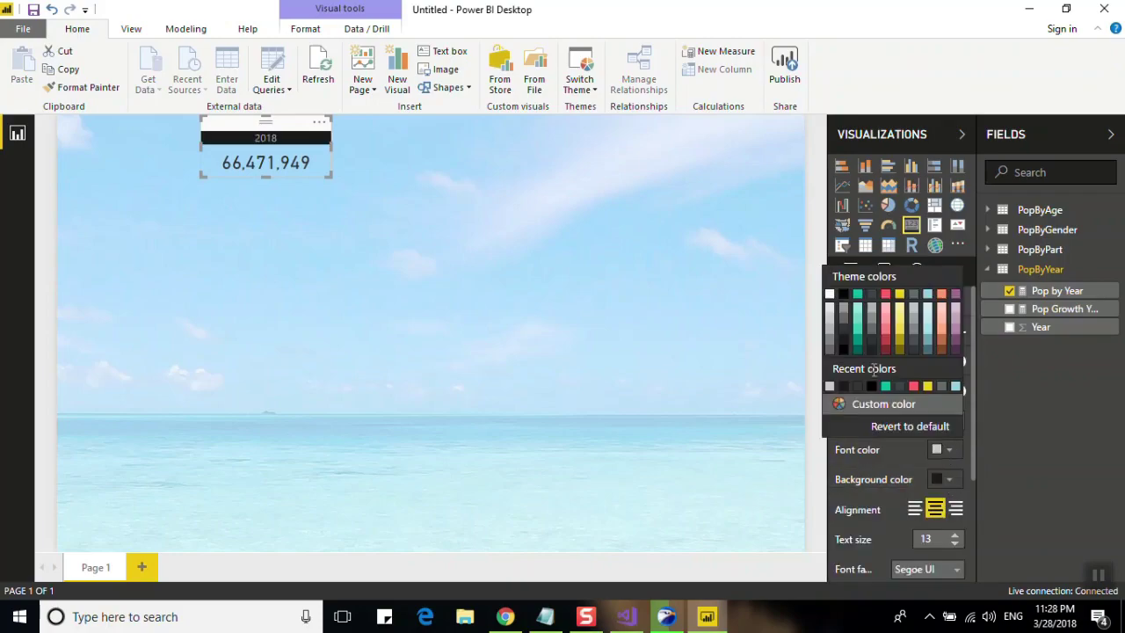
pyautogui.click(841, 311)
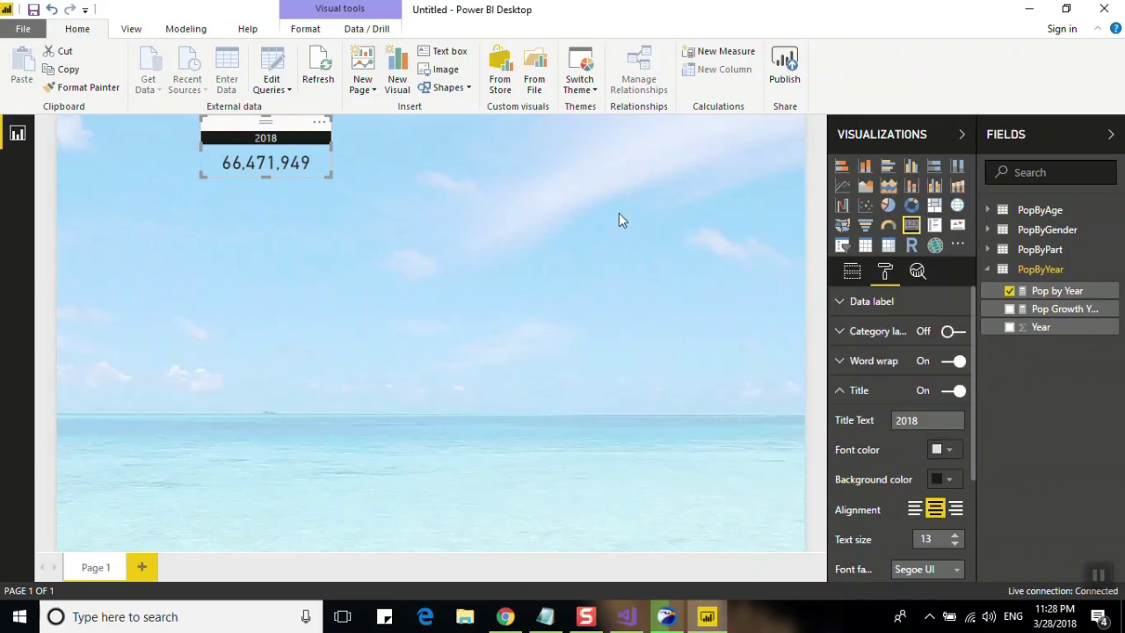
pyautogui.moveTo(334, 177); pyautogui.dragTo(333, 182)
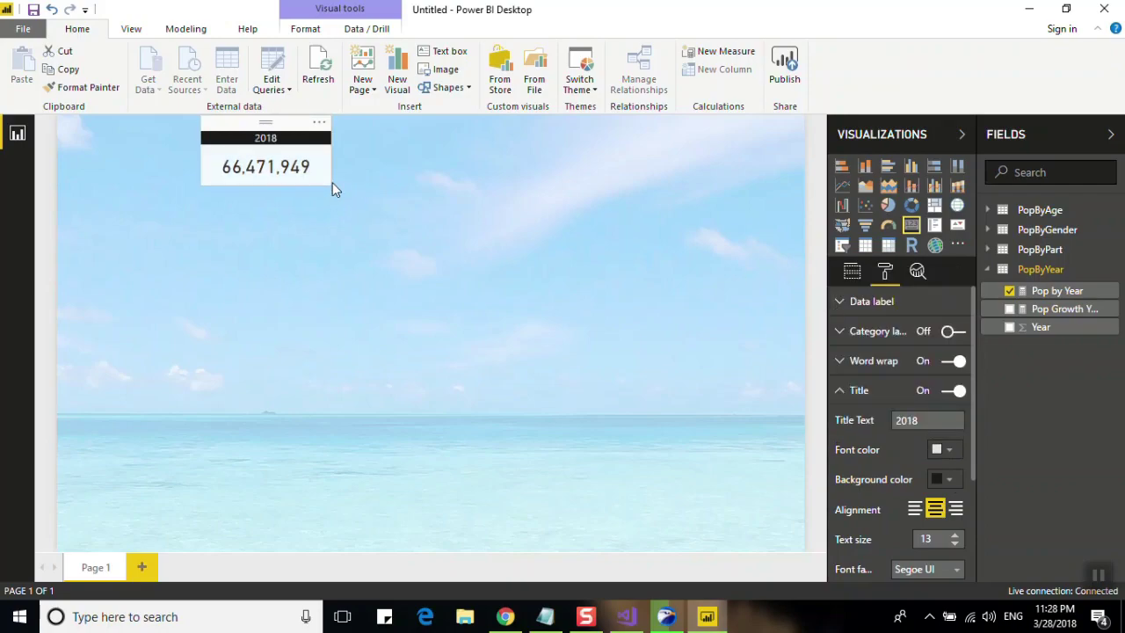
# Step: Turn on a border for the 2018 population card
pyautogui.click(332, 182)
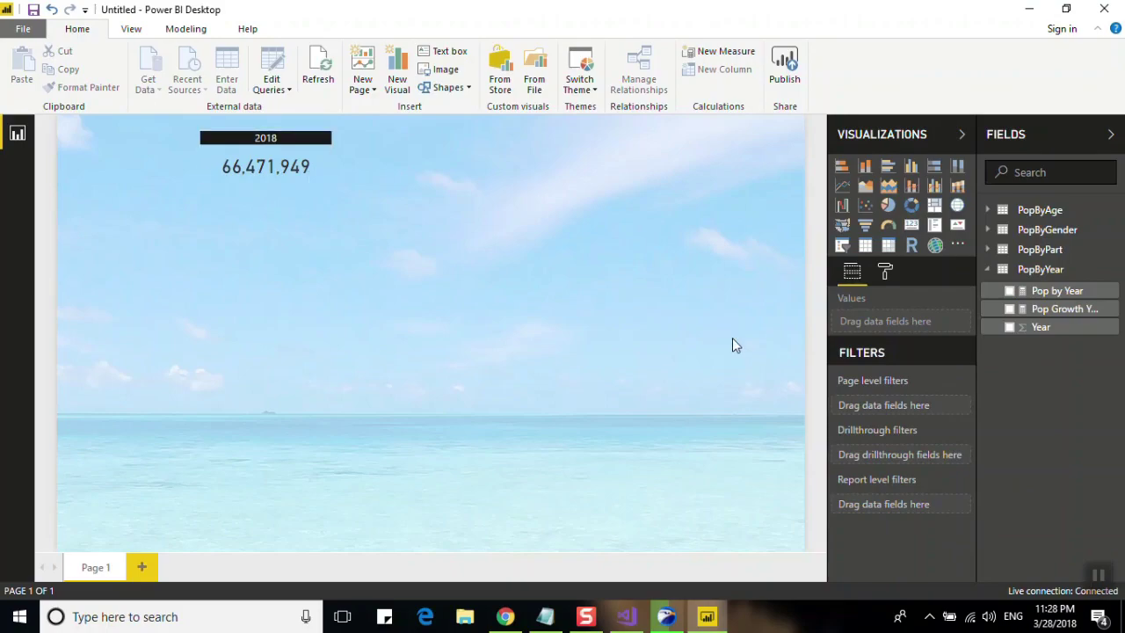
pyautogui.click(311, 174)
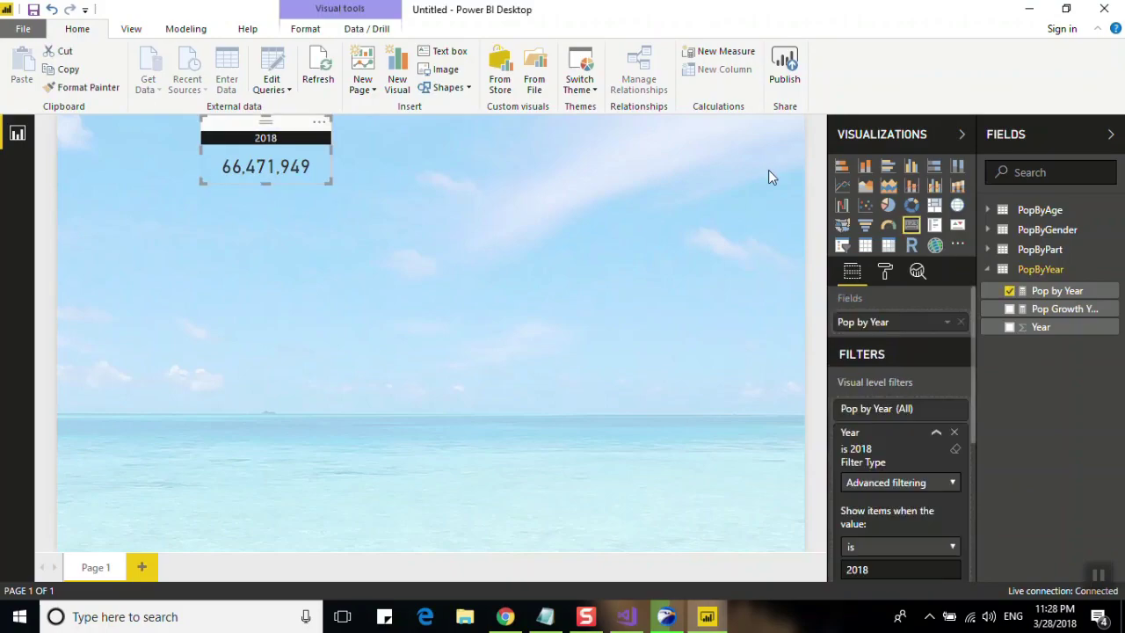
pyautogui.click(887, 273)
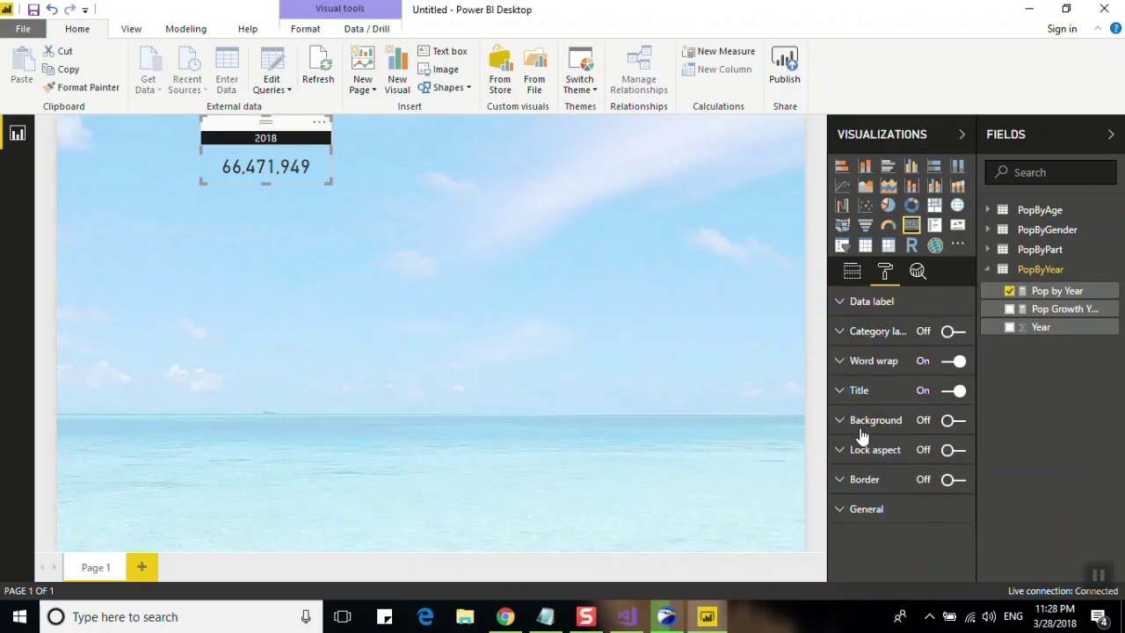
pyautogui.click(953, 479)
# Step: Try a grey, fully opaque background on the card
pyautogui.click(890, 422)
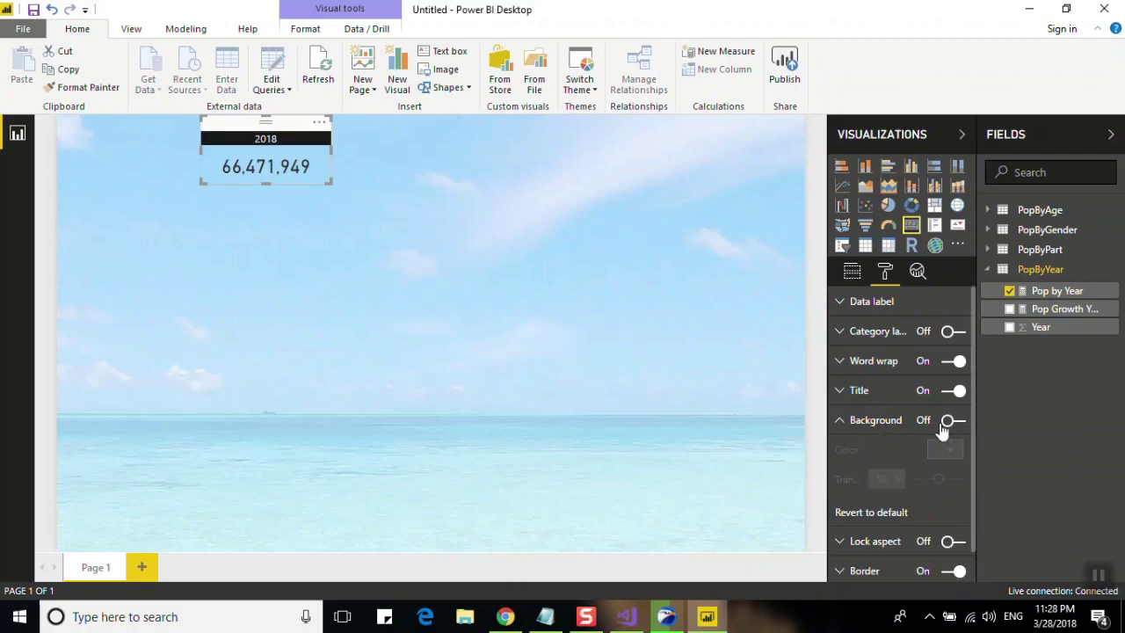
pyautogui.click(948, 424)
pyautogui.click(945, 449)
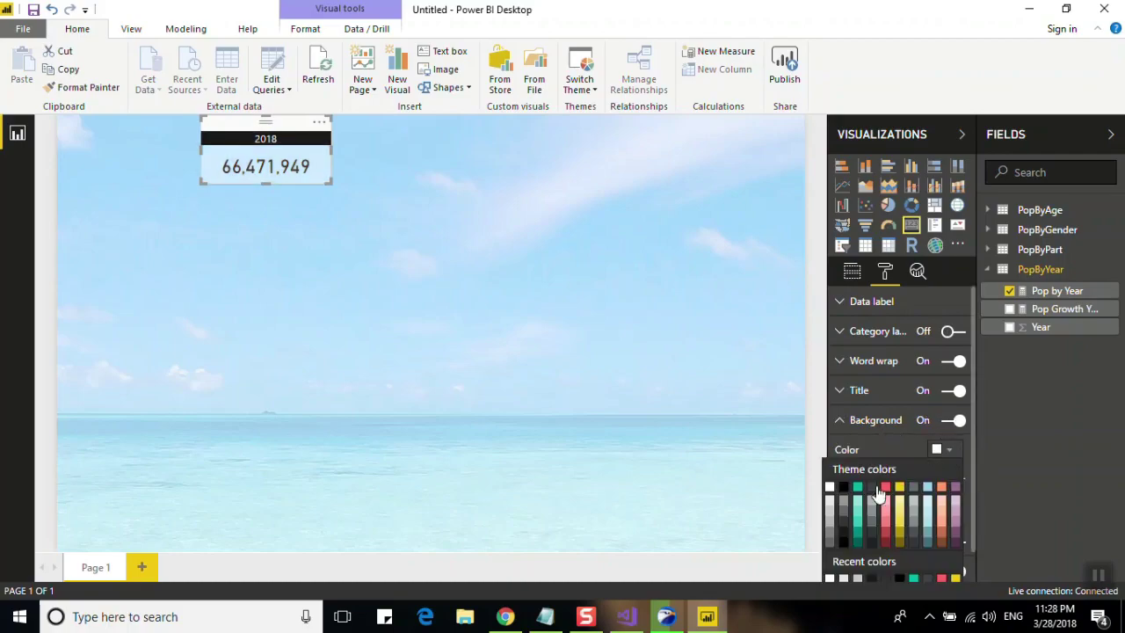
pyautogui.click(829, 508)
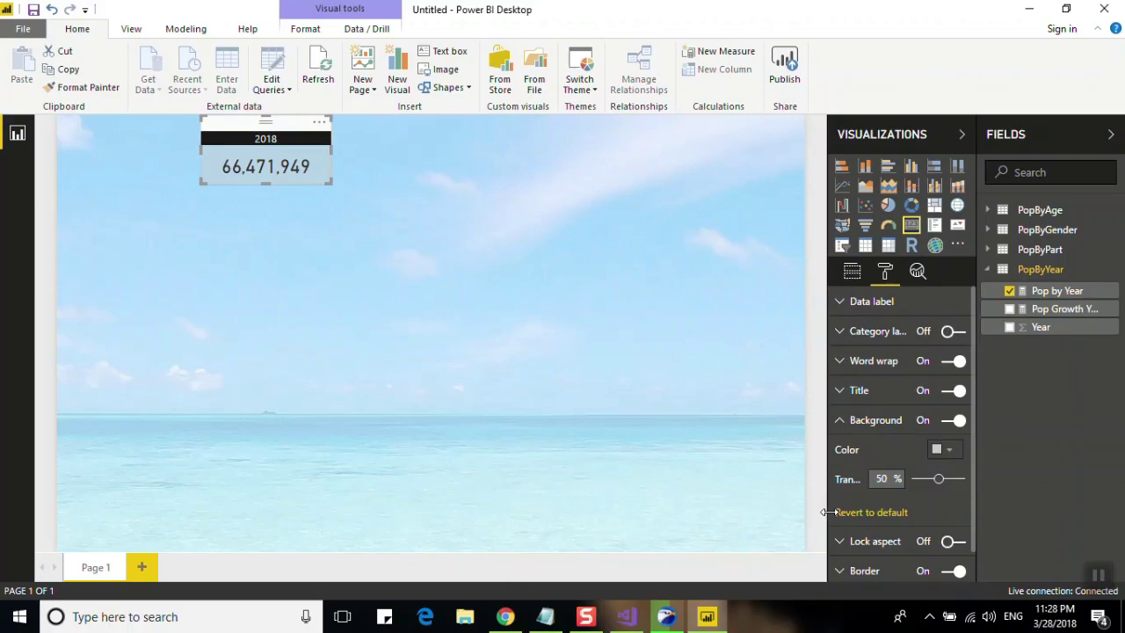
pyautogui.moveTo(927, 479); pyautogui.dragTo(915, 480)
pyautogui.click(687, 384)
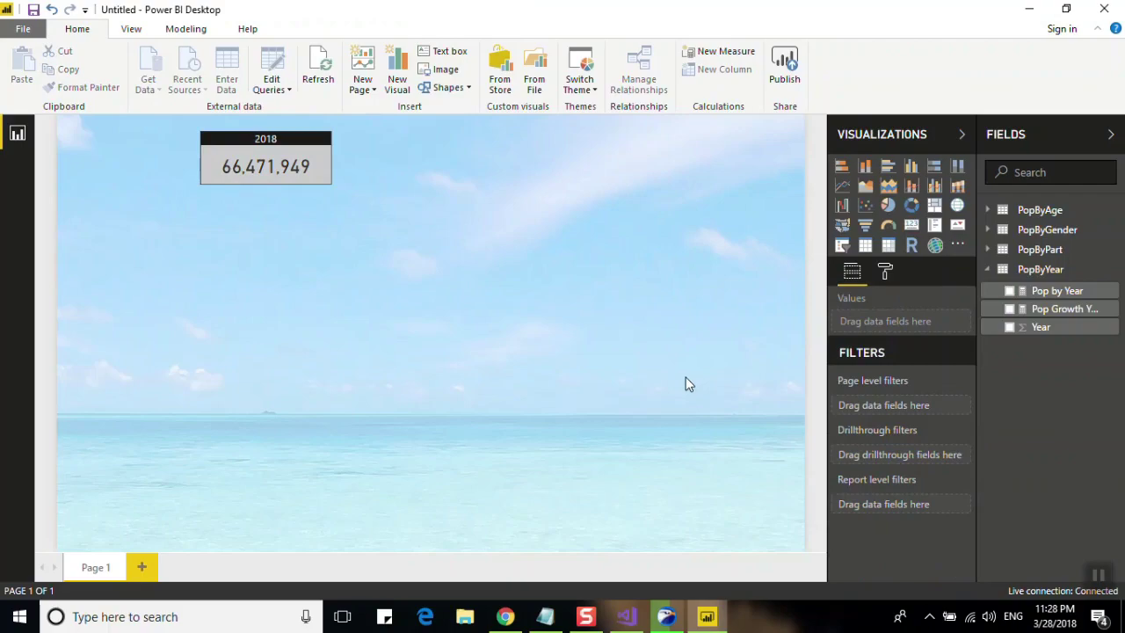
# Step: Try a lighter background colour, then turn the card background off entirely
pyautogui.click(317, 166)
pyautogui.click(885, 272)
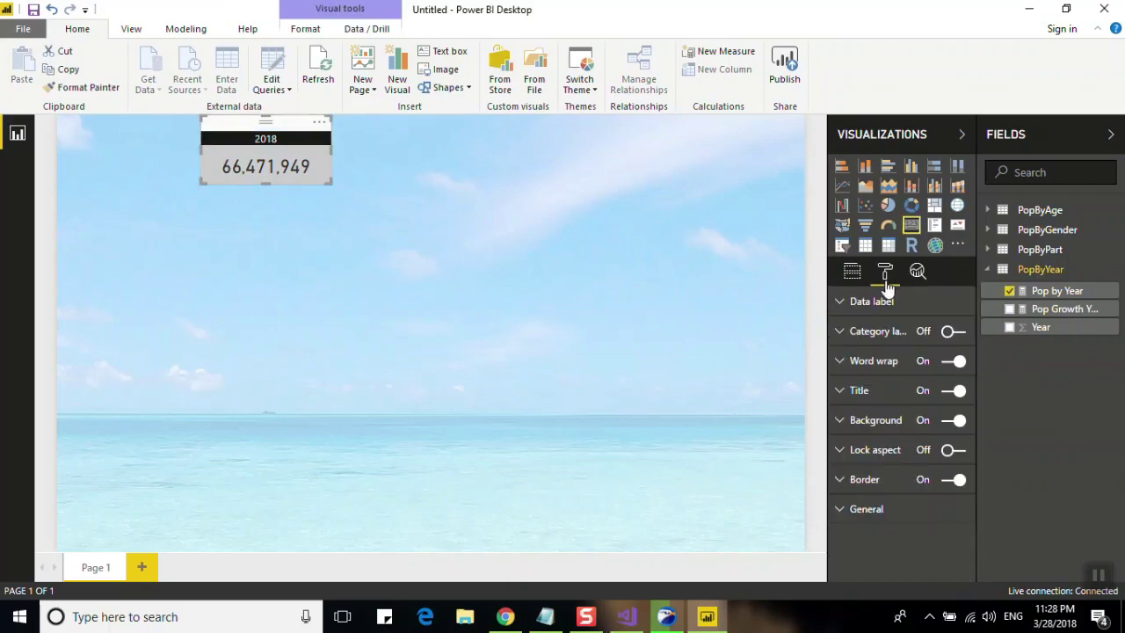
pyautogui.click(874, 420)
pyautogui.click(946, 450)
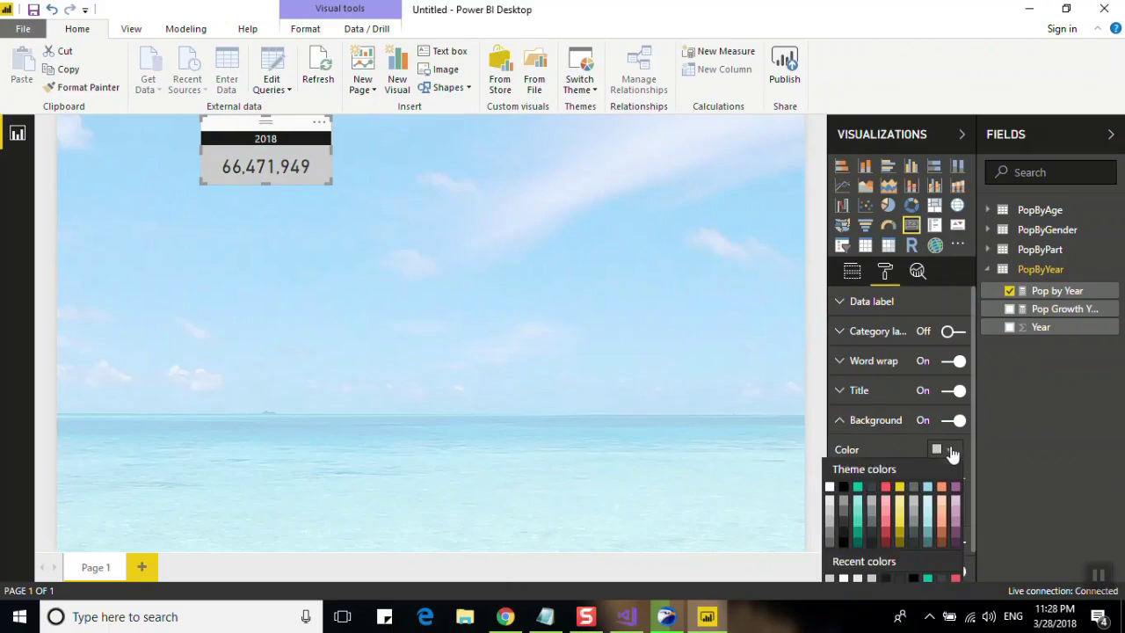
pyautogui.click(831, 504)
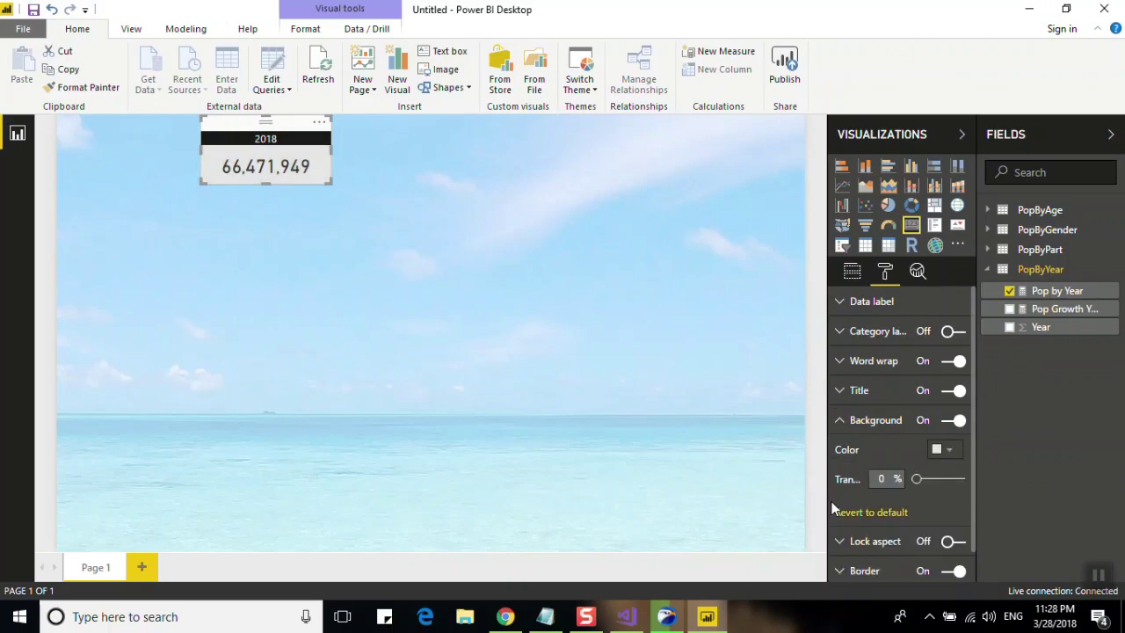
pyautogui.click(612, 328)
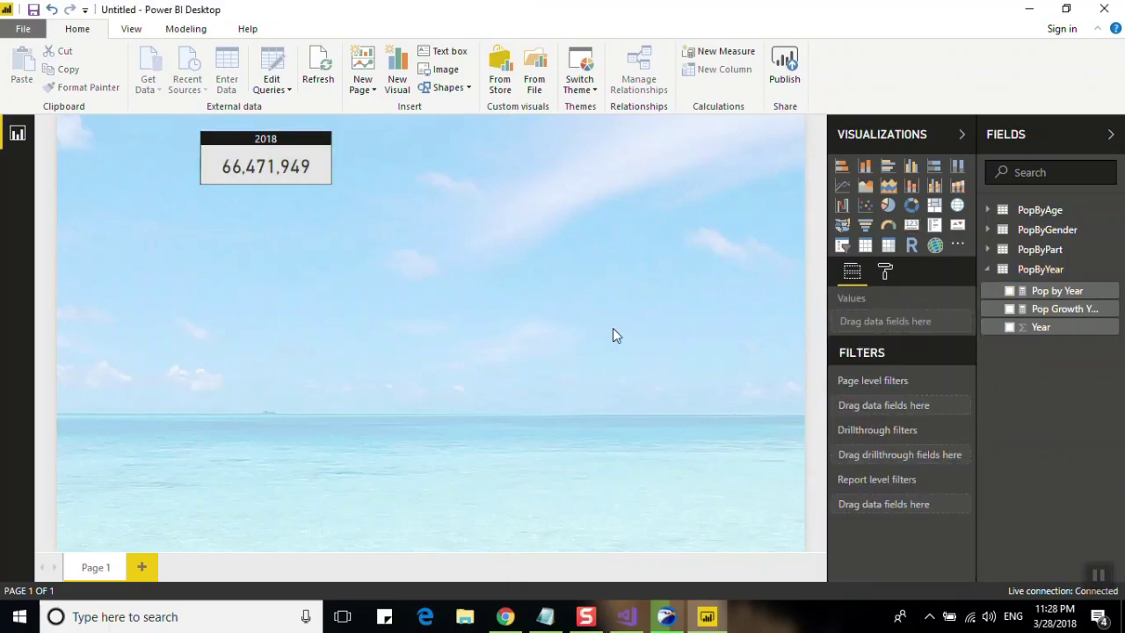
pyautogui.click(319, 174)
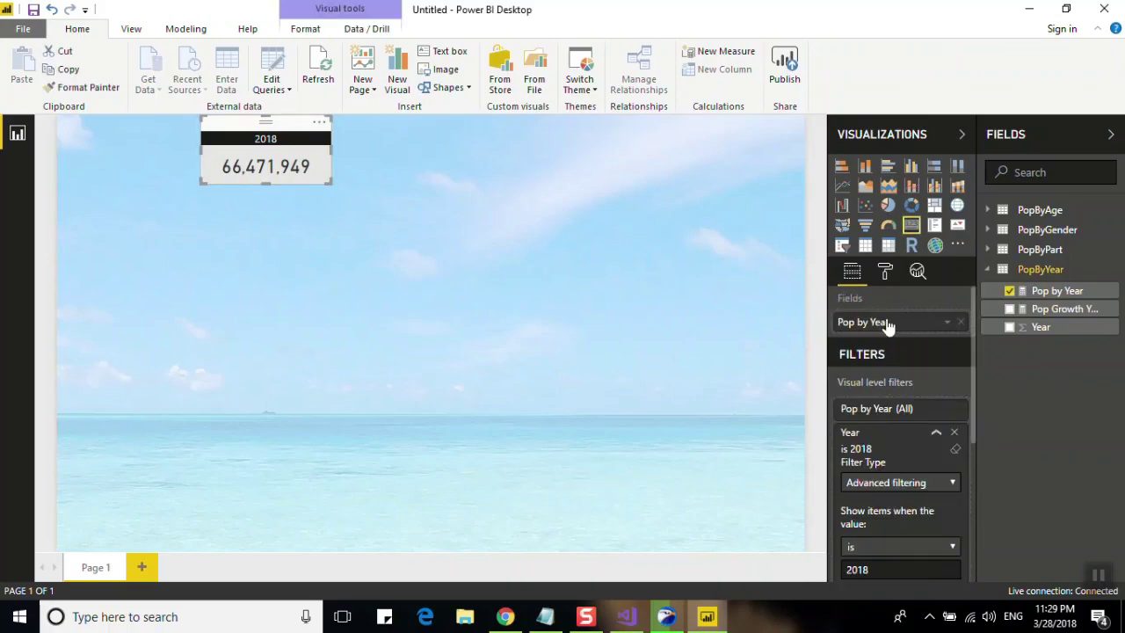
pyautogui.click(885, 272)
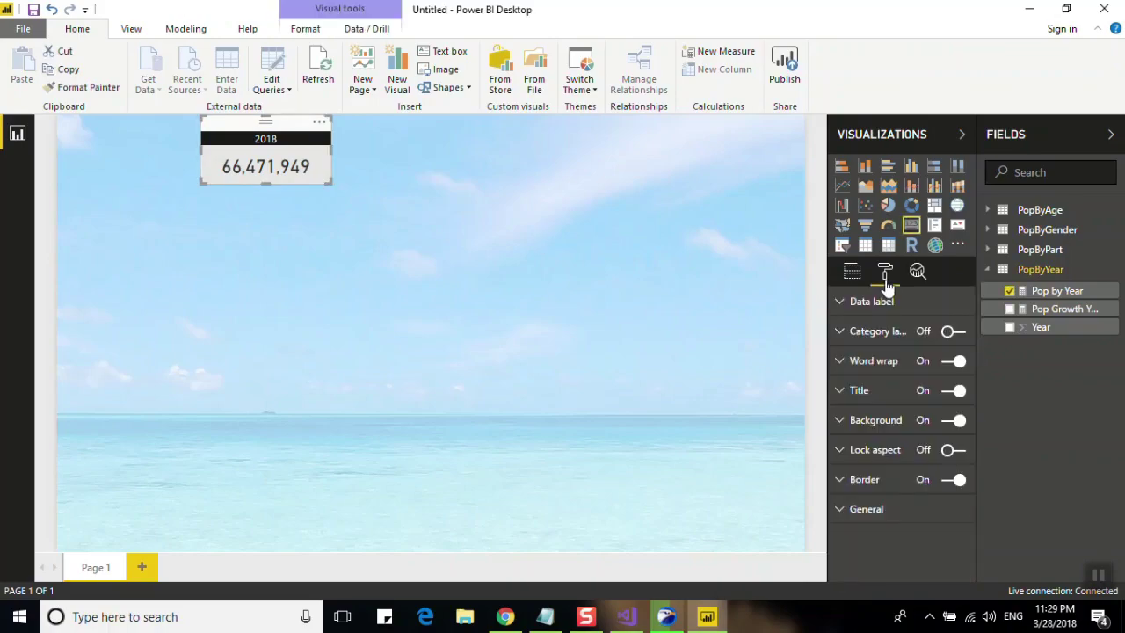
pyautogui.click(952, 420)
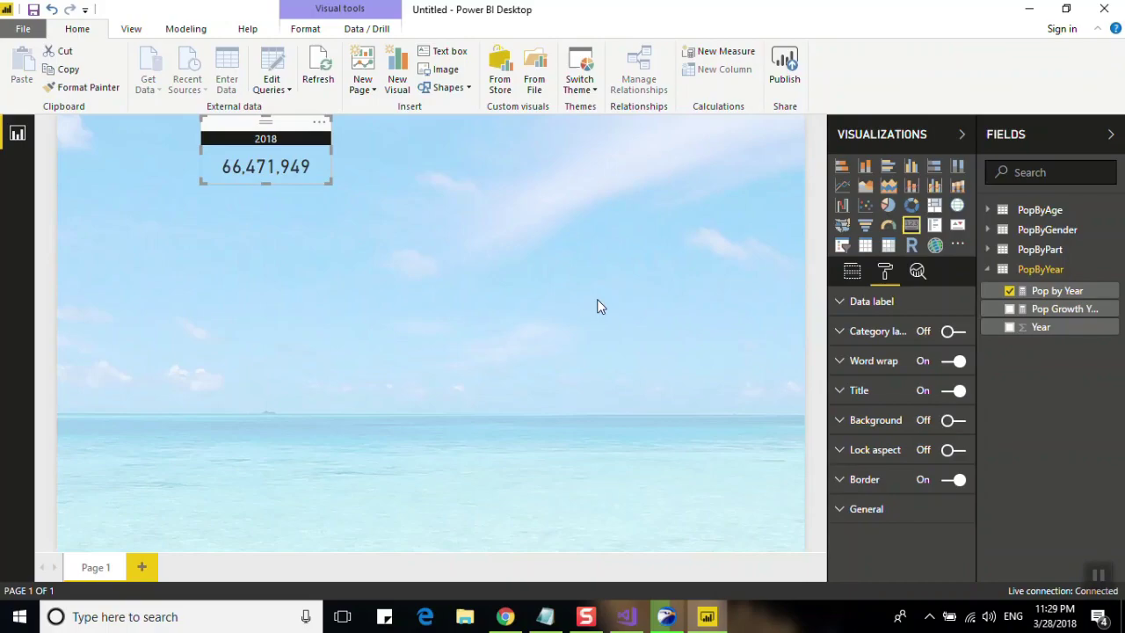
# Step: Copy the 2018 card three times and space all four cards evenly along the top
pyautogui.moveTo(295, 131); pyautogui.dragTo(420, 123)
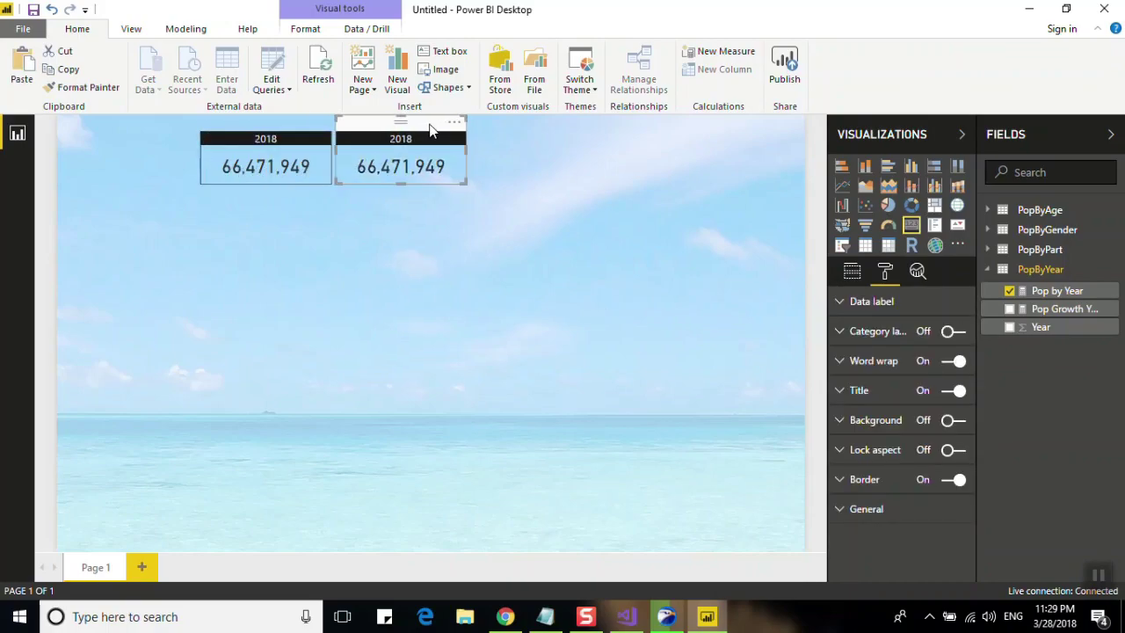
pyautogui.moveTo(282, 132); pyautogui.dragTo(748, 121)
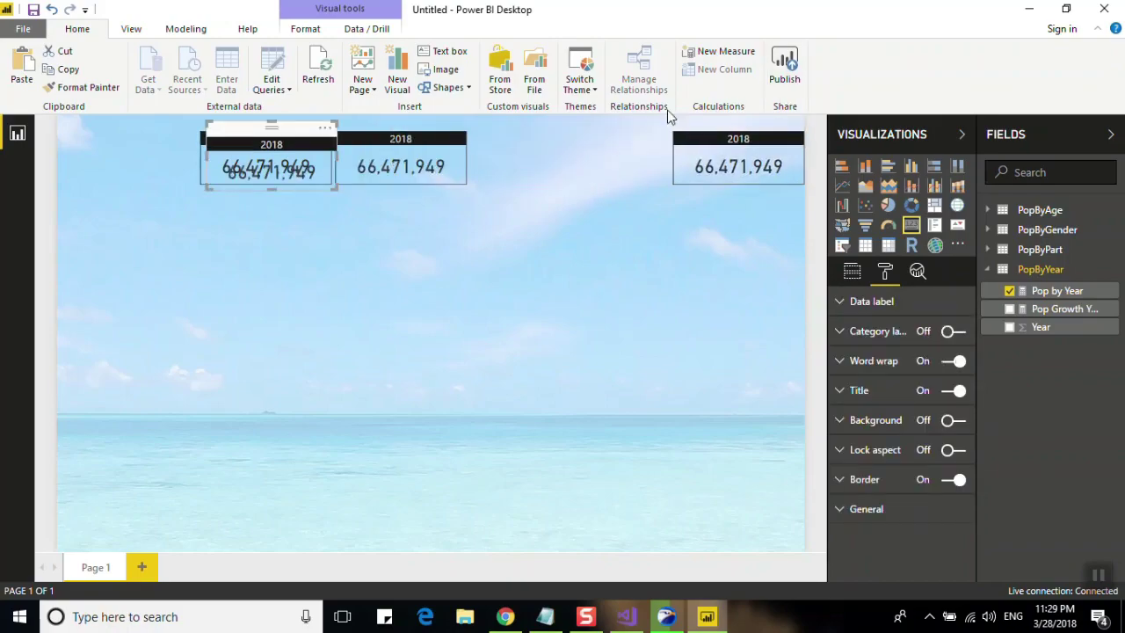
pyautogui.moveTo(269, 122)
pyautogui.mouseDown()
pyautogui.moveTo(666, 106)
pyautogui.moveTo(594, 105)
pyautogui.mouseUp()
pyautogui.moveTo(431, 128)
pyautogui.mouseDown()
pyautogui.moveTo(490, 128)
pyautogui.moveTo(480, 126)
pyautogui.mouseUp()
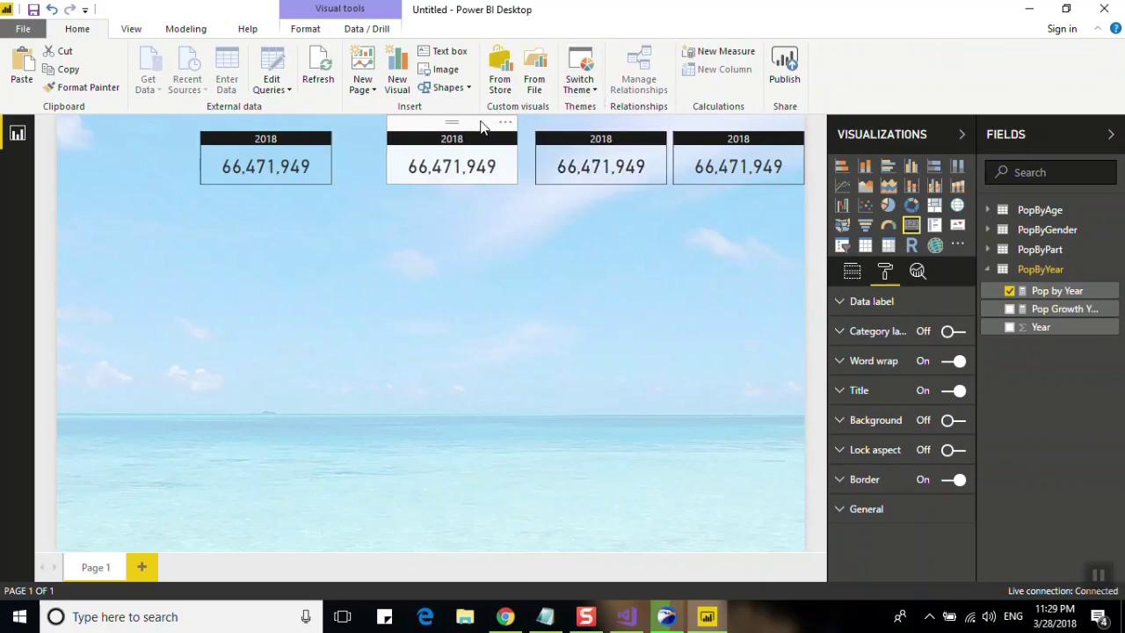
pyautogui.moveTo(581, 125); pyautogui.dragTo(573, 126)
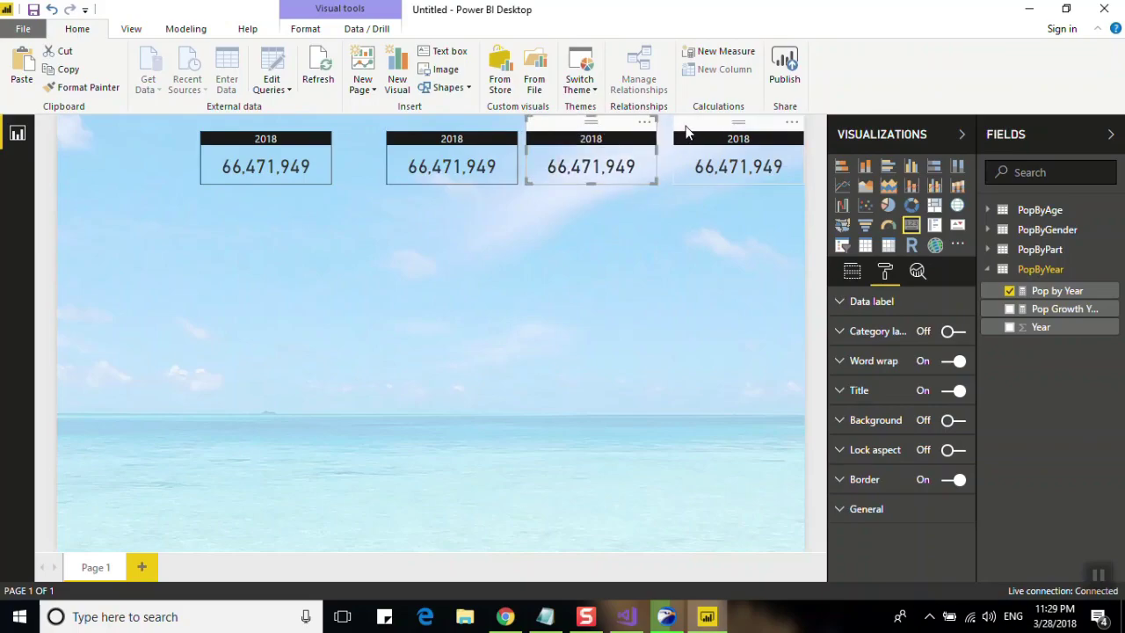
pyautogui.moveTo(689, 132); pyautogui.dragTo(680, 132)
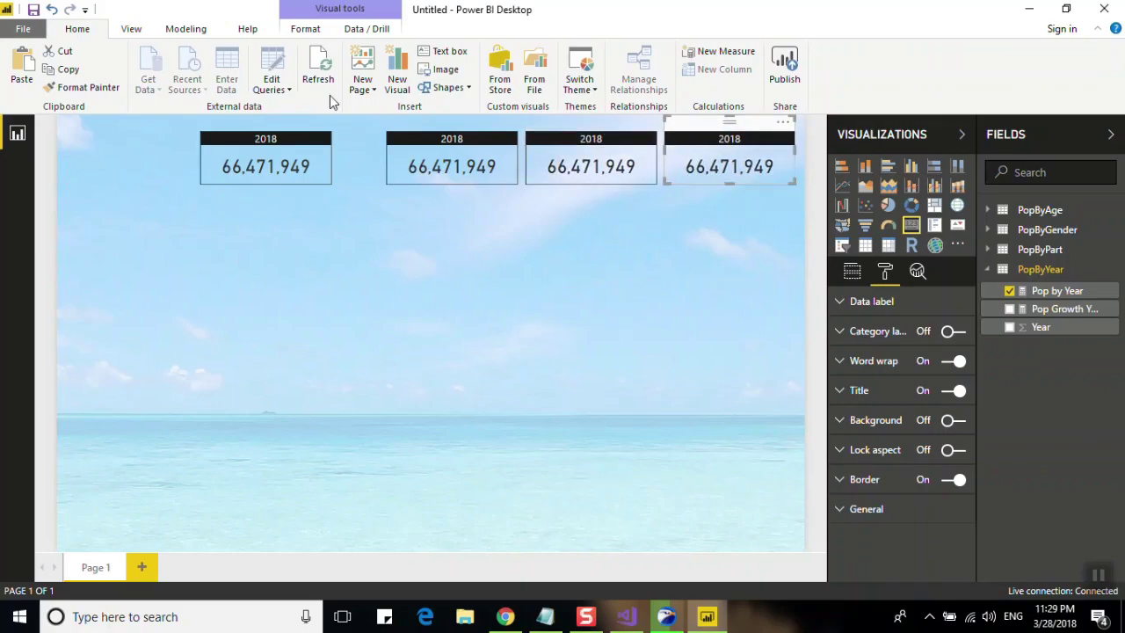
pyautogui.moveTo(304, 126); pyautogui.dragTo(350, 126)
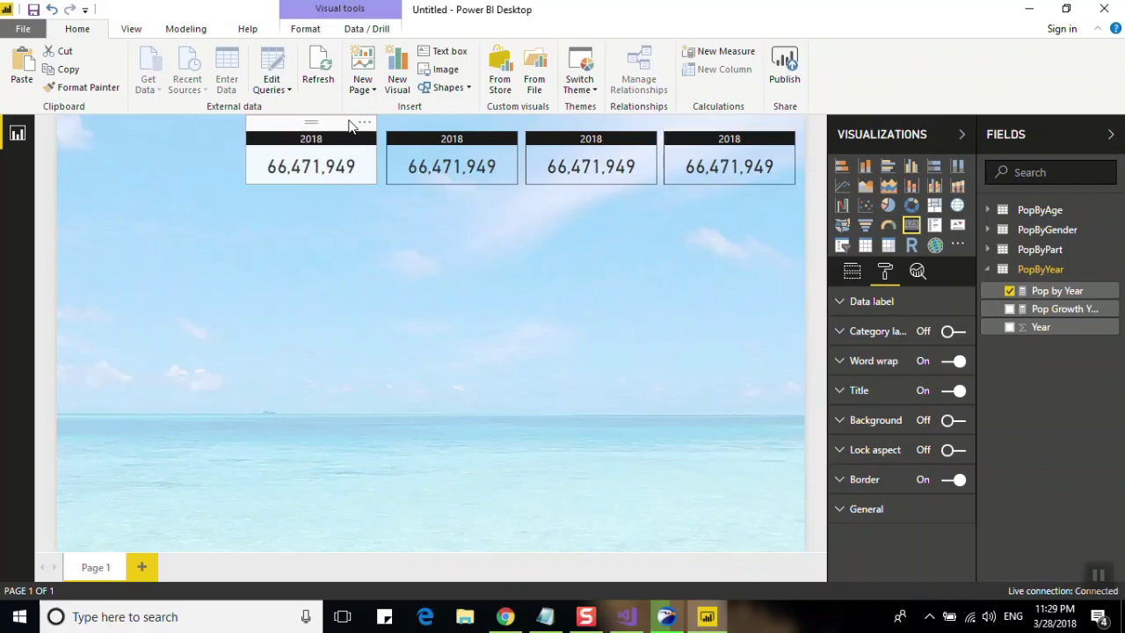
pyautogui.click(447, 165)
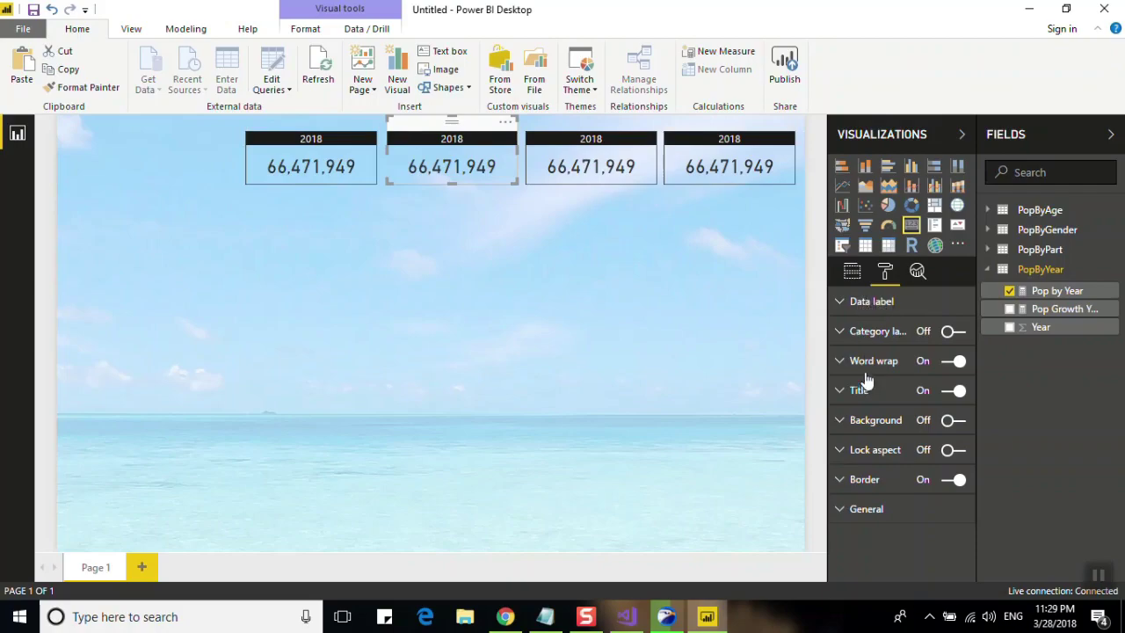
# Step: Set the second card's Year filter to 2017 so it shows 66,181,585
pyautogui.click(852, 273)
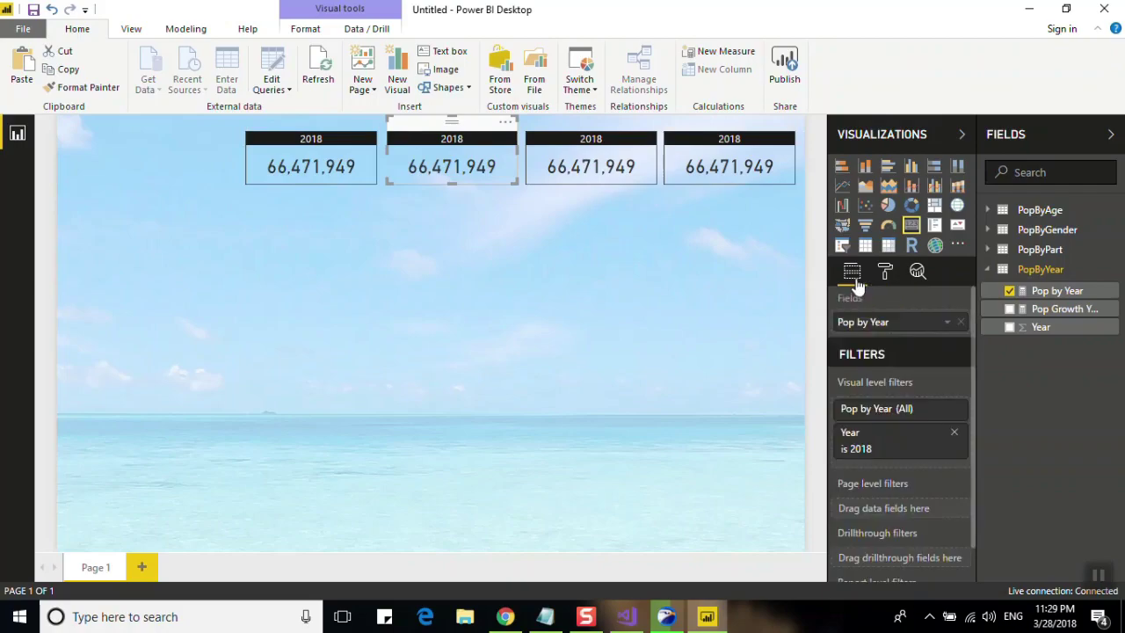
pyautogui.scroll(-1, 972, 430)
pyautogui.click(948, 415)
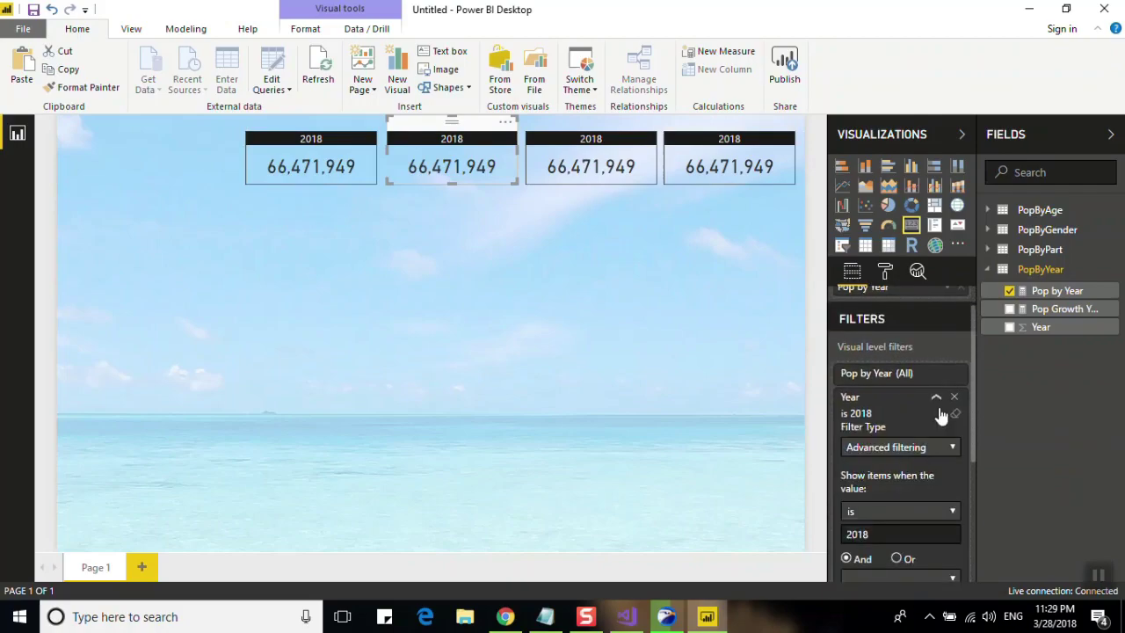
pyautogui.click(903, 530)
pyautogui.write('2017')
pyautogui.press('Return')
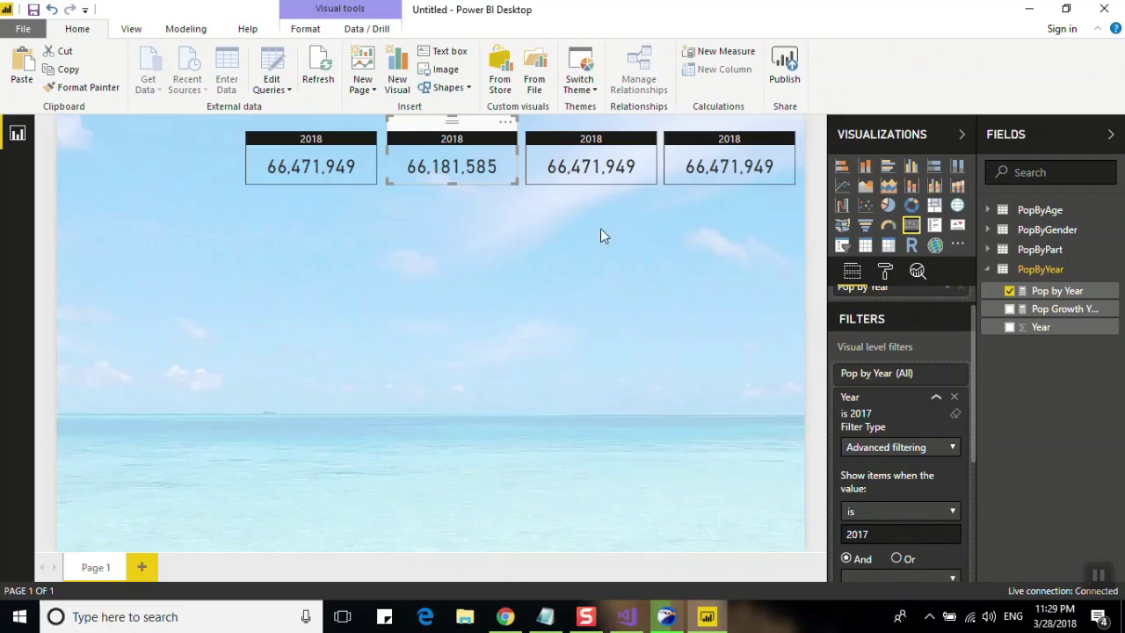
# Step: Set the third card's Year filter to 2016 (65,648,645) and edit the fourth card's year value
pyautogui.click(595, 154)
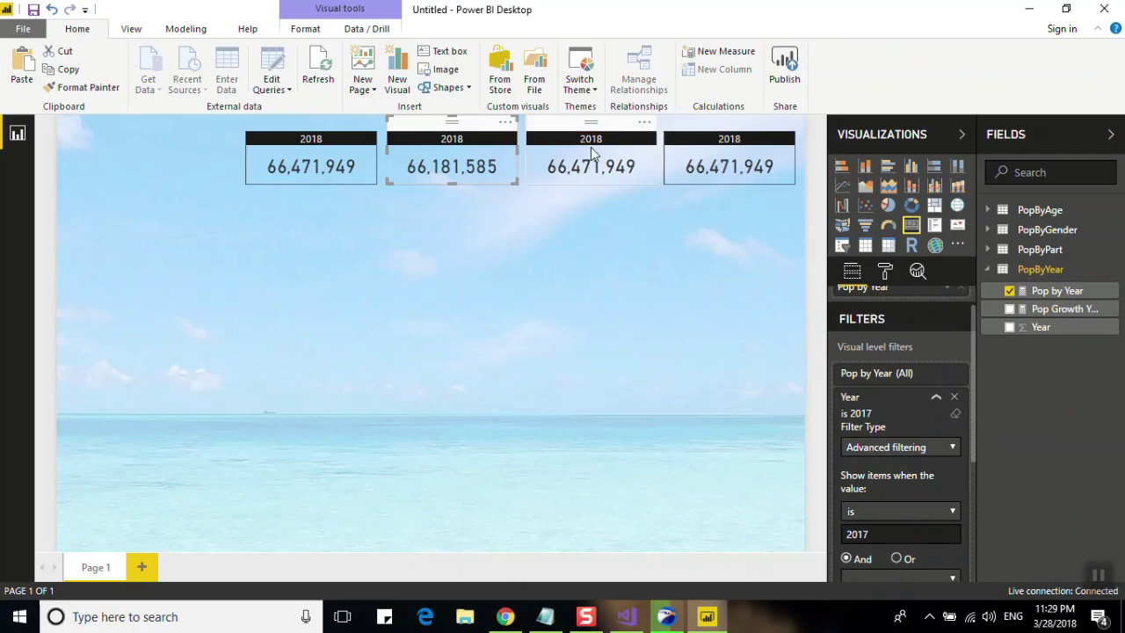
pyautogui.click(936, 396)
pyautogui.click(893, 533)
pyautogui.write('2016')
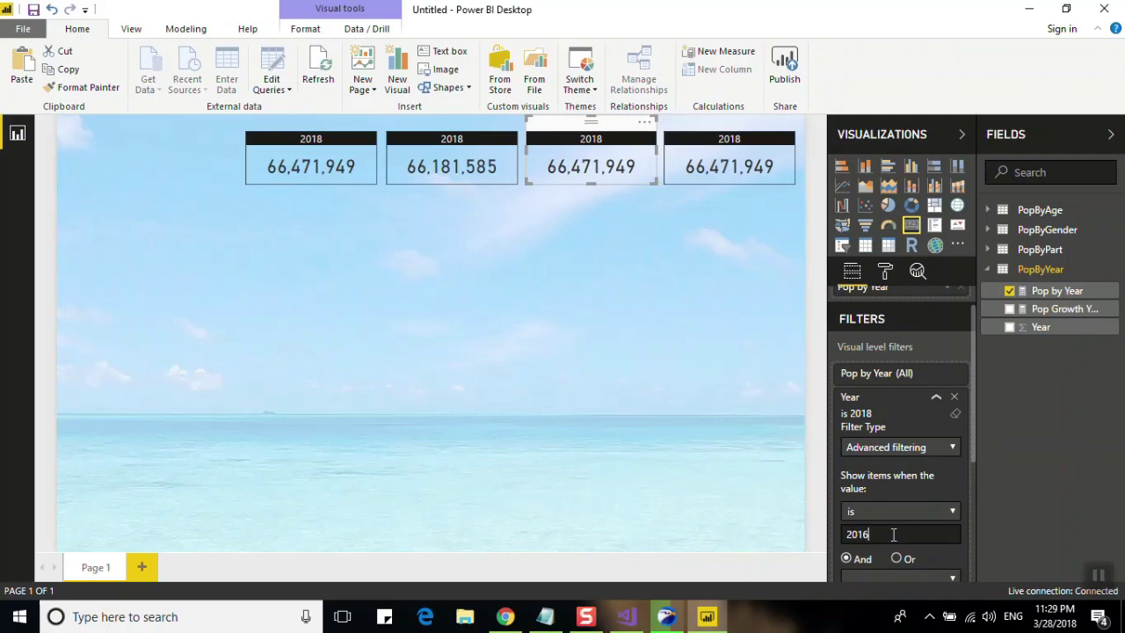
pyautogui.press('Return')
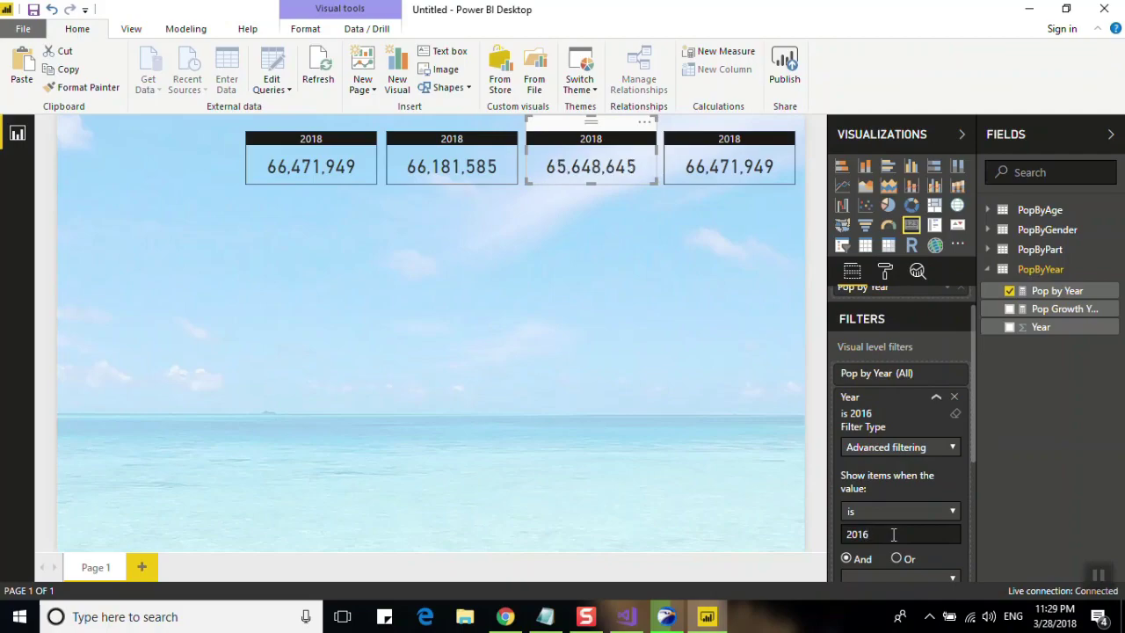
pyautogui.click(706, 155)
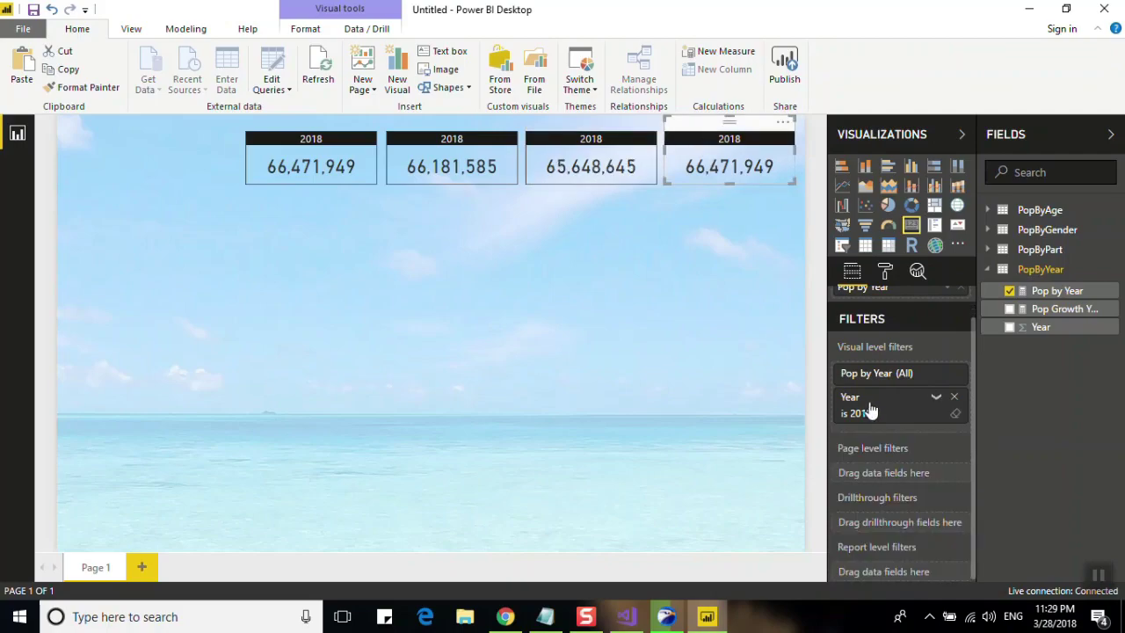
pyautogui.click(936, 397)
pyautogui.click(900, 536)
pyautogui.write('2015')
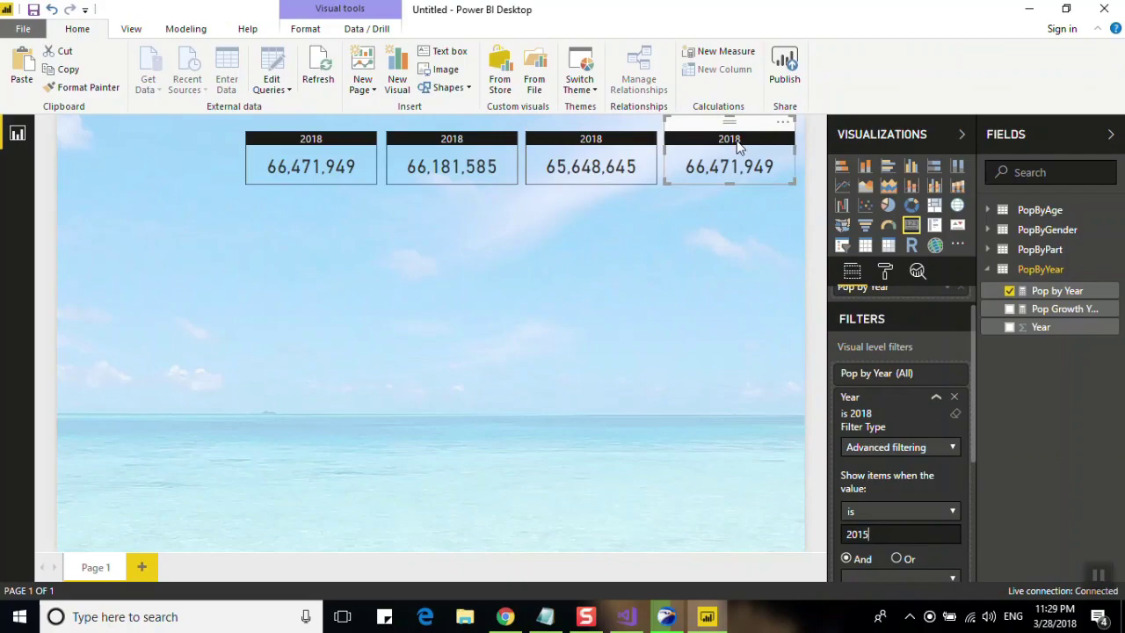
pyautogui.click(483, 167)
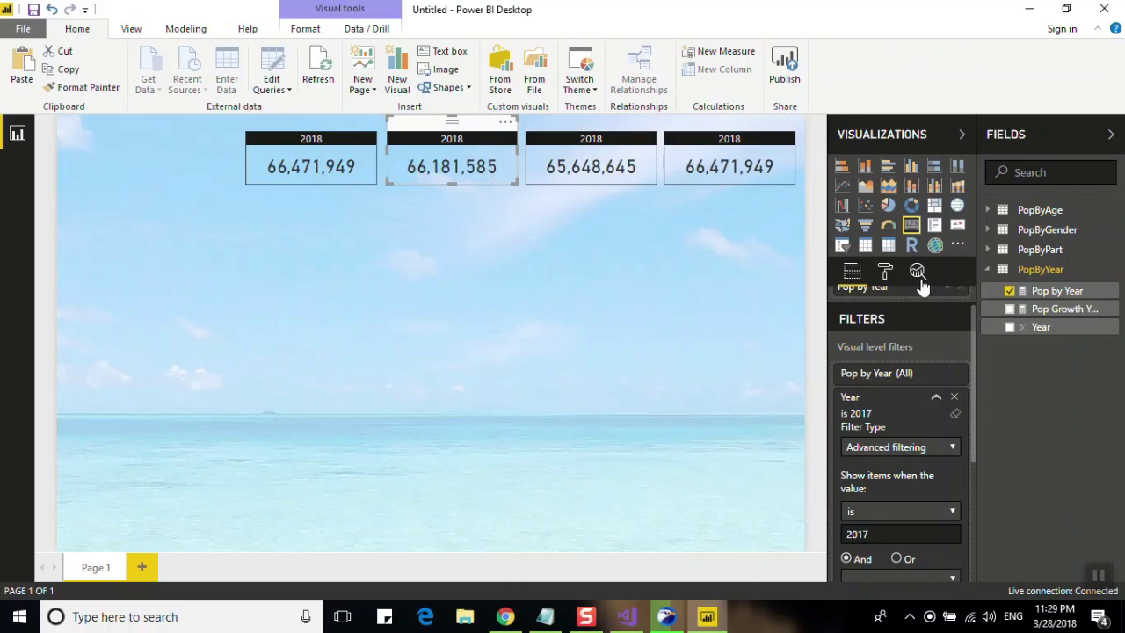
# Step: Change the remaining cards' title text to 2017, 2016 and 2015 so the row reads 2018–2015
pyautogui.click(885, 271)
pyautogui.click(893, 396)
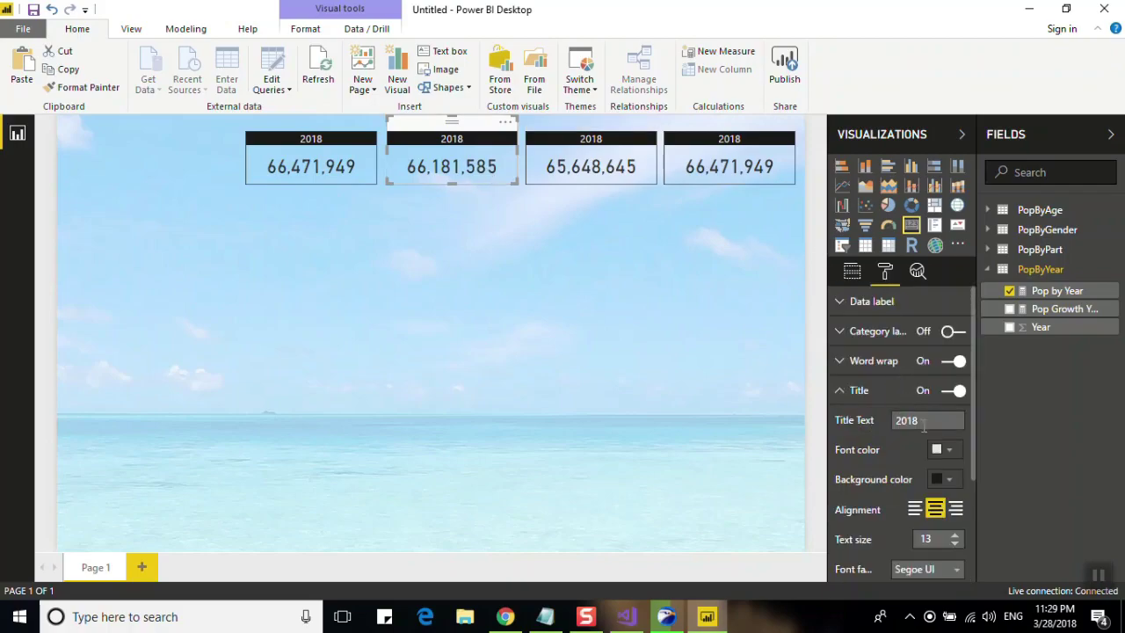
pyautogui.write('7')
pyautogui.click(627, 180)
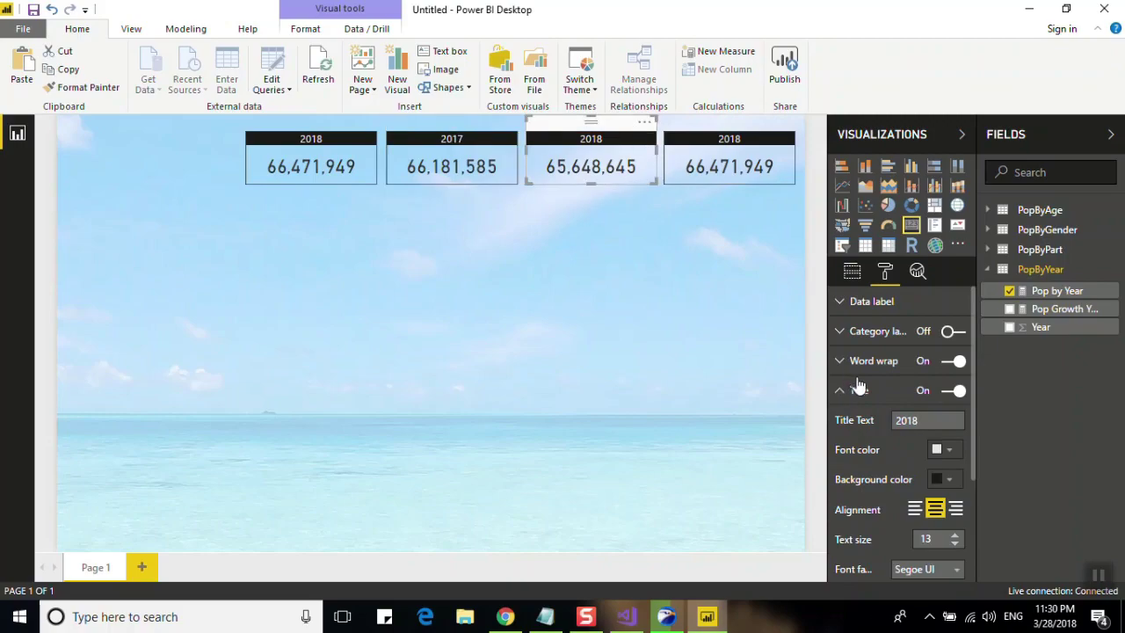
pyautogui.click(929, 420)
pyautogui.click(743, 178)
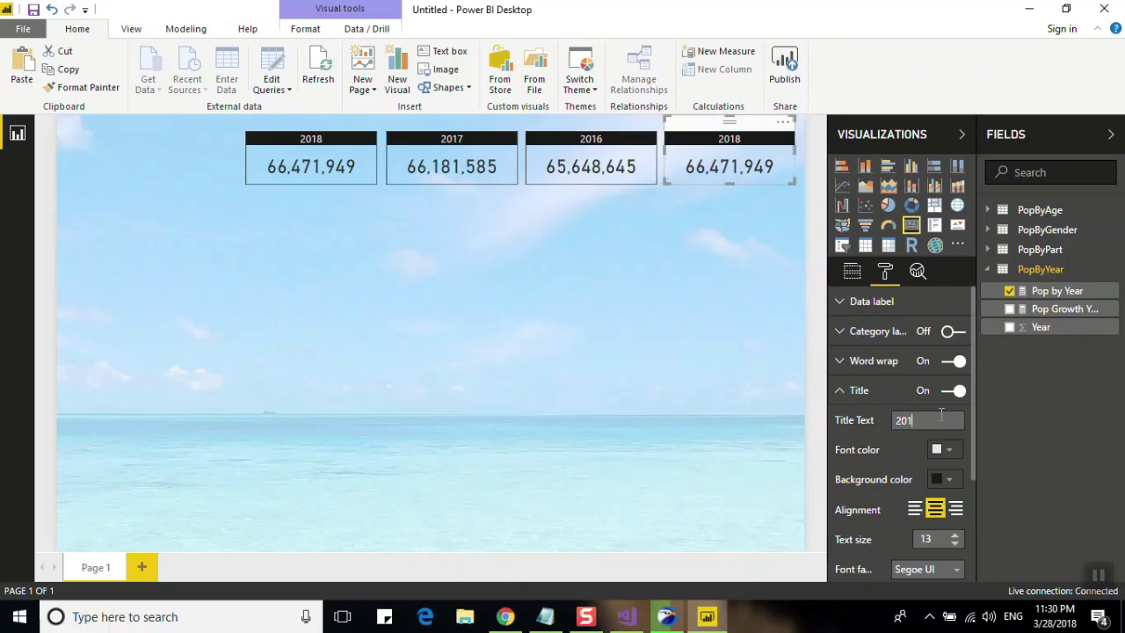
pyautogui.write('5')
pyautogui.click(717, 384)
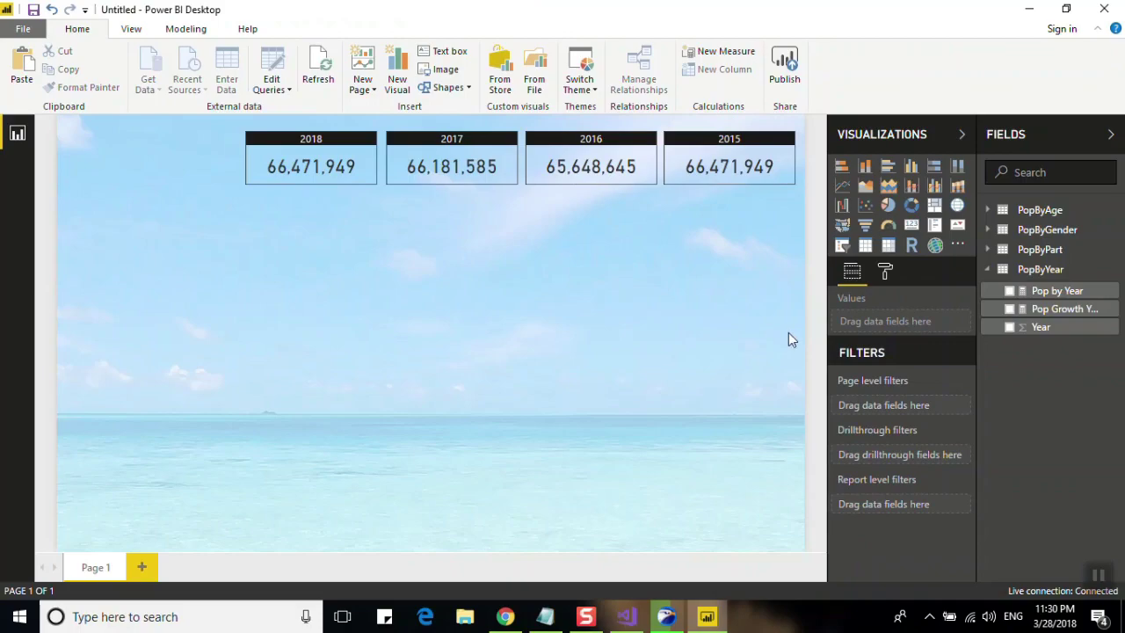
# Step: Create a pie chart of Pop by Gender split by Gender and make it shorter
pyautogui.click(988, 273)
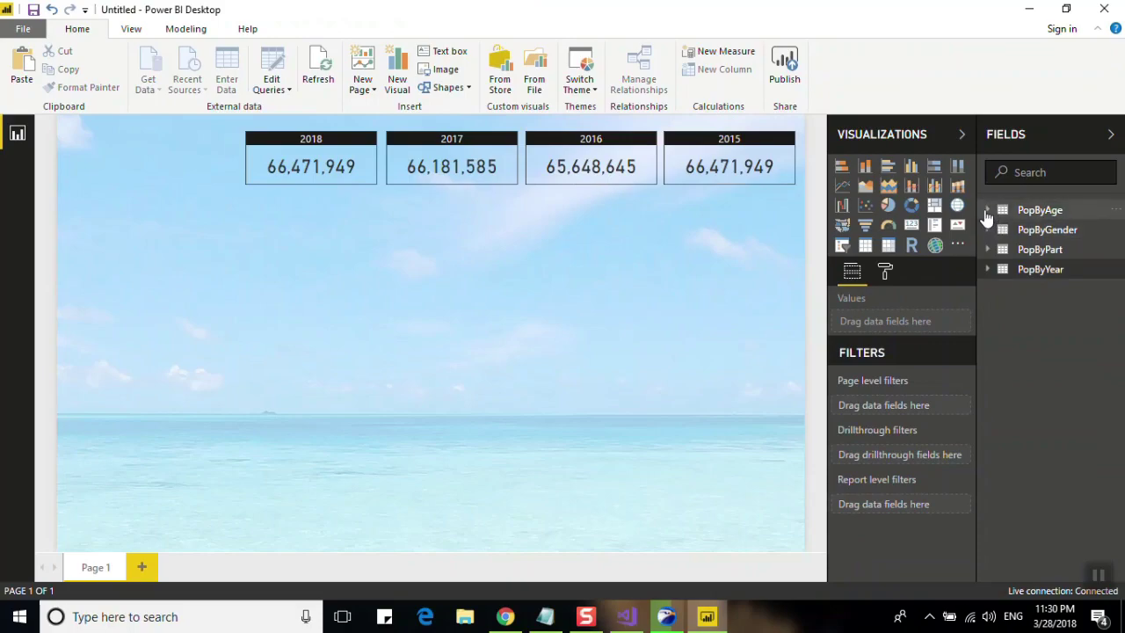
pyautogui.click(988, 229)
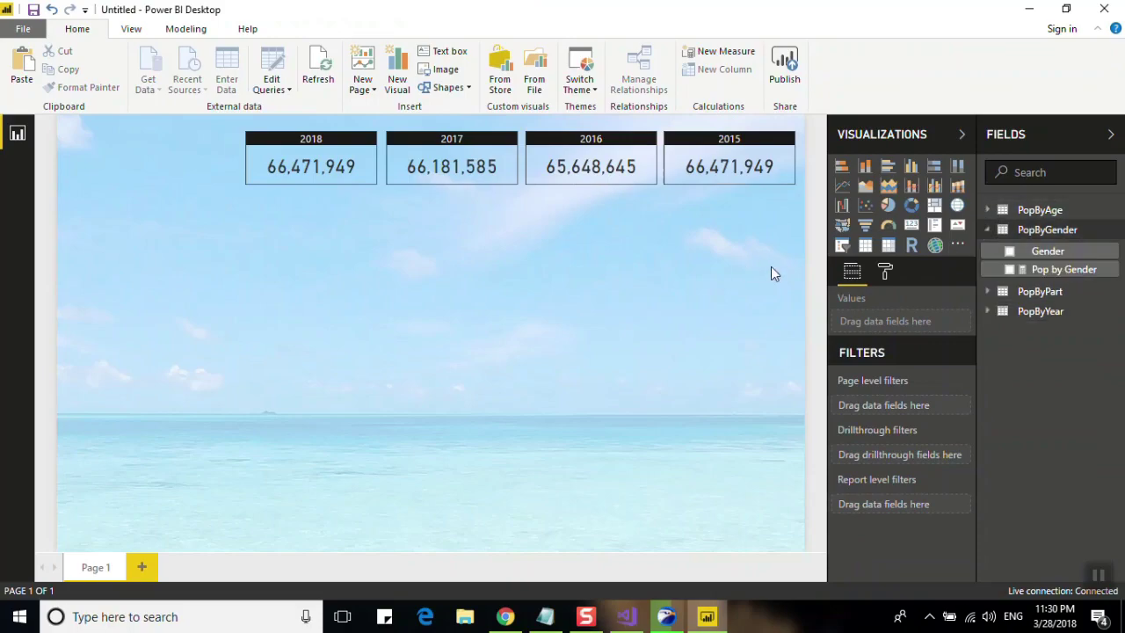
pyautogui.click(1009, 252)
pyautogui.click(1010, 270)
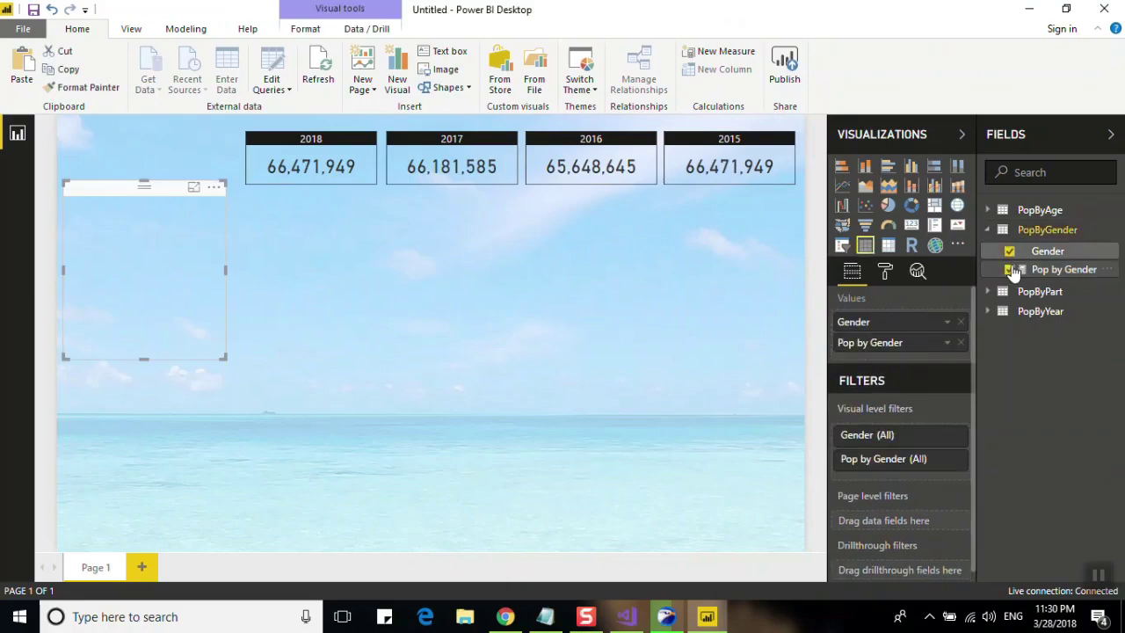
pyautogui.click(888, 205)
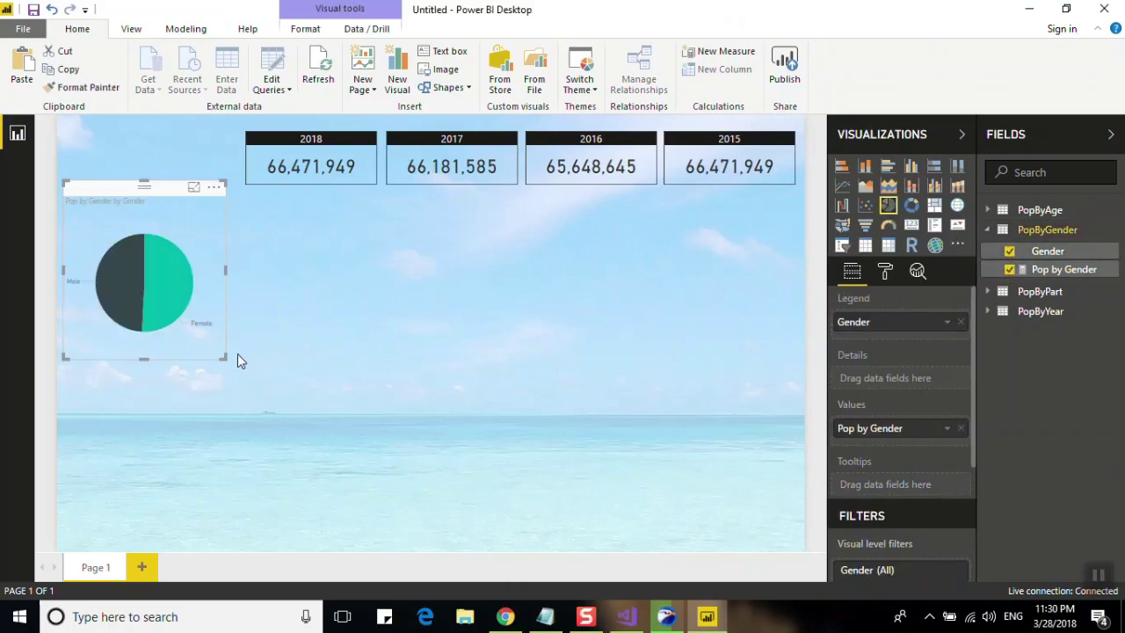
pyautogui.moveTo(148, 357); pyautogui.dragTo(167, 331)
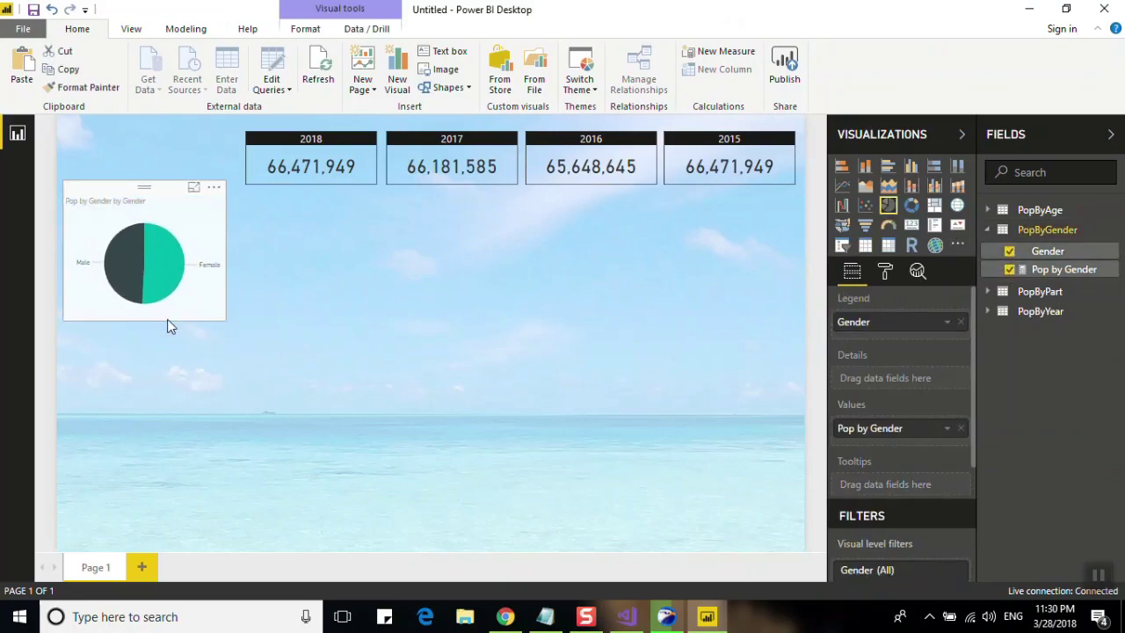
# Step: Copy the 2018 card's formatting onto the pie chart with Format Painter
pyautogui.click(297, 169)
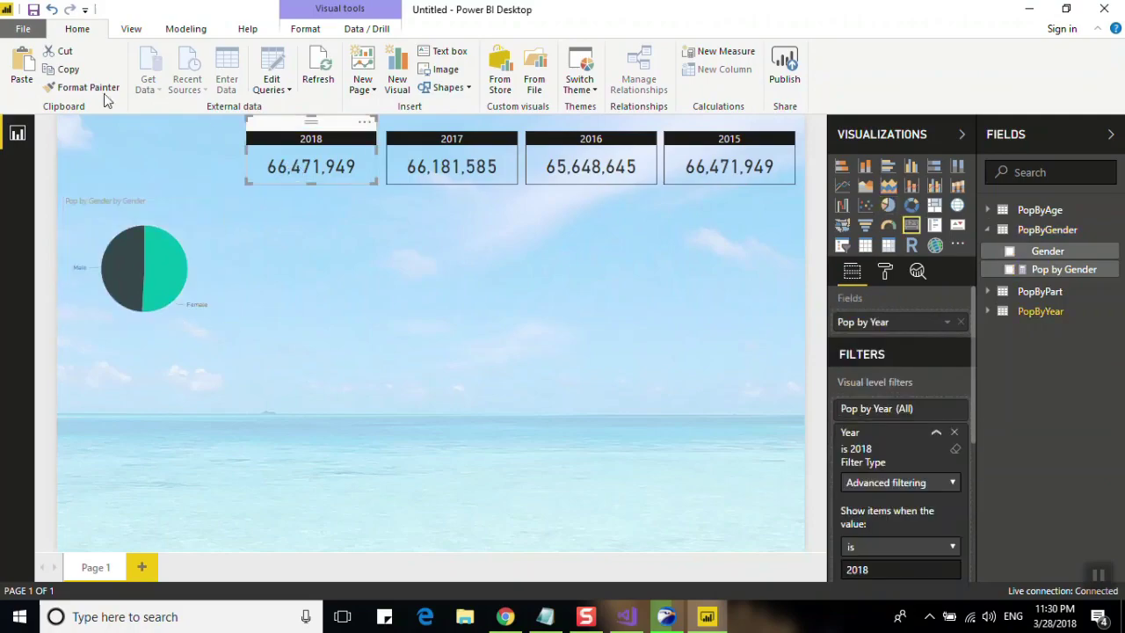
pyautogui.click(84, 87)
pyautogui.click(121, 208)
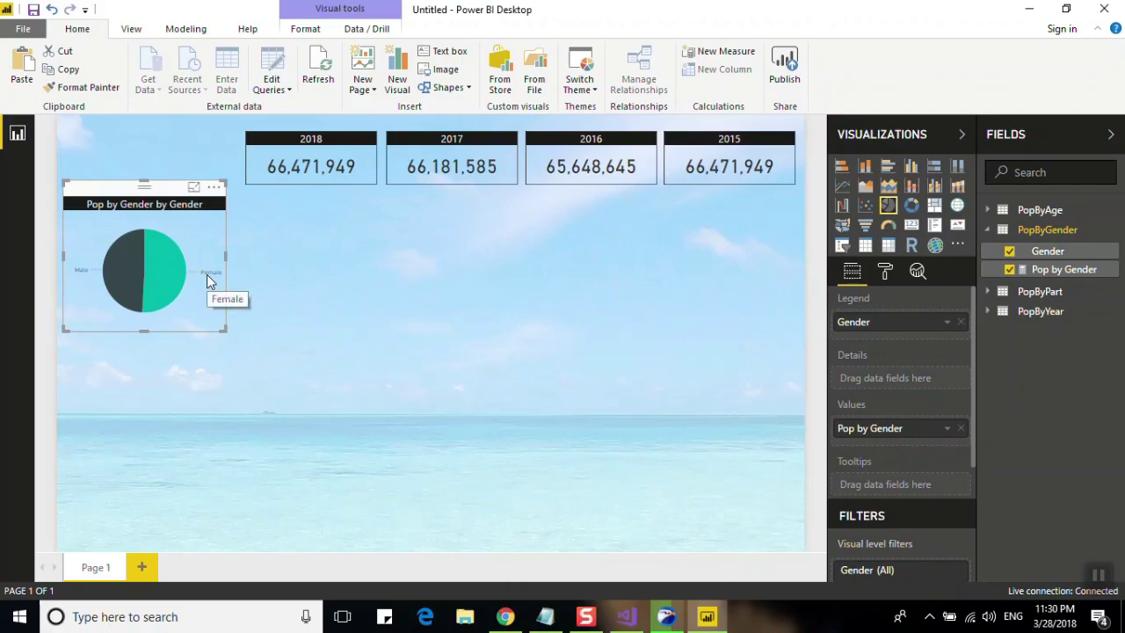
# Step: Replace the pie chart's Pop by Gender title with 'Pct Population by Gender'
pyautogui.click(885, 272)
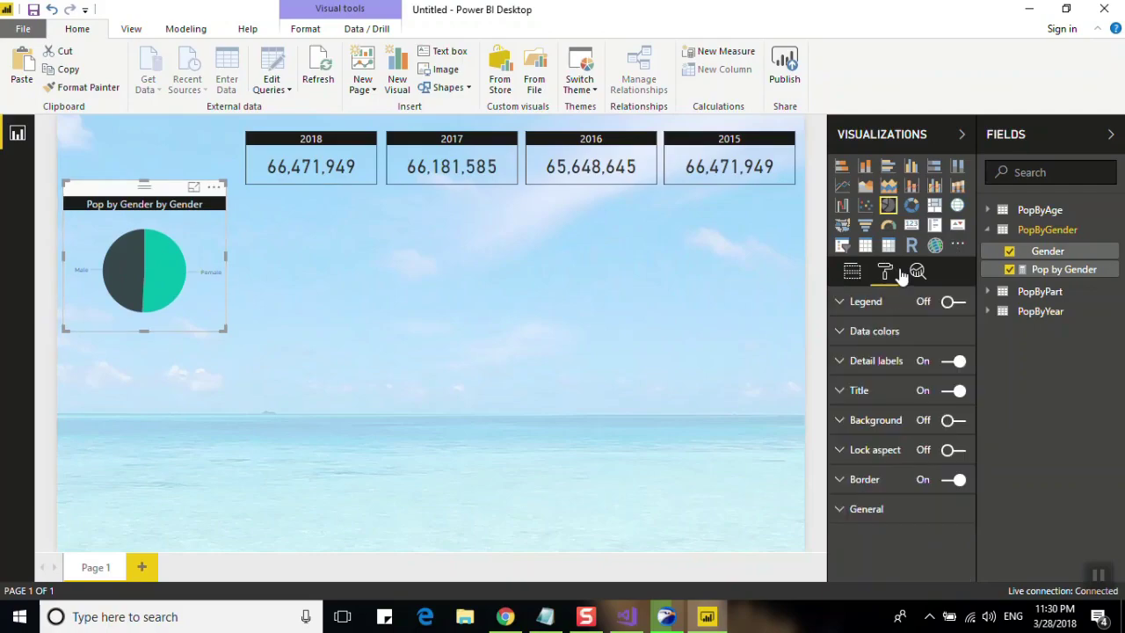
pyautogui.click(877, 360)
pyautogui.click(932, 391)
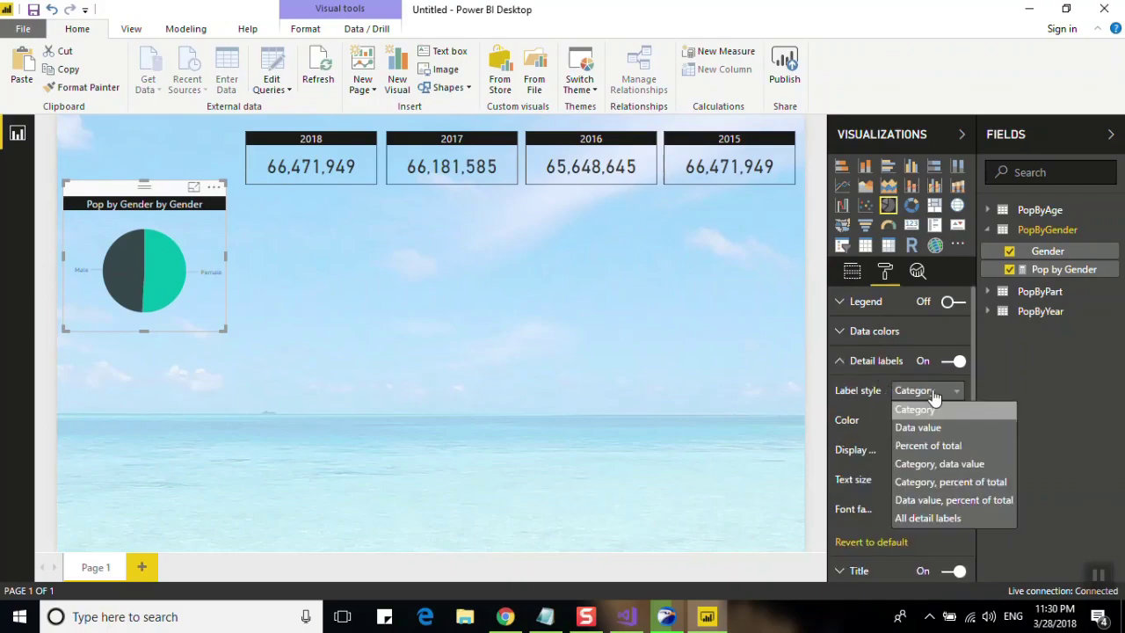
pyautogui.click(879, 363)
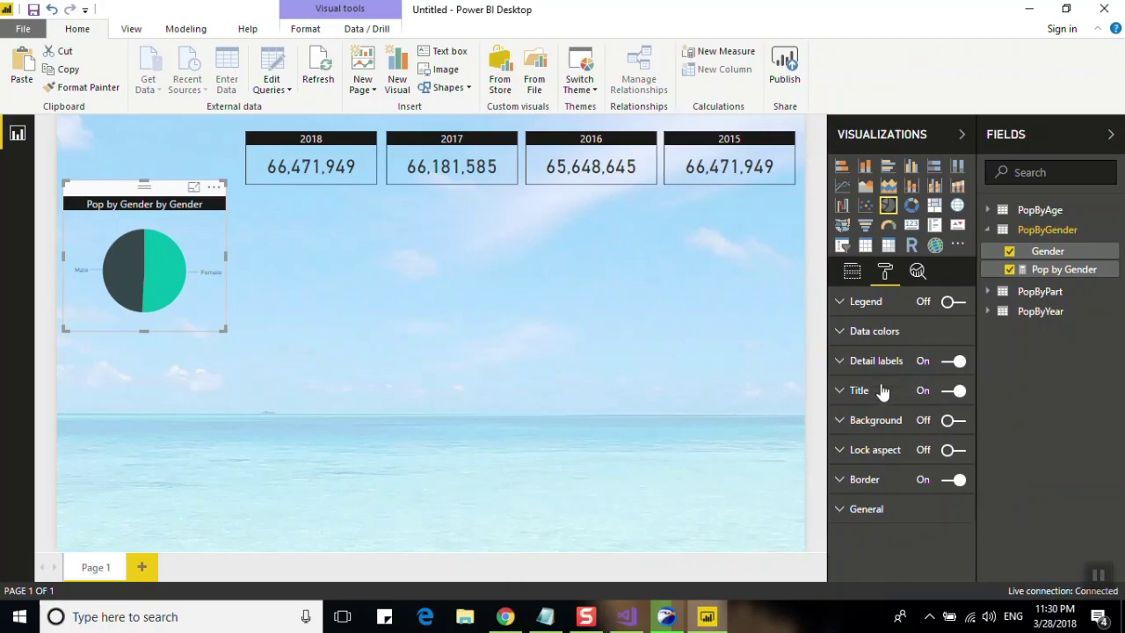
pyautogui.click(882, 391)
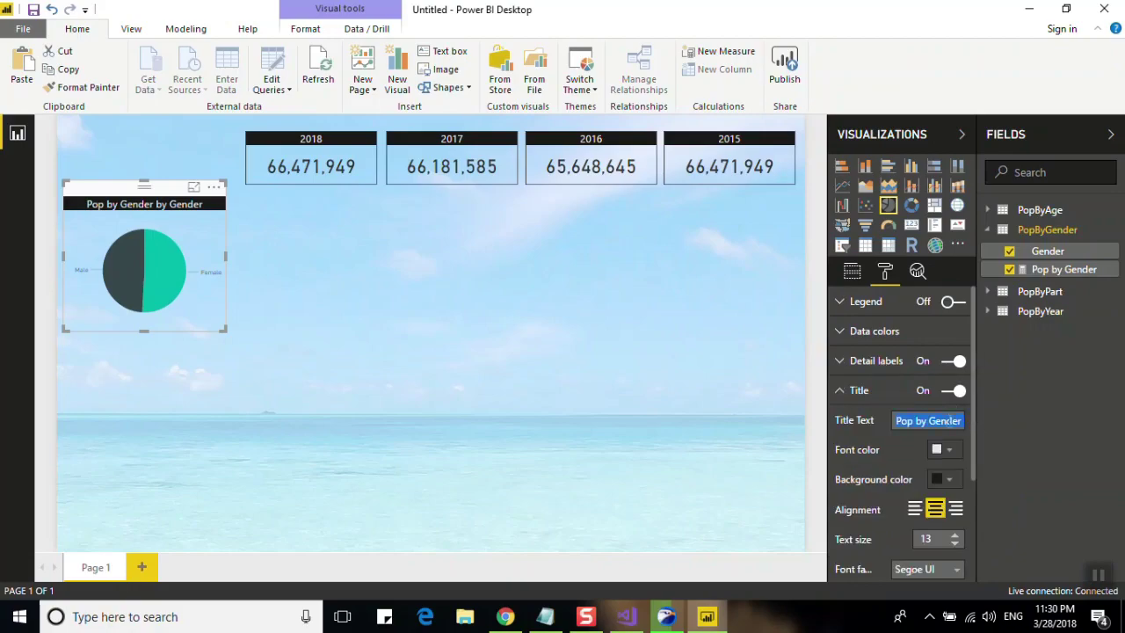
pyautogui.write('Pct')
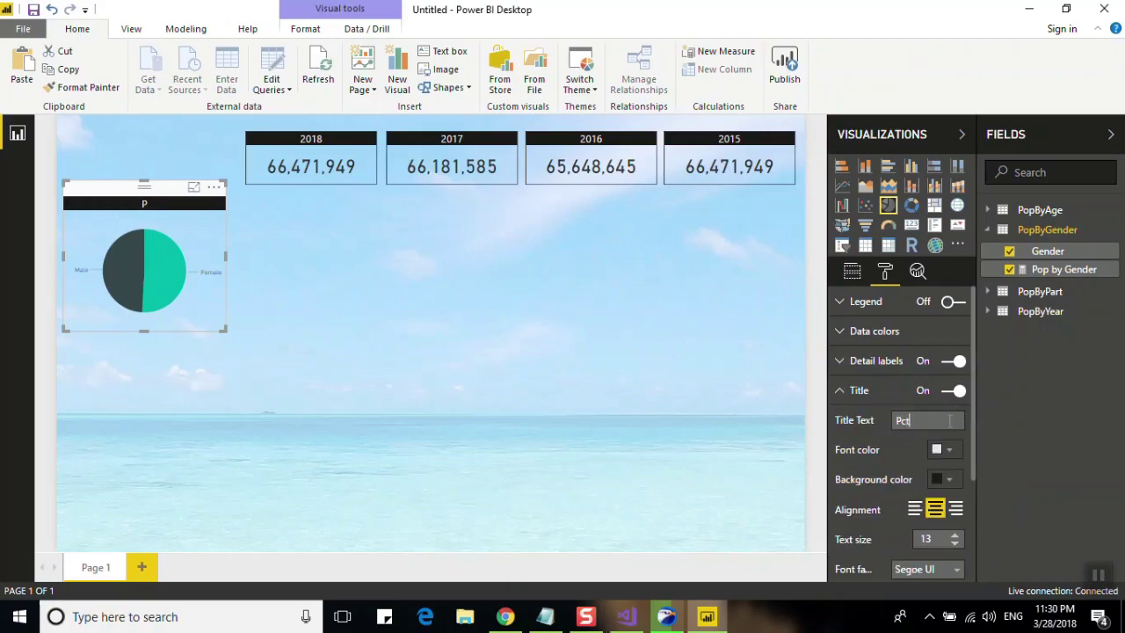
pyautogui.write(' Pop')
pyautogui.write('ulati')
pyautogui.write('on by')
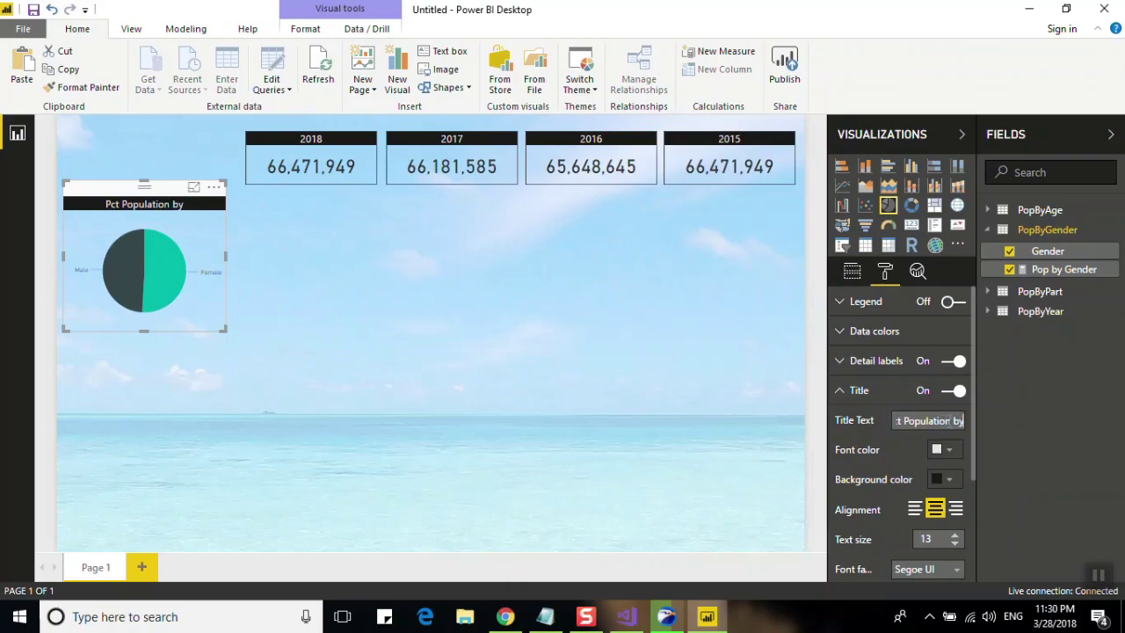
pyautogui.write(' Ge')
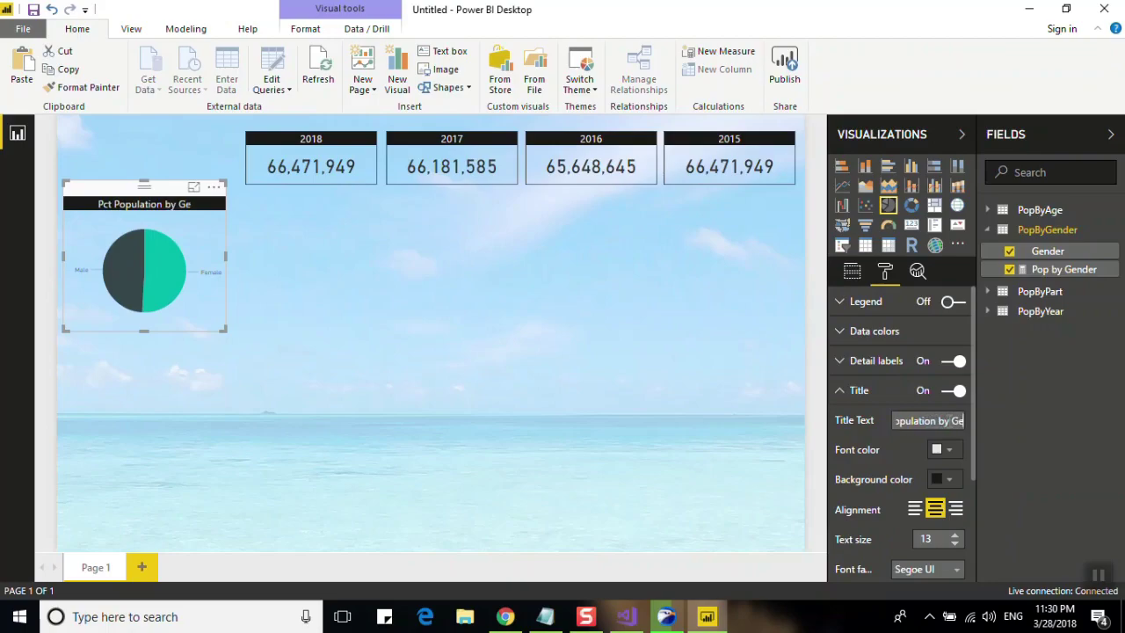
pyautogui.write('nder')
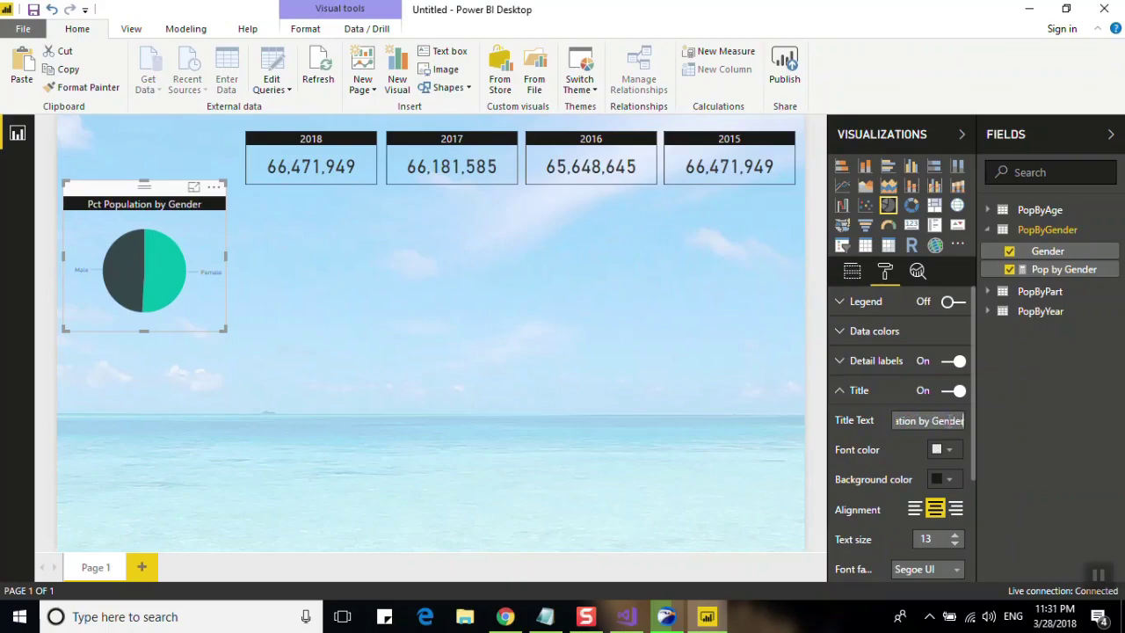
# Step: Make the Female pie slice grey
pyautogui.click(859, 391)
pyautogui.click(879, 331)
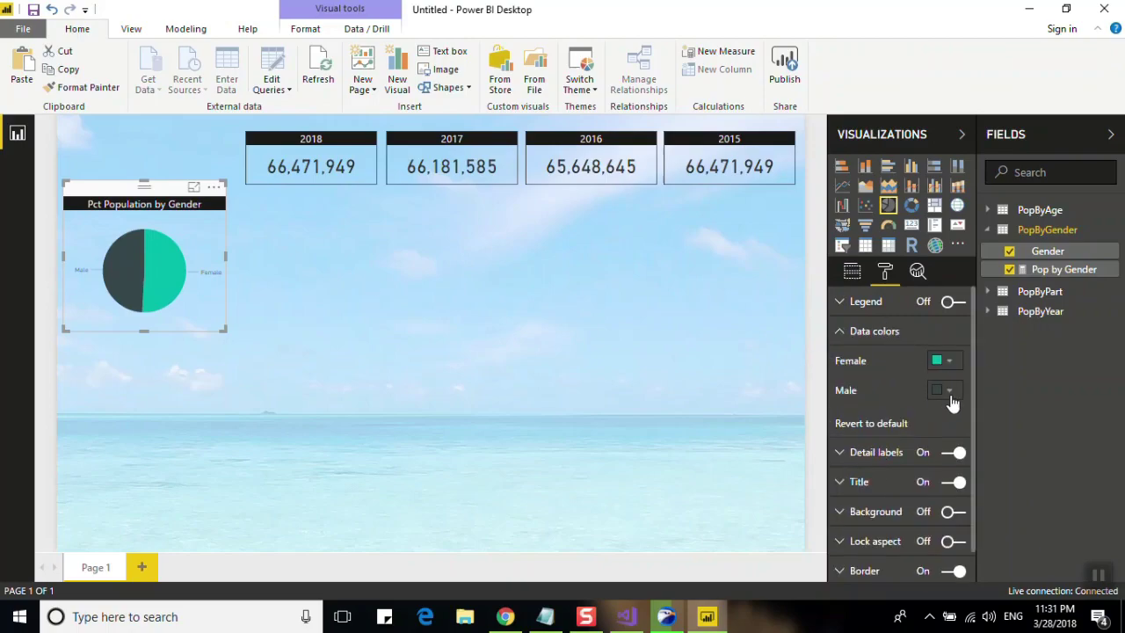
pyautogui.click(948, 362)
pyautogui.click(842, 429)
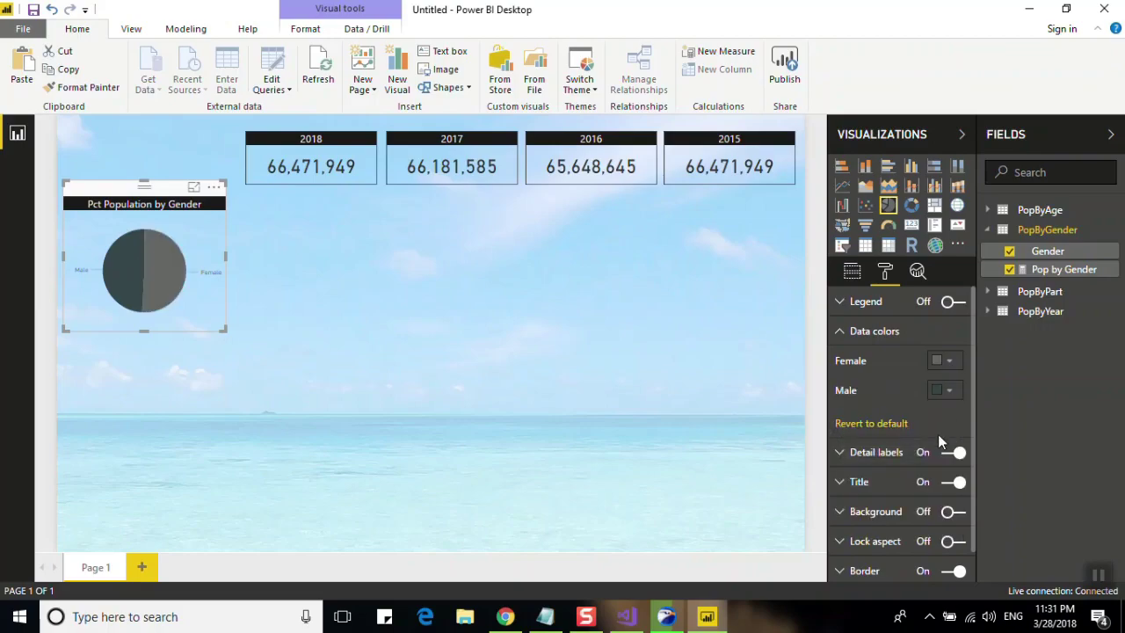
# Step: Label slices with category and percent of total, one decimal place, text size 13
pyautogui.click(864, 334)
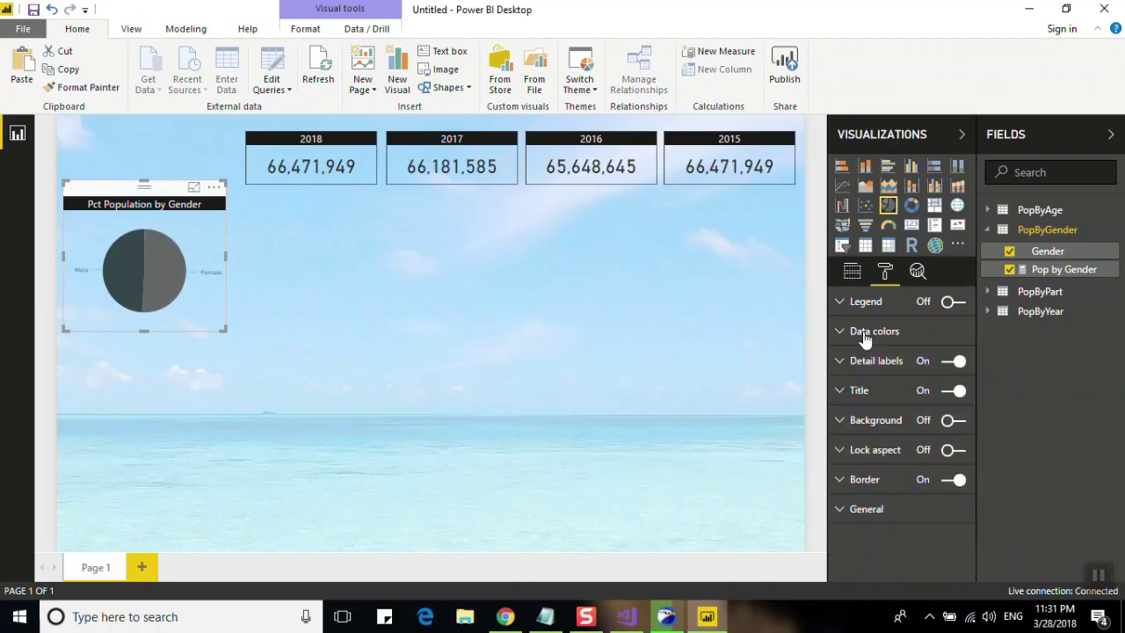
pyautogui.click(888, 361)
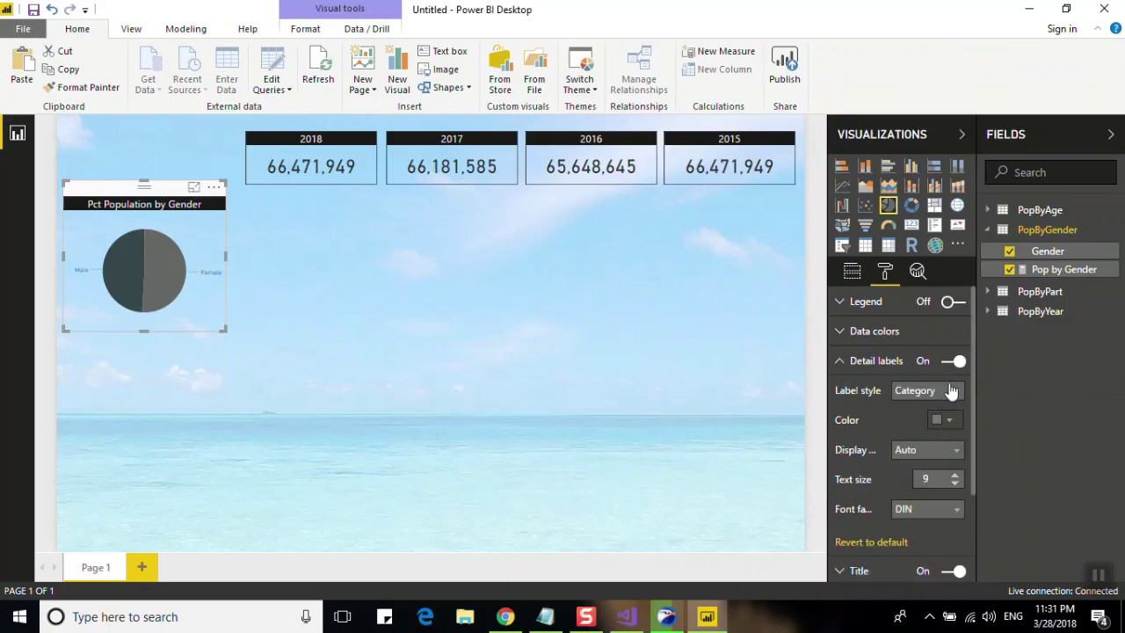
pyautogui.click(952, 391)
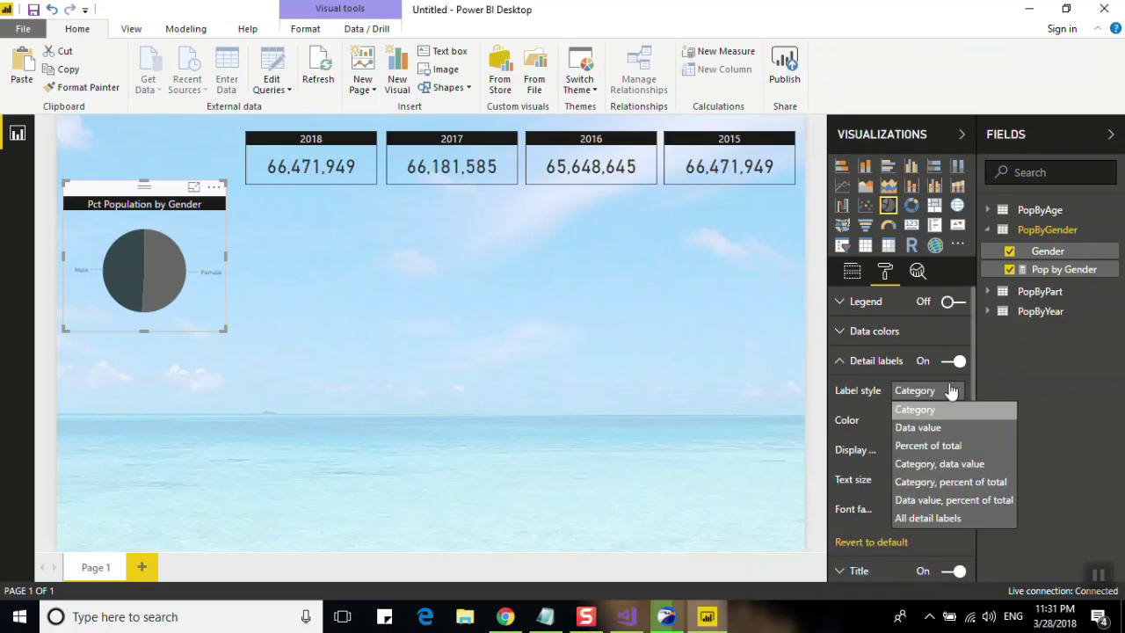
pyautogui.click(936, 486)
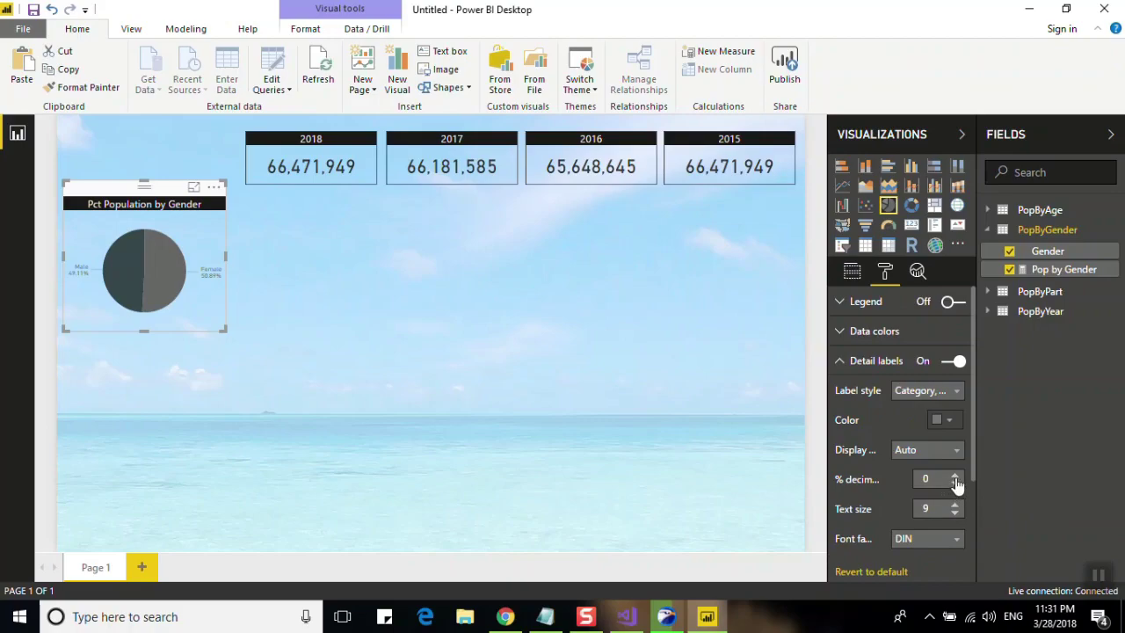
pyautogui.click(956, 476)
pyautogui.click(955, 477)
pyautogui.click(956, 478)
pyautogui.click(955, 478)
pyautogui.click(956, 484)
pyautogui.click(956, 483)
pyautogui.click(956, 506)
pyautogui.click(955, 506)
pyautogui.click(956, 505)
pyautogui.click(955, 505)
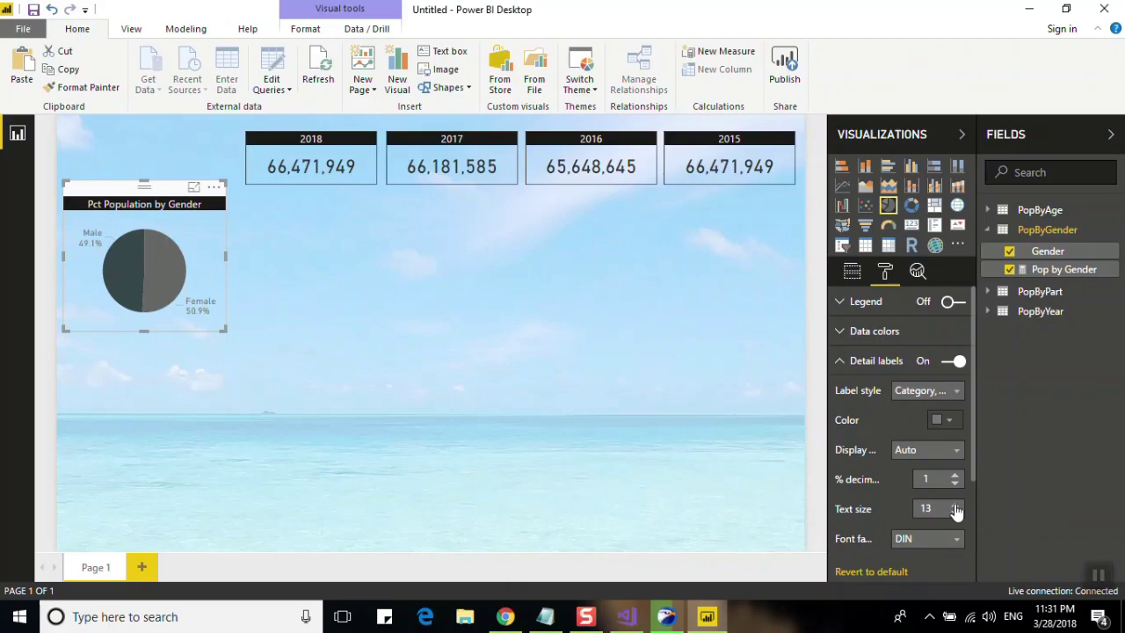
pyautogui.click(516, 388)
# Step: Enlarge the gender pie chart slightly to the right and down
pyautogui.click(223, 287)
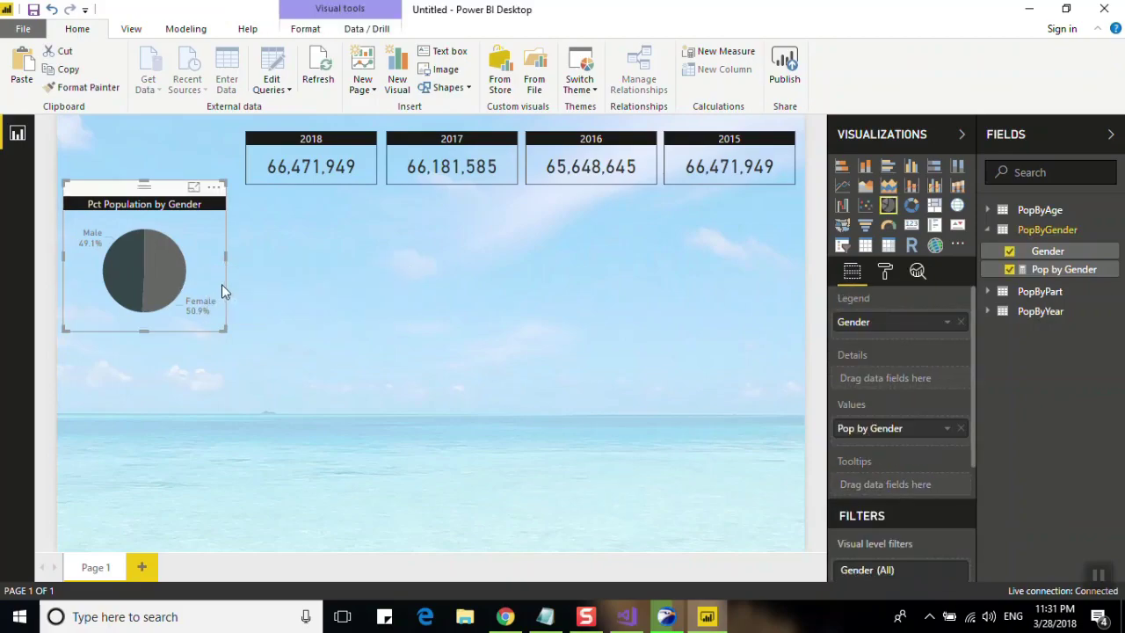
pyautogui.moveTo(226, 330); pyautogui.dragTo(234, 333)
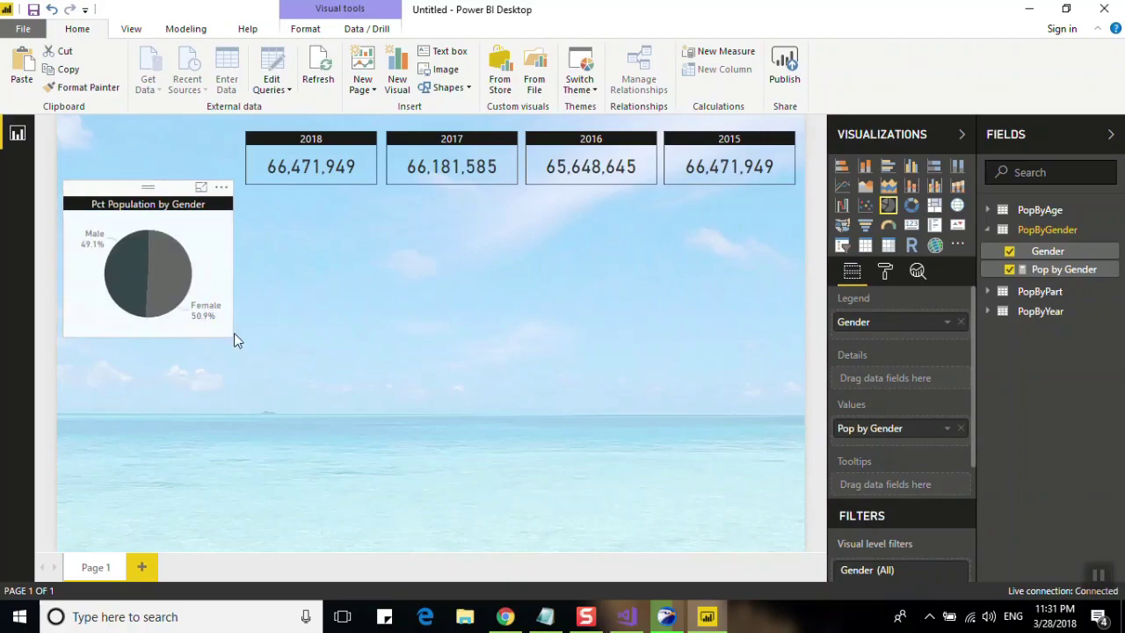
pyautogui.click(235, 336)
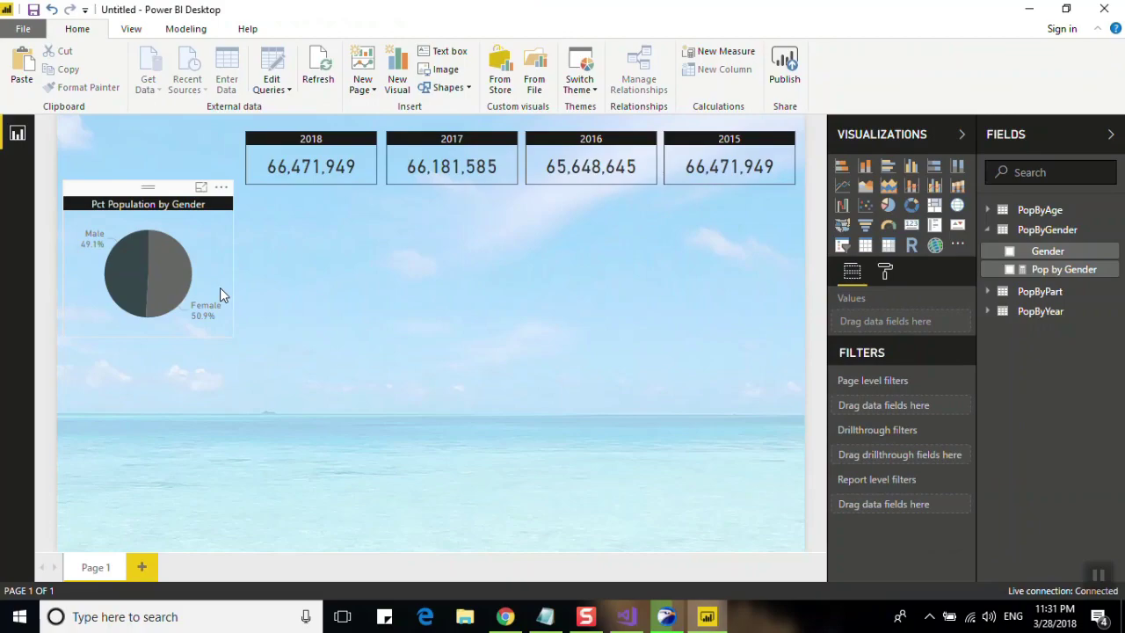
pyautogui.click(886, 273)
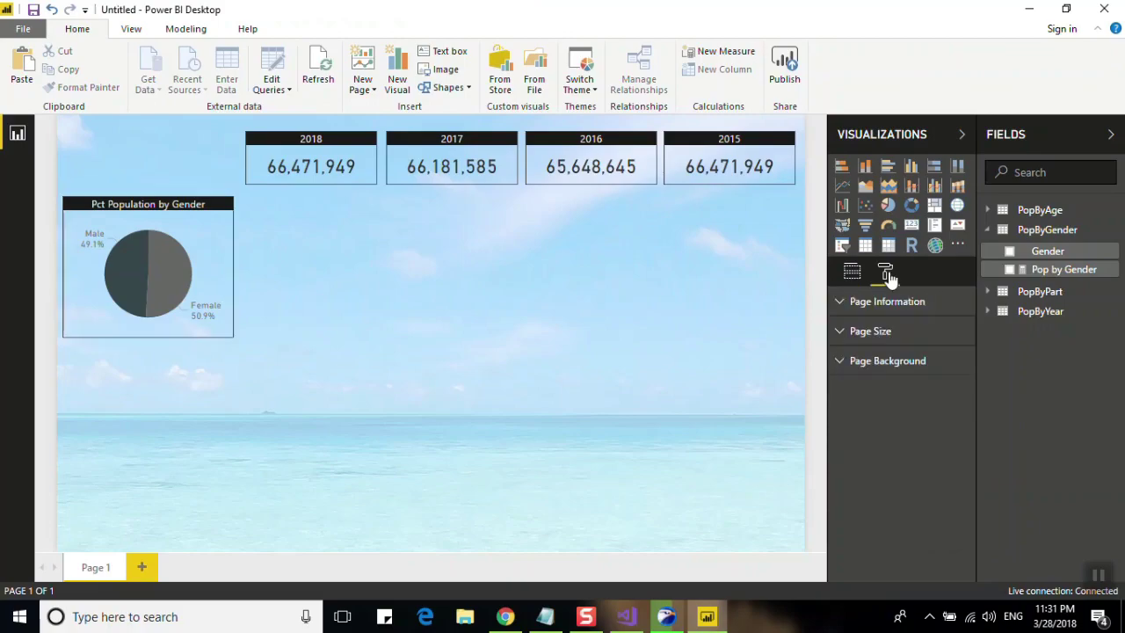
# Step: Give the pie chart a grey background at about 83% transparency
pyautogui.click(224, 273)
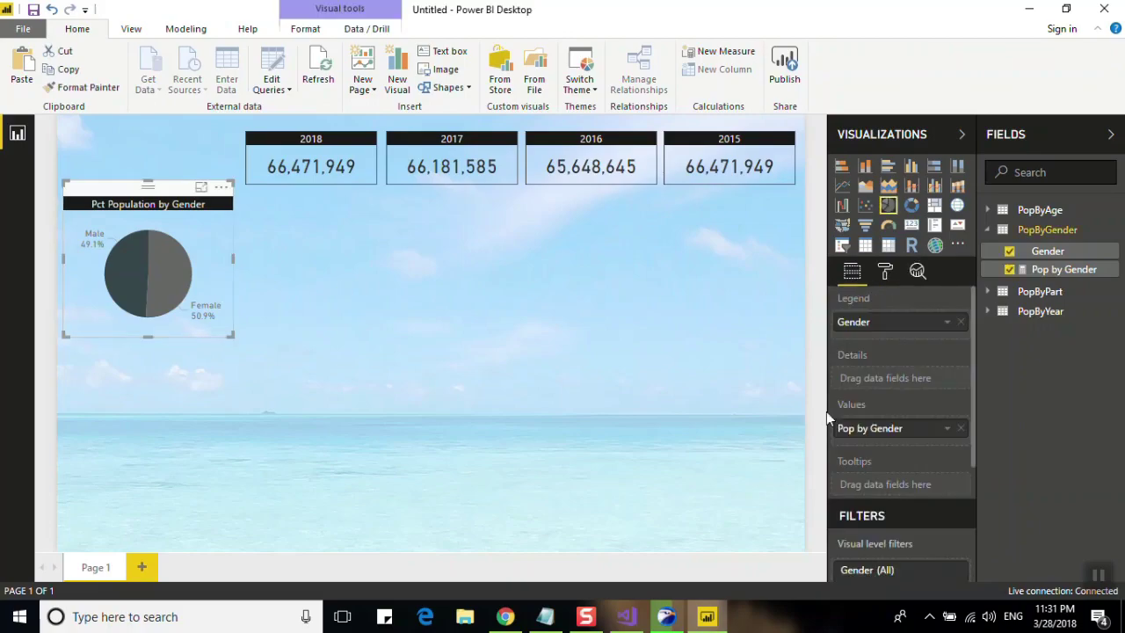
pyautogui.click(887, 285)
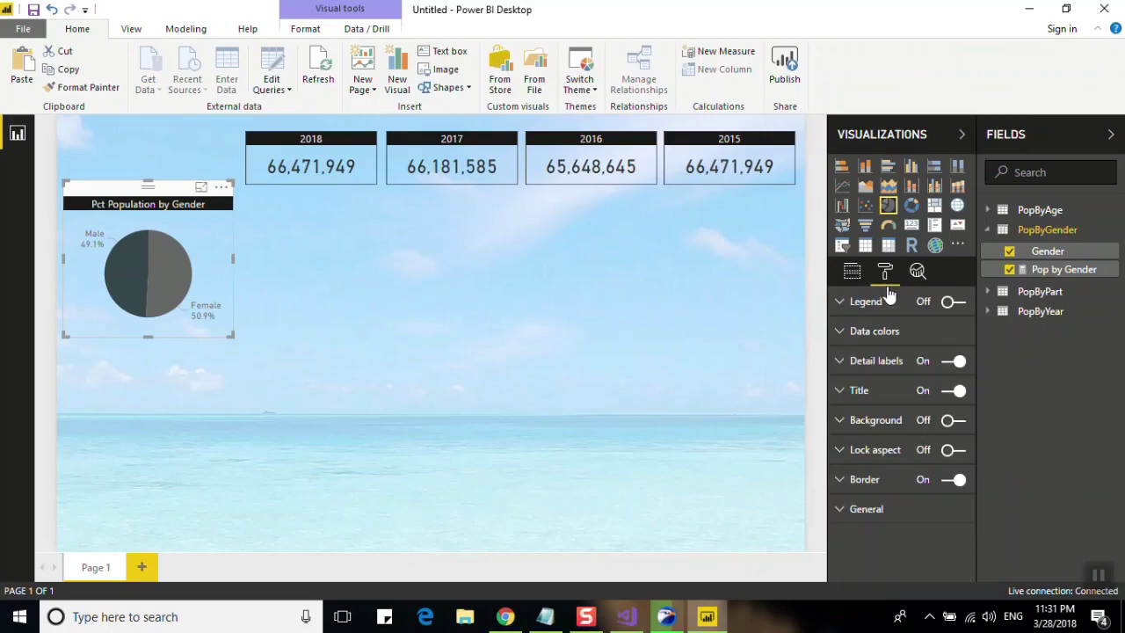
pyautogui.click(886, 420)
pyautogui.click(946, 422)
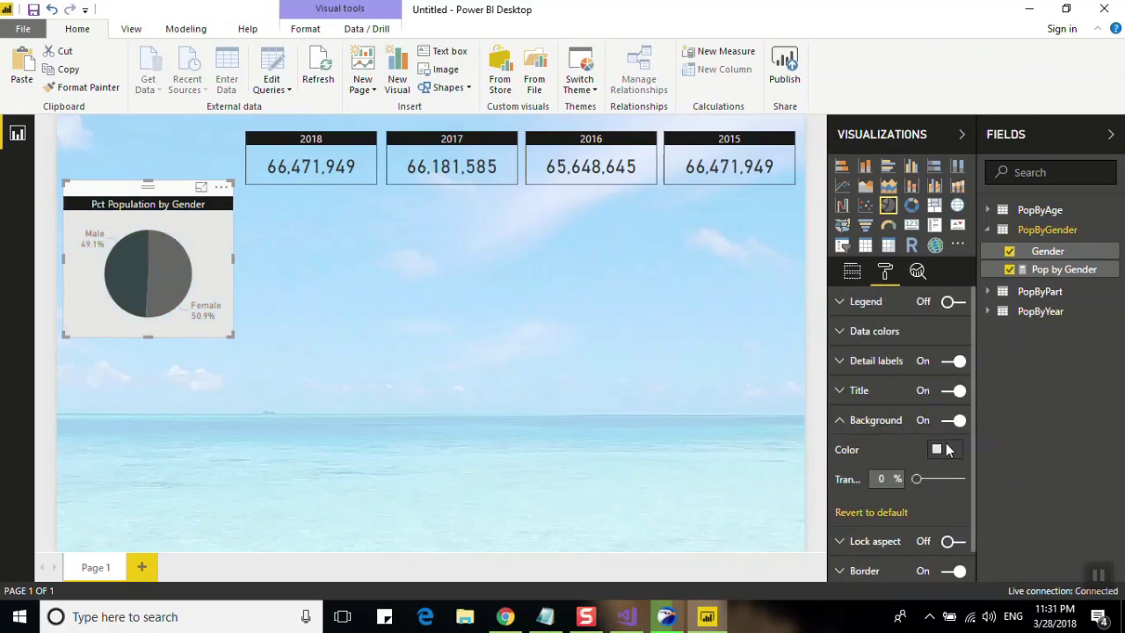
pyautogui.click(949, 451)
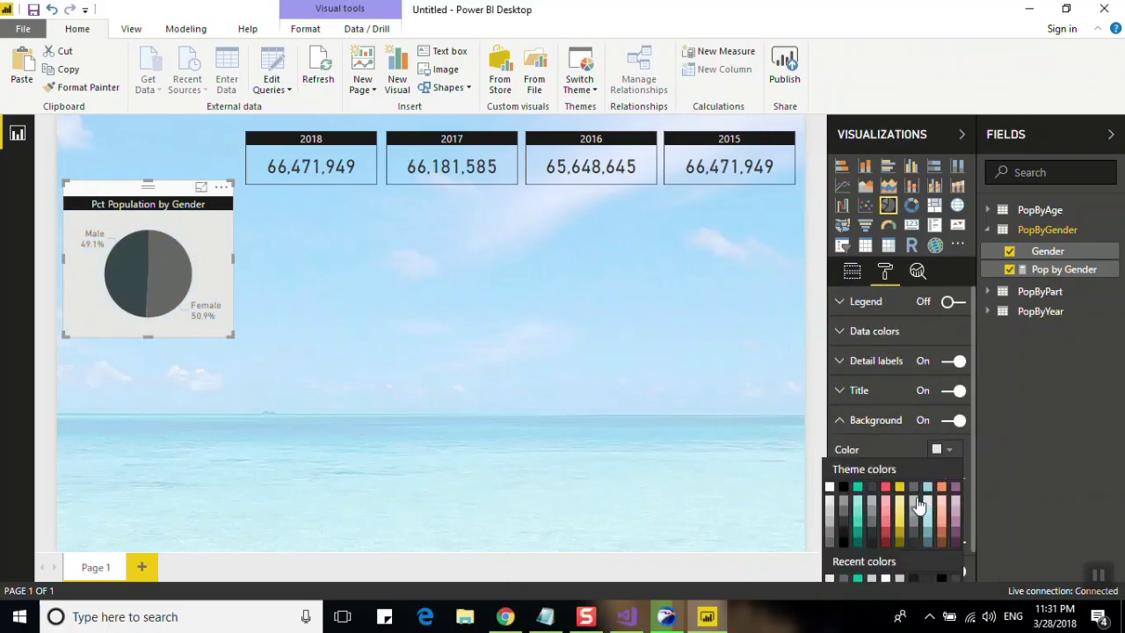
pyautogui.click(929, 501)
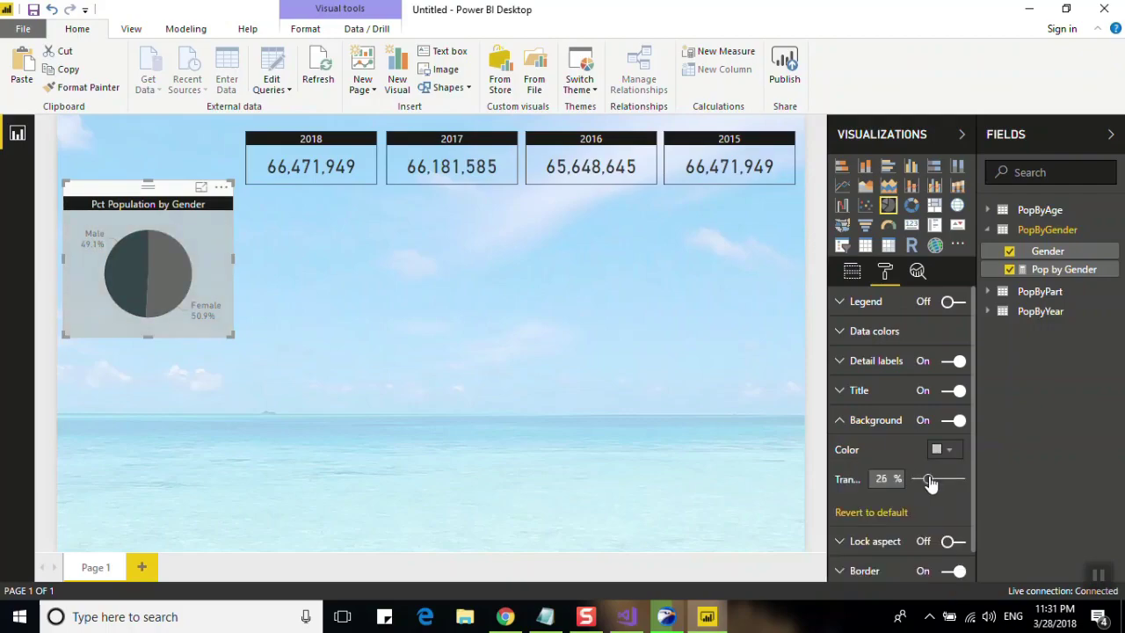
pyautogui.moveTo(931, 482); pyautogui.dragTo(953, 484)
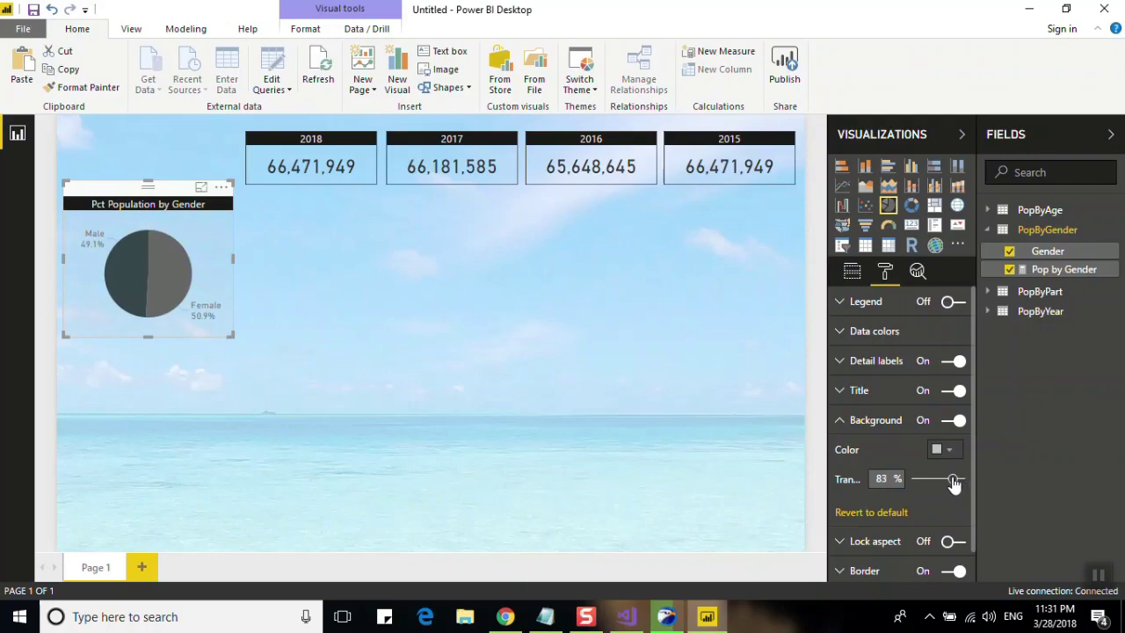
pyautogui.click(573, 380)
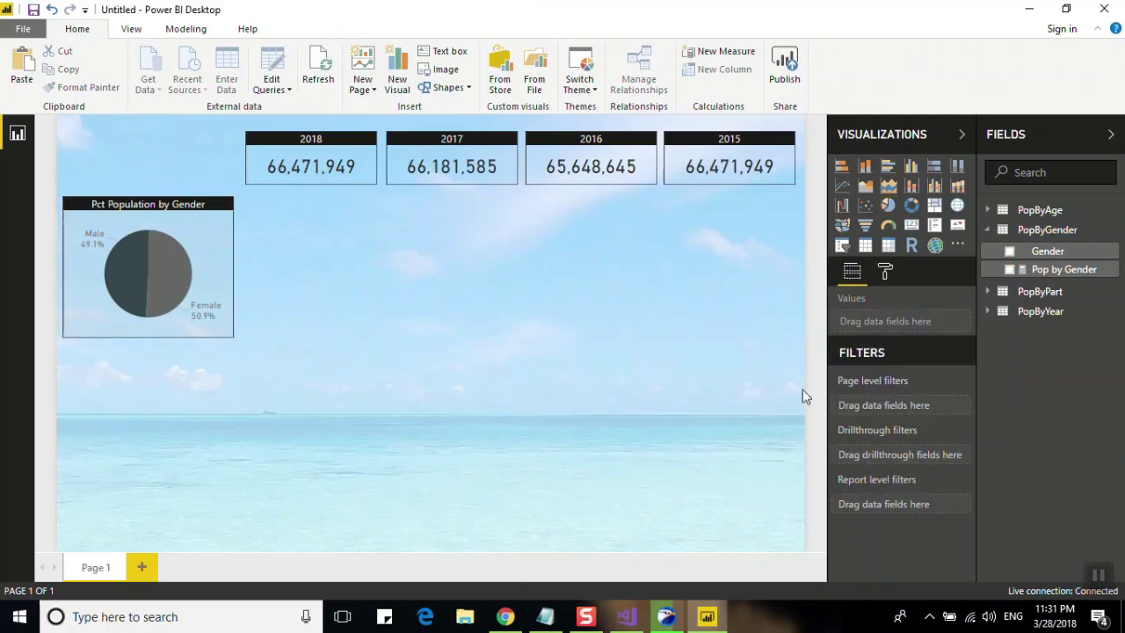
pyautogui.click(208, 281)
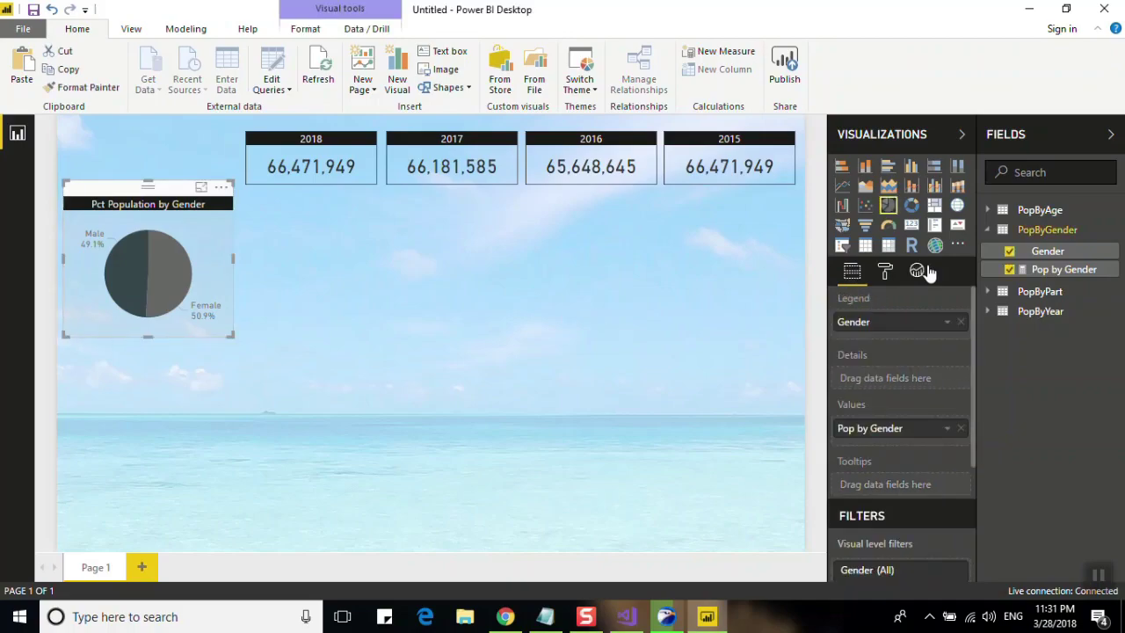
pyautogui.click(886, 271)
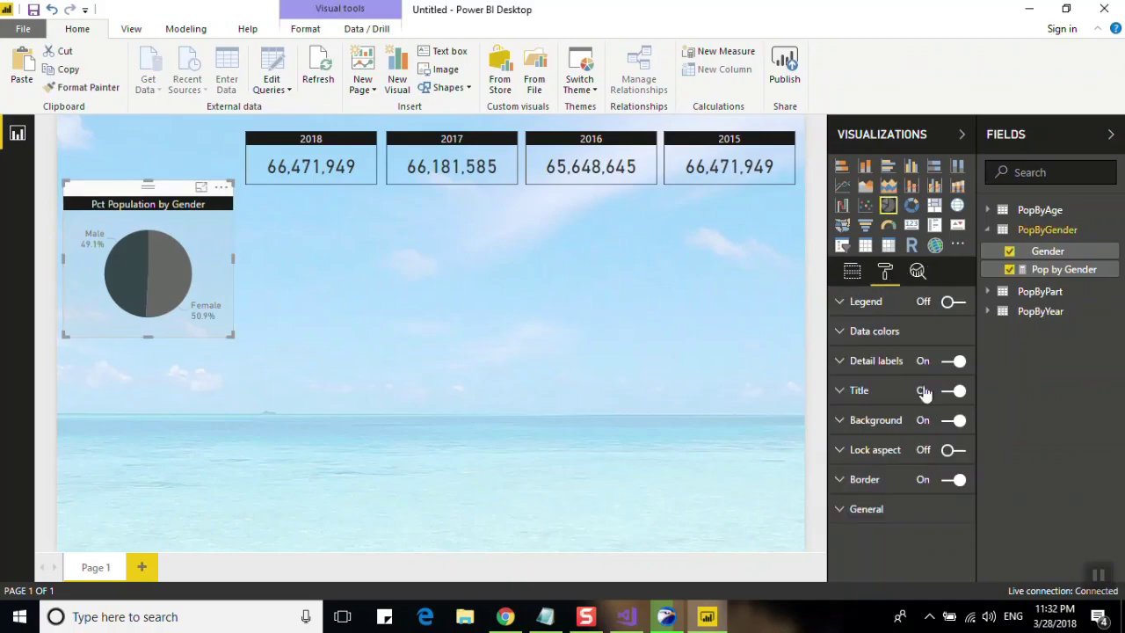
# Step: Turn off the pie's background and duplicate it into three pies across the row
pyautogui.click(955, 427)
pyautogui.hotkey('ctrl', 'c')
pyautogui.hotkey('ctrl', 'v')
pyautogui.moveTo(161, 197); pyautogui.dragTo(406, 205)
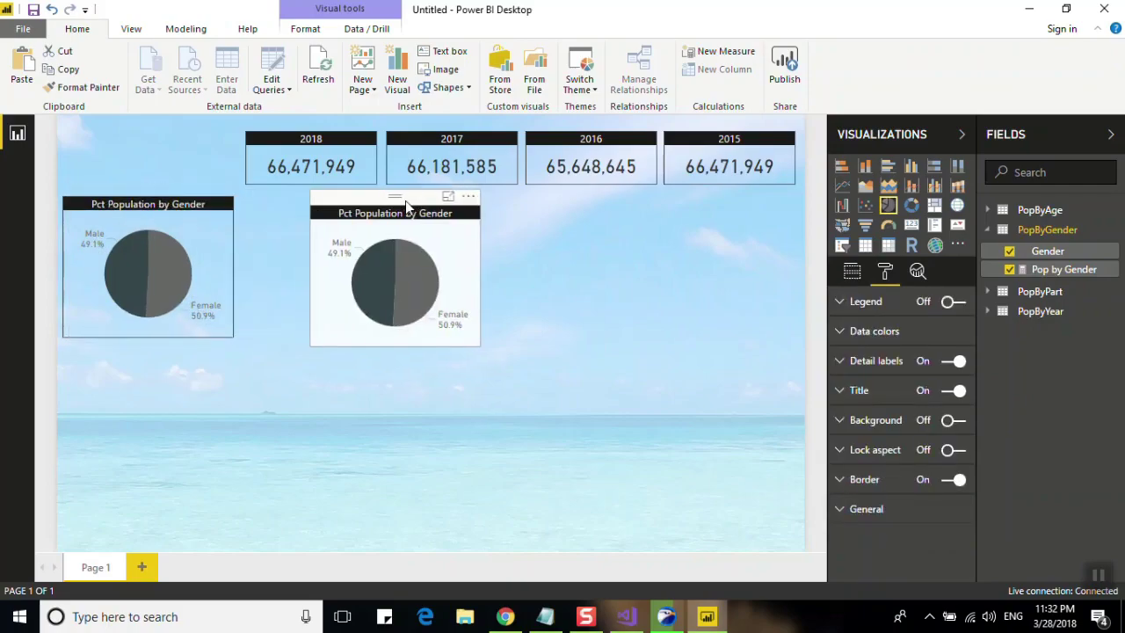
pyautogui.click(164, 188)
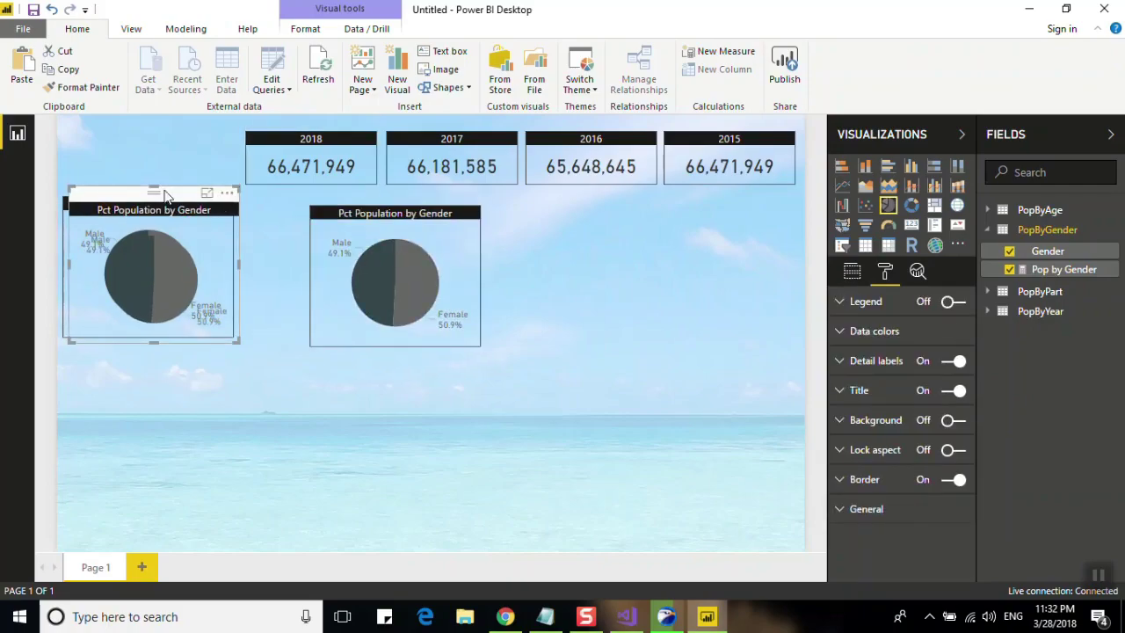
pyautogui.hotkey('ctrl', 'v')
pyautogui.moveTo(164, 188)
pyautogui.mouseDown()
pyautogui.moveTo(714, 207)
pyautogui.moveTo(723, 194)
pyautogui.mouseUp()
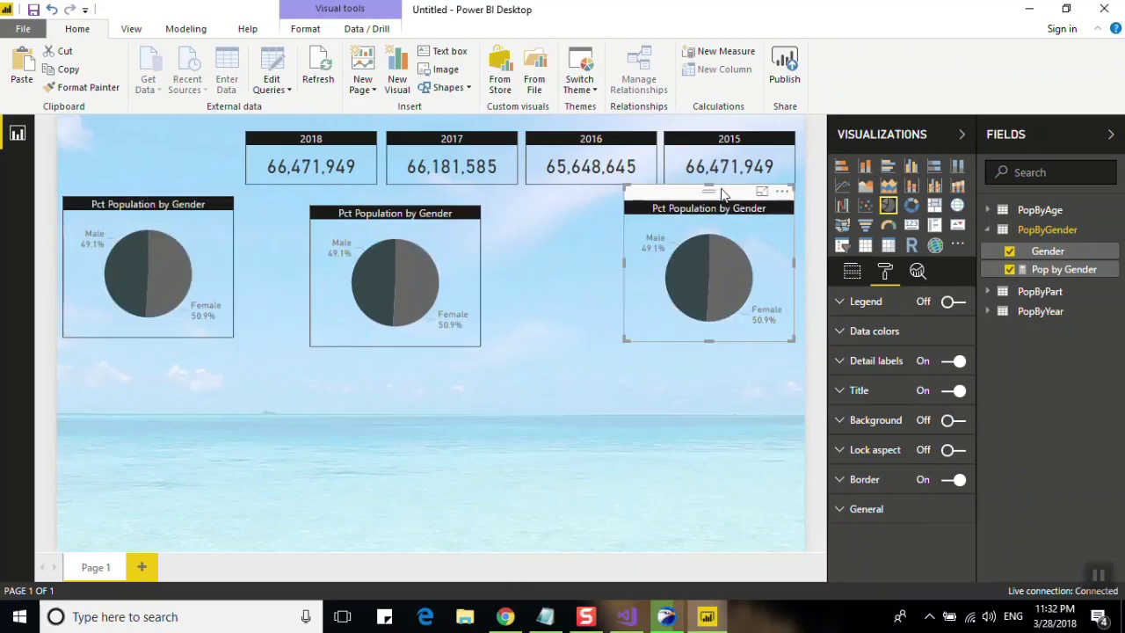
# Step: Widen the left and middle pies and adjust the middle pie's position and height
pyautogui.moveTo(625, 259); pyautogui.dragTo(578, 249)
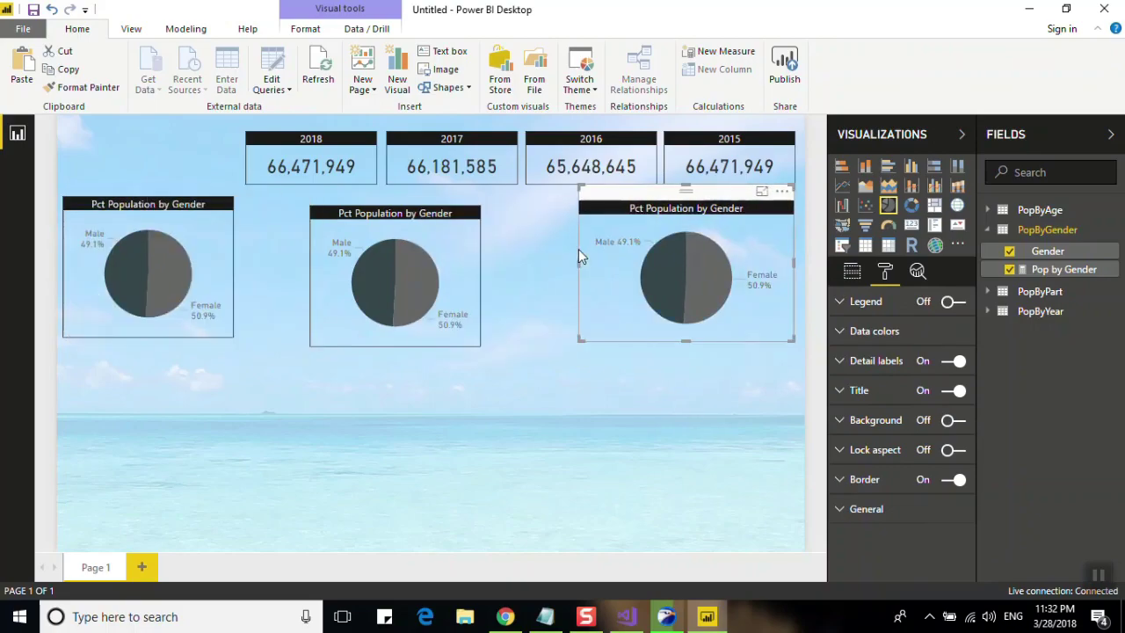
pyautogui.click(444, 268)
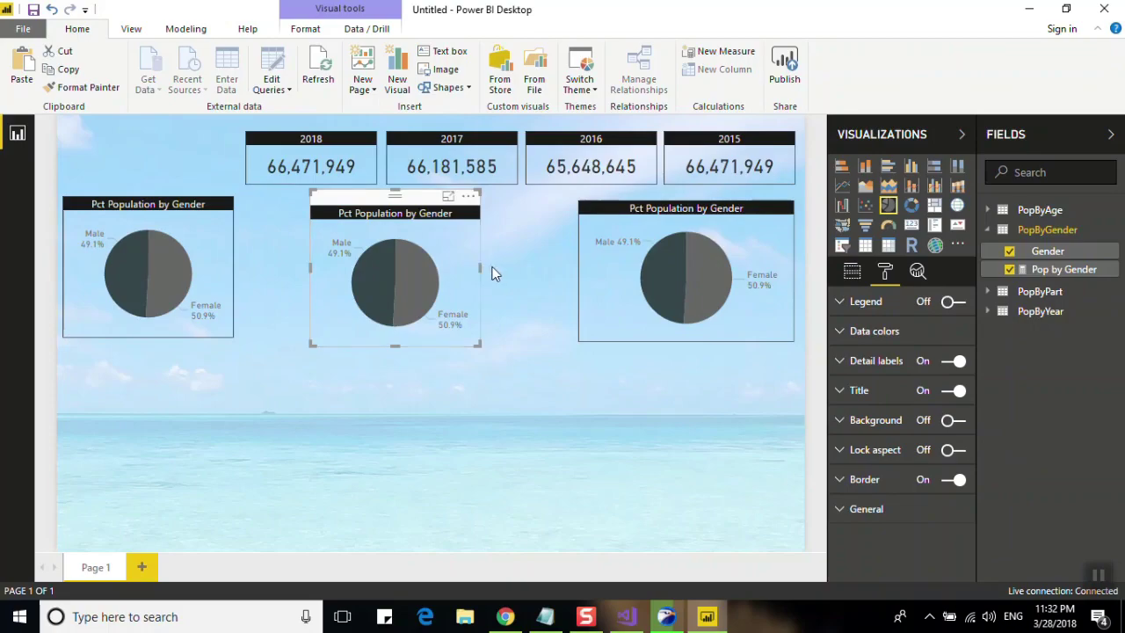
pyautogui.moveTo(479, 268)
pyautogui.mouseDown()
pyautogui.moveTo(561, 268)
pyautogui.moveTo(549, 262)
pyautogui.mouseUp()
pyautogui.click(199, 248)
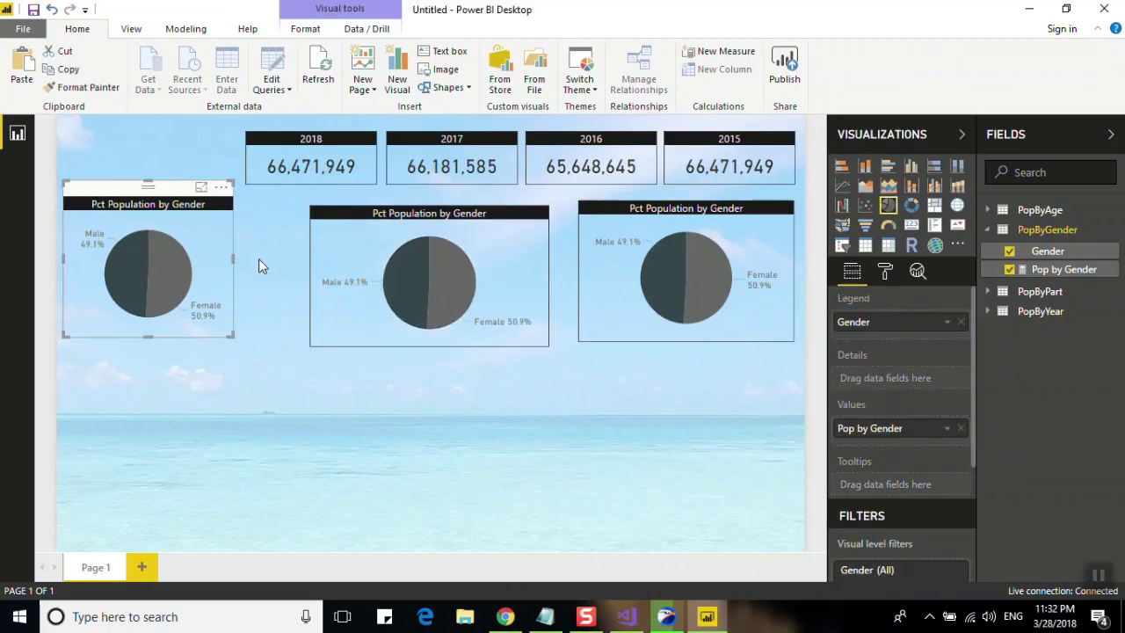
pyautogui.moveTo(234, 259); pyautogui.dragTo(297, 262)
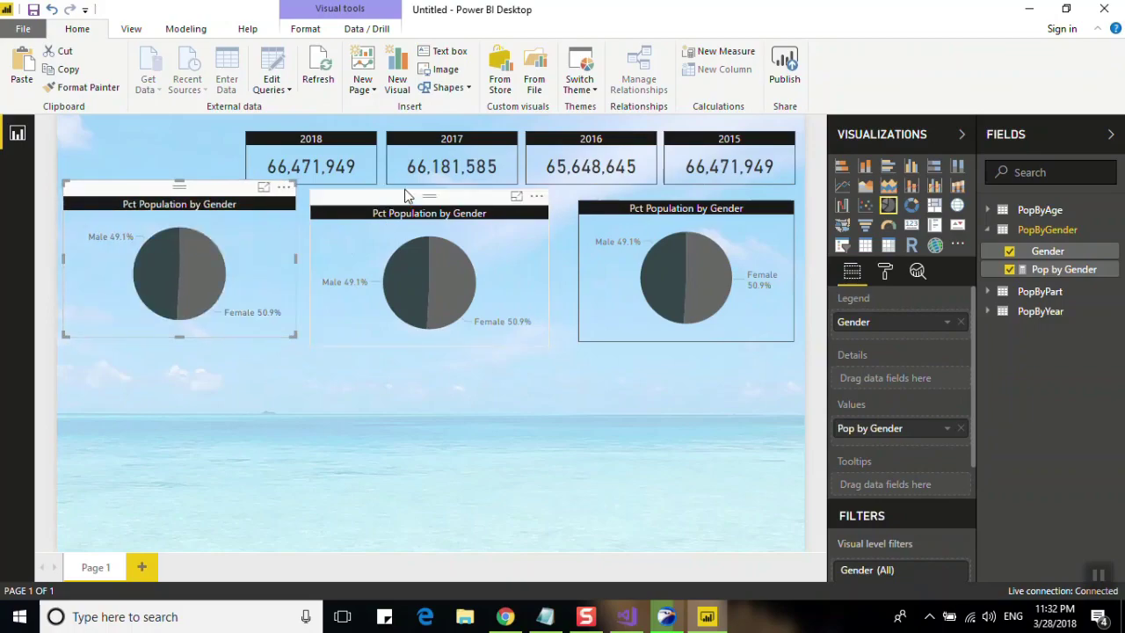
pyautogui.moveTo(429, 195); pyautogui.dragTo(429, 184)
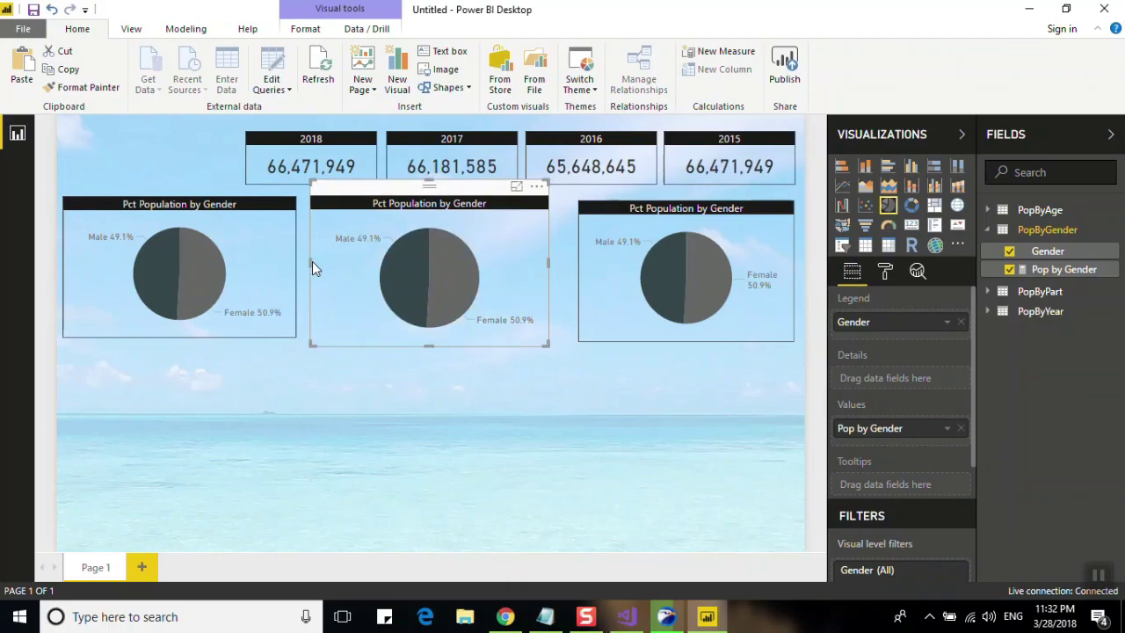
pyautogui.moveTo(312, 261); pyautogui.dragTo(301, 262)
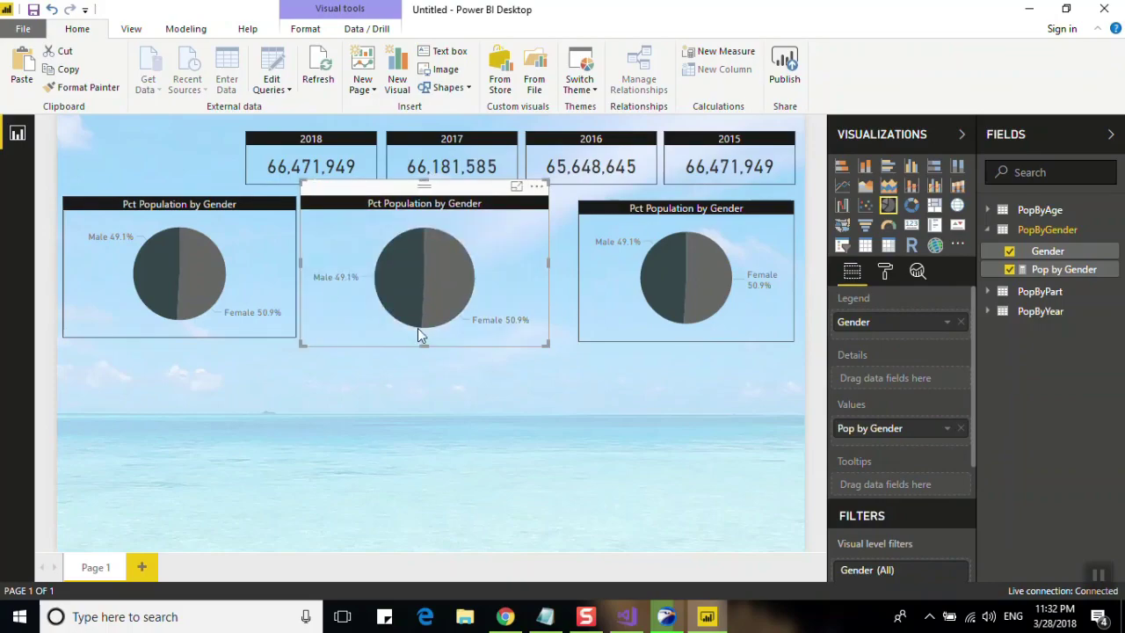
pyautogui.moveTo(424, 346); pyautogui.dragTo(423, 337)
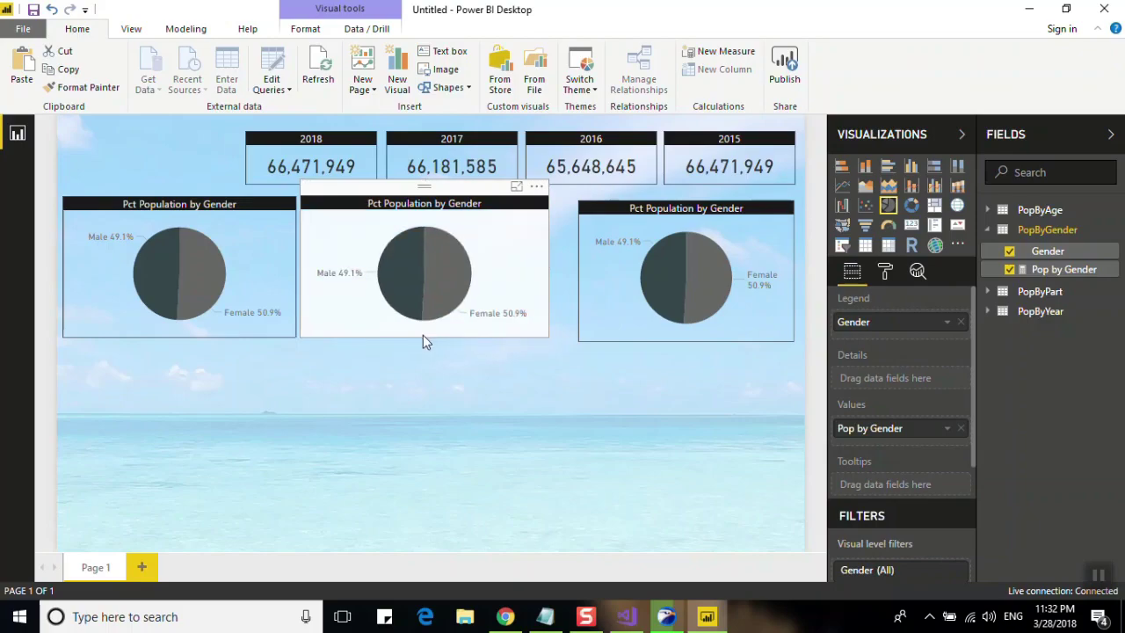
# Step: Resize the right pie's left, top and bottom edges to sit under the 2015 card
pyautogui.click(602, 296)
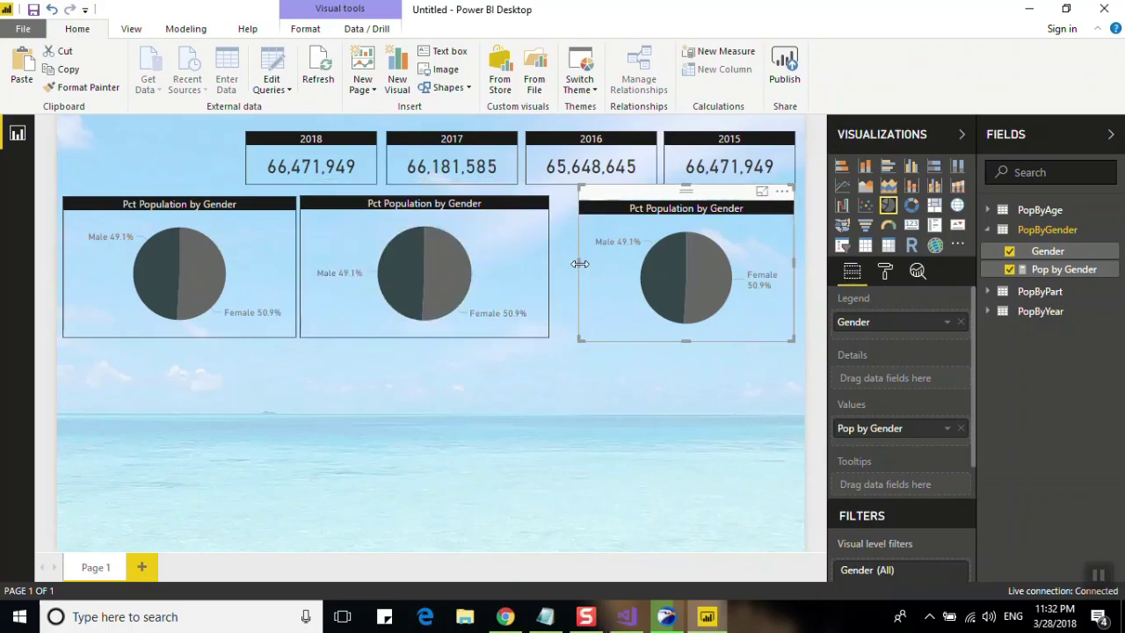
pyautogui.moveTo(581, 263); pyautogui.dragTo(556, 264)
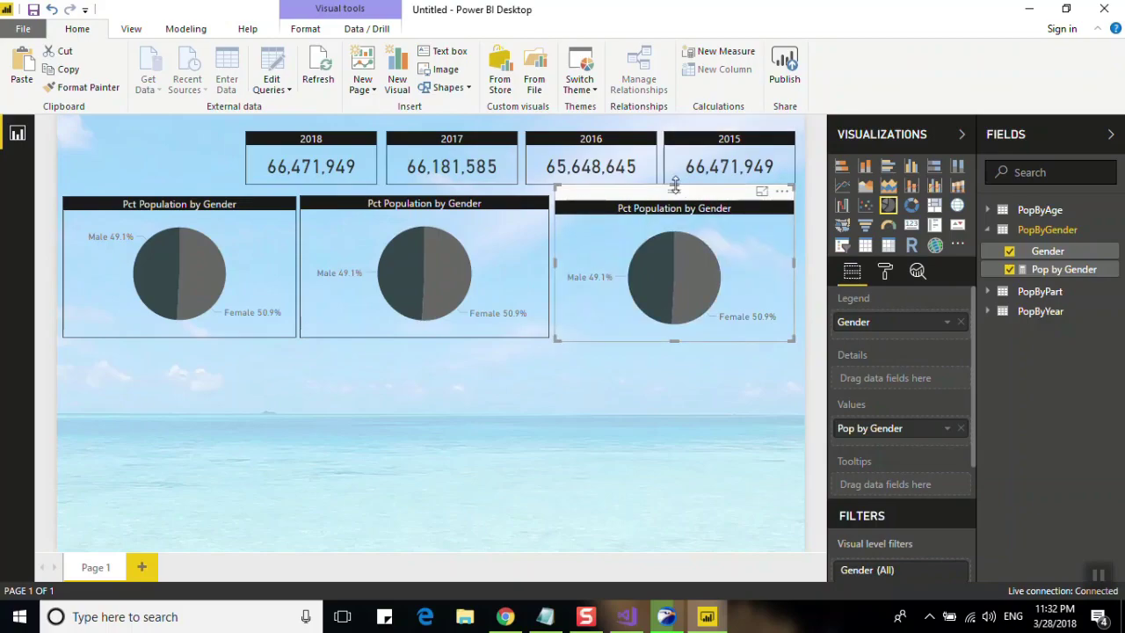
pyautogui.moveTo(675, 184); pyautogui.dragTo(674, 178)
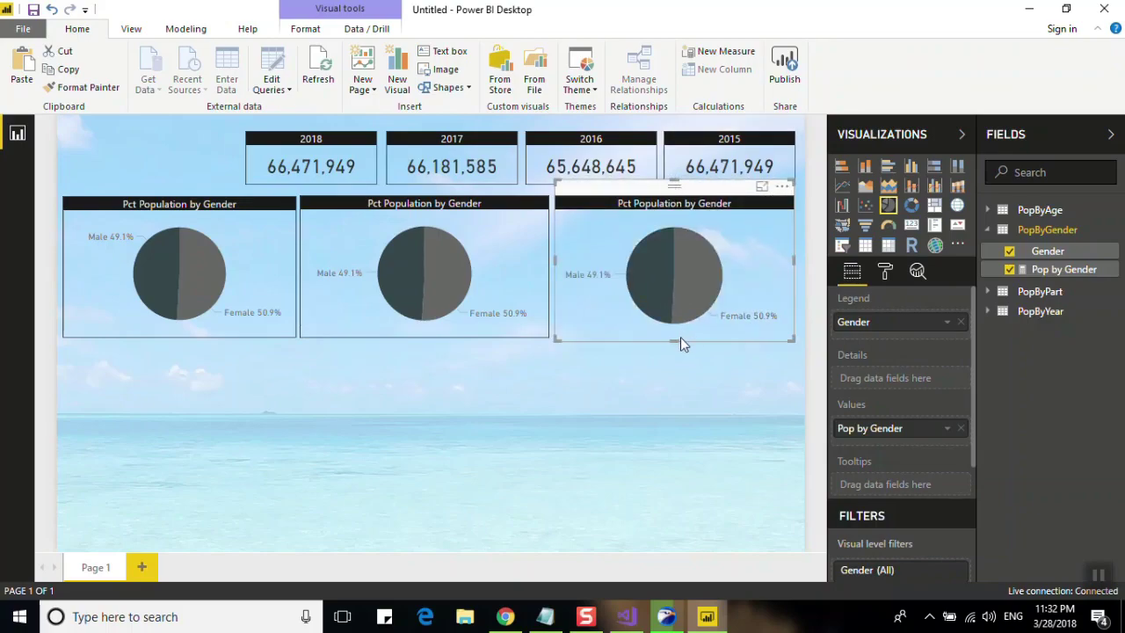
pyautogui.moveTo(674, 340); pyautogui.dragTo(675, 337)
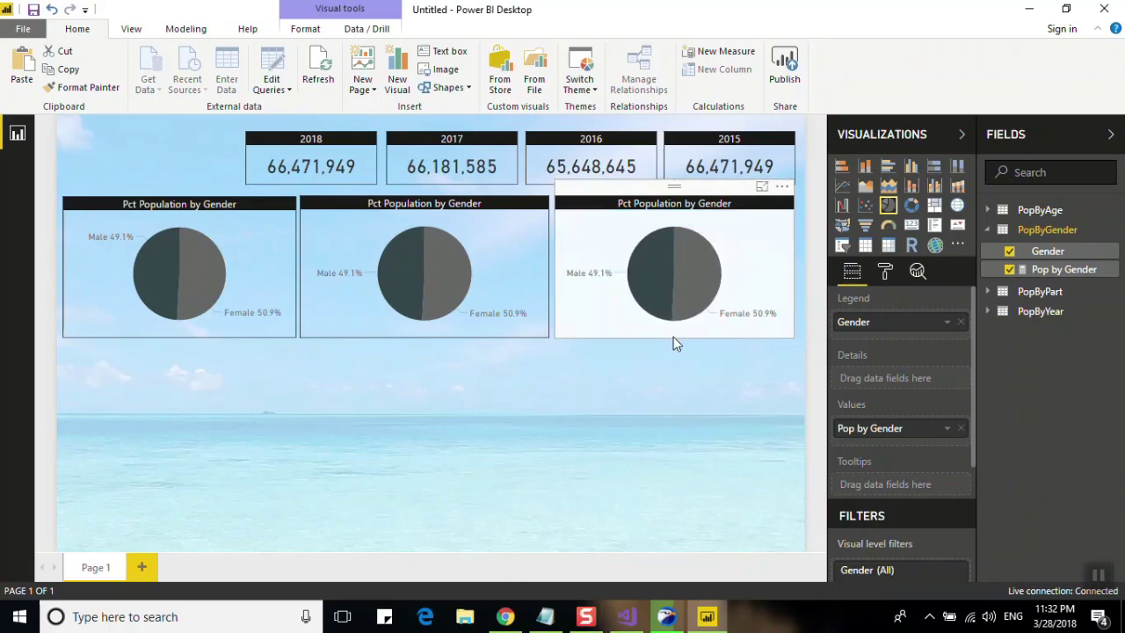
pyautogui.click(503, 292)
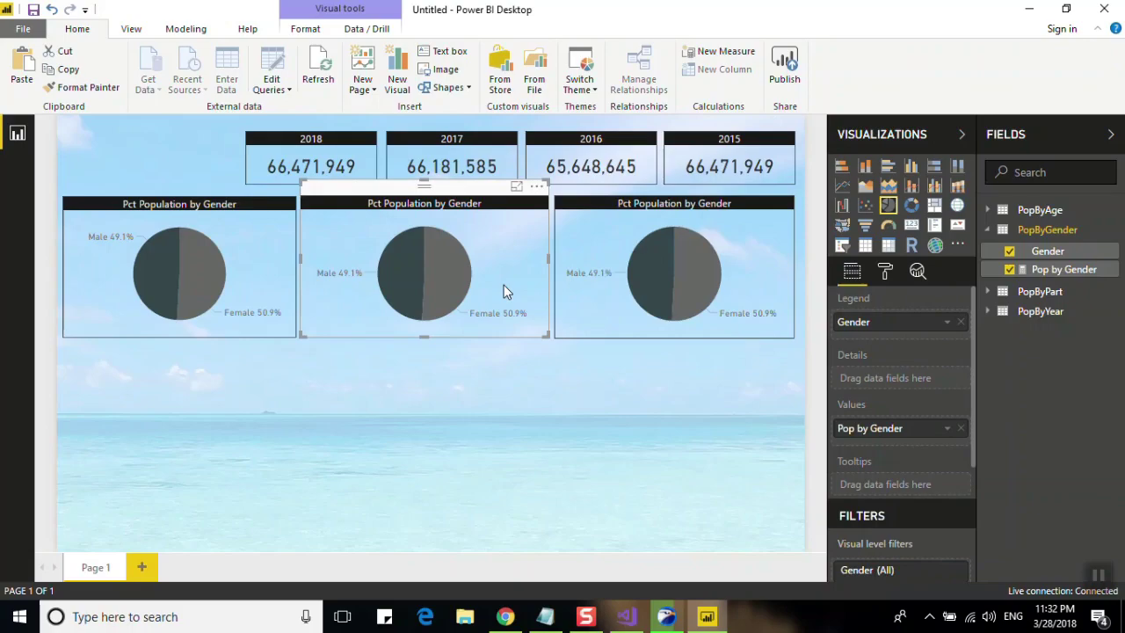
# Step: Switch the middle pie to Pop by Age values with Age as legend, removing Pop by Gender
pyautogui.click(988, 212)
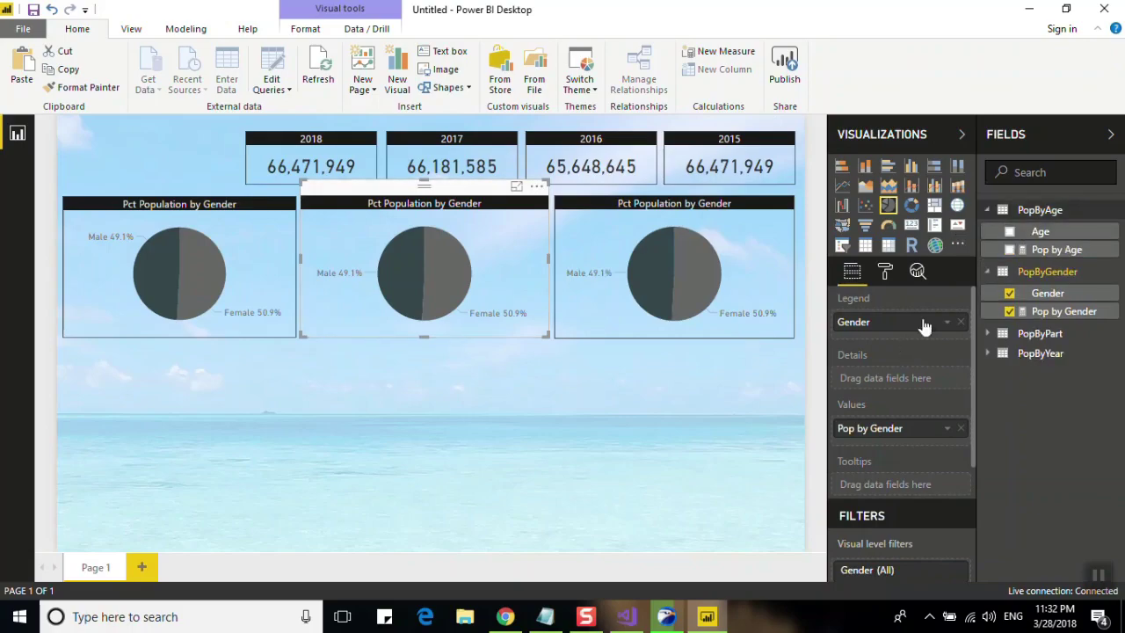
pyautogui.moveTo(1038, 232)
pyautogui.mouseDown()
pyautogui.moveTo(915, 331)
pyautogui.moveTo(958, 327)
pyautogui.mouseUp()
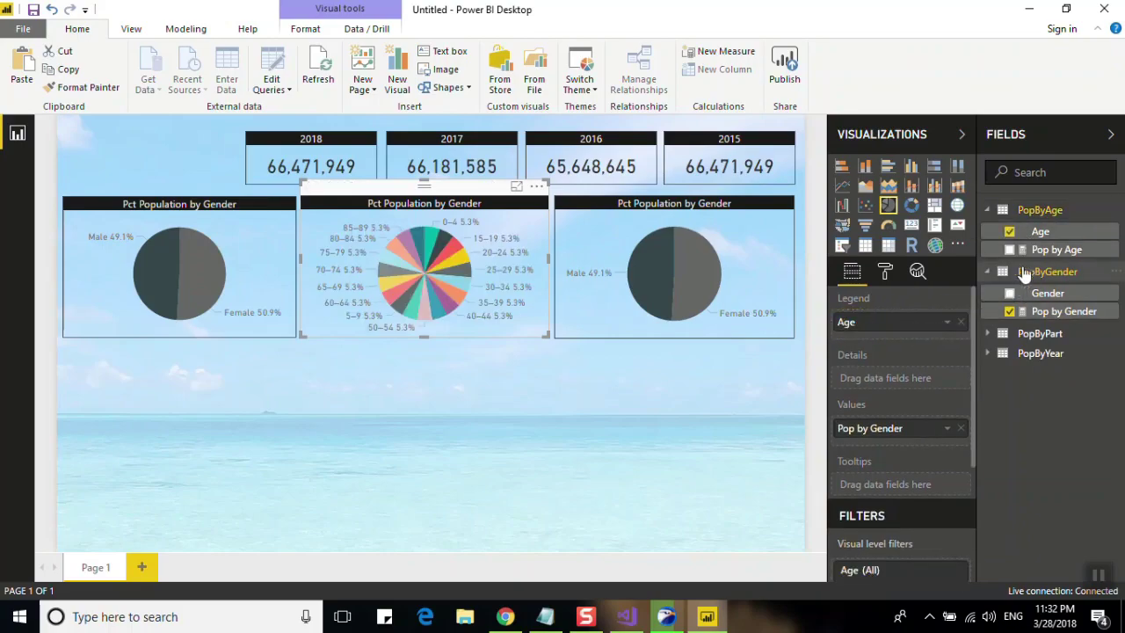
pyautogui.moveTo(1055, 250); pyautogui.dragTo(896, 449)
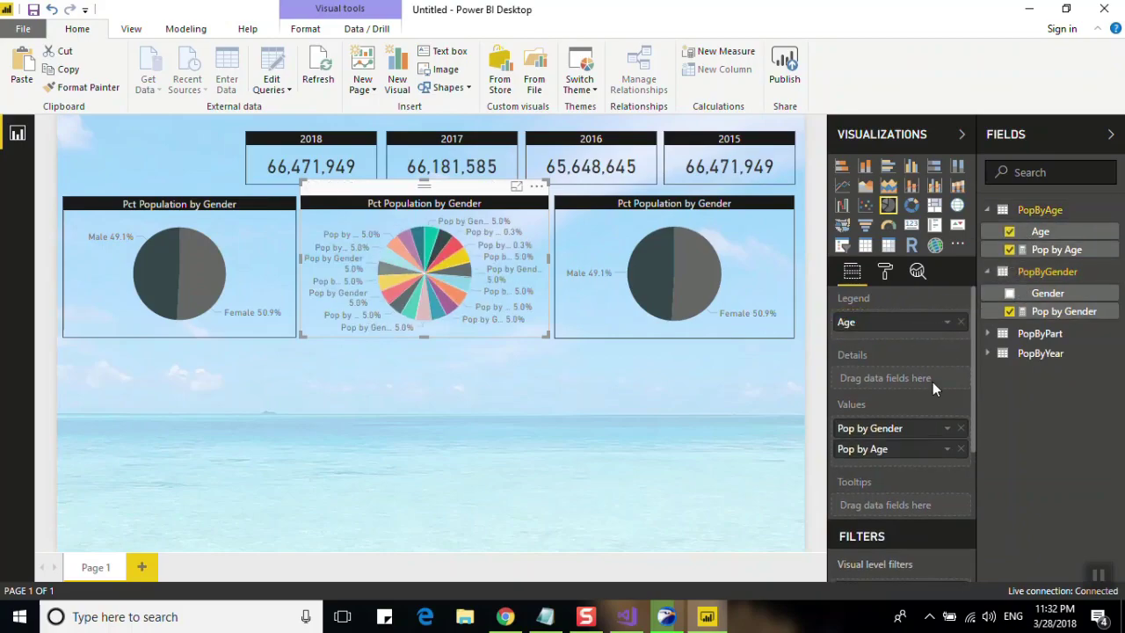
pyautogui.click(961, 428)
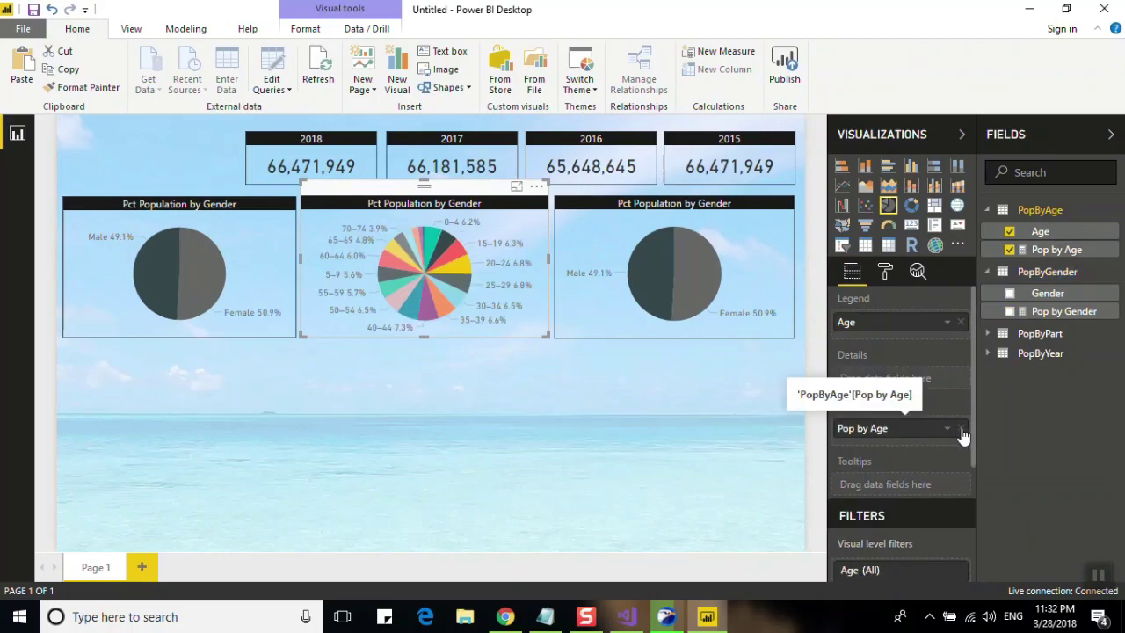
pyautogui.click(895, 276)
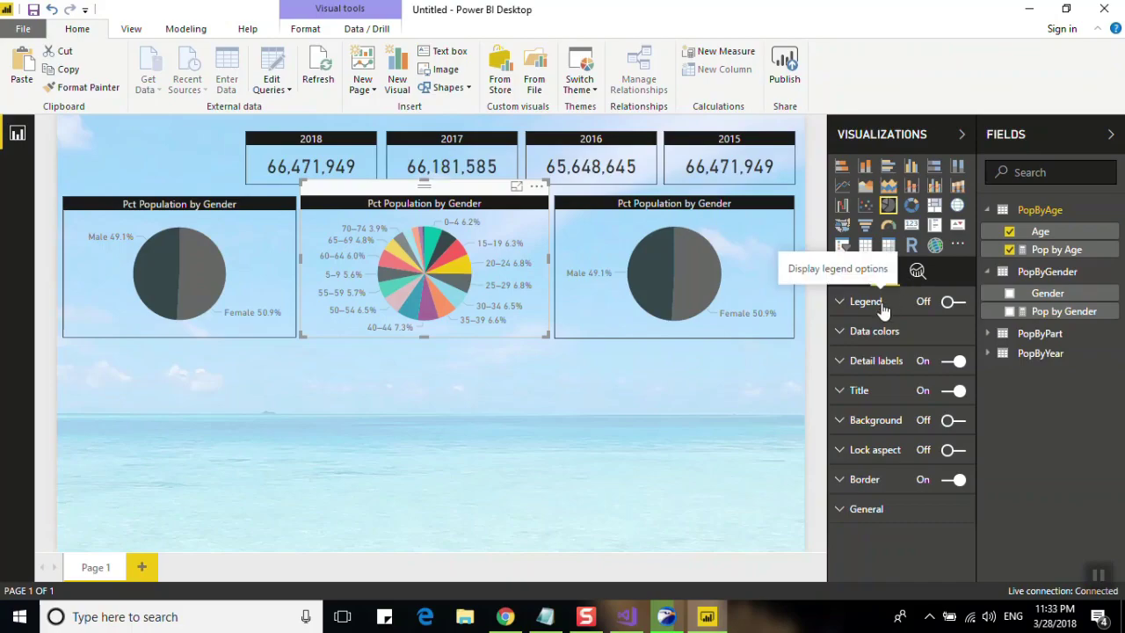
# Step: Replace 'Gender' with 'Age' in the middle pie's title, making it 'Pct Population by Age'
pyautogui.click(879, 395)
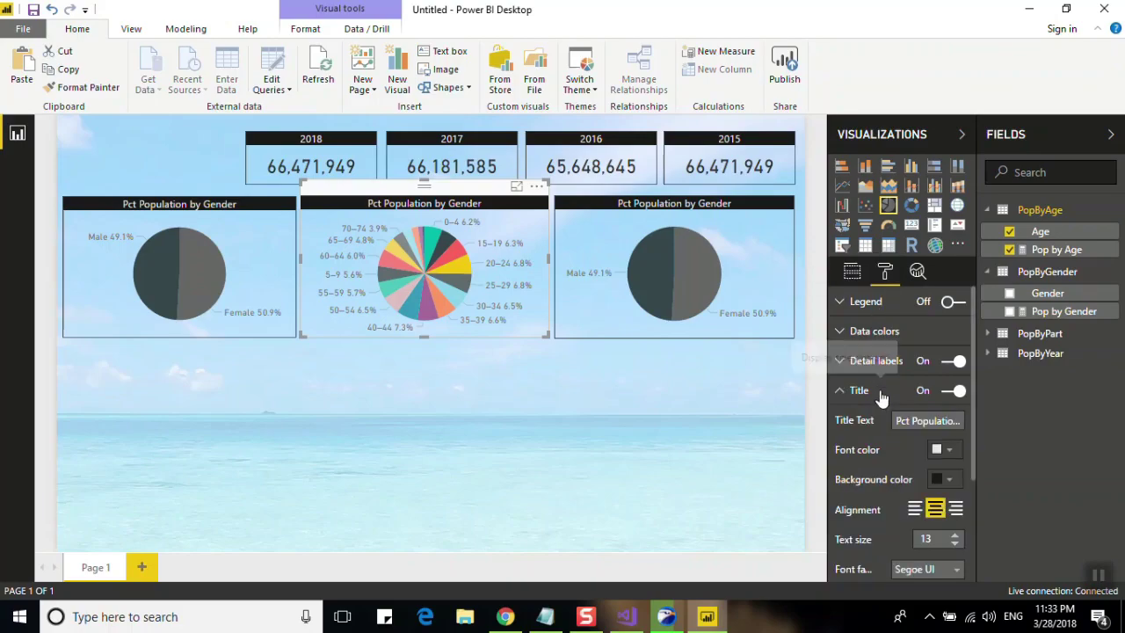
pyautogui.click(903, 425)
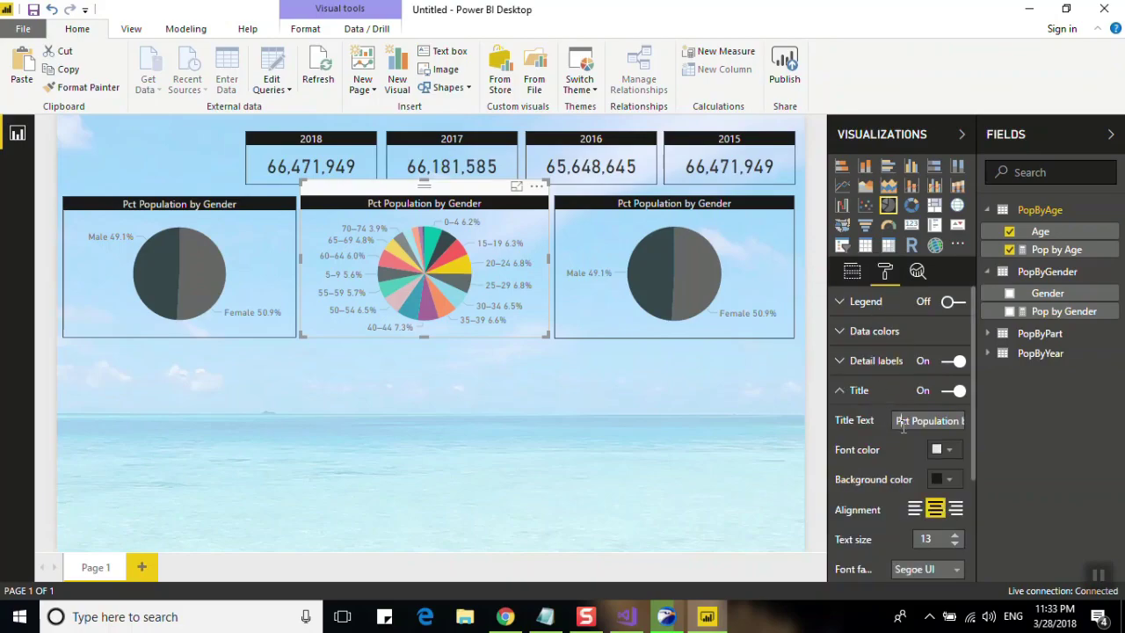
pyautogui.press('End')
pyautogui.press('BackSpace')
pyautogui.press('BackSpace')
pyautogui.press('BackSpace')
pyautogui.press('BackSpace')
pyautogui.press('BackSpace')
pyautogui.press('BackSpace')
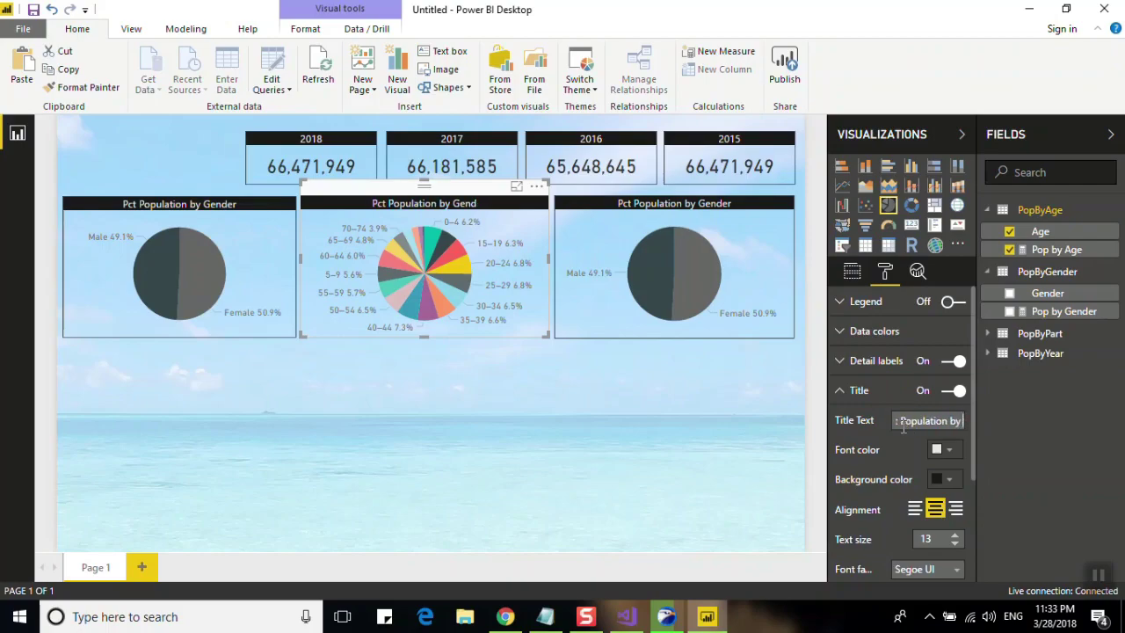
pyautogui.write('Age')
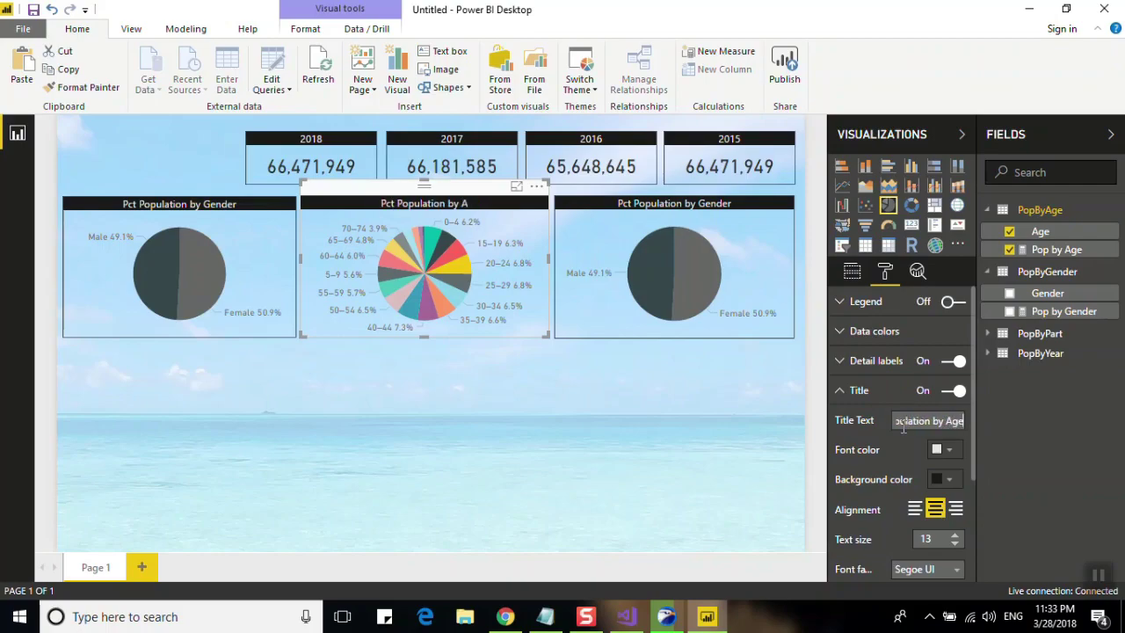
pyautogui.click(505, 284)
# Step: Colour the 0–4 age slice white and the 10–14 slice light gray
pyautogui.click(866, 390)
pyautogui.click(879, 341)
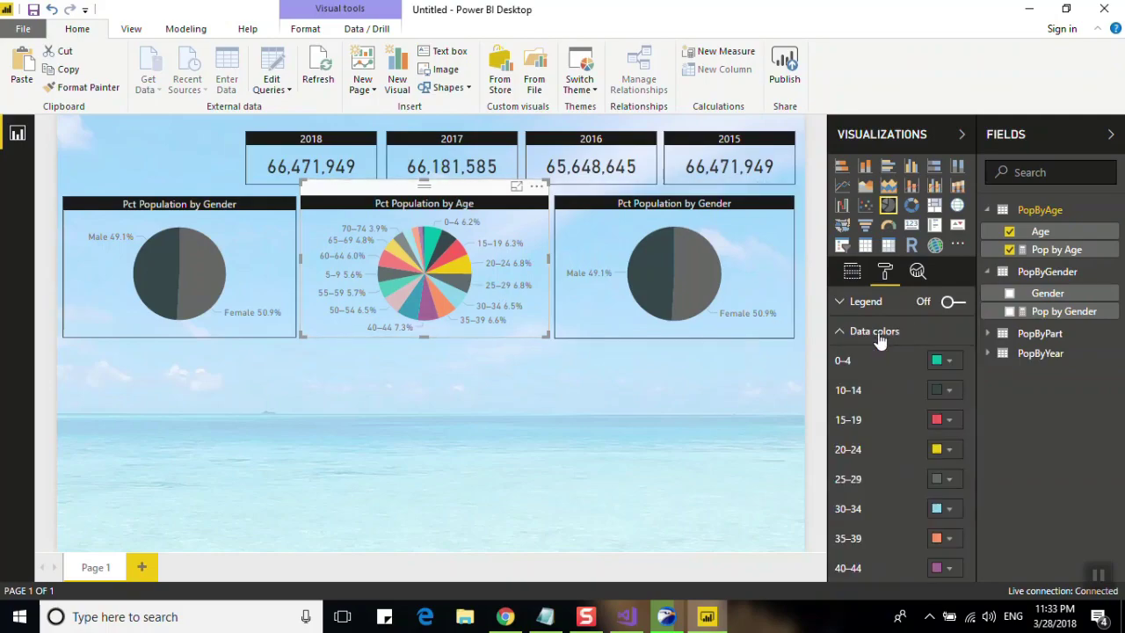
pyautogui.click(942, 362)
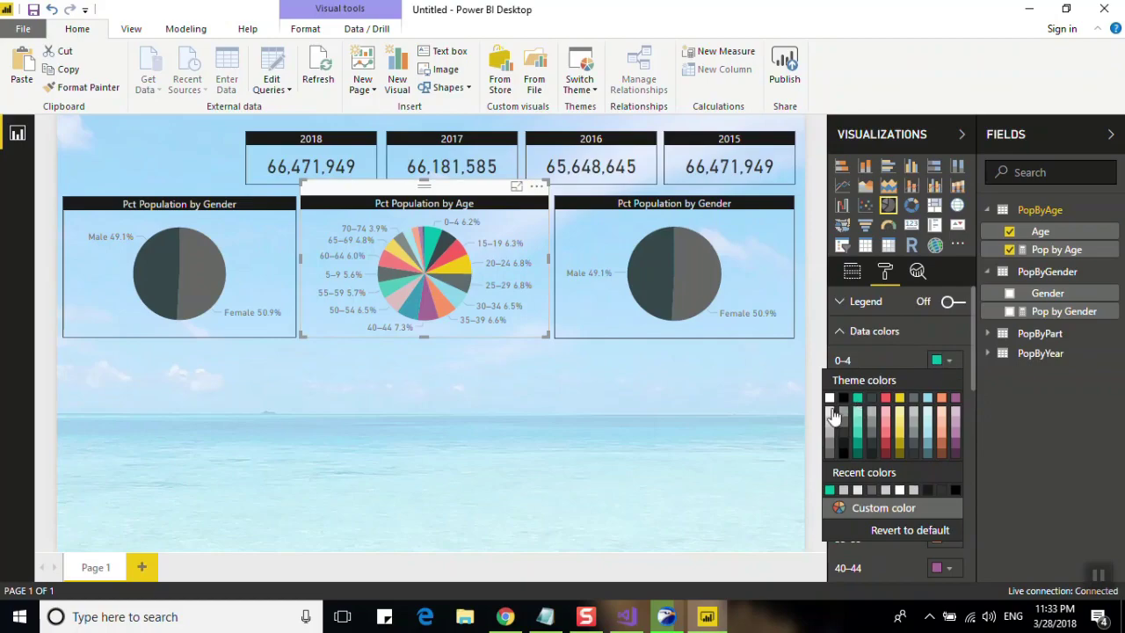
pyautogui.click(829, 410)
pyautogui.click(955, 393)
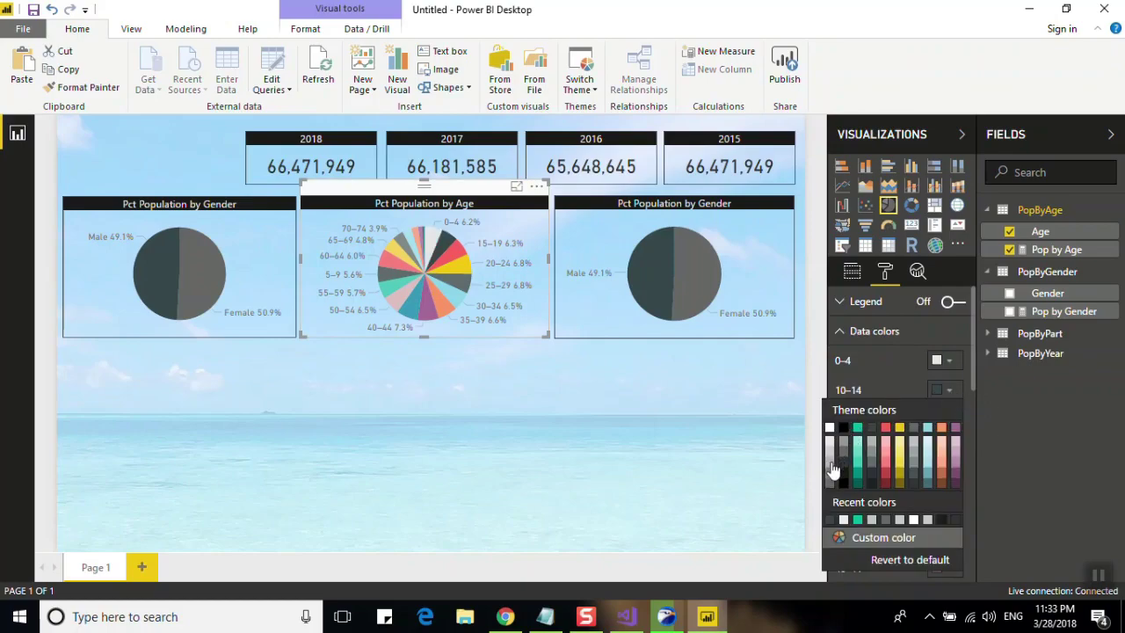
pyautogui.click(830, 466)
# Step: Make the 15–19 slice dark gray, 20–24 gray and 25–29 darker gray
pyautogui.click(949, 422)
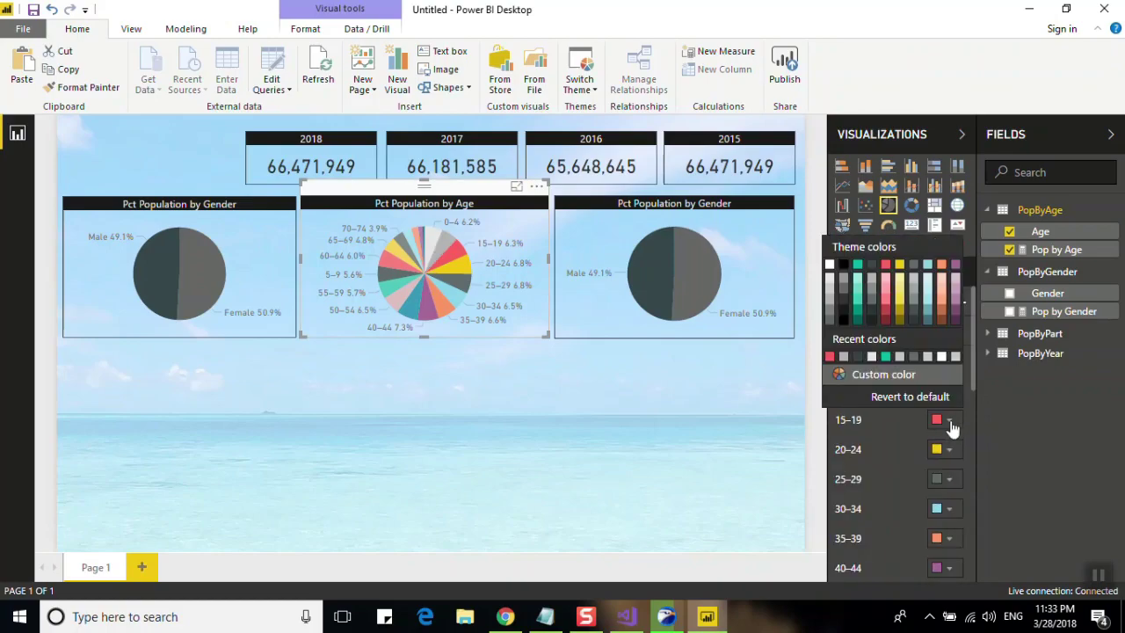
pyautogui.click(834, 328)
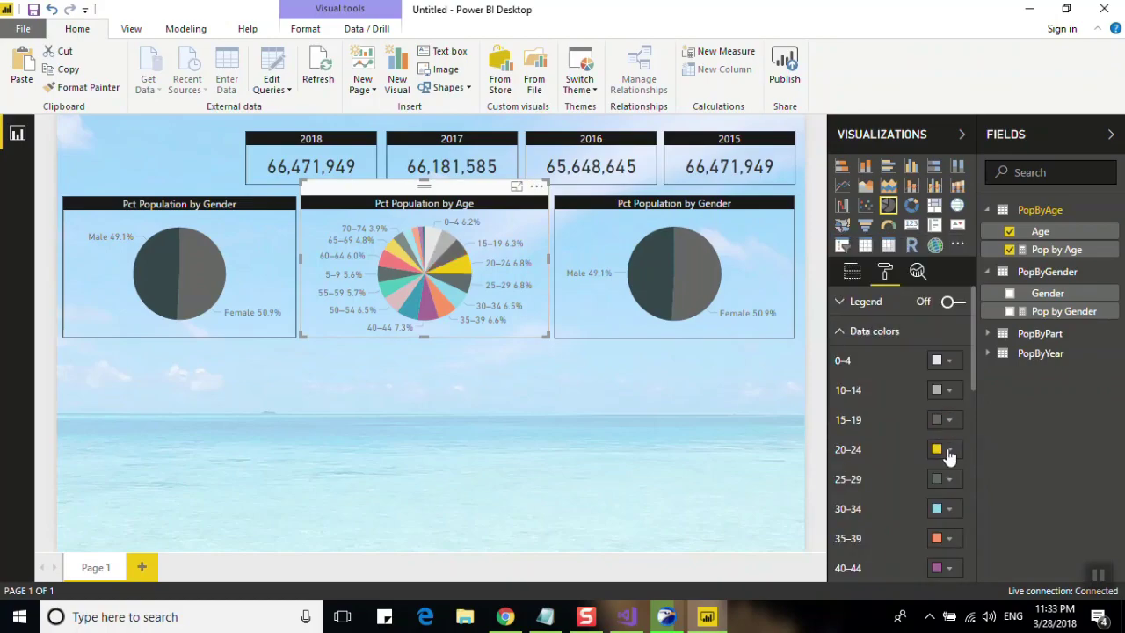
pyautogui.click(948, 449)
pyautogui.click(846, 318)
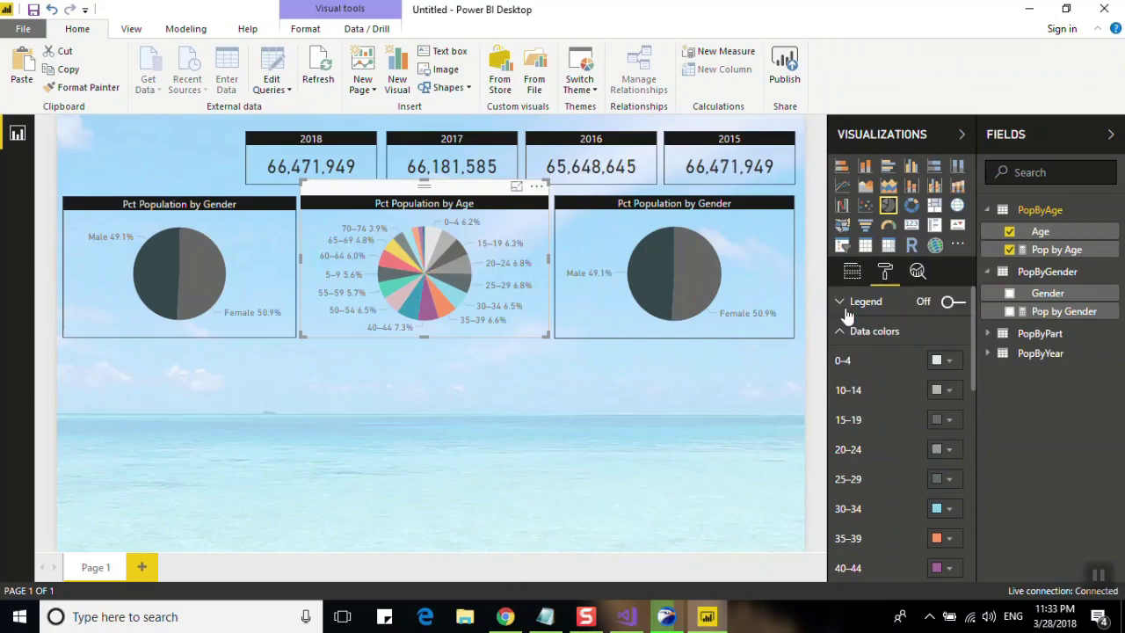
pyautogui.click(949, 479)
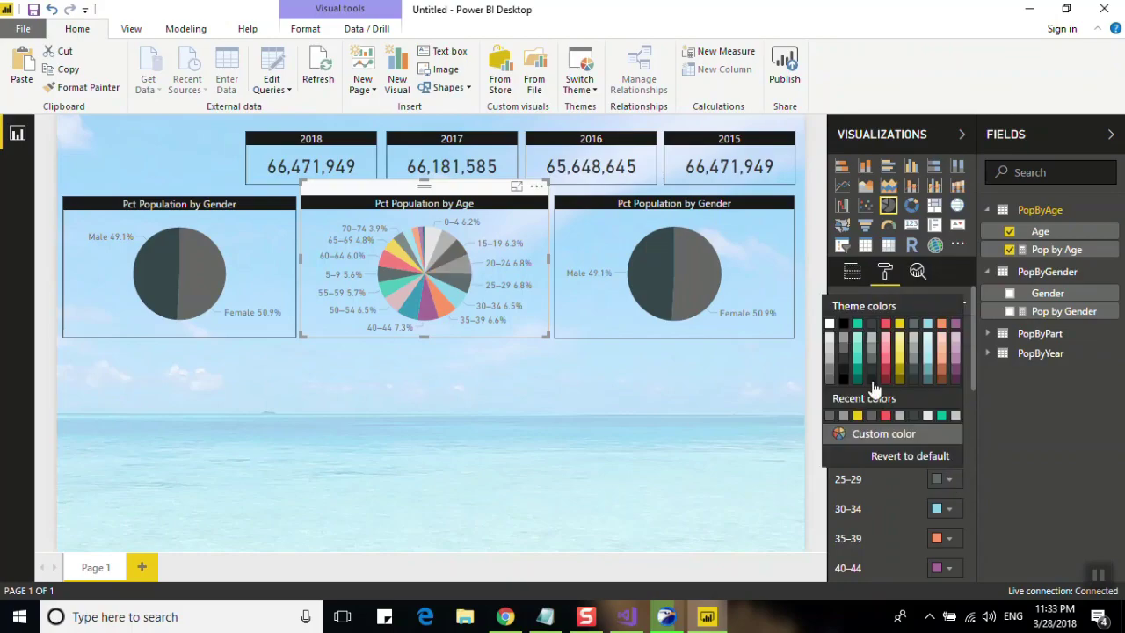
pyautogui.click(873, 375)
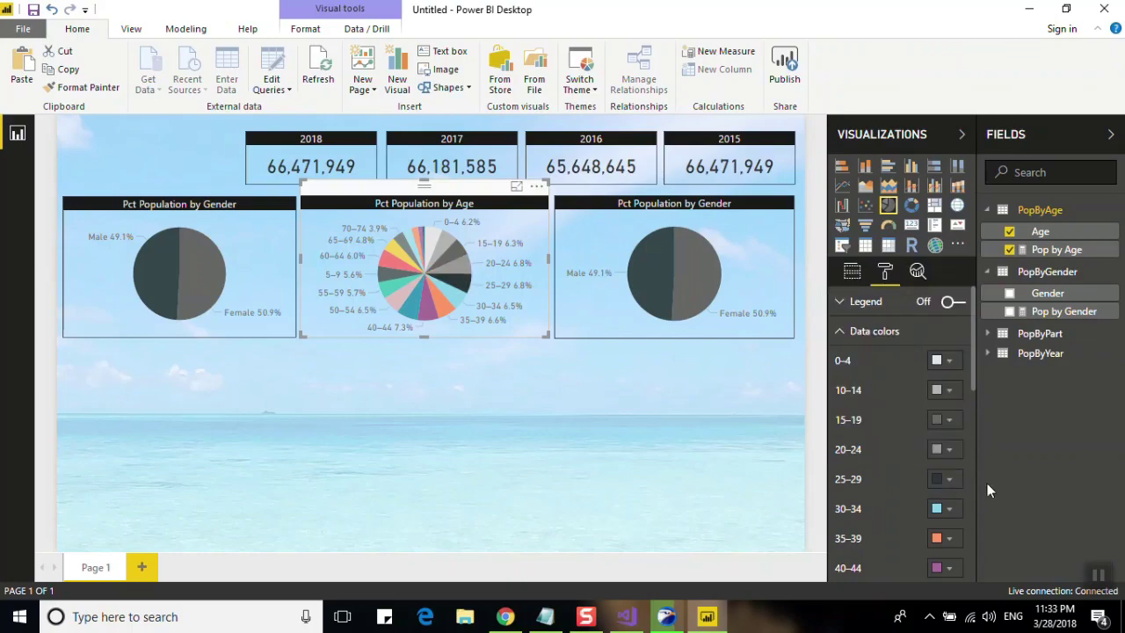
# Step: Set both the 30–34 and 35–39 slices to light gray
pyautogui.click(950, 482)
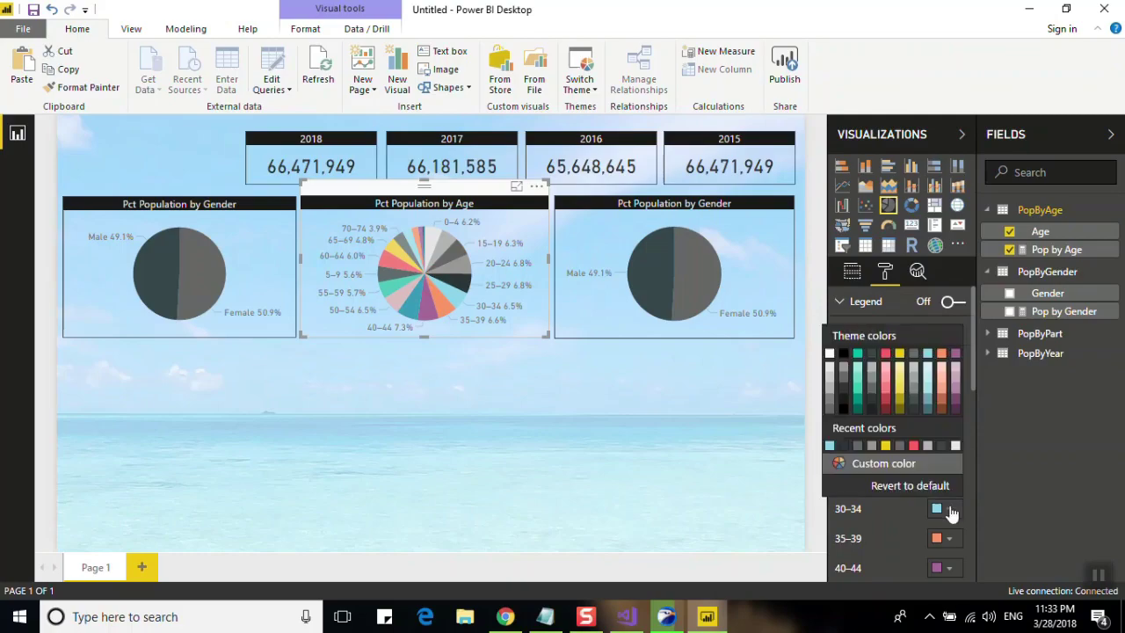
pyautogui.click(832, 392)
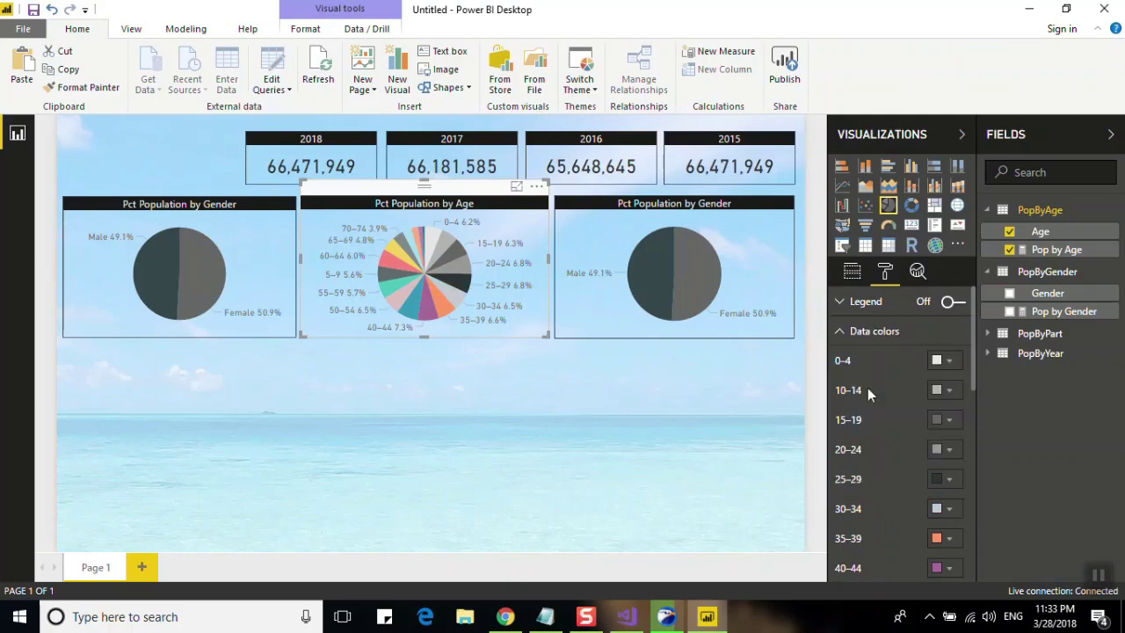
pyautogui.click(949, 538)
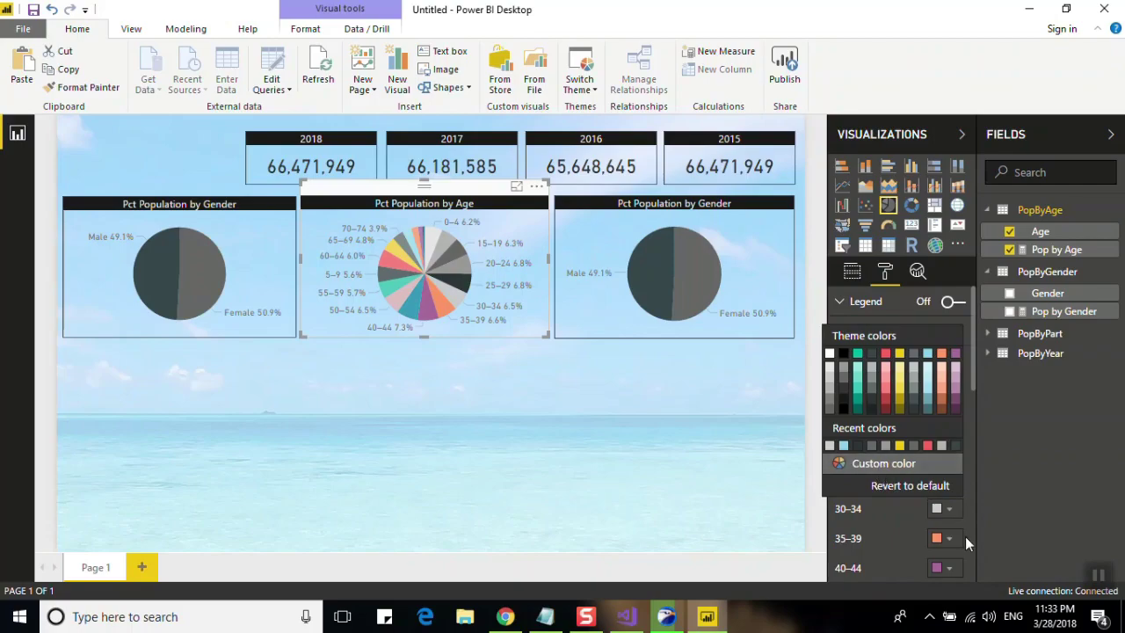
pyautogui.click(950, 538)
pyautogui.click(950, 538)
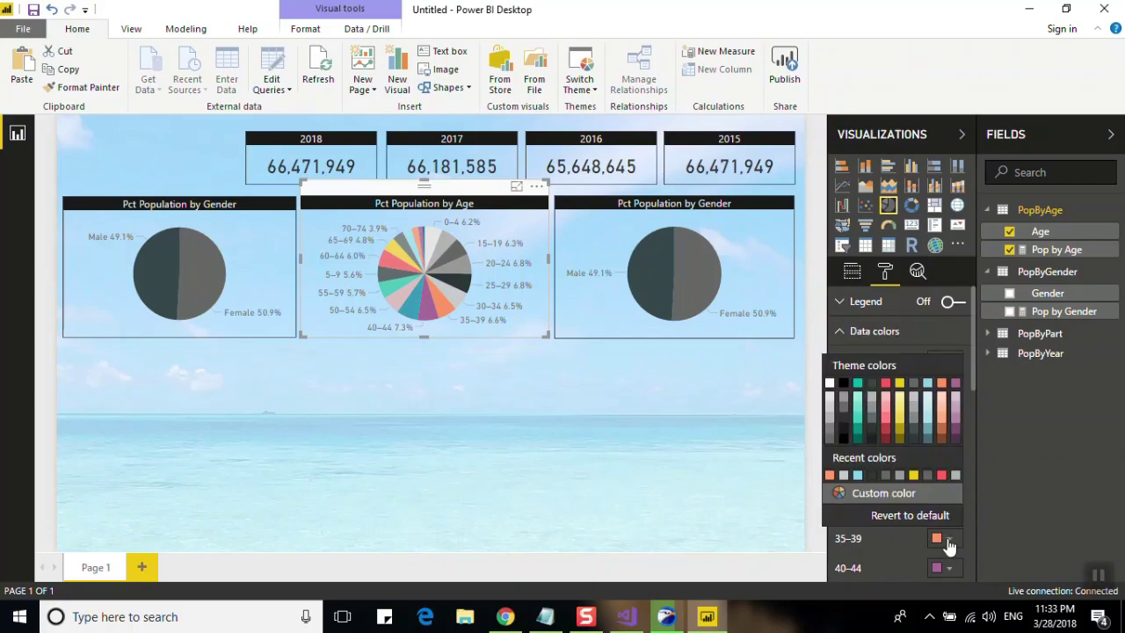
pyautogui.click(915, 407)
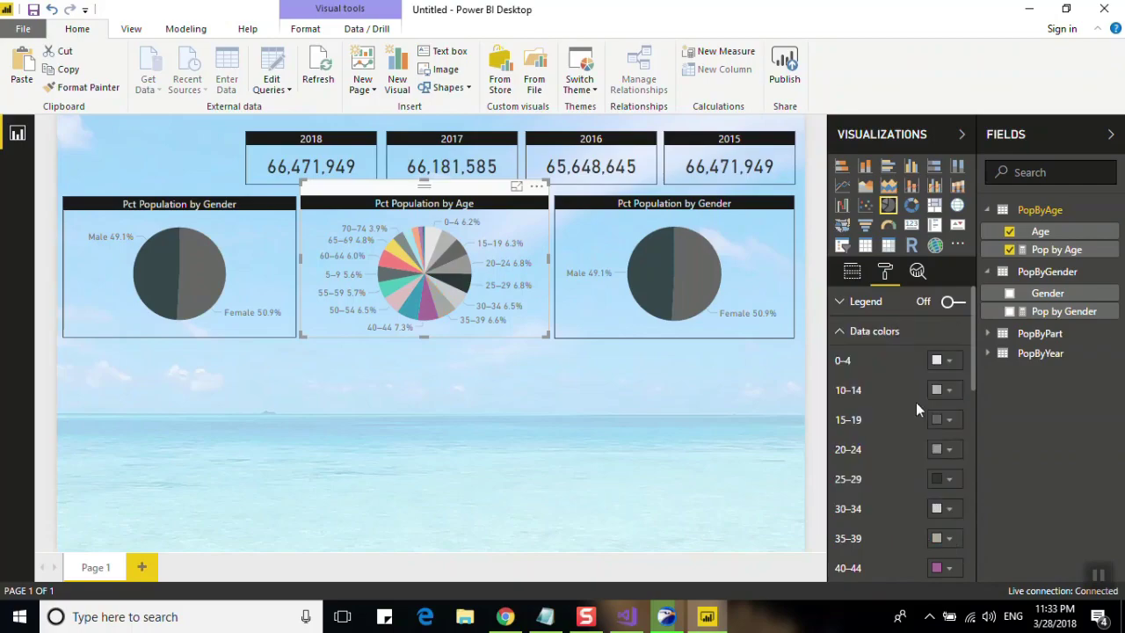
pyautogui.moveTo(971, 367); pyautogui.dragTo(971, 429)
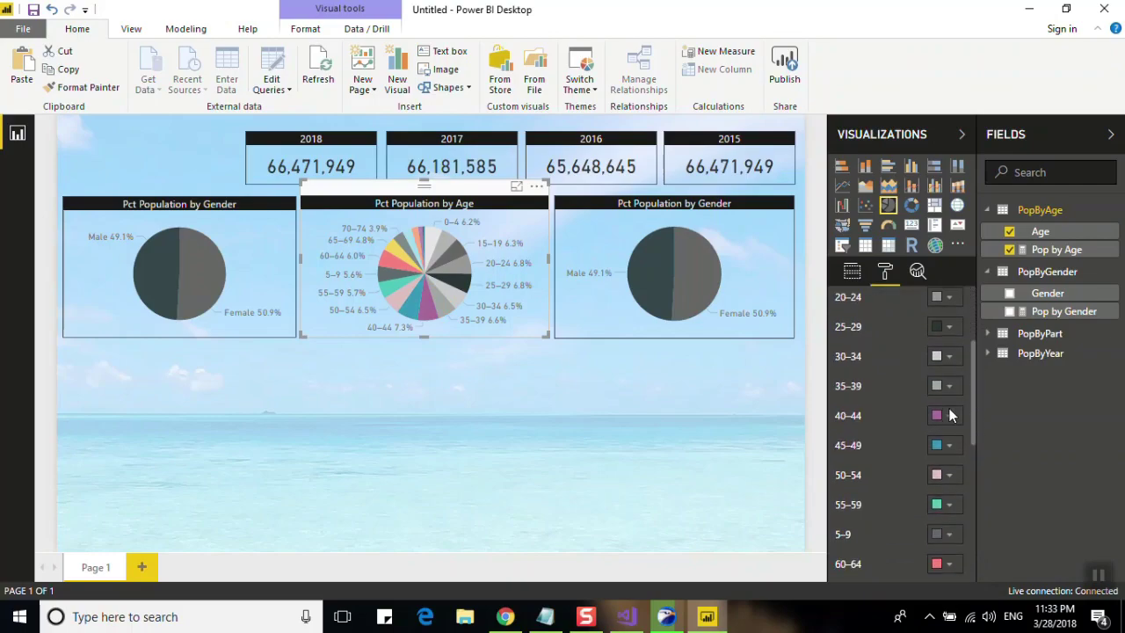
# Step: Colour the 40–44 slice black and the 45–49, 50–54 and 55–59 slices light gray
pyautogui.click(950, 415)
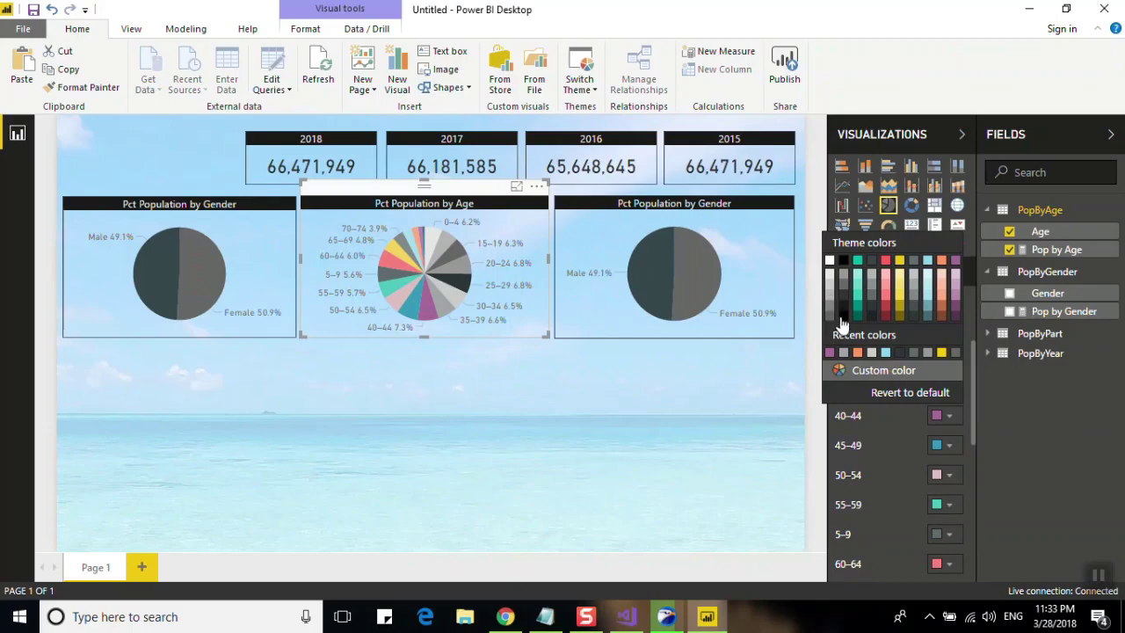
pyautogui.click(843, 315)
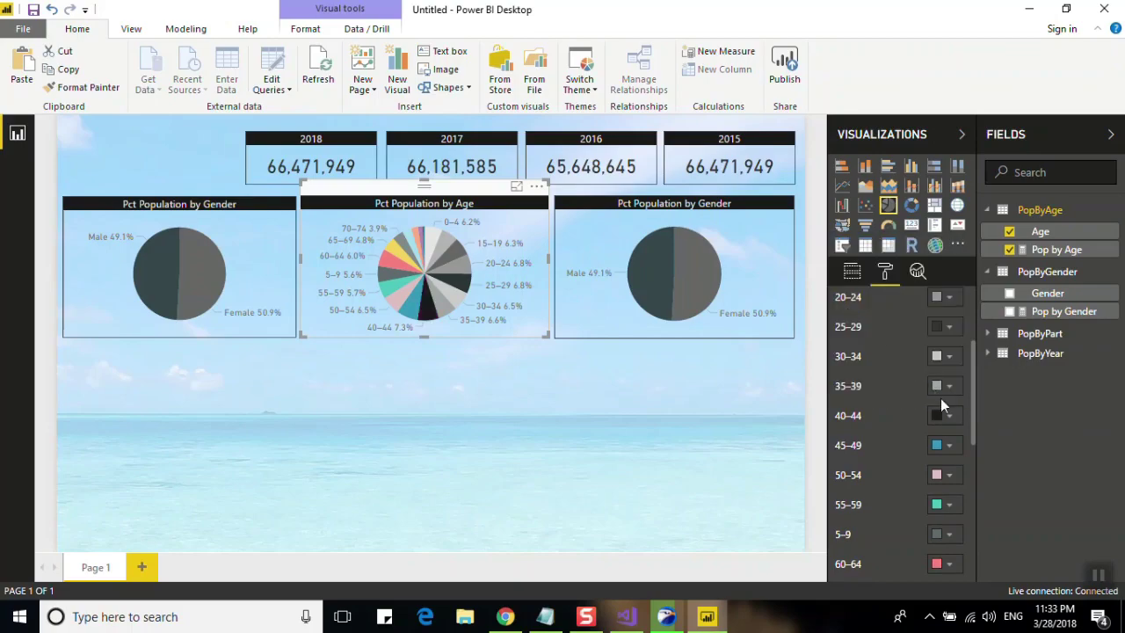
pyautogui.click(949, 446)
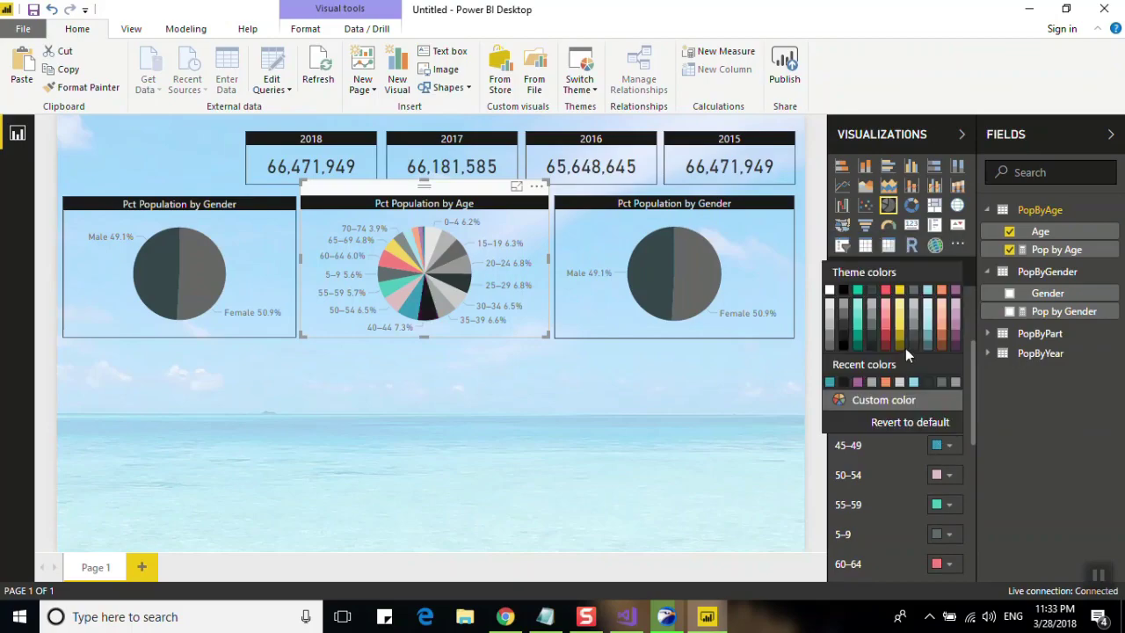
pyautogui.click(913, 317)
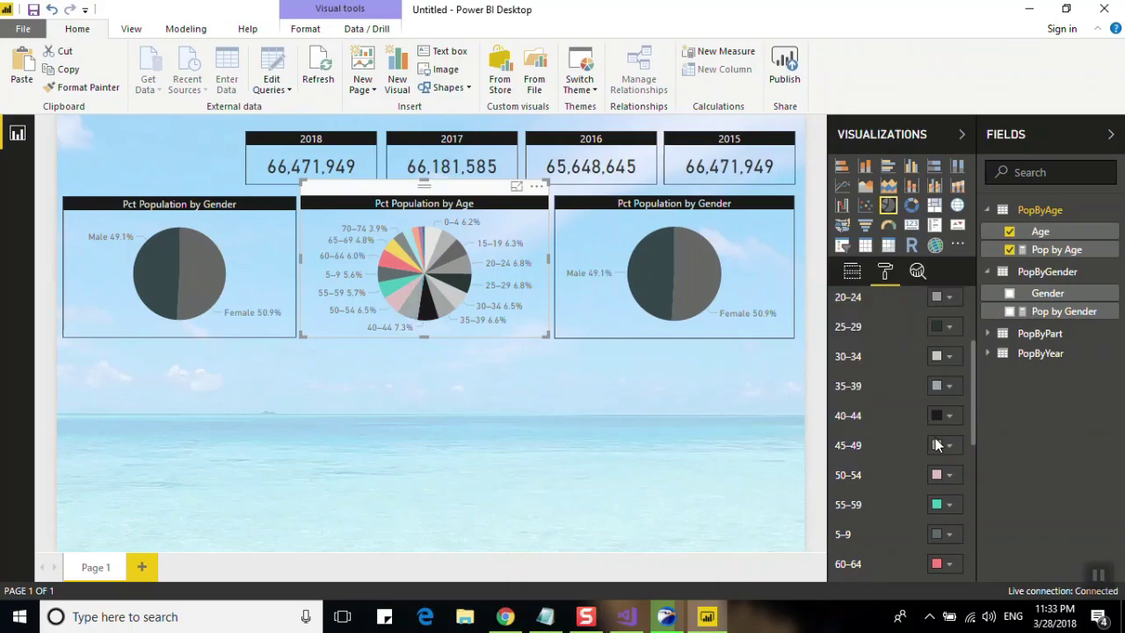
pyautogui.click(949, 475)
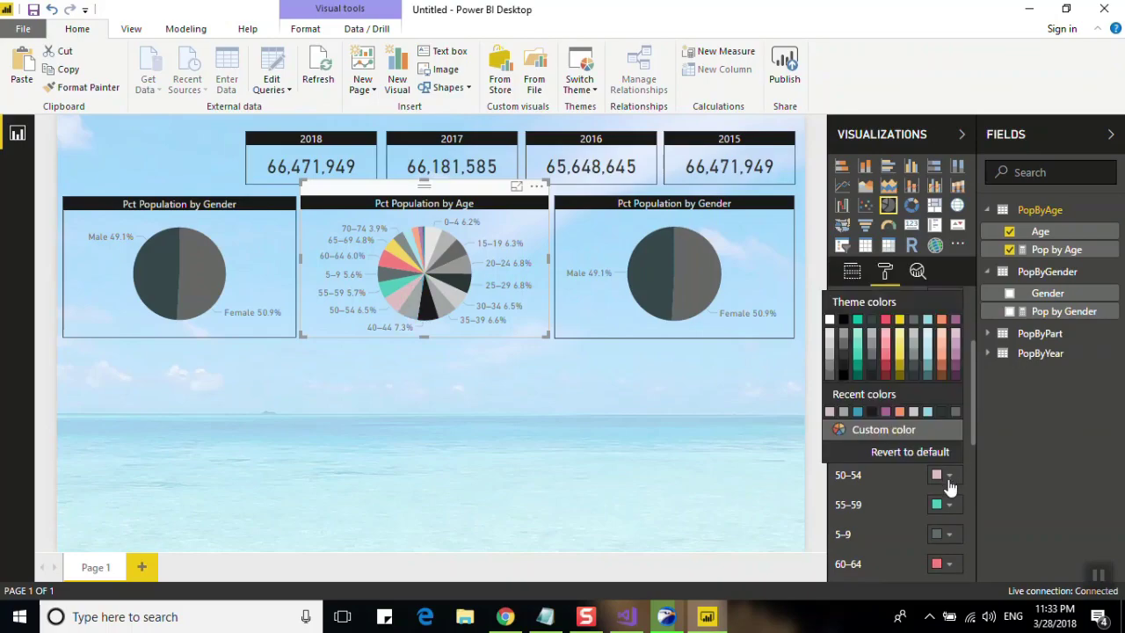
pyautogui.click(912, 334)
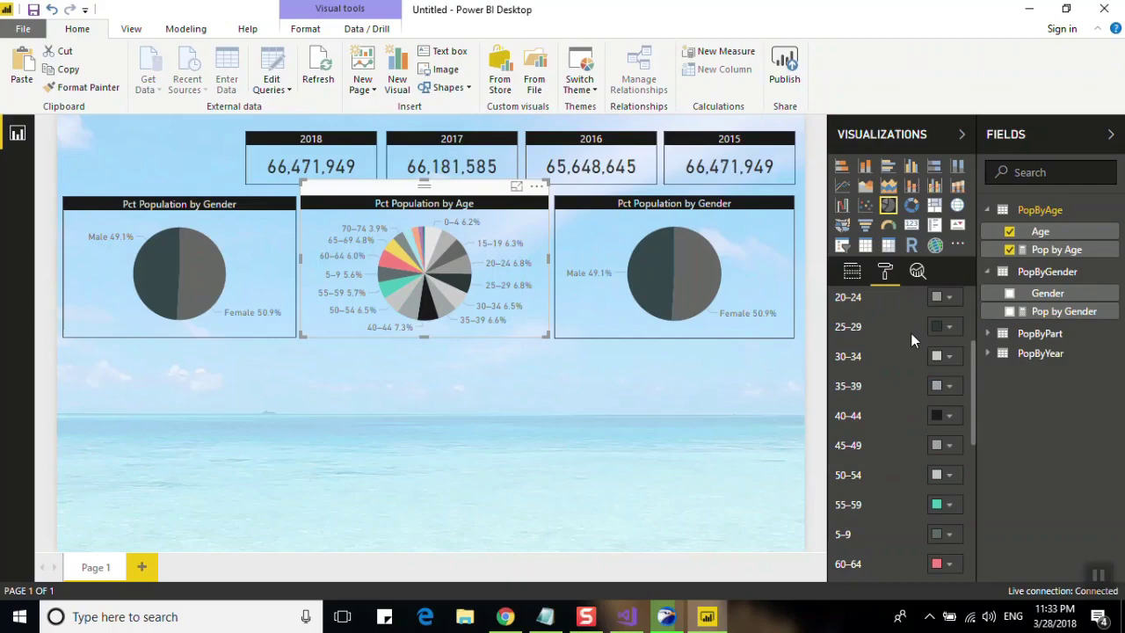
pyautogui.click(951, 508)
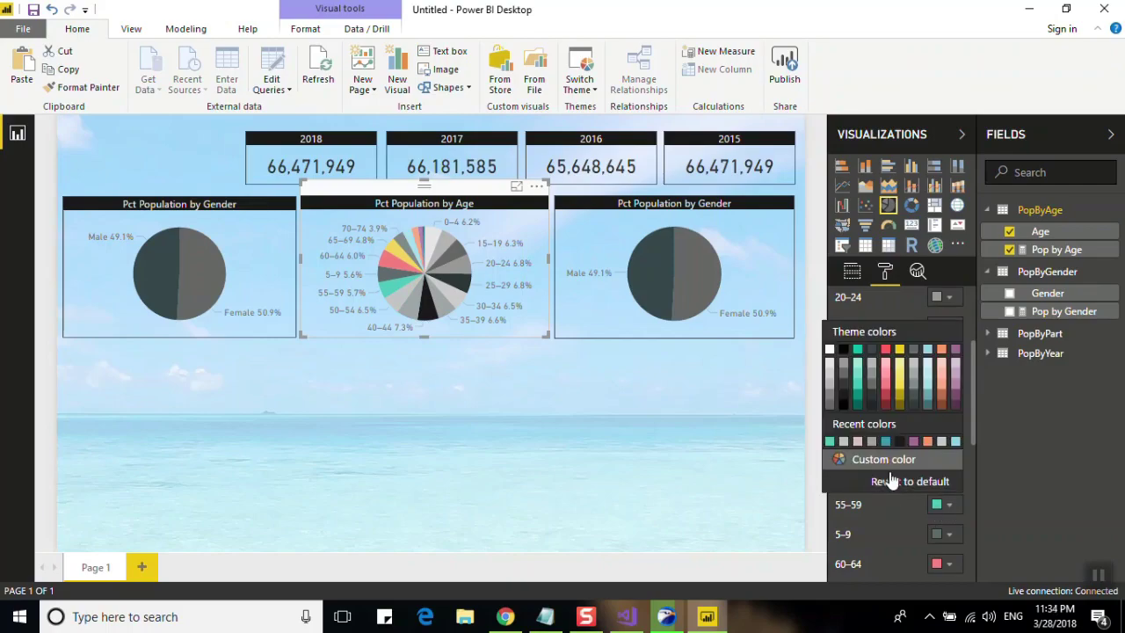
pyautogui.click(916, 375)
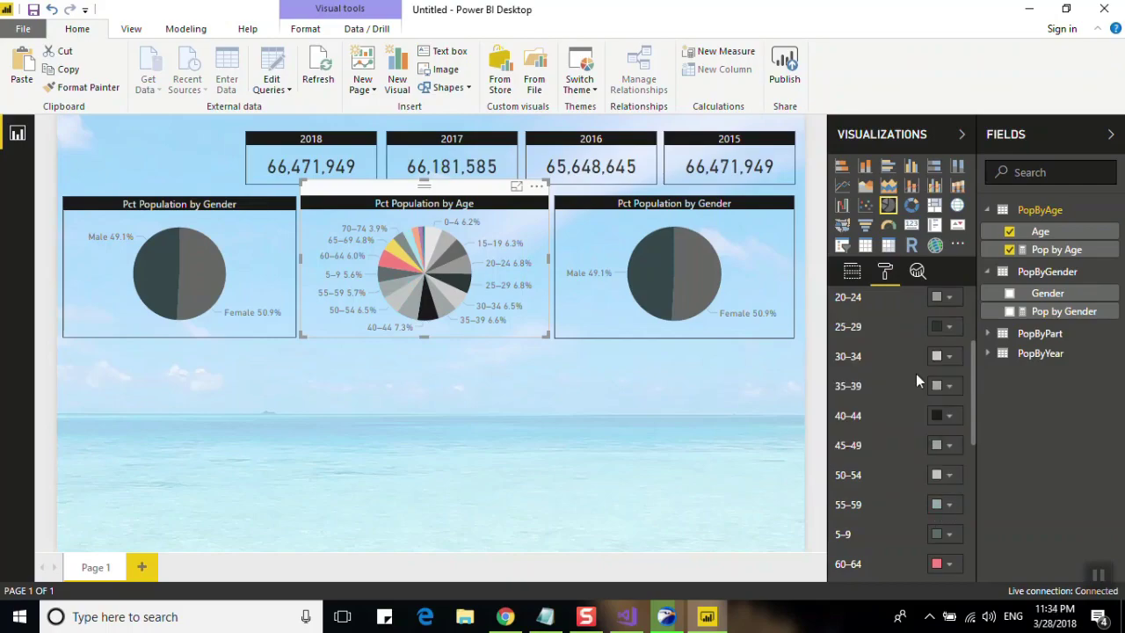
# Step: Make the 60–64 slice dark gray and the 65–69 and 75–79 slices gray
pyautogui.moveTo(976, 403); pyautogui.dragTo(974, 470)
pyautogui.click(949, 369)
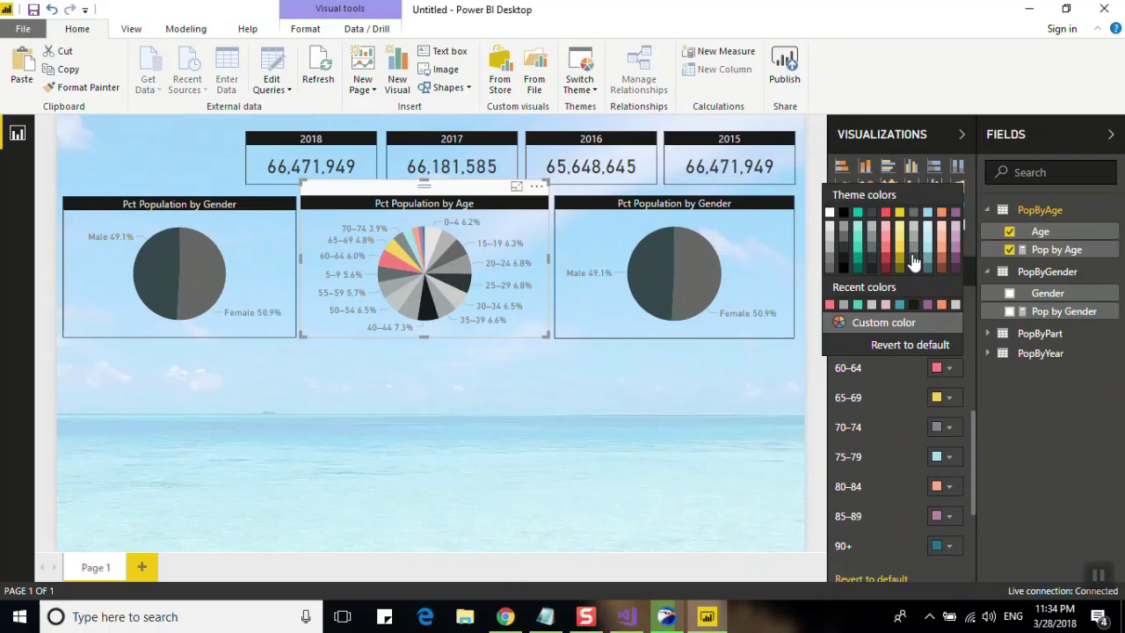
pyautogui.click(912, 253)
pyautogui.click(949, 397)
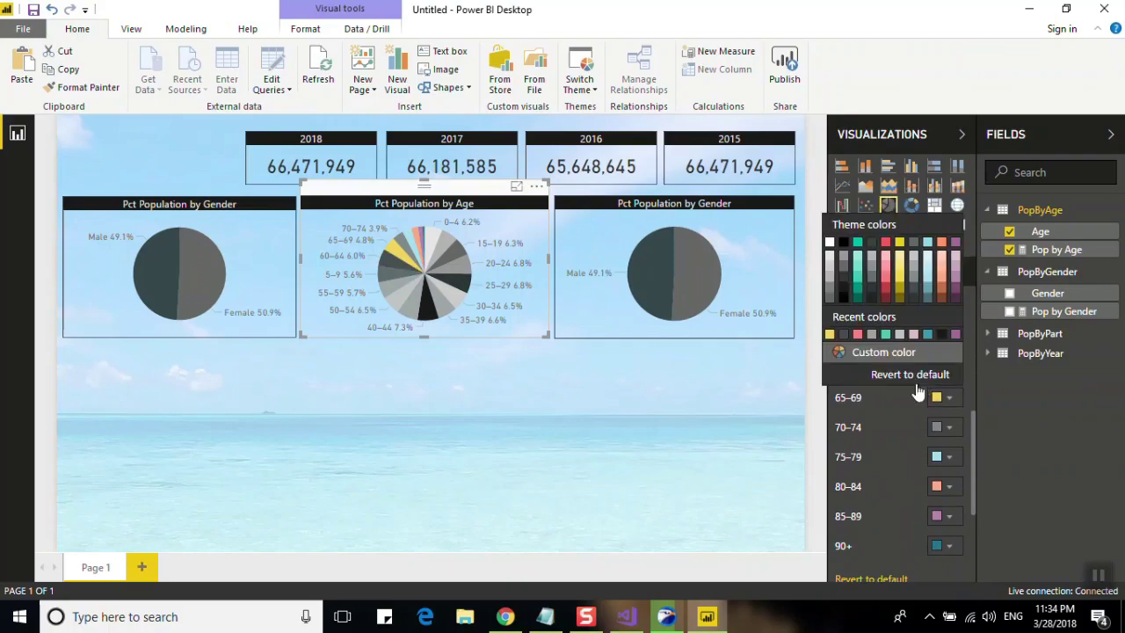
pyautogui.click(843, 273)
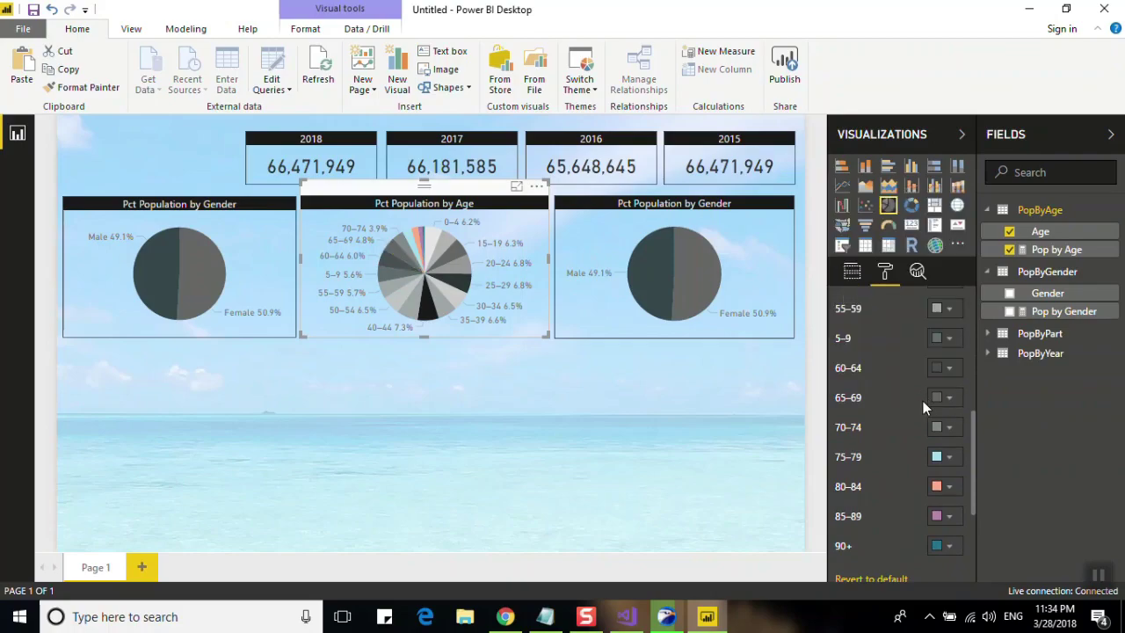
pyautogui.click(949, 456)
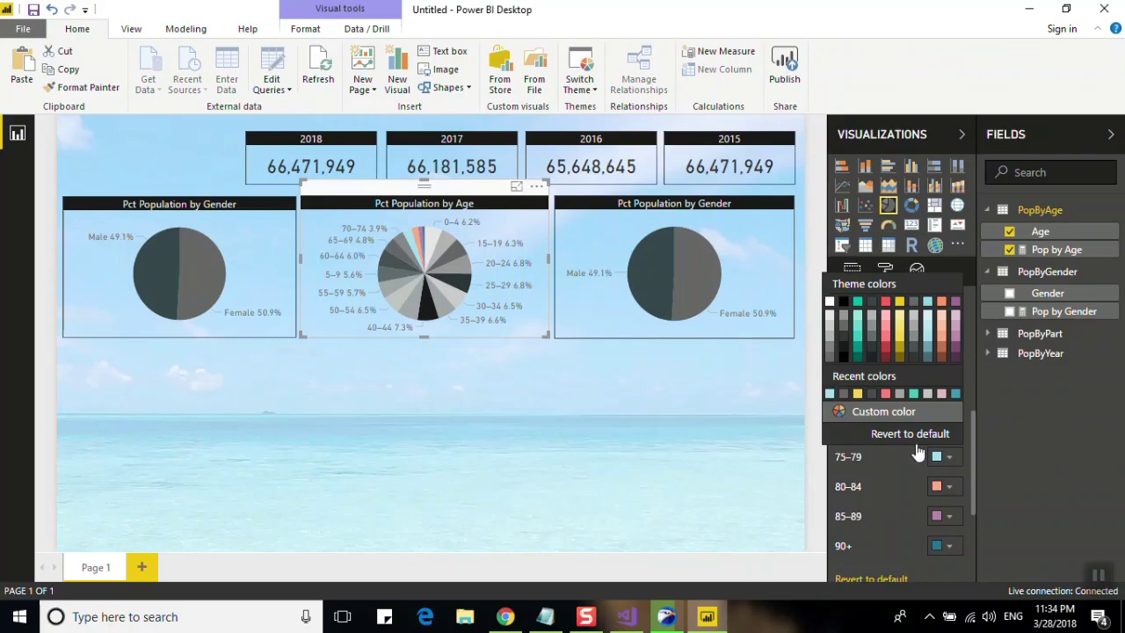
pyautogui.click(844, 328)
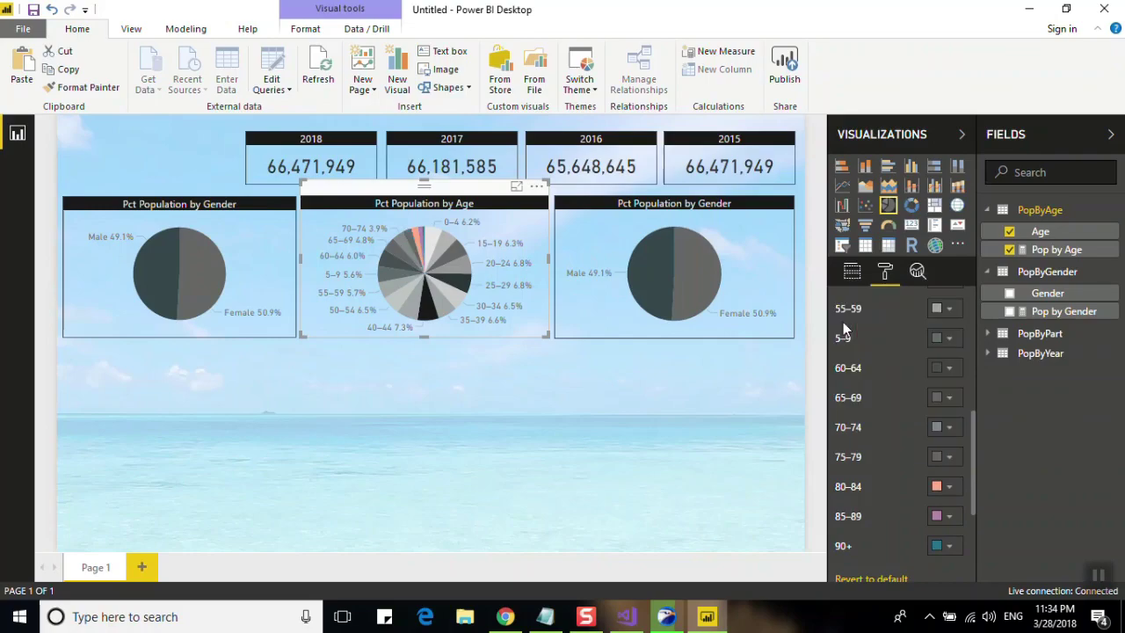
# Step: Set the 80–84 slice light gray and the 85–89 and 90+ slices gray
pyautogui.click(957, 491)
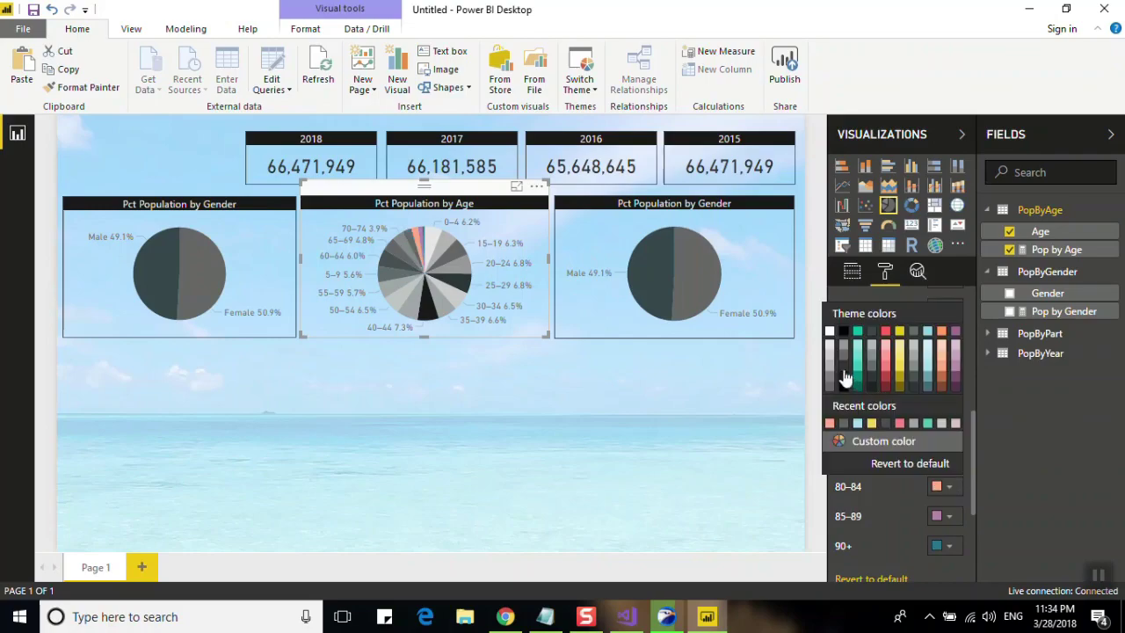
pyautogui.click(831, 373)
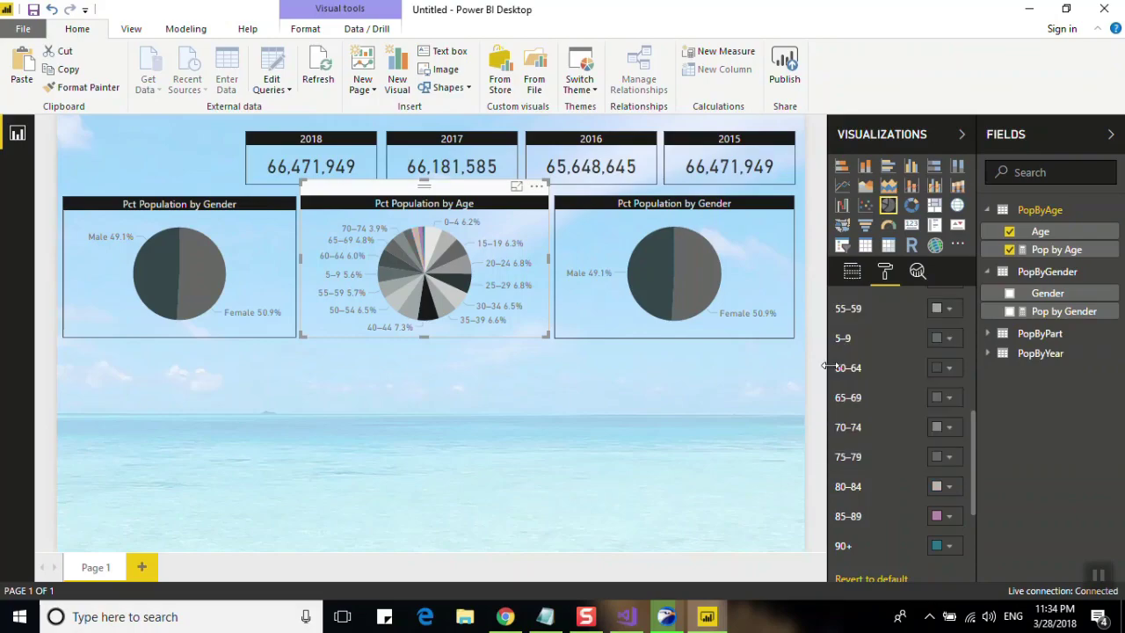
pyautogui.click(949, 517)
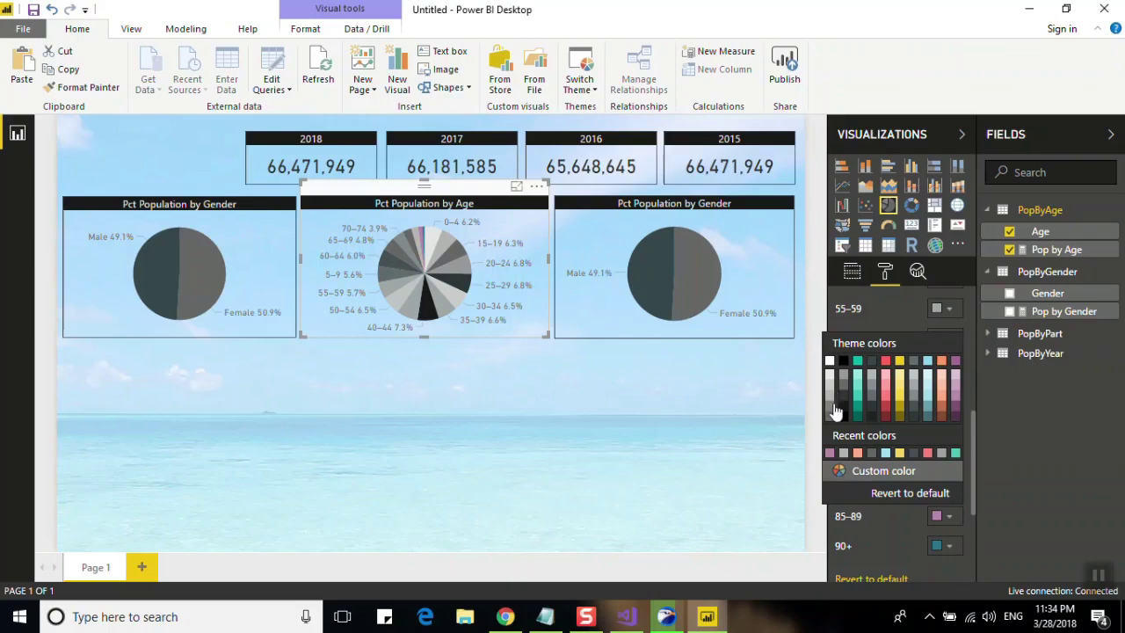
pyautogui.click(833, 406)
pyautogui.click(949, 547)
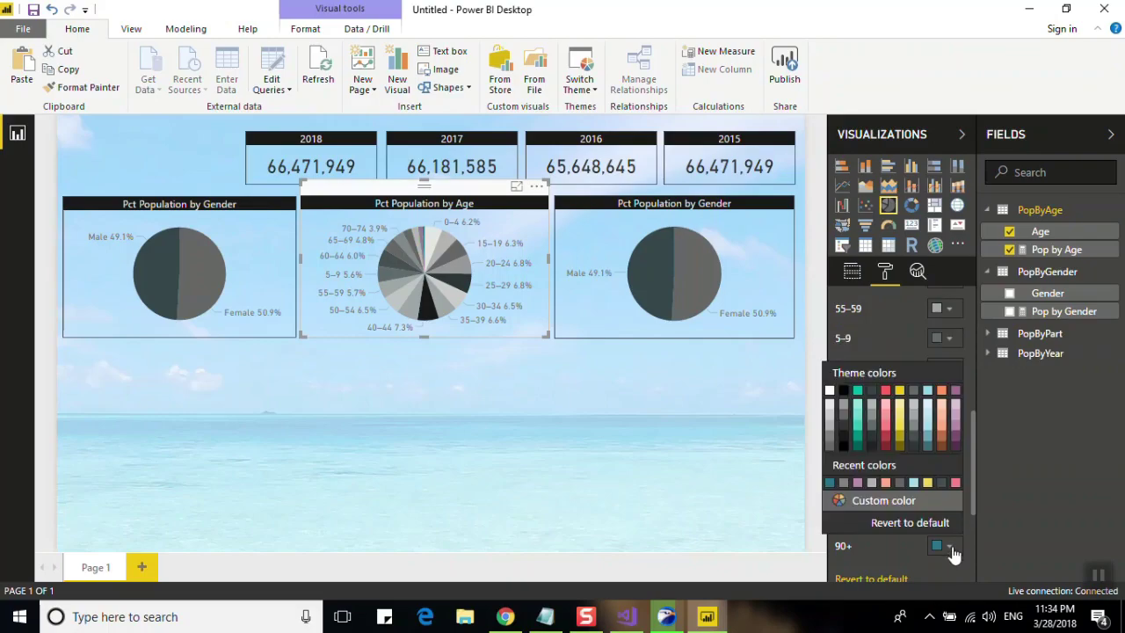
pyautogui.click(913, 435)
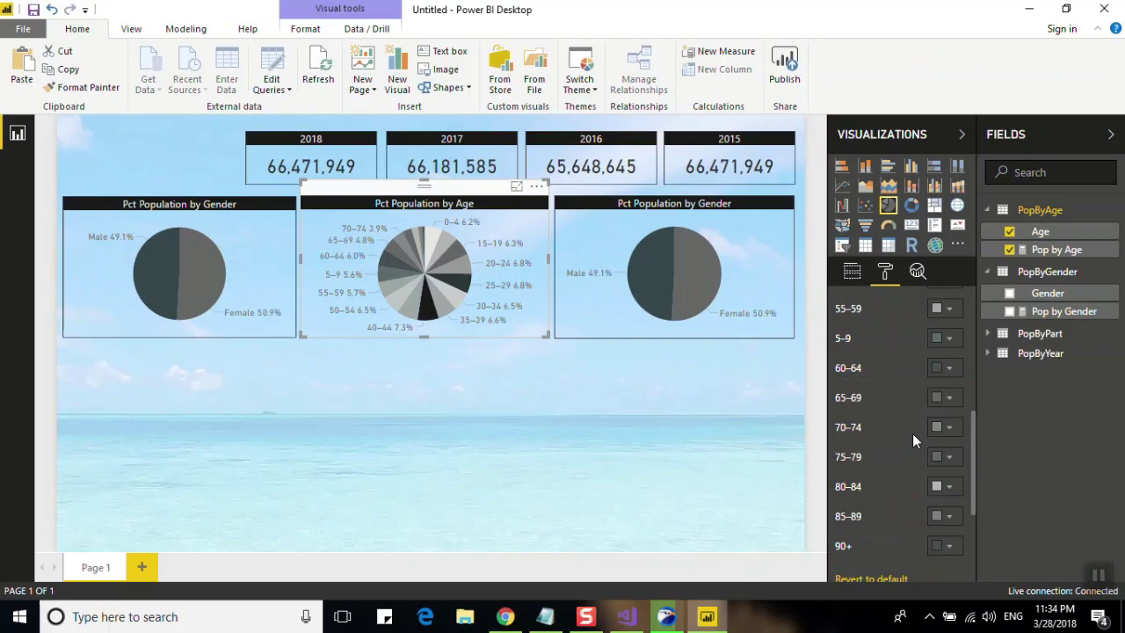
pyautogui.click(586, 334)
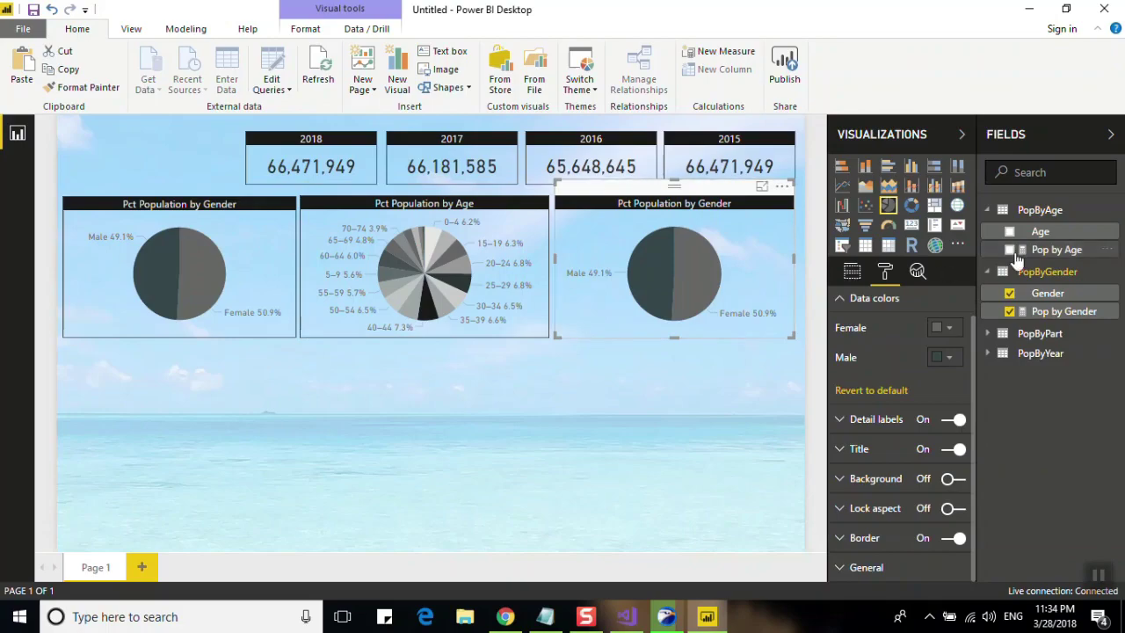
# Step: Switch the right pie's legend from Gender to Part and add Pop by Part as a value
pyautogui.click(988, 211)
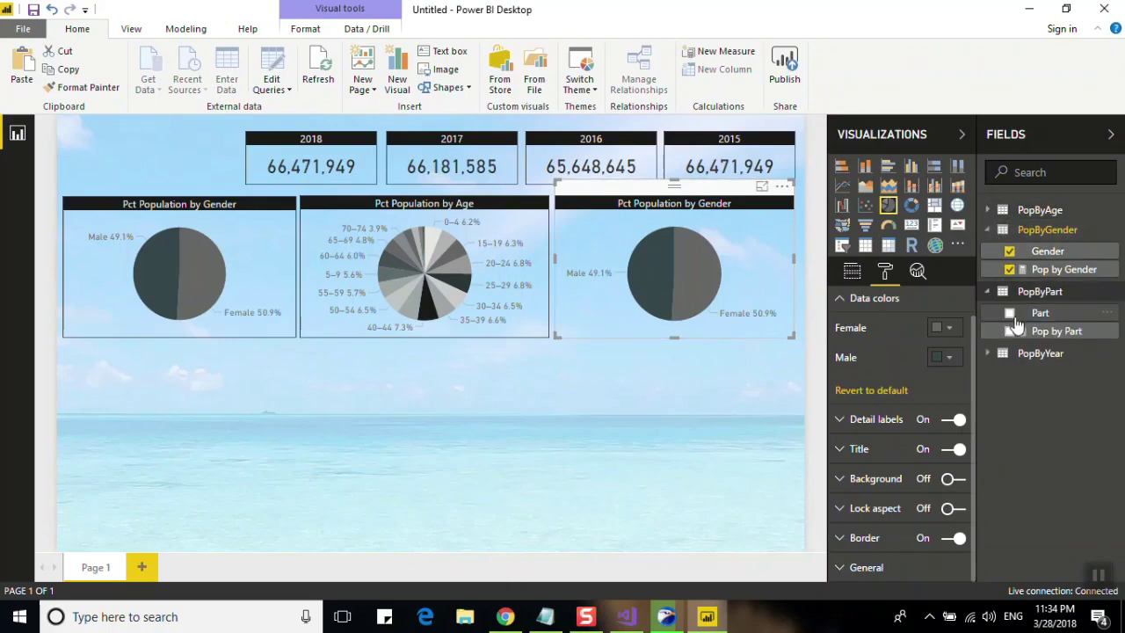
pyautogui.click(852, 271)
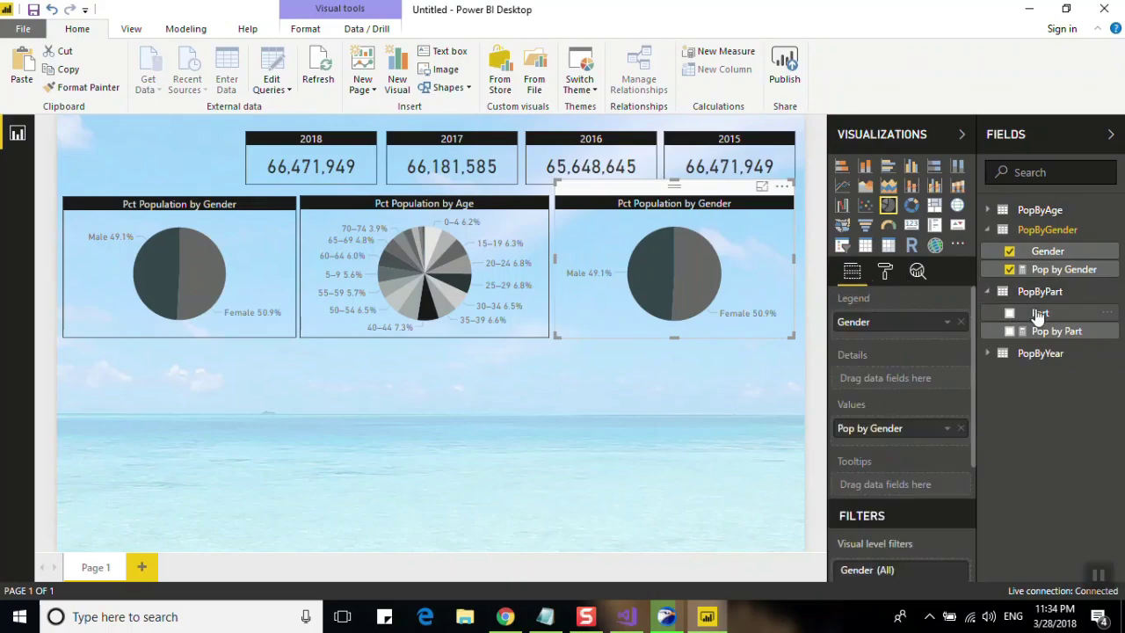
pyautogui.moveTo(1042, 315); pyautogui.dragTo(942, 318)
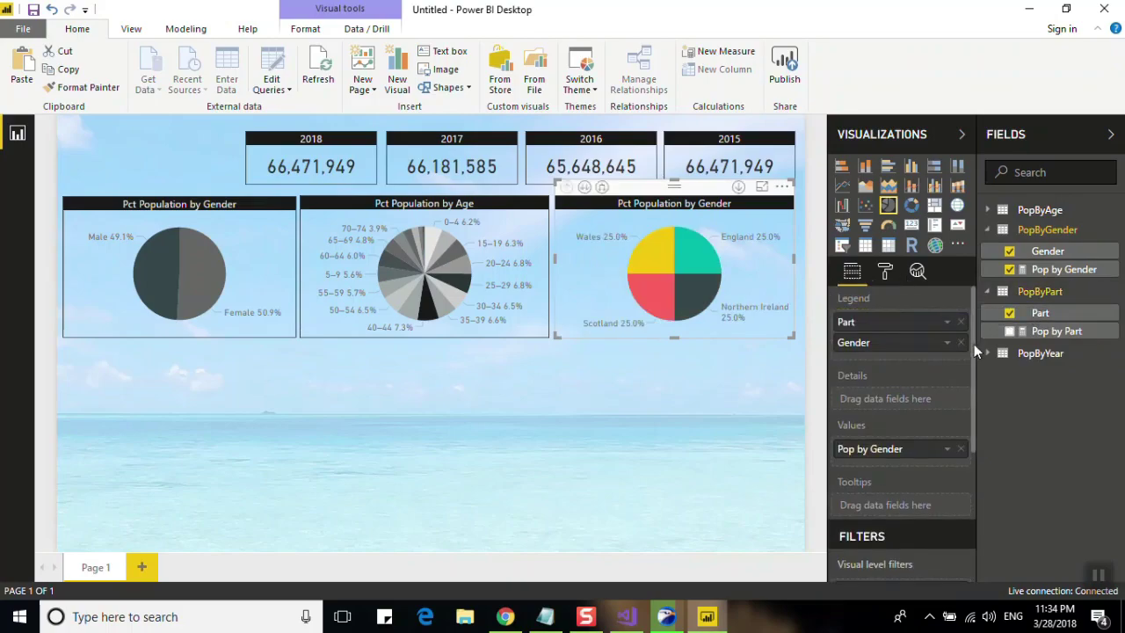
pyautogui.click(961, 343)
pyautogui.click(1009, 331)
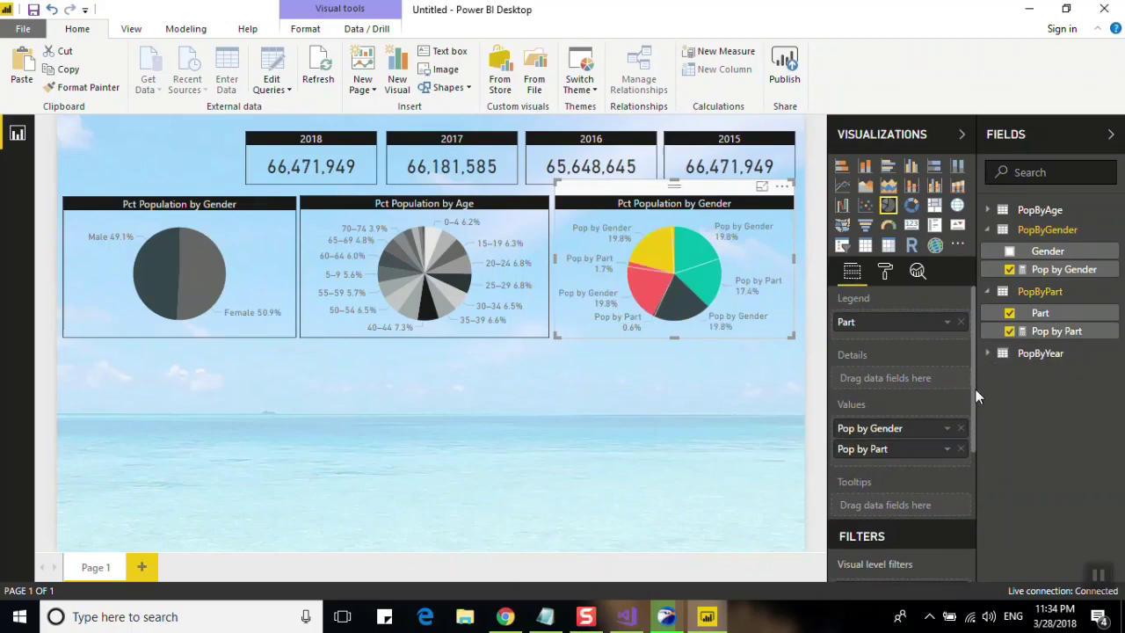
# Step: Drop Pop by Gender from the right pie's values and retitle it 'Pct Population by Part'
pyautogui.click(961, 430)
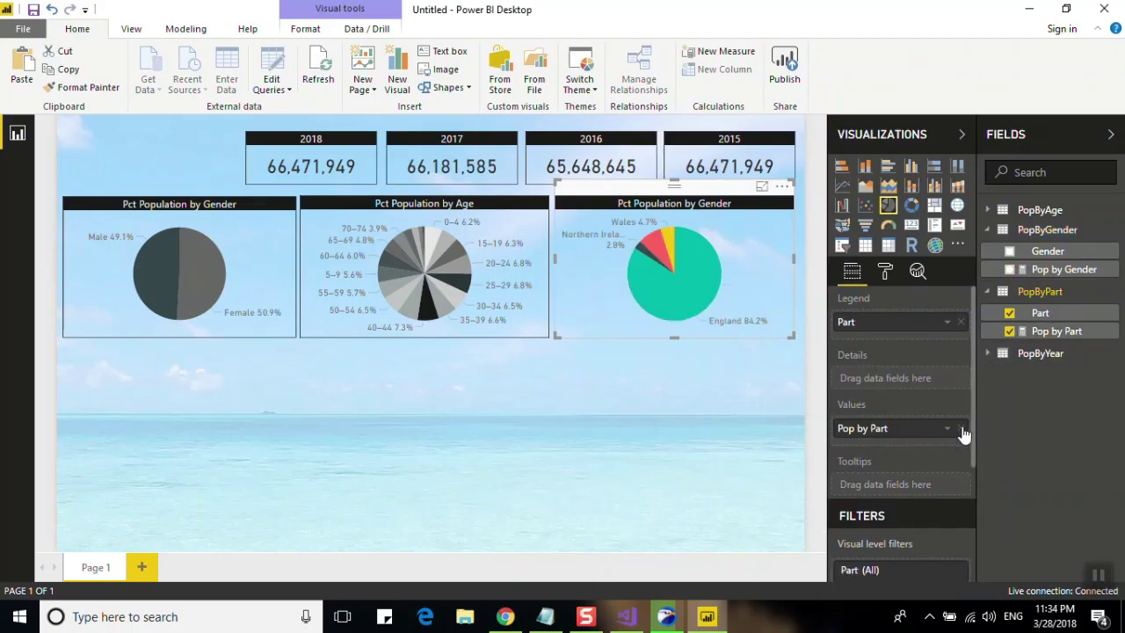
pyautogui.click(885, 273)
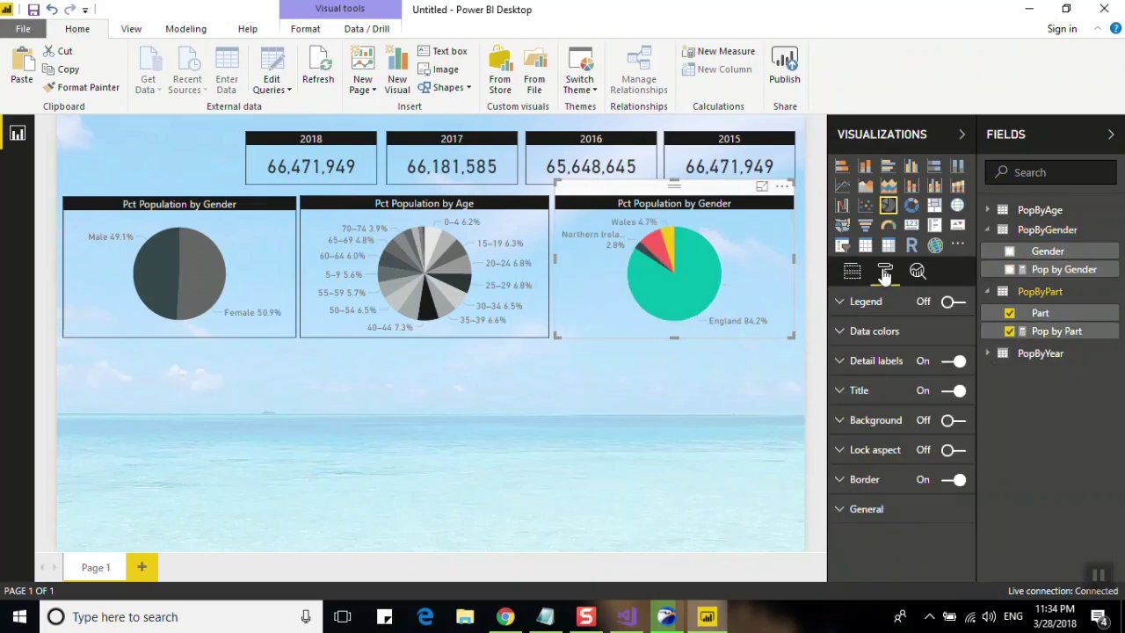
pyautogui.click(881, 390)
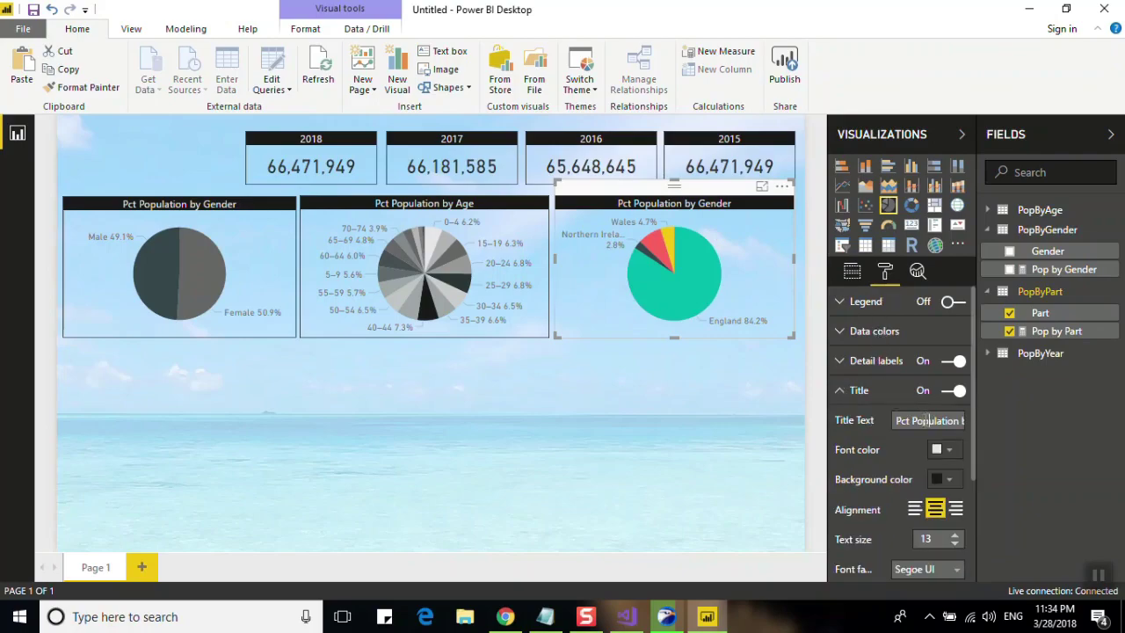
pyautogui.click(925, 421)
pyautogui.press('BackSpace')
pyautogui.press('BackSpace')
pyautogui.press('BackSpace')
pyautogui.press('BackSpace')
pyautogui.press('BackSpace')
pyautogui.press('BackSpace')
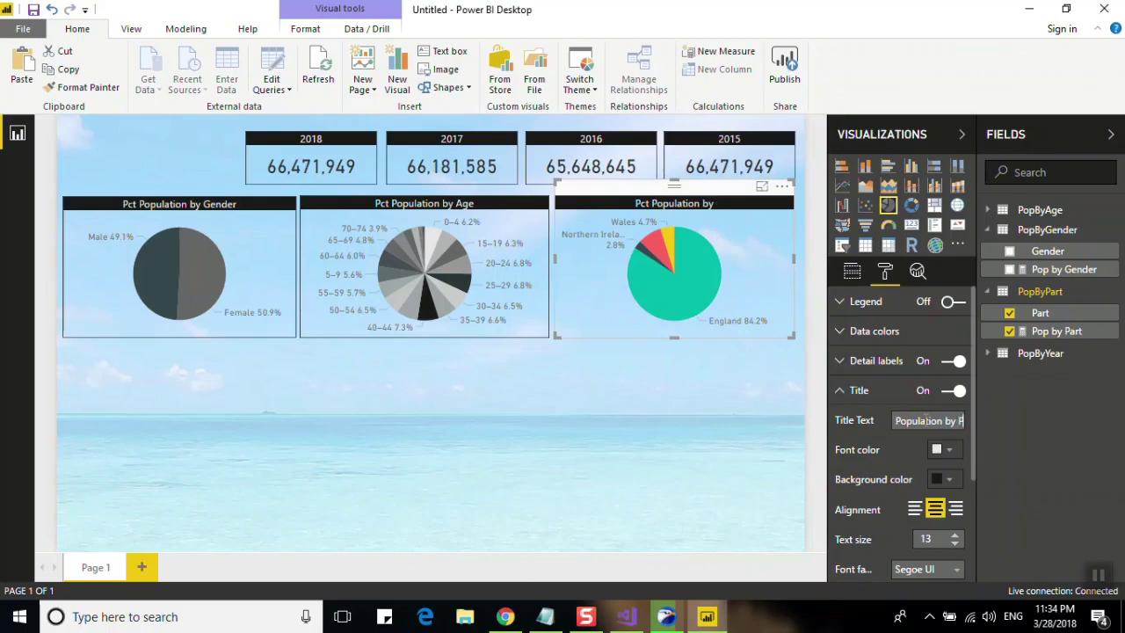
pyautogui.write('Part')
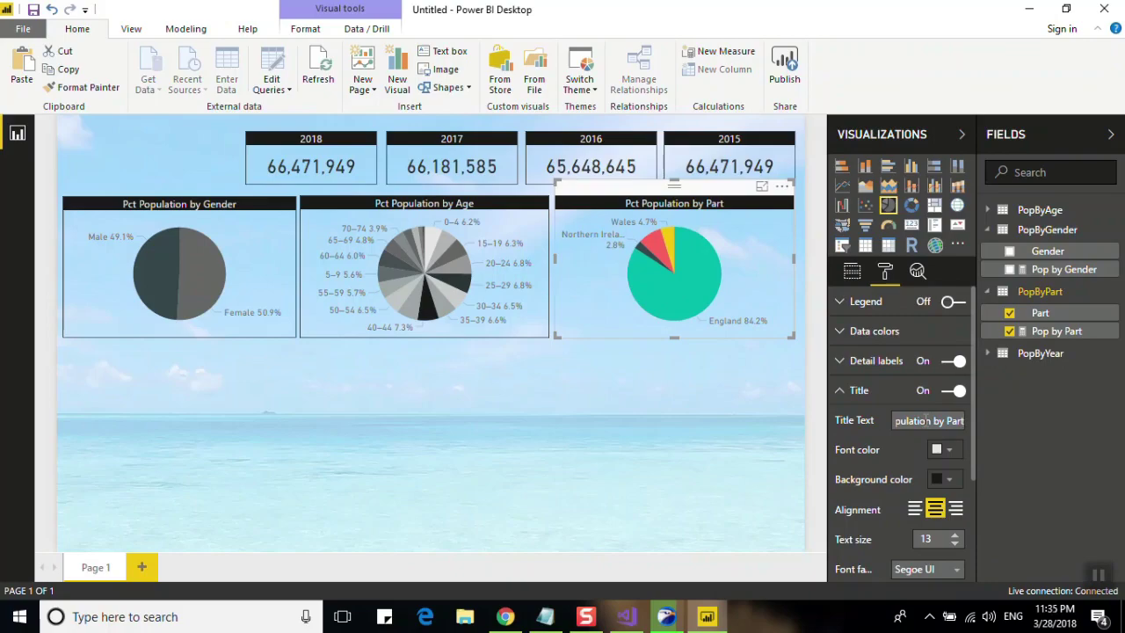
# Step: Colour the England slice dark gray and the Scotland slice gray
pyautogui.click(879, 392)
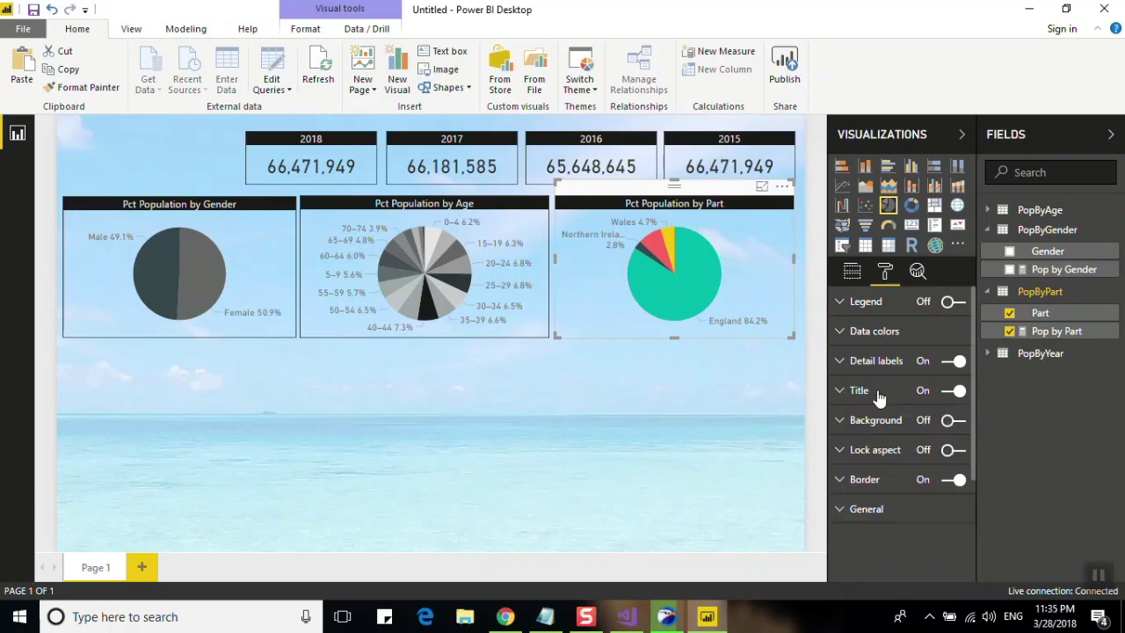
pyautogui.click(879, 338)
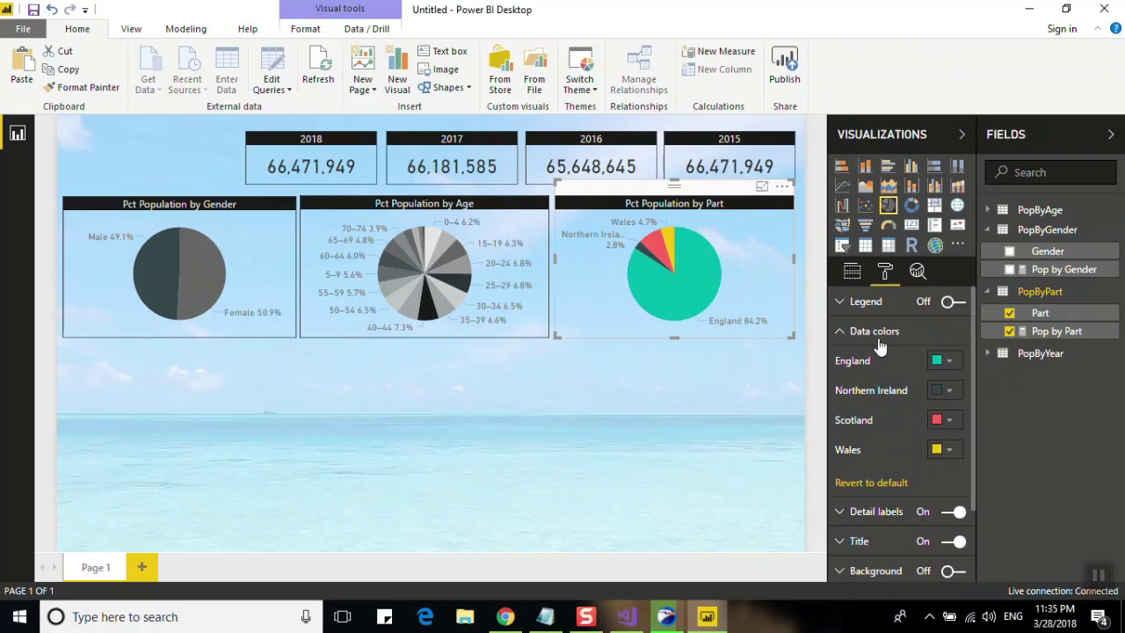
pyautogui.click(949, 362)
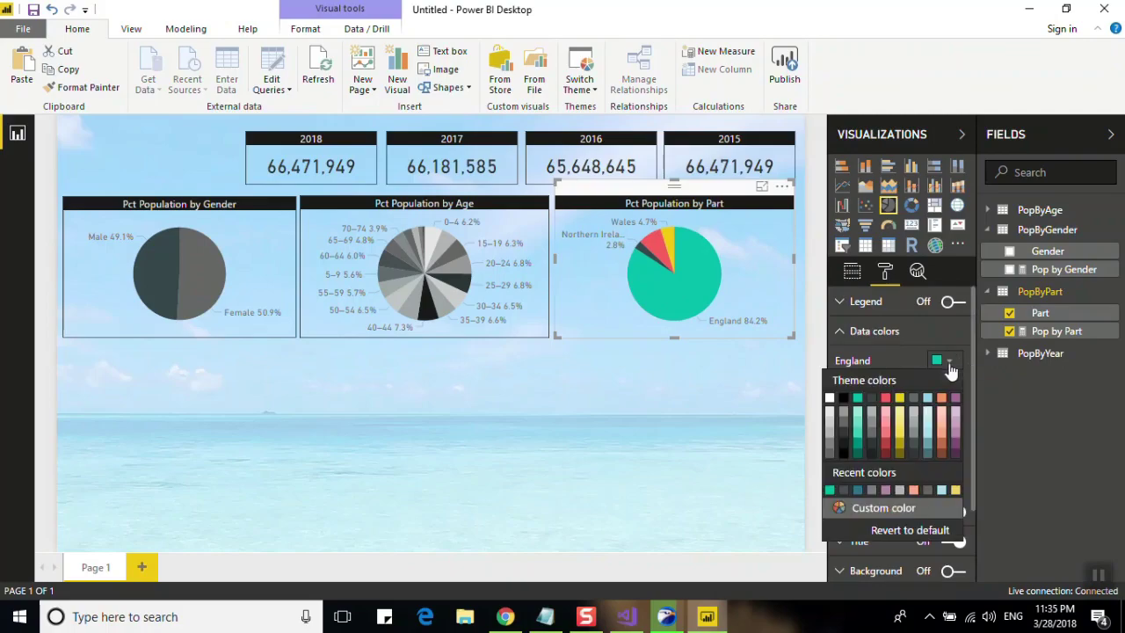
pyautogui.click(917, 418)
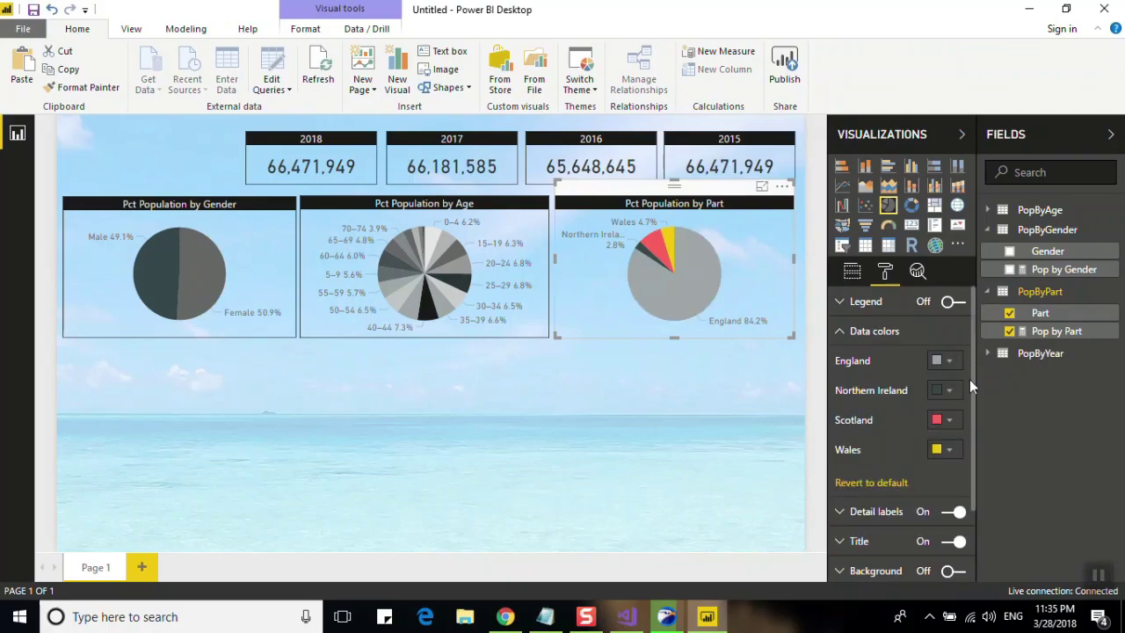
pyautogui.click(949, 362)
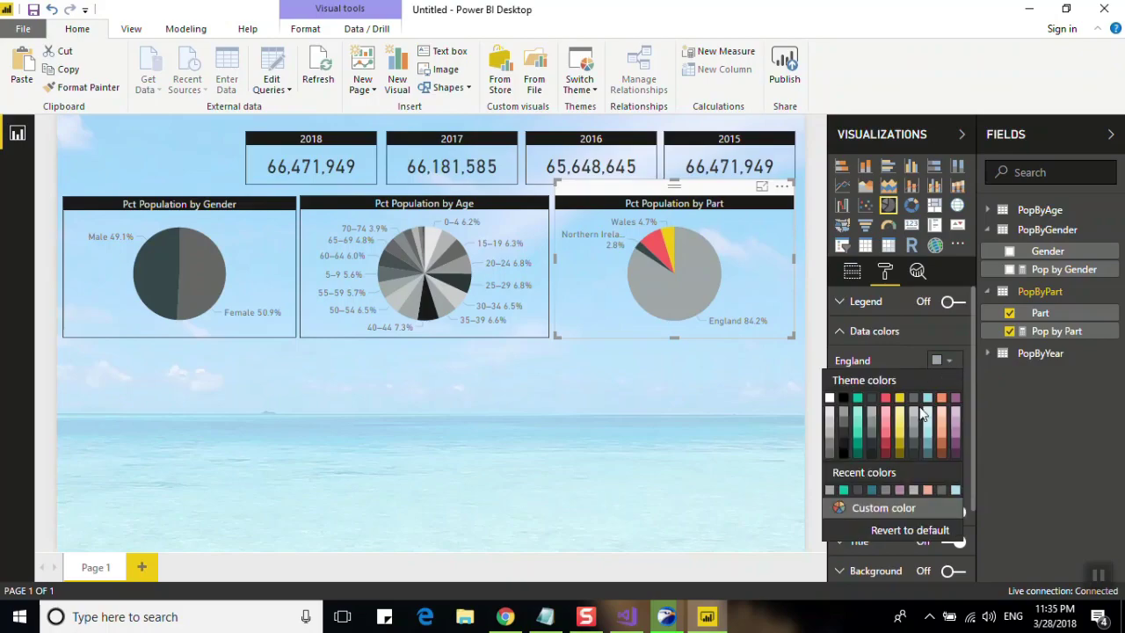
pyautogui.click(917, 449)
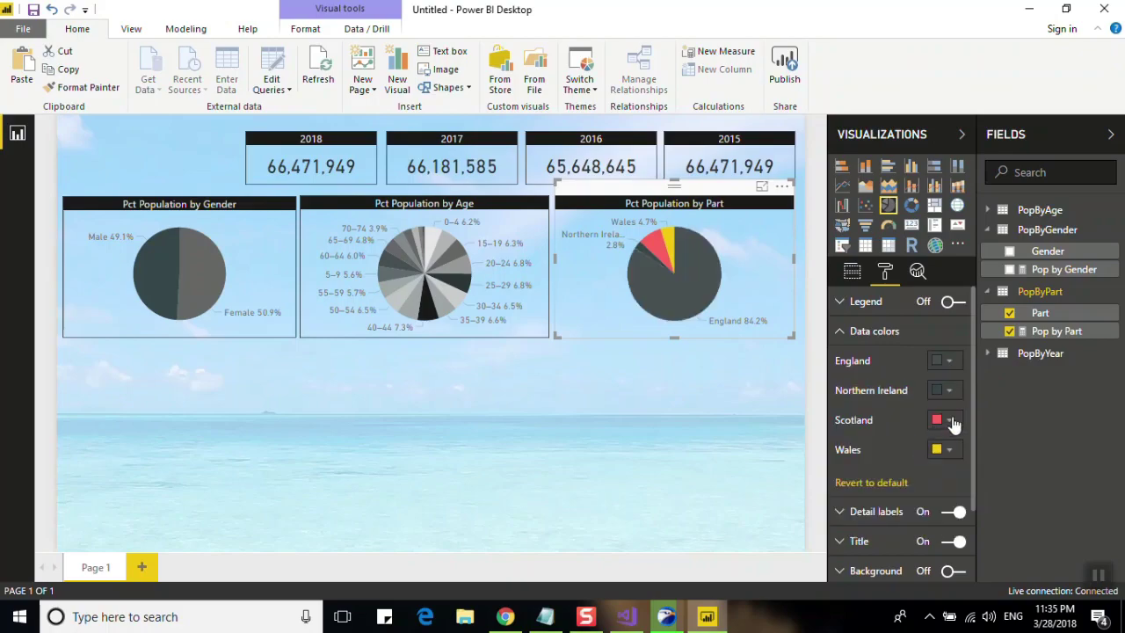
pyautogui.click(952, 421)
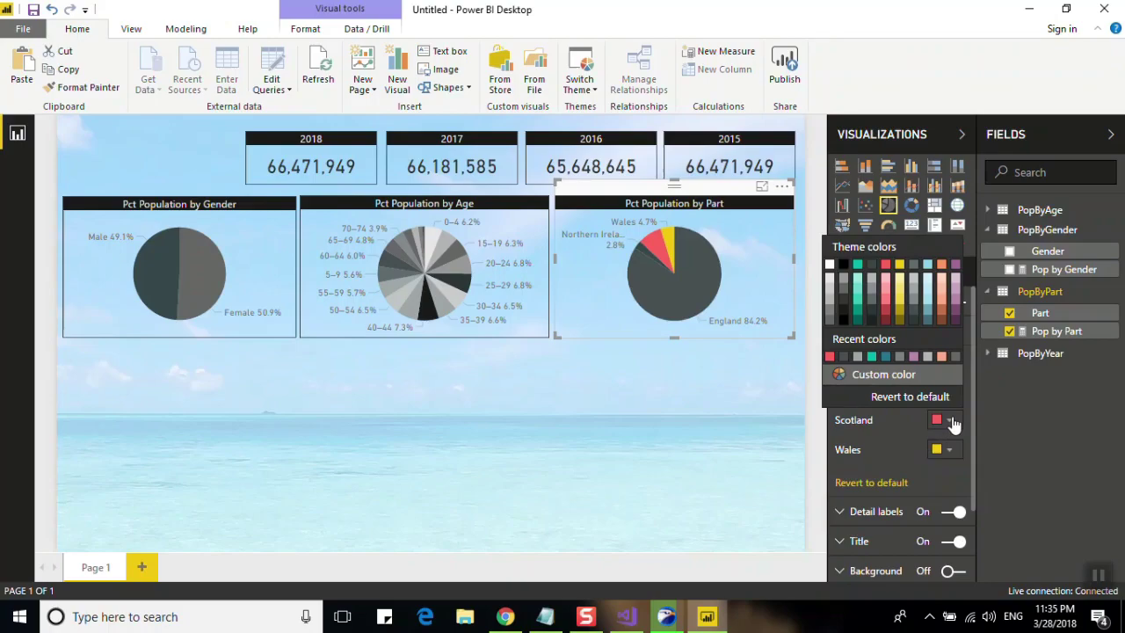
pyautogui.click(831, 313)
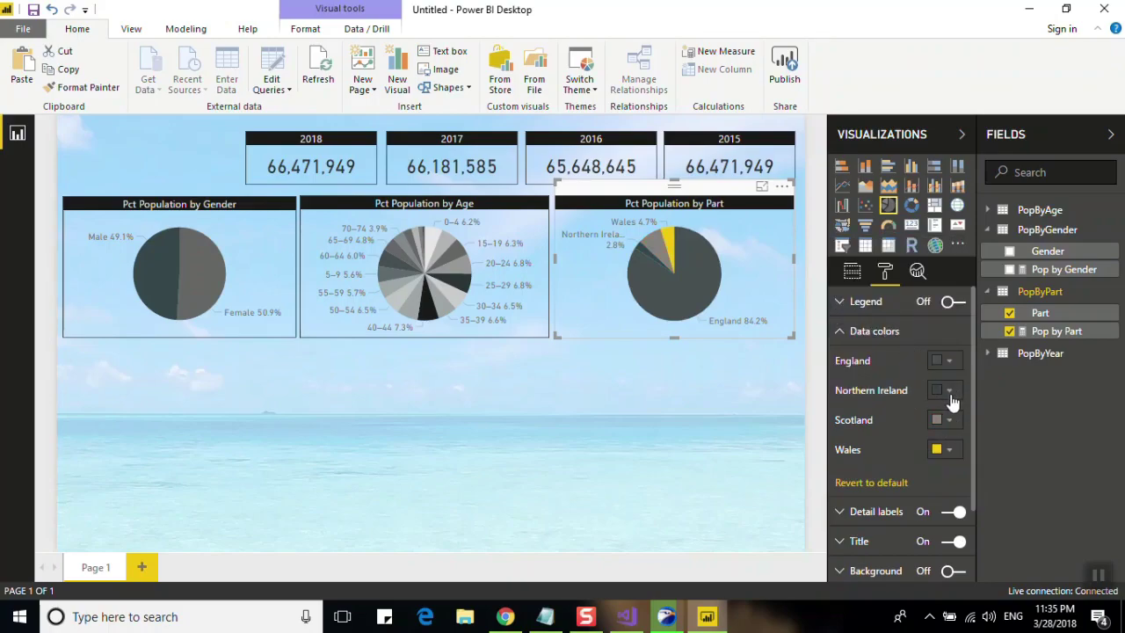
# Step: Make the Northern Ireland slice light gray and the Wales slice a lighter gray
pyautogui.click(950, 391)
pyautogui.click(832, 450)
pyautogui.click(948, 452)
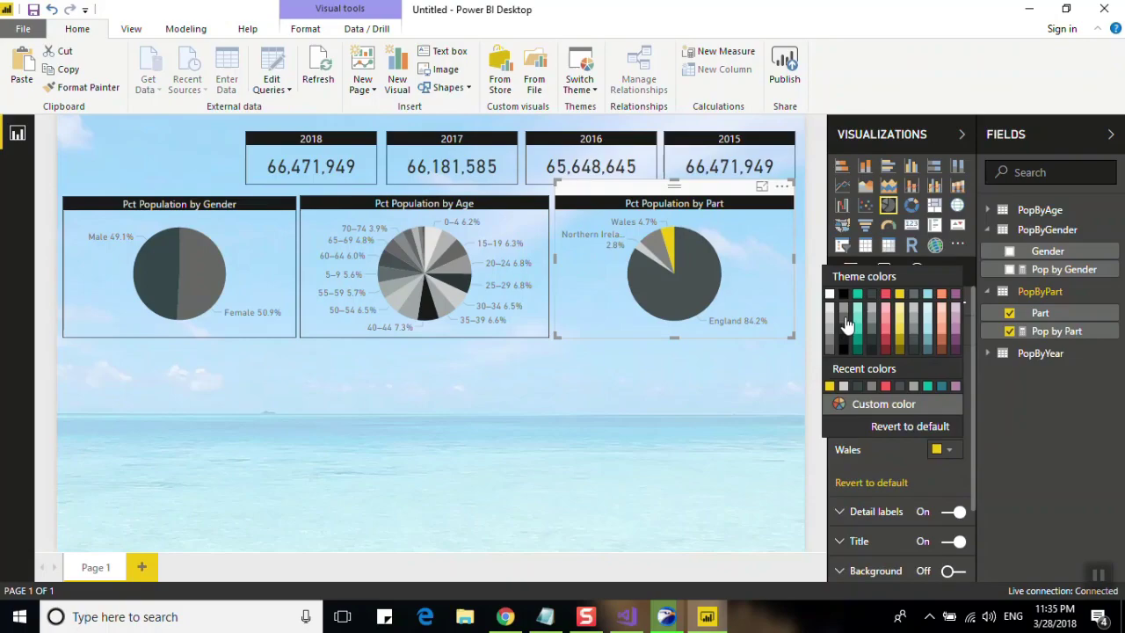
pyautogui.click(836, 332)
pyautogui.click(948, 451)
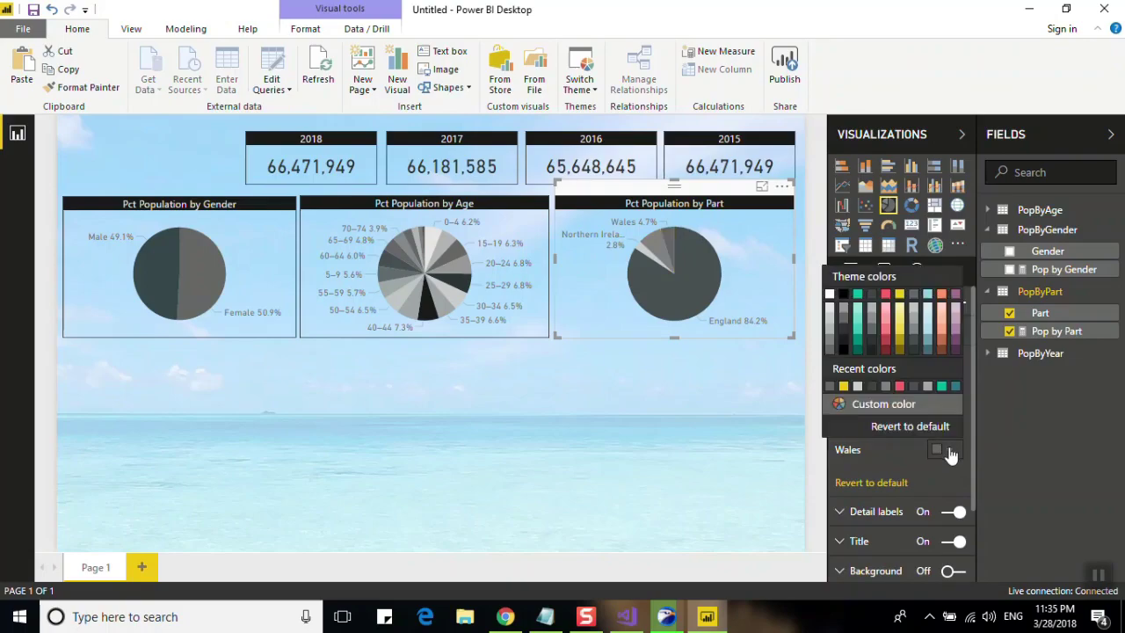
pyautogui.click(914, 326)
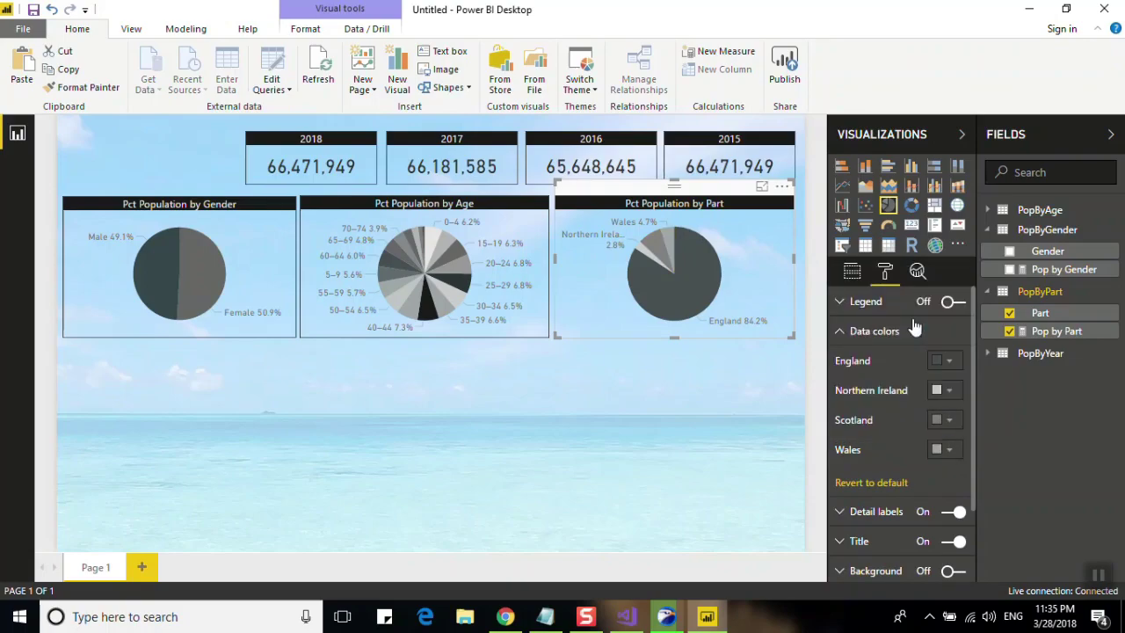
# Step: Change the England slice to a medium gray
pyautogui.click(949, 361)
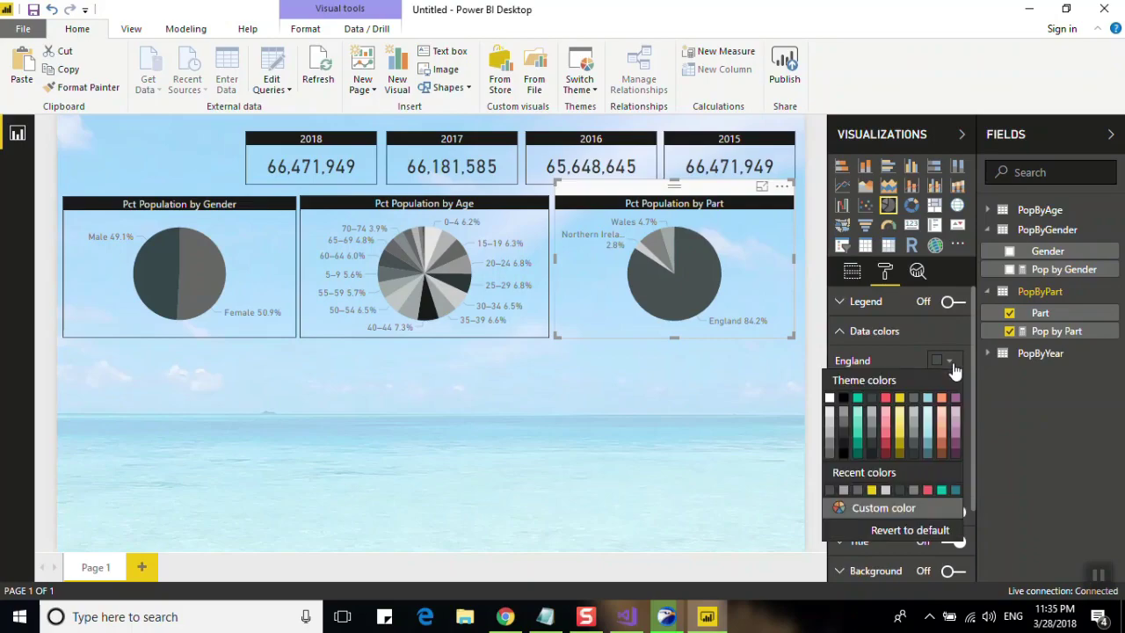
pyautogui.click(871, 446)
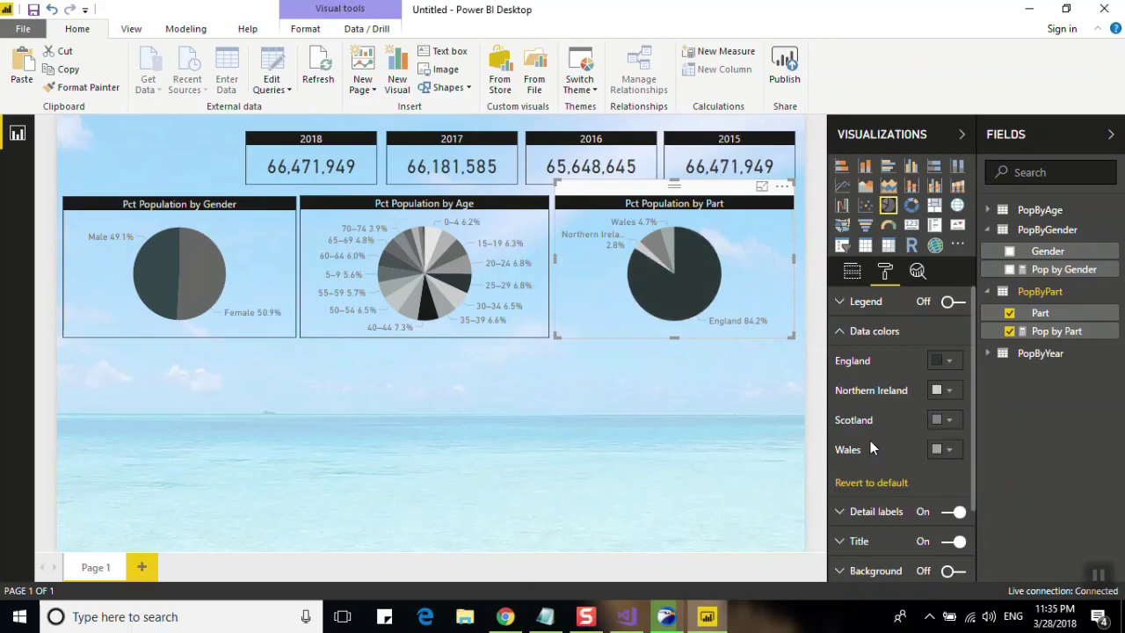
pyautogui.click(949, 362)
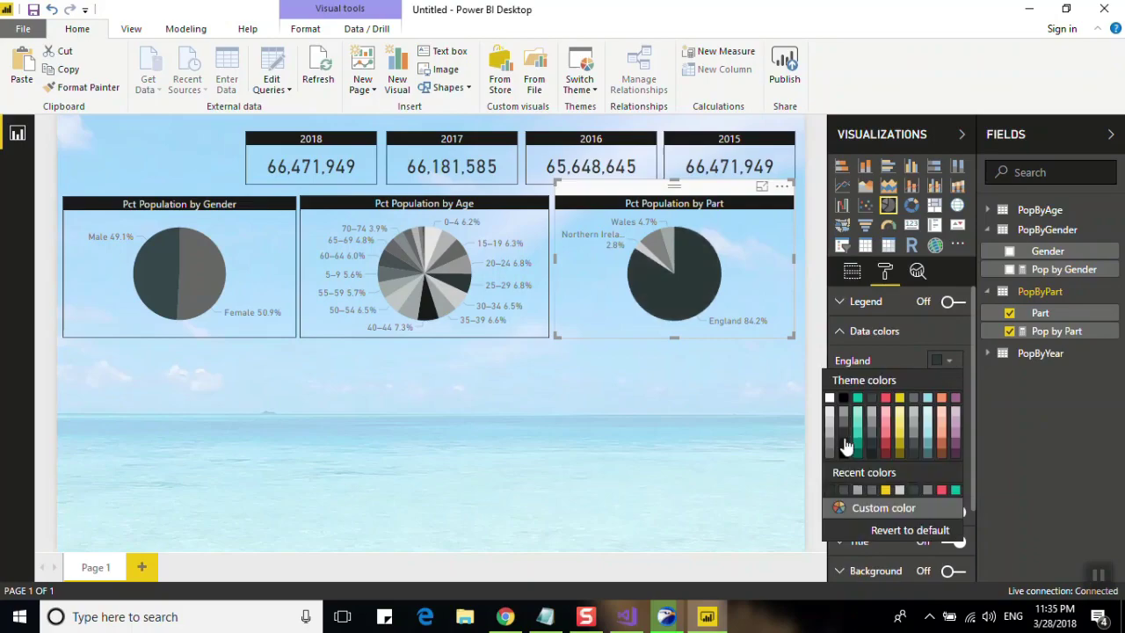
pyautogui.click(829, 446)
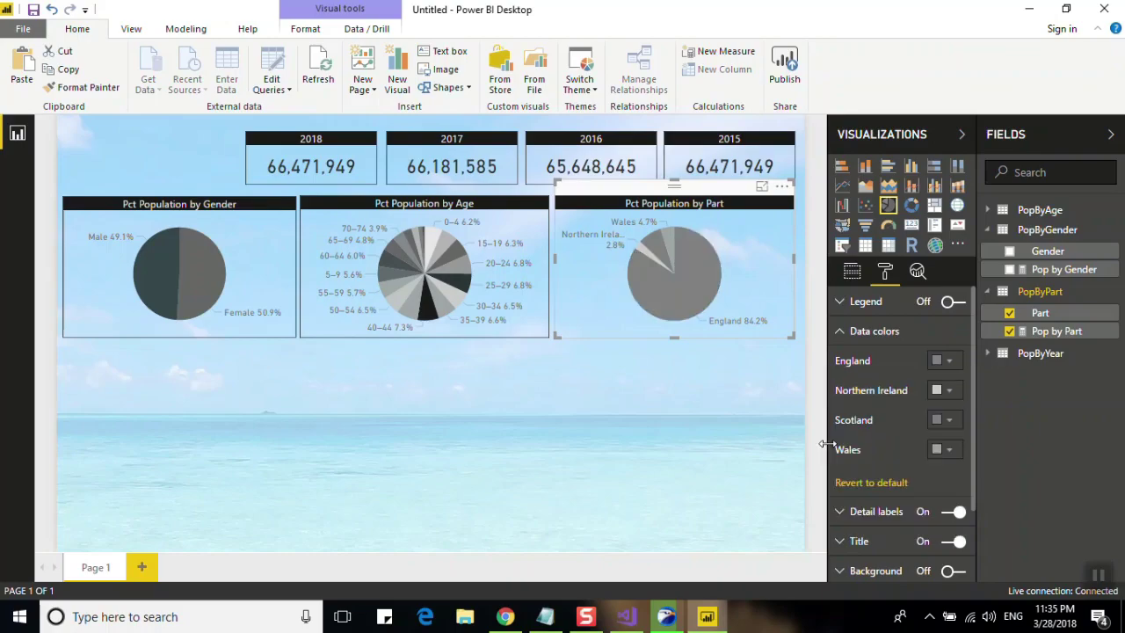
# Step: Darken Northern Ireland, set Wales to dark gray and England to a slightly darker gray
pyautogui.click(693, 440)
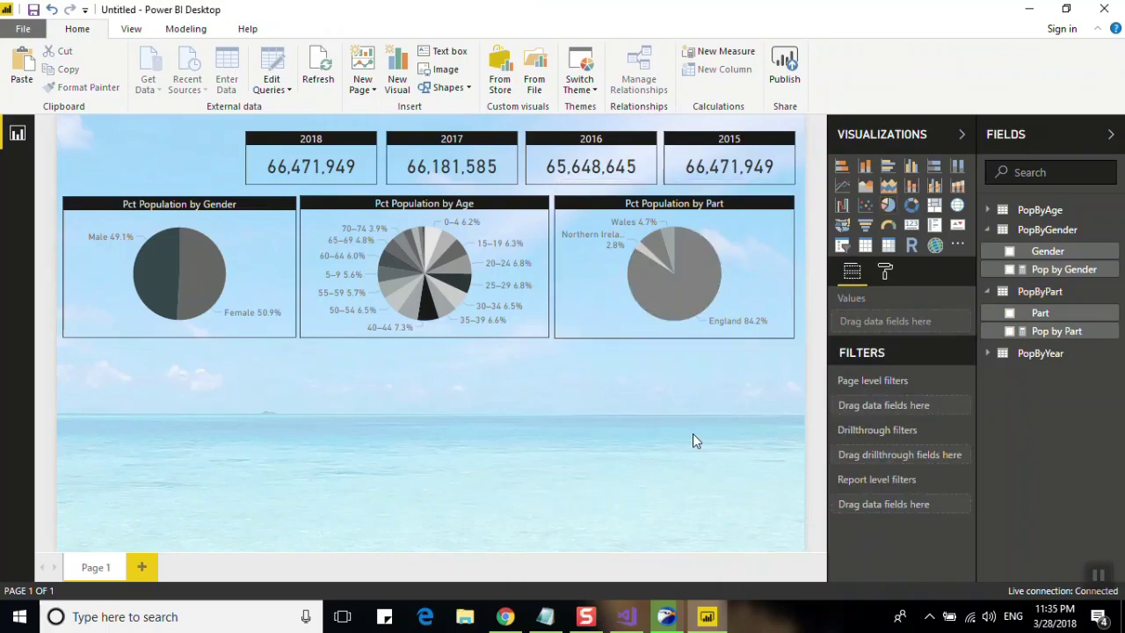
pyautogui.click(711, 298)
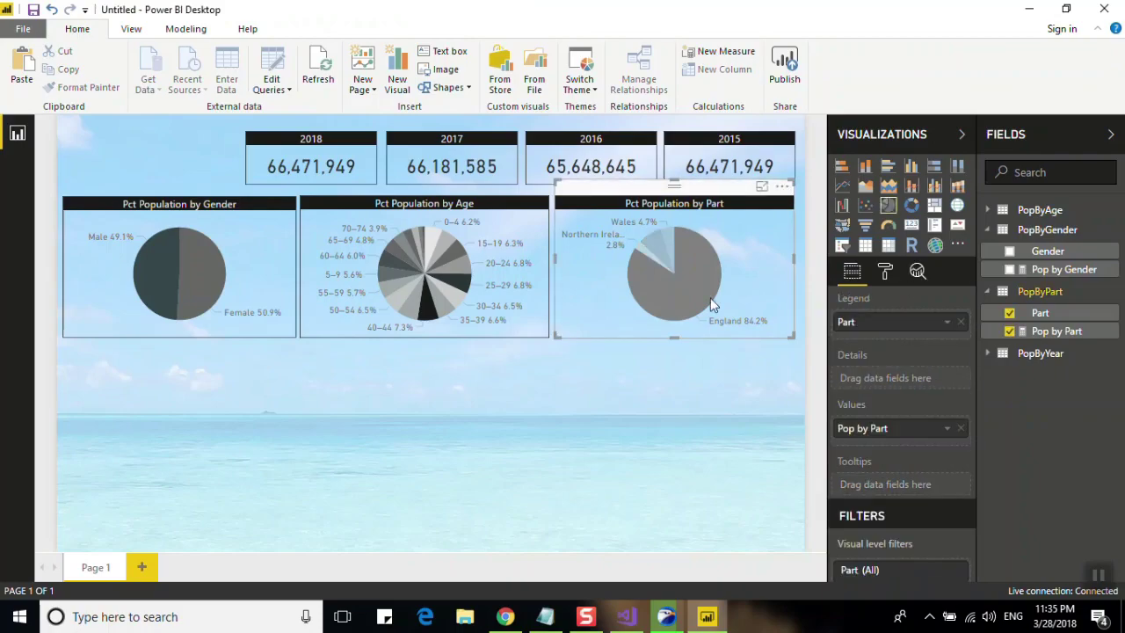
pyautogui.click(885, 272)
pyautogui.click(875, 332)
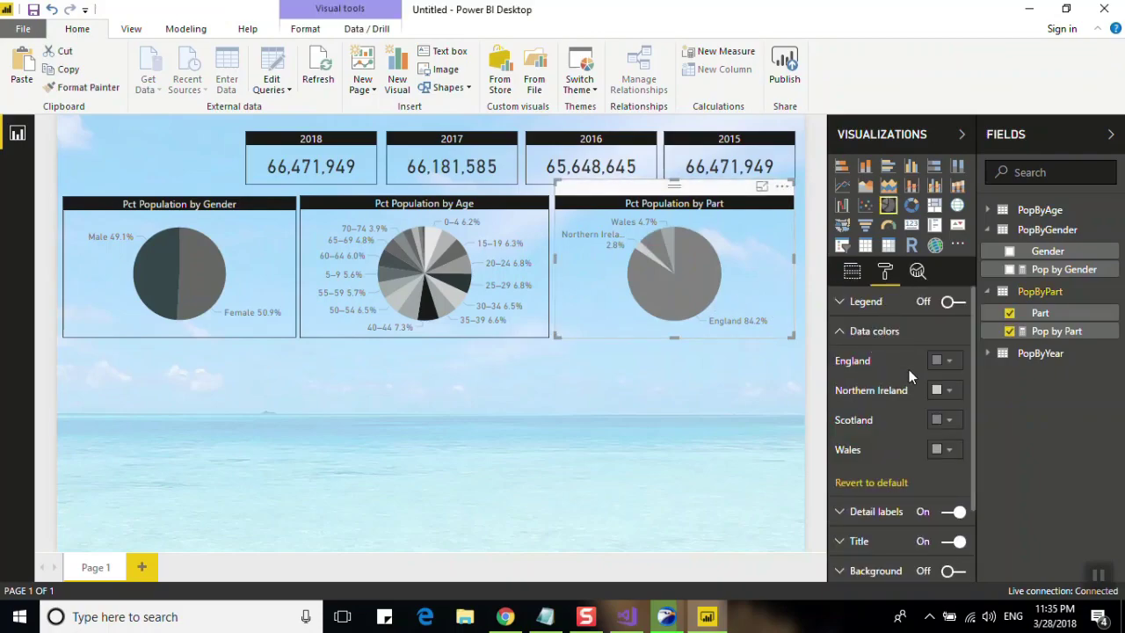
pyautogui.click(950, 390)
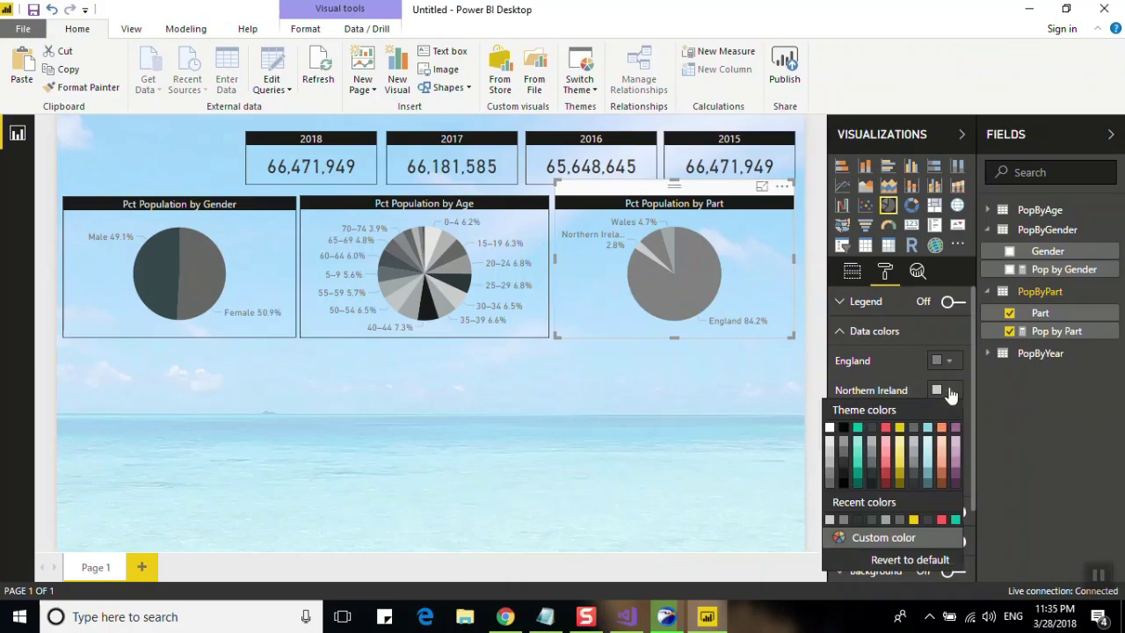
pyautogui.click(847, 468)
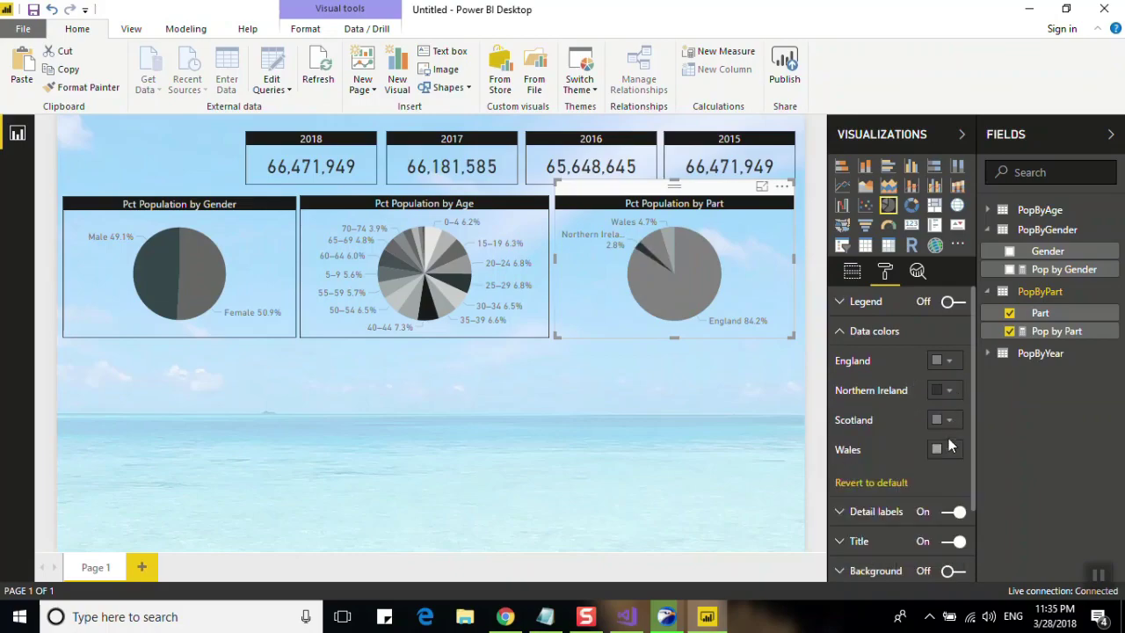
pyautogui.click(949, 448)
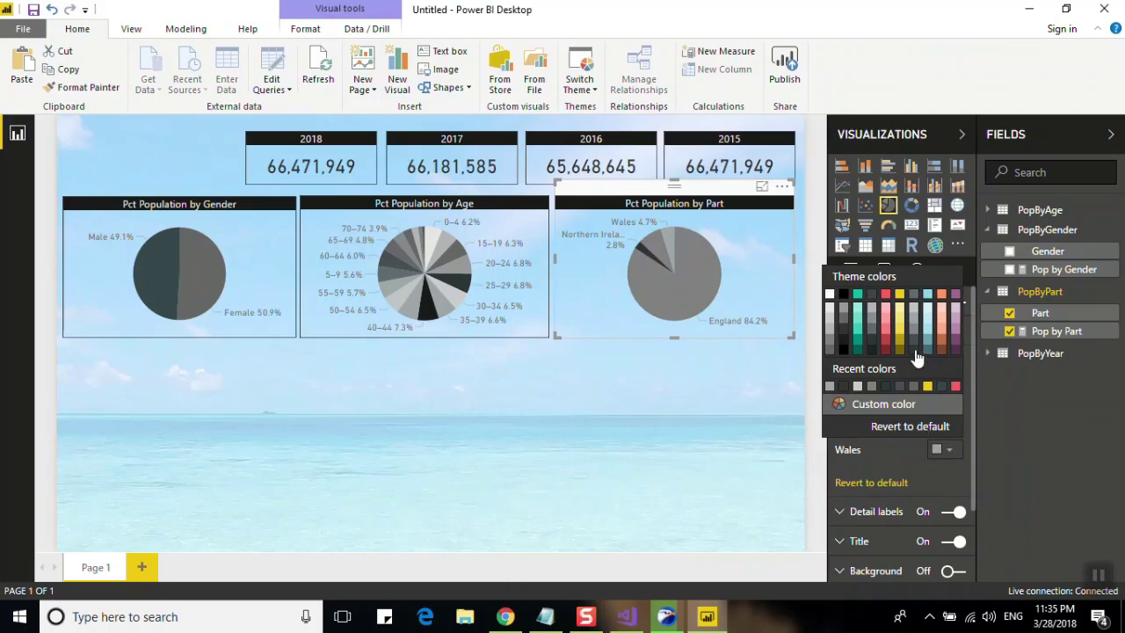
pyautogui.click(915, 351)
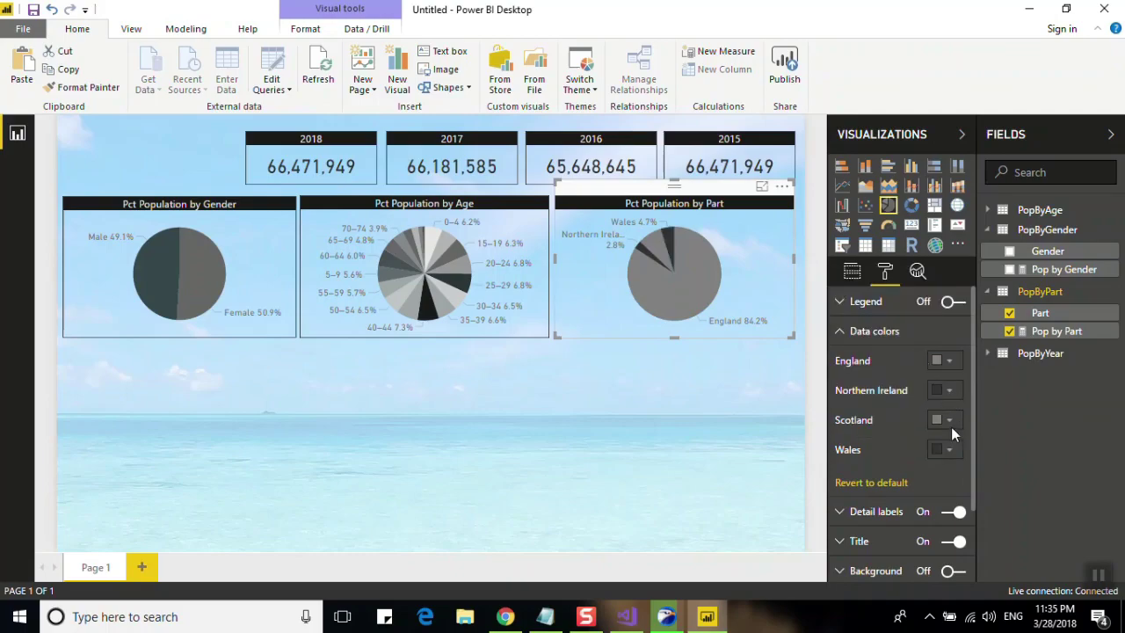
pyautogui.click(946, 361)
pyautogui.click(843, 426)
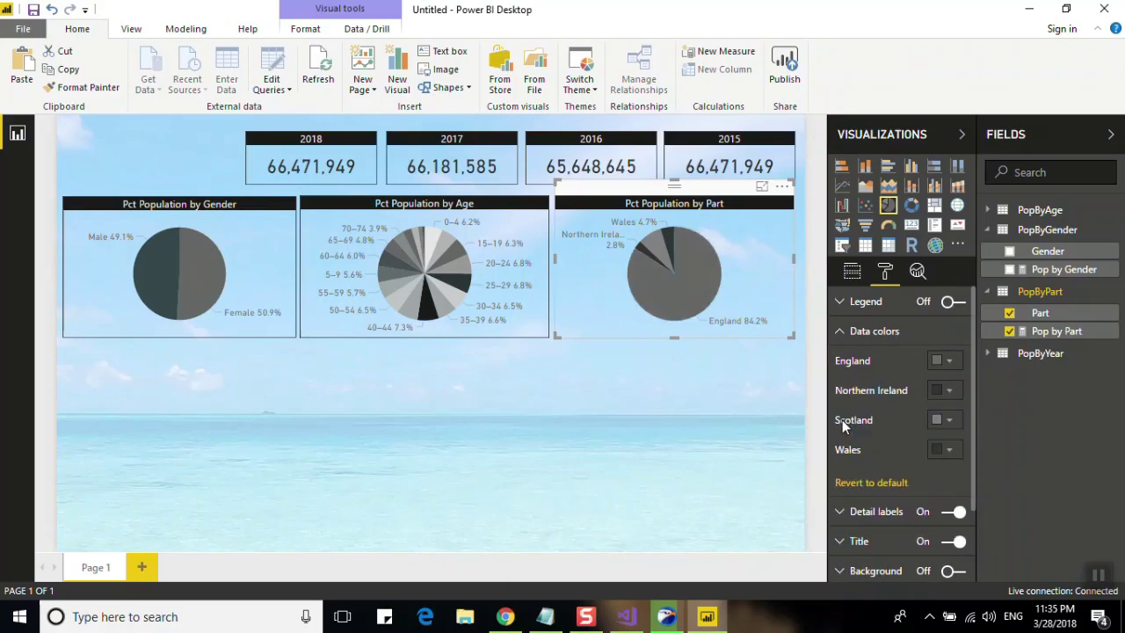
pyautogui.click(679, 409)
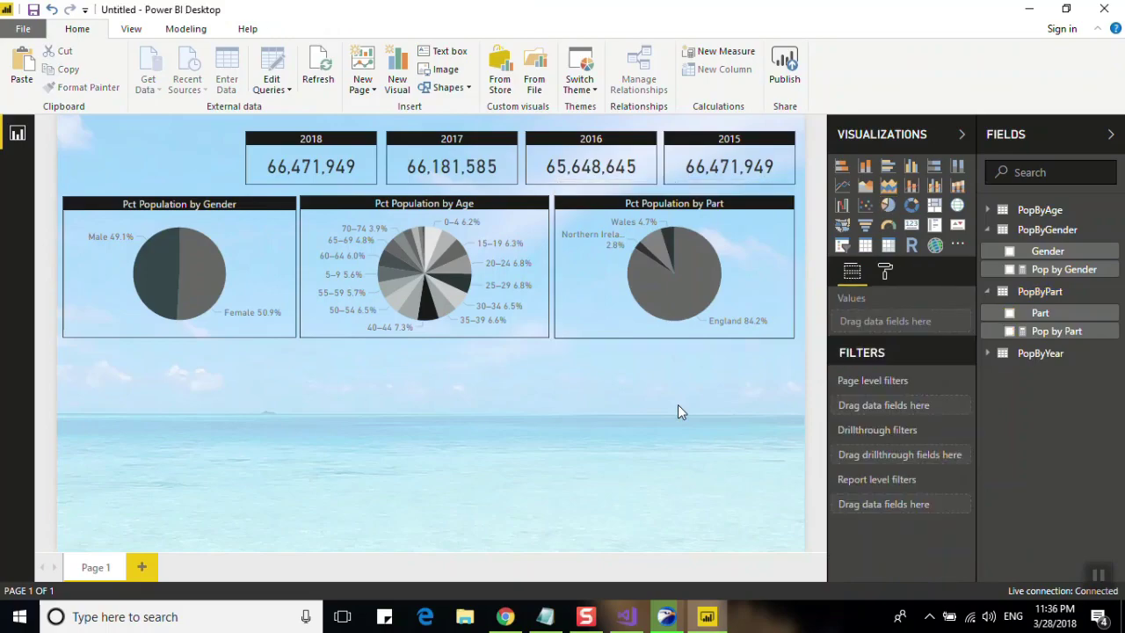
# Step: Lengthen the Gender, Age and Part pie visuals to the same taller height
pyautogui.click(266, 328)
pyautogui.moveTo(180, 335); pyautogui.dragTo(181, 348)
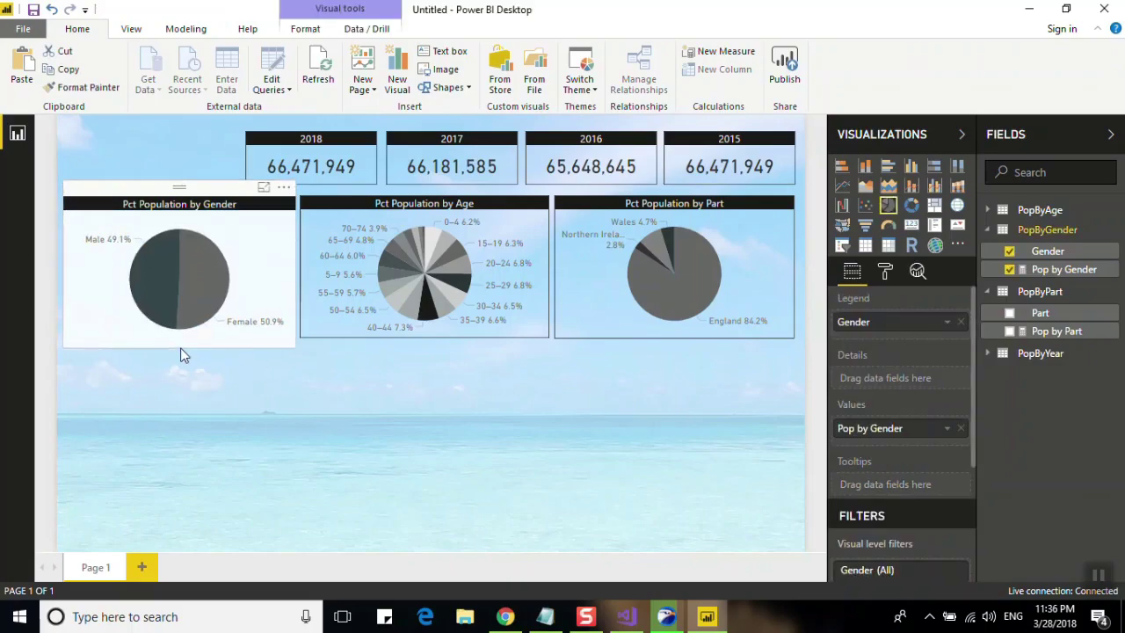
pyautogui.click(431, 330)
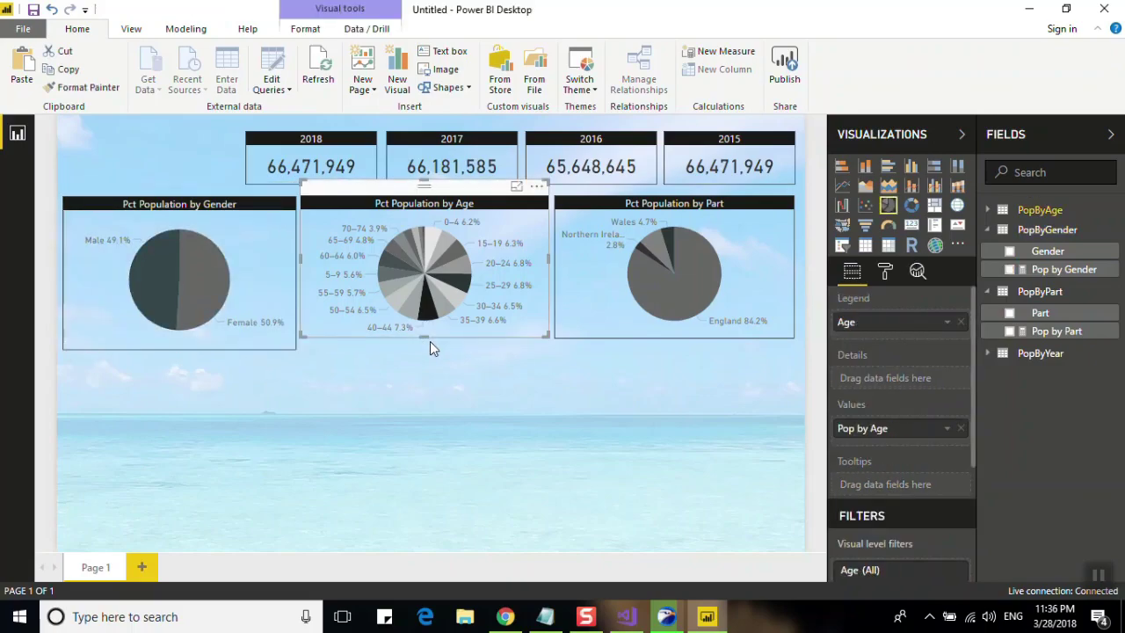
pyautogui.moveTo(428, 340); pyautogui.dragTo(421, 348)
pyautogui.click(642, 337)
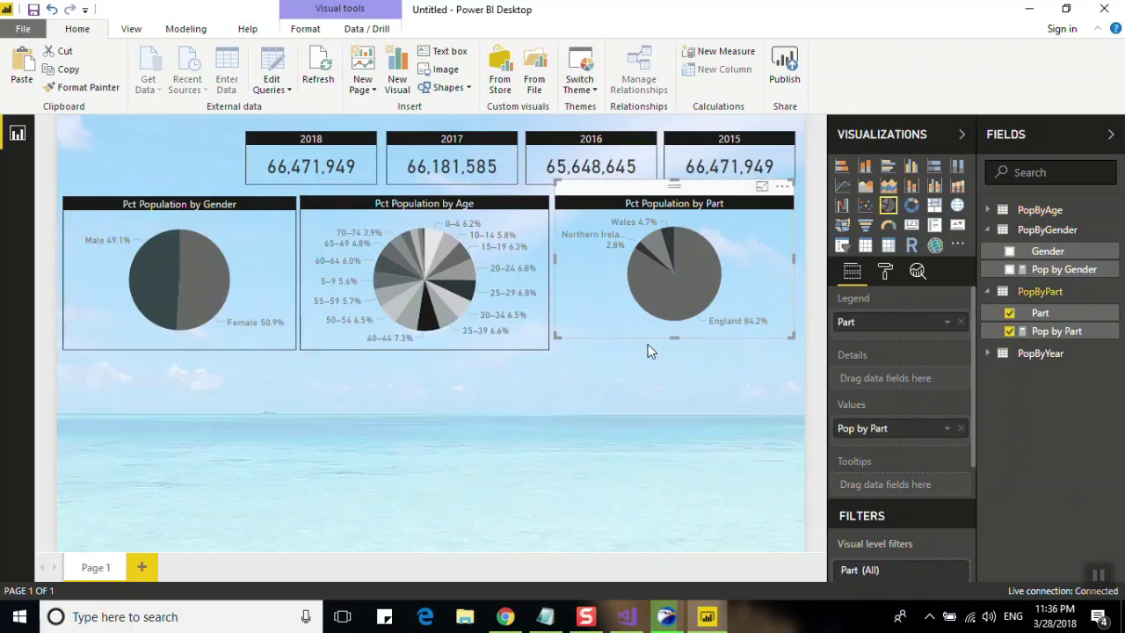
pyautogui.moveTo(671, 338); pyautogui.dragTo(674, 349)
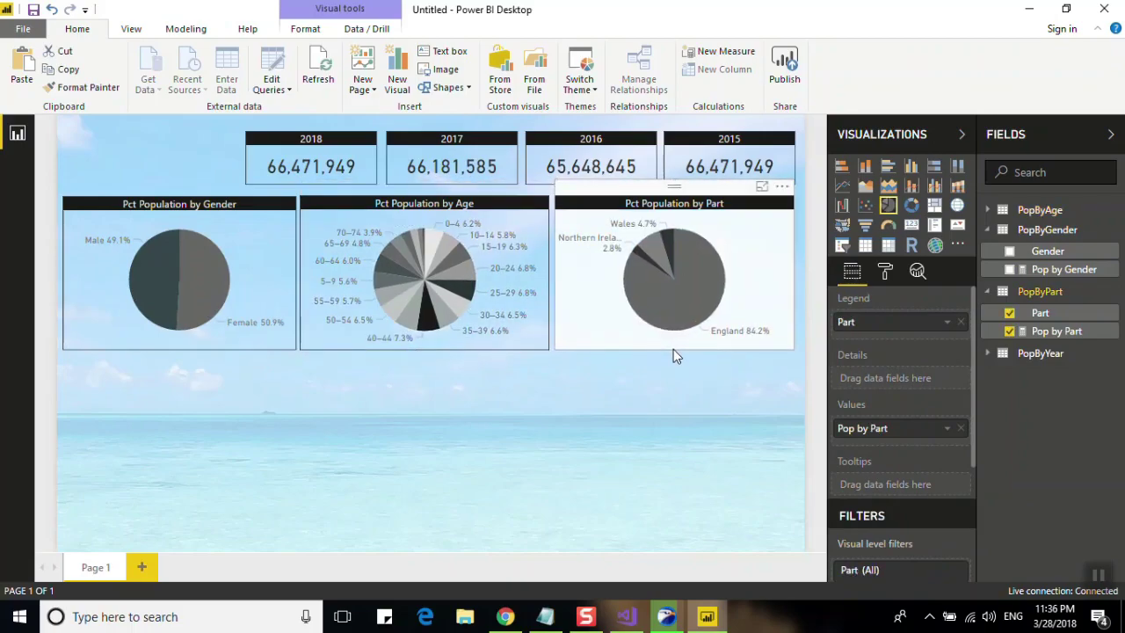
pyautogui.click(670, 368)
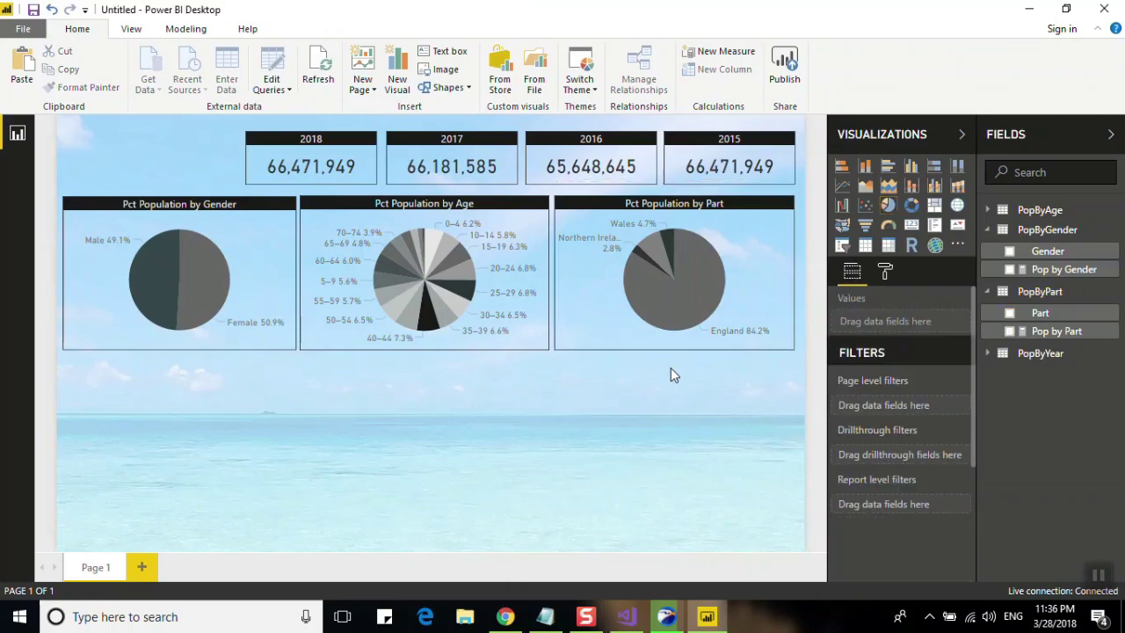
# Step: Add a chart below the pies, convert it to an area chart, and make it wider and taller
pyautogui.click(865, 166)
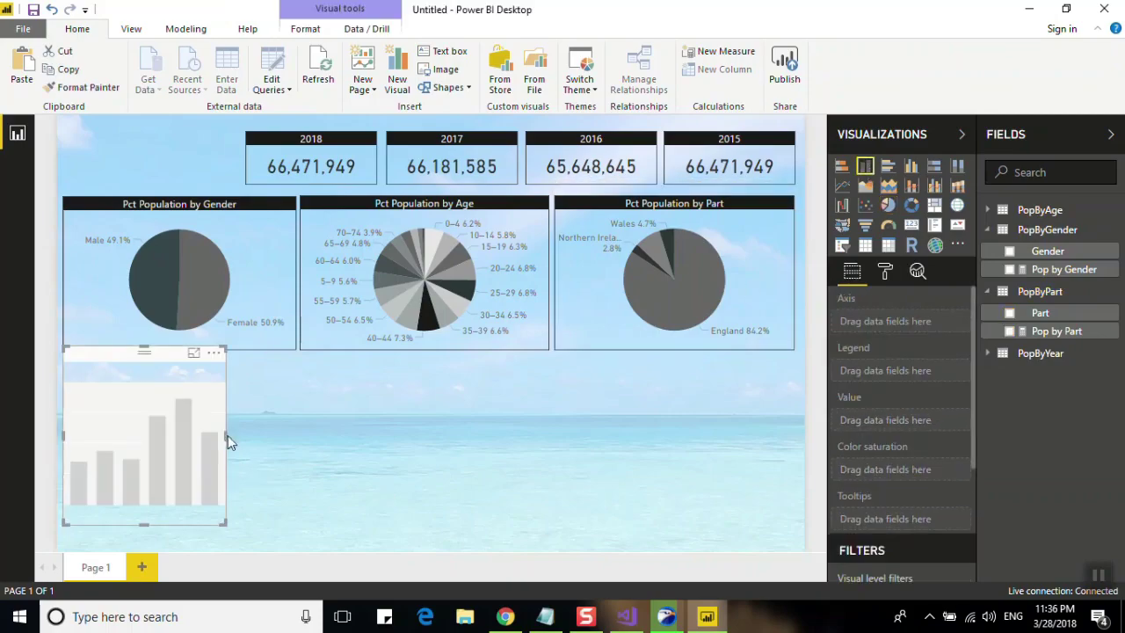
pyautogui.moveTo(226, 435); pyautogui.dragTo(442, 454)
pyautogui.click(615, 378)
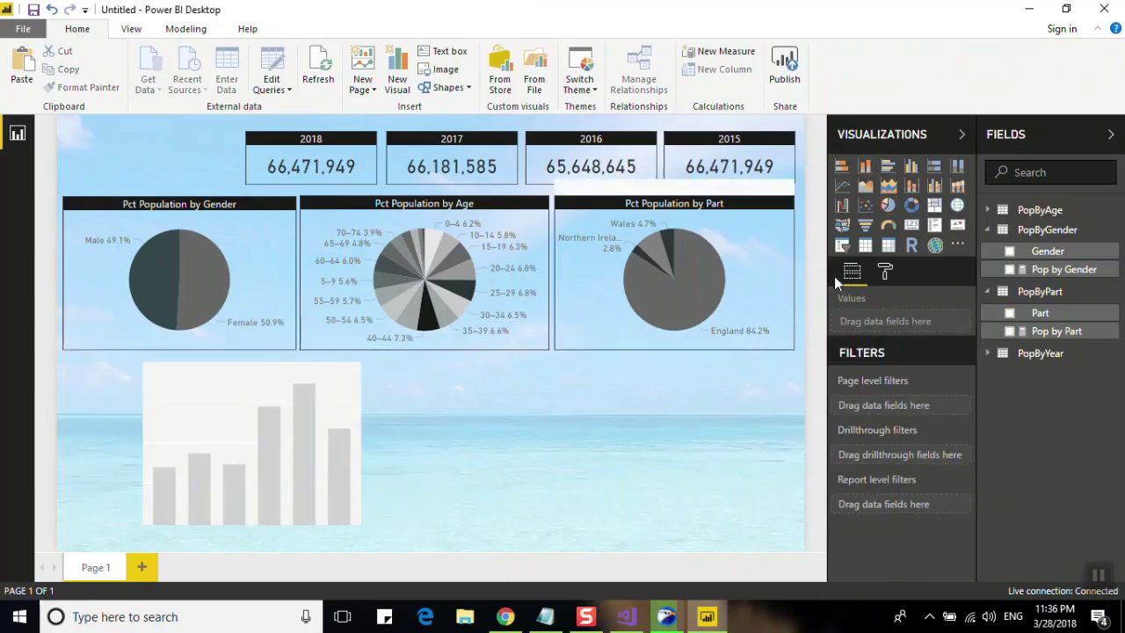
pyautogui.click(867, 188)
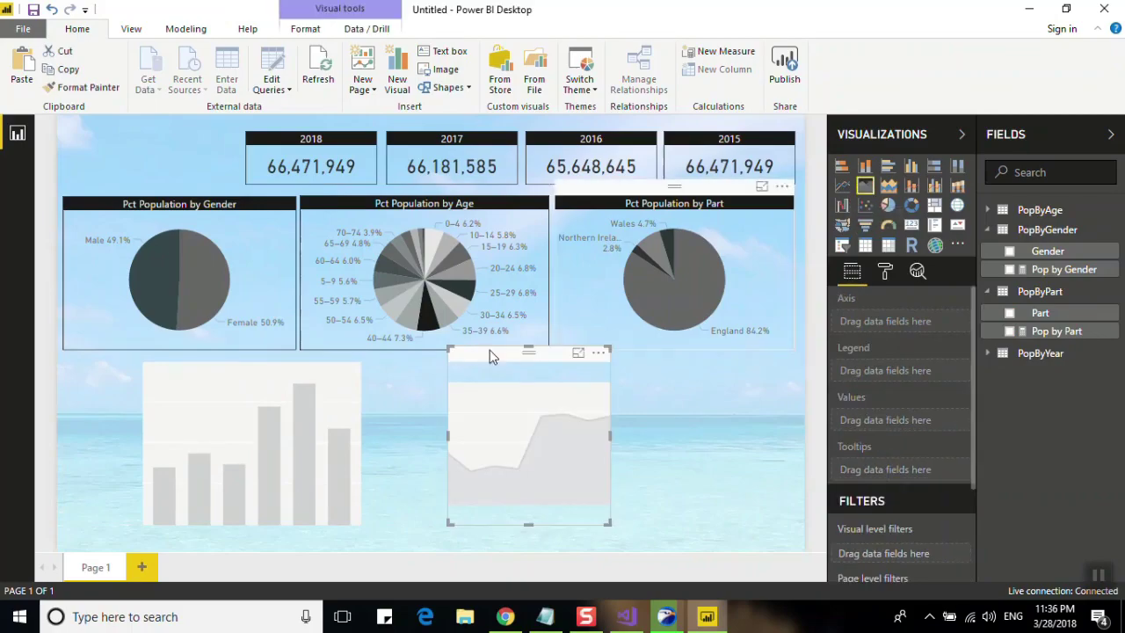
pyautogui.press('Delete')
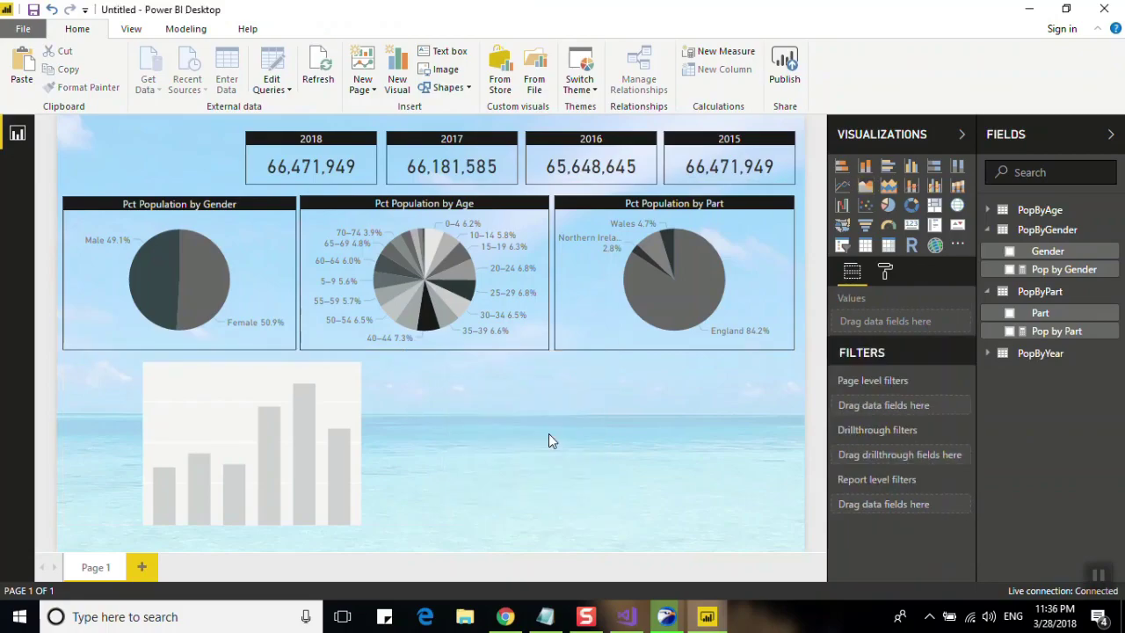
pyautogui.click(392, 414)
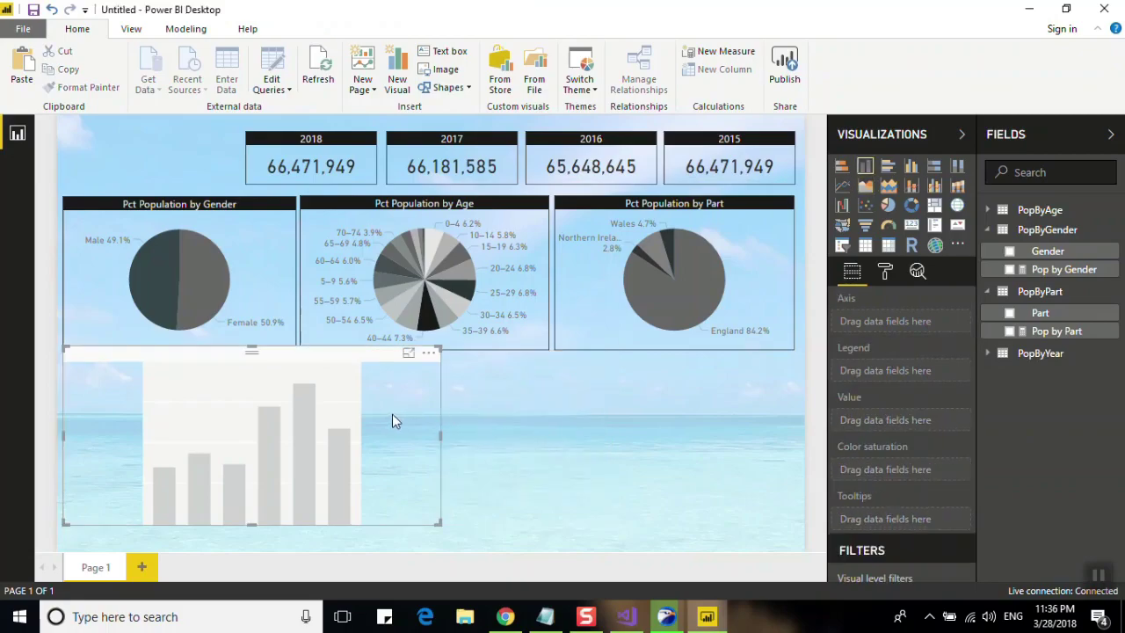
pyautogui.click(863, 185)
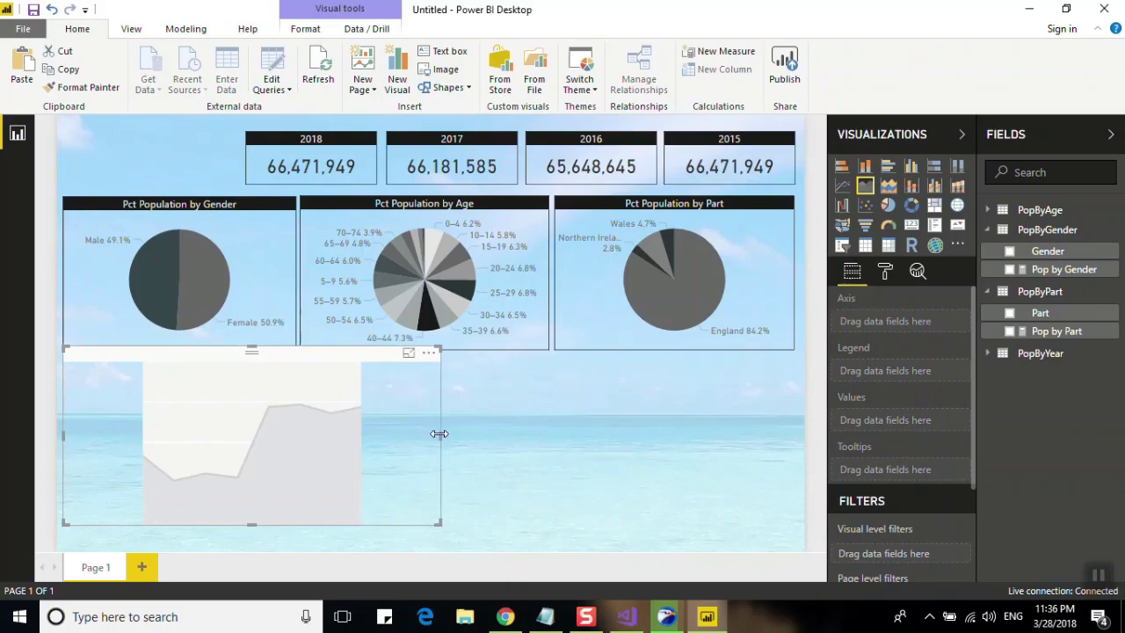
pyautogui.moveTo(440, 434); pyautogui.dragTo(473, 436)
pyautogui.moveTo(267, 524); pyautogui.dragTo(268, 550)
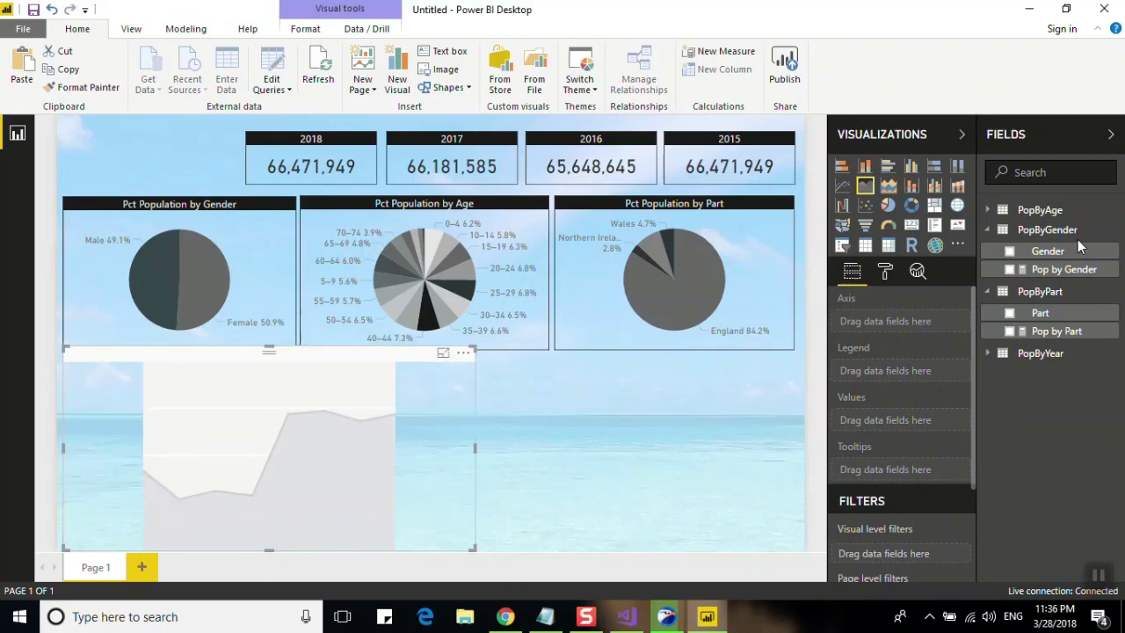
# Step: Plot Pop Growth YOY % with Year on the area chart's axis
pyautogui.click(993, 353)
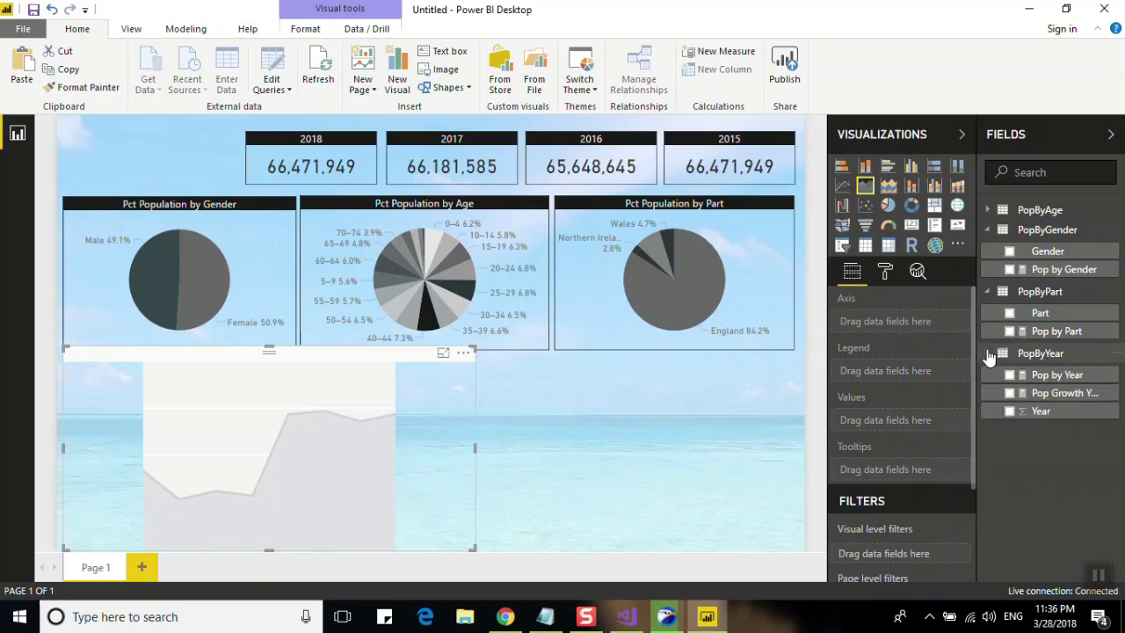
pyautogui.click(1010, 393)
pyautogui.click(1010, 413)
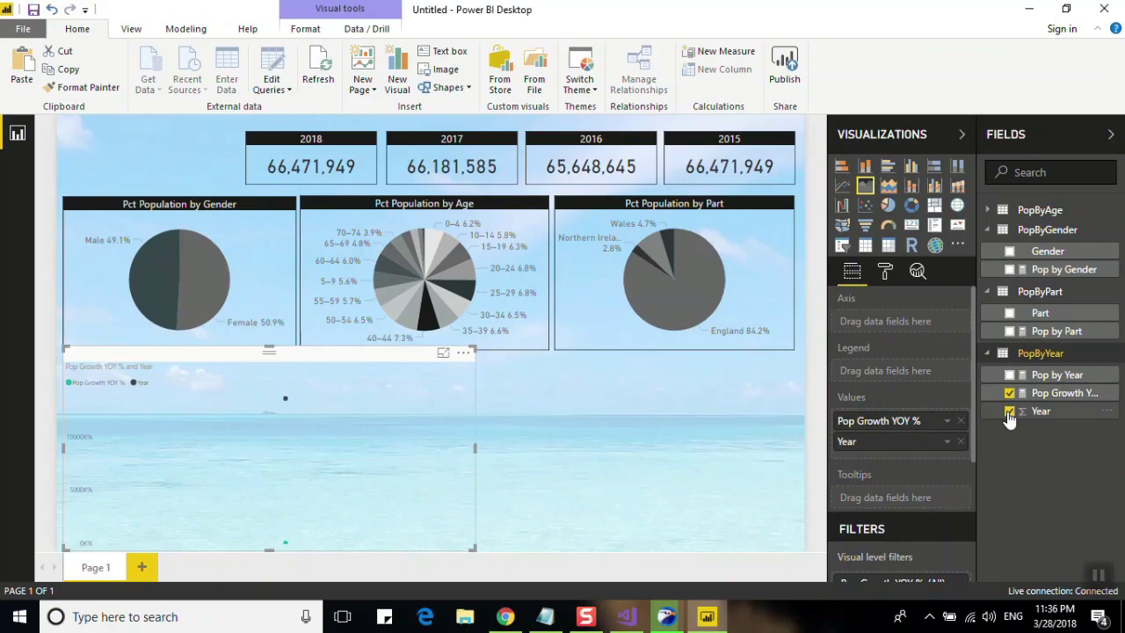
pyautogui.moveTo(1010, 417); pyautogui.dragTo(911, 325)
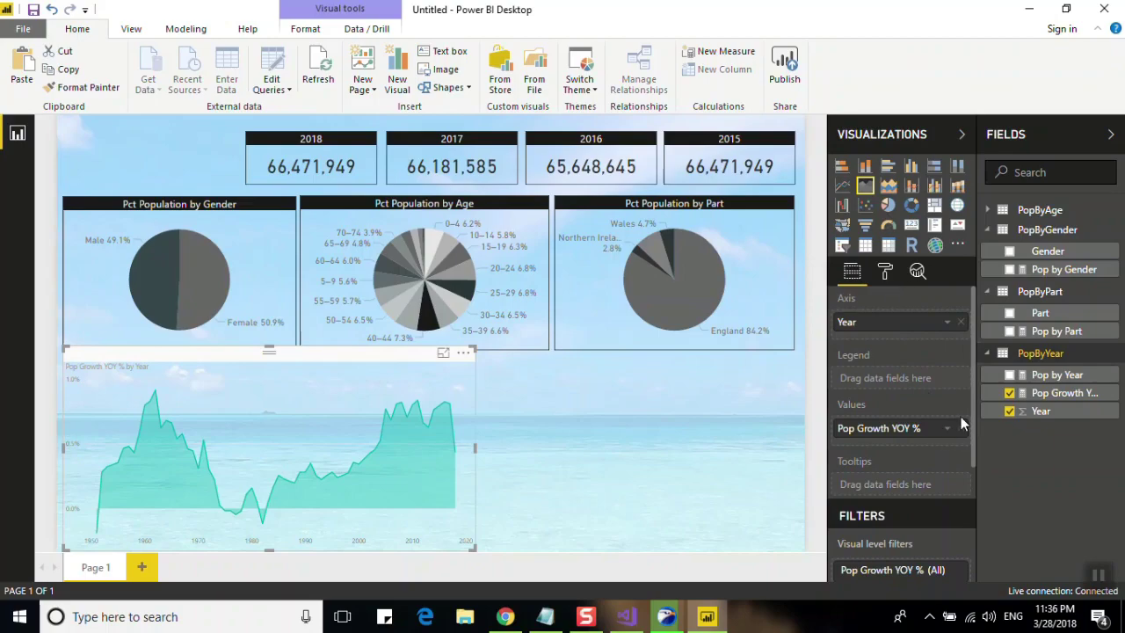
# Step: Filter the chart's Year to 'is greater than' 1951 and widen the visual further
pyautogui.moveTo(972, 419); pyautogui.dragTo(969, 488)
pyautogui.click(946, 492)
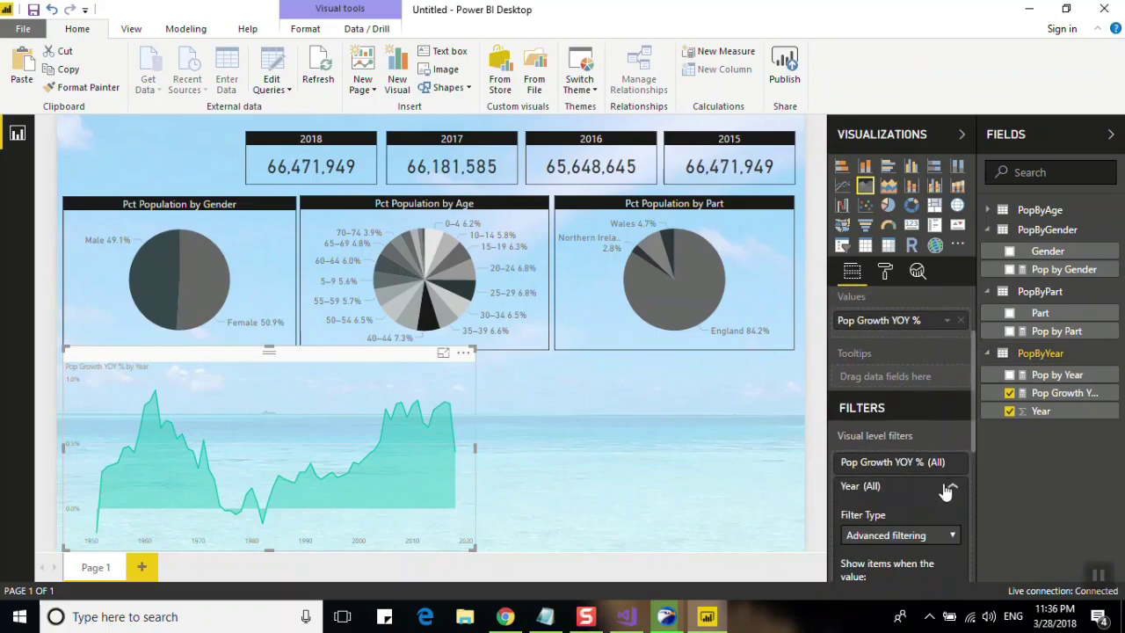
pyautogui.moveTo(974, 442); pyautogui.dragTo(972, 526)
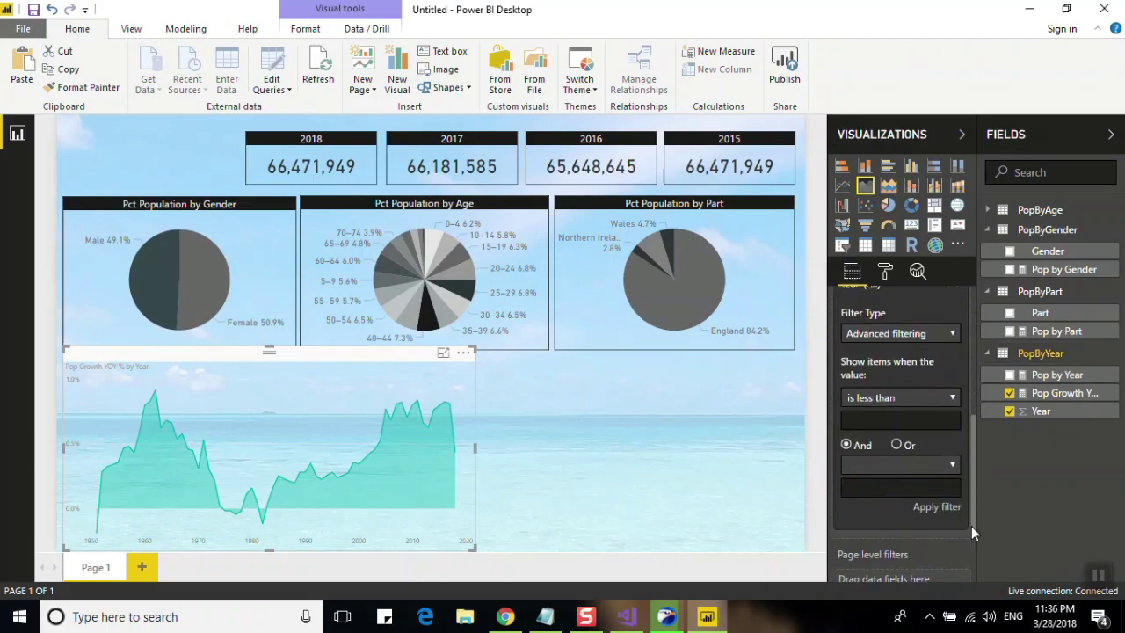
pyautogui.click(924, 398)
pyautogui.click(899, 430)
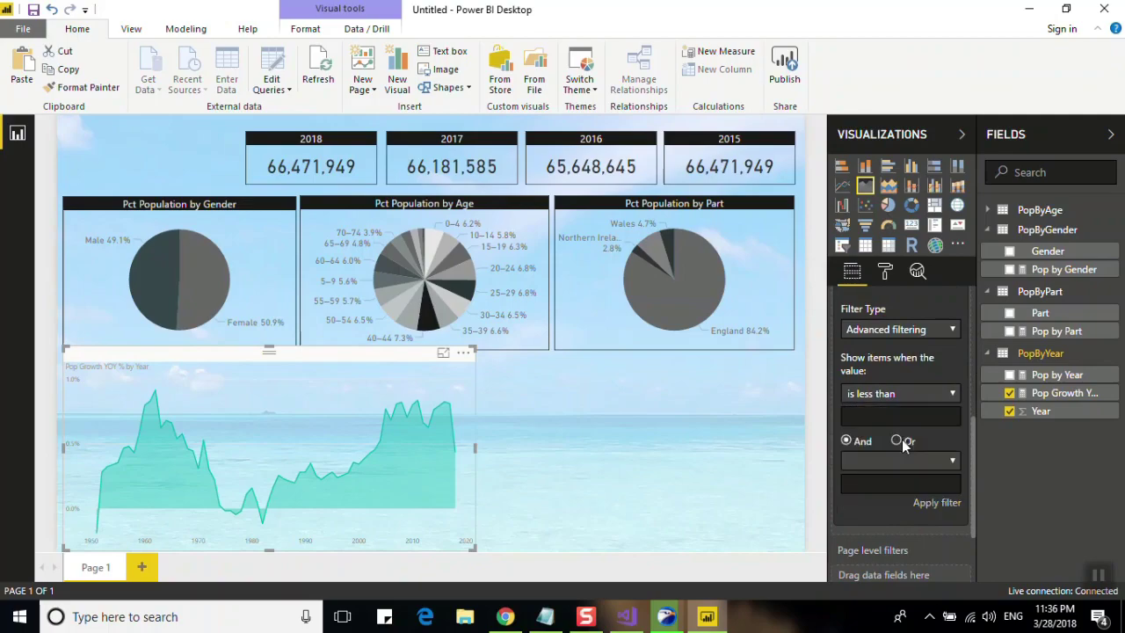
pyautogui.click(899, 418)
pyautogui.write('1951')
pyautogui.press('Return')
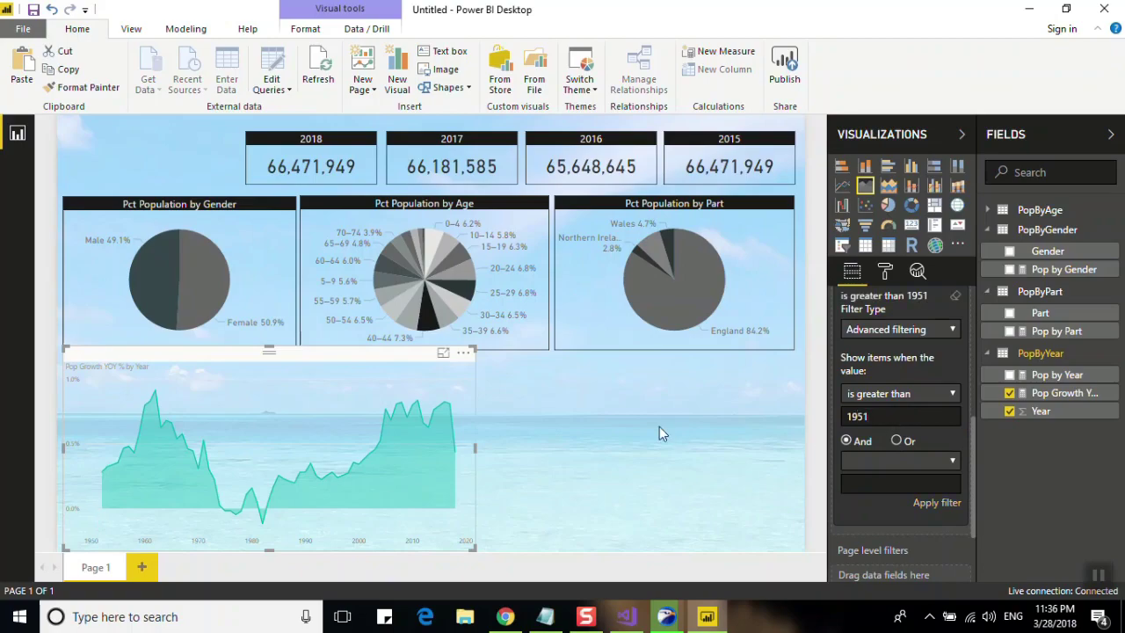
pyautogui.moveTo(474, 447); pyautogui.dragTo(557, 442)
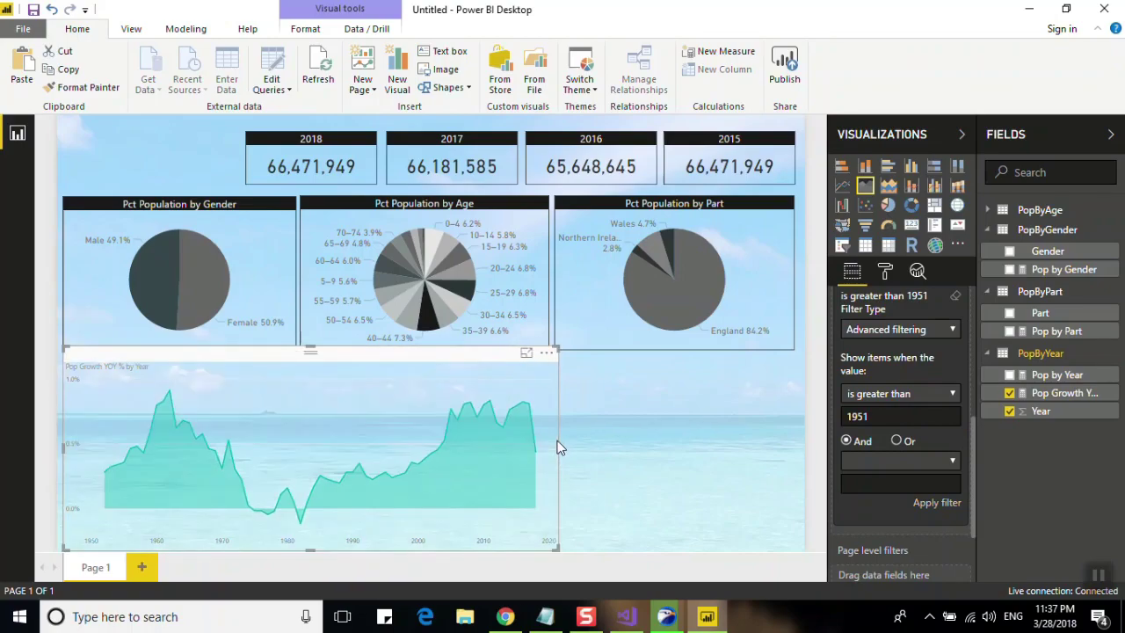
# Step: Copy the gender pie's formatting onto the Pop Growth YOY % by Year chart with Format Painter
pyautogui.click(276, 275)
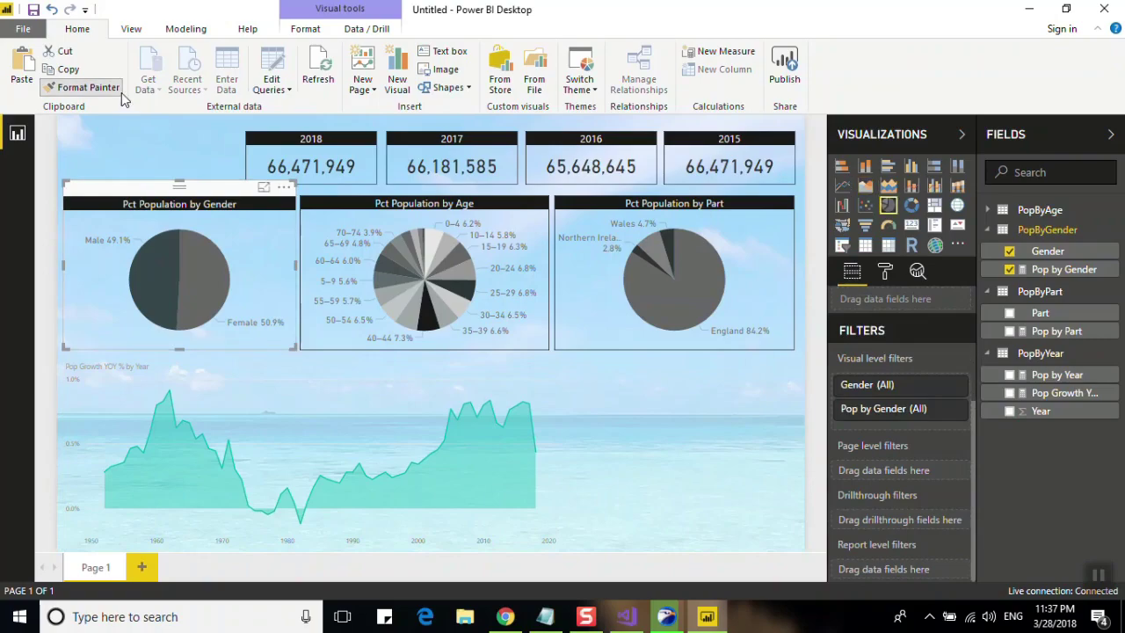
pyautogui.click(268, 422)
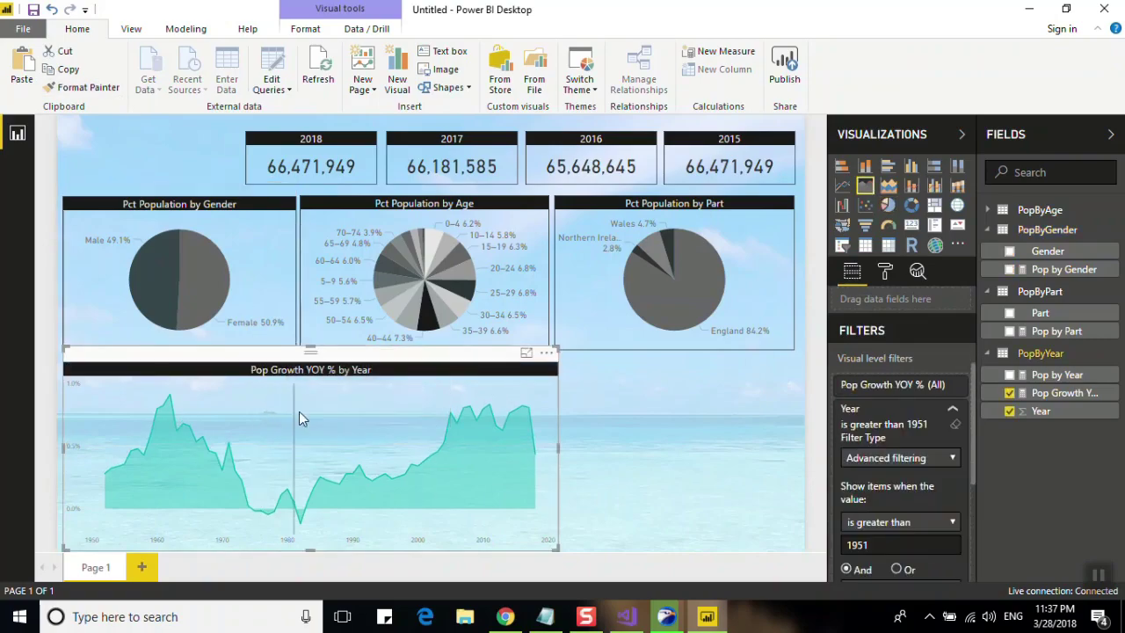
pyautogui.moveTo(289, 482)
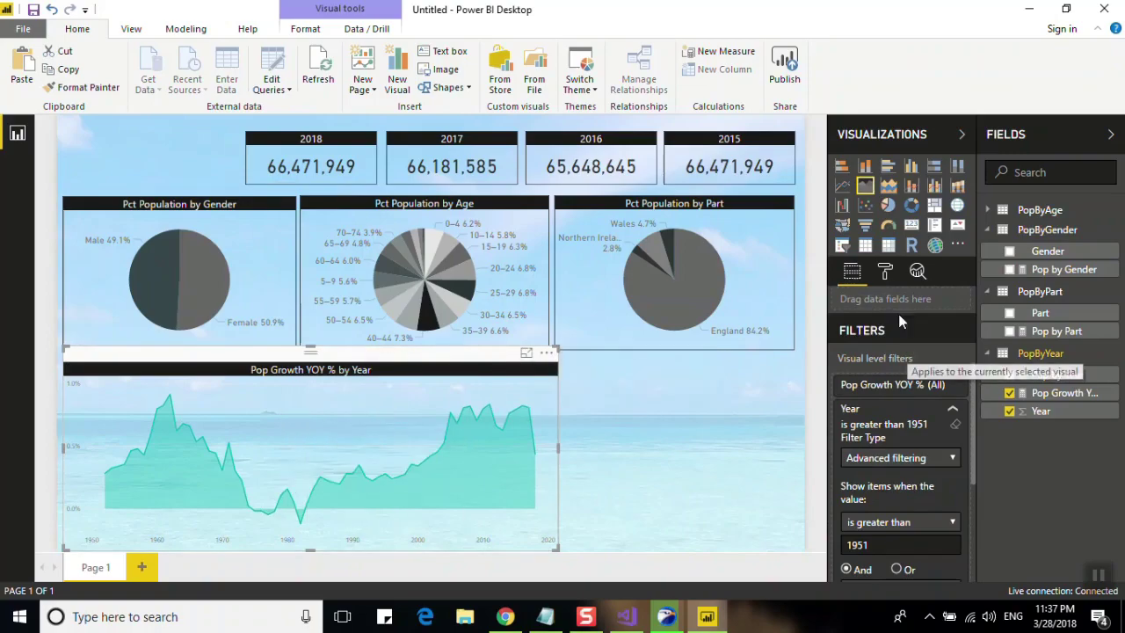
pyautogui.click(886, 273)
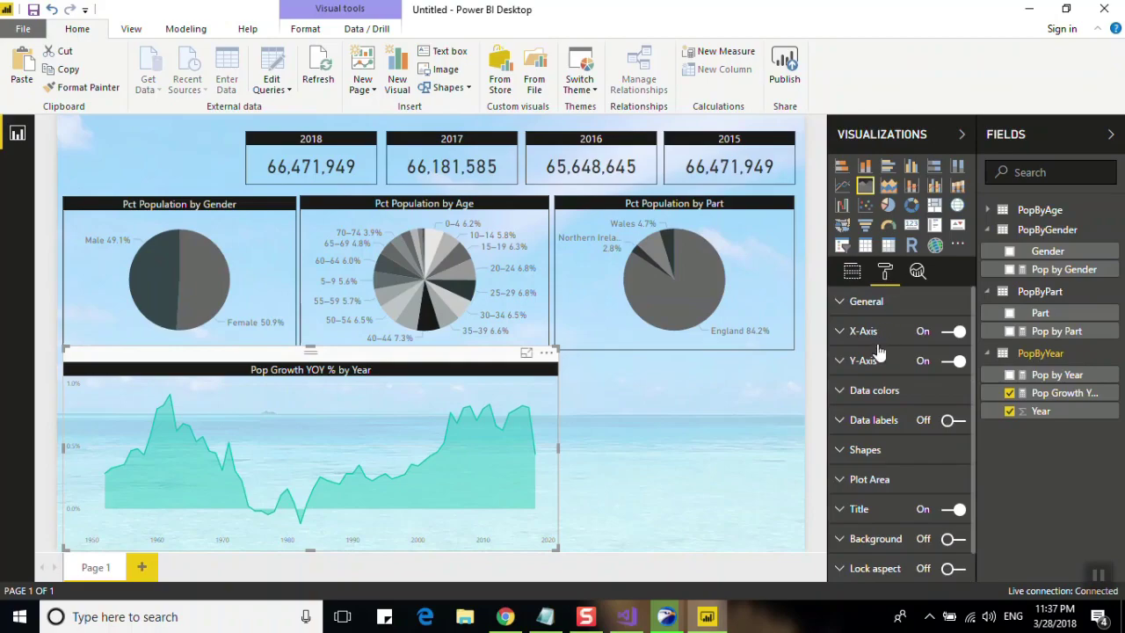
# Step: Set the Pop Growth YOY % area colour to dark grey
pyautogui.click(874, 388)
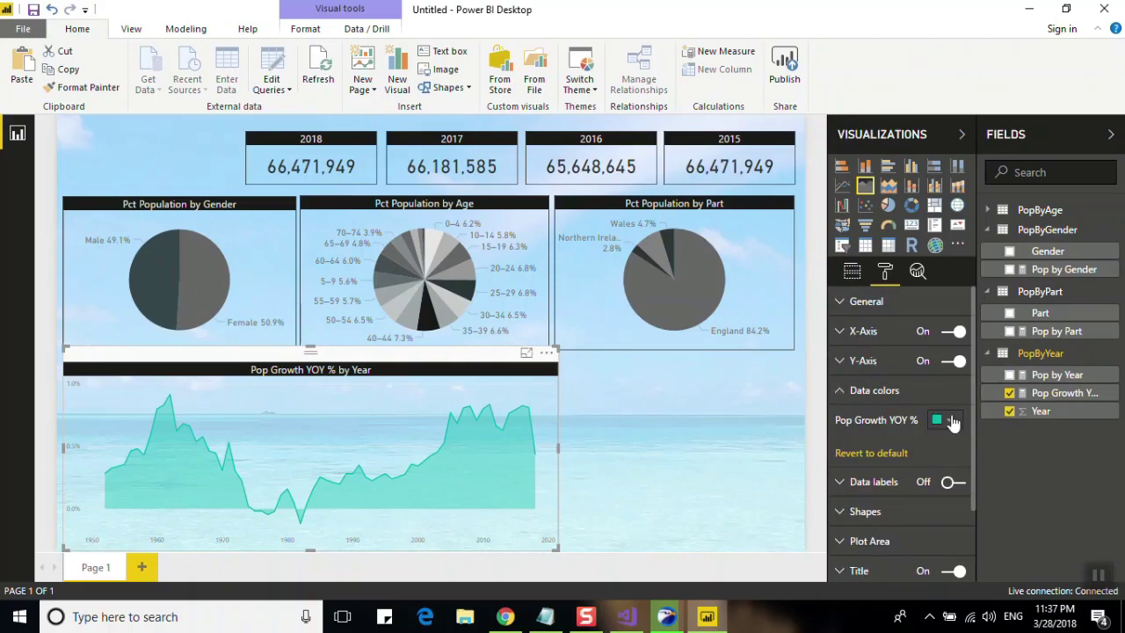
pyautogui.click(953, 421)
pyautogui.click(875, 496)
pyautogui.click(949, 422)
pyautogui.click(913, 315)
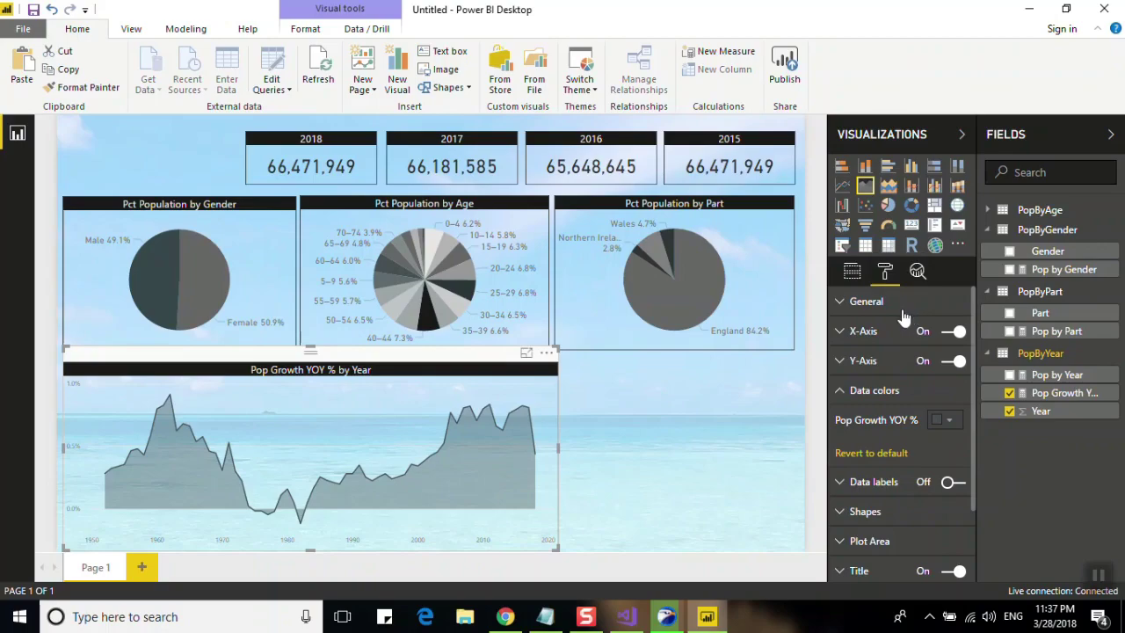
pyautogui.click(867, 390)
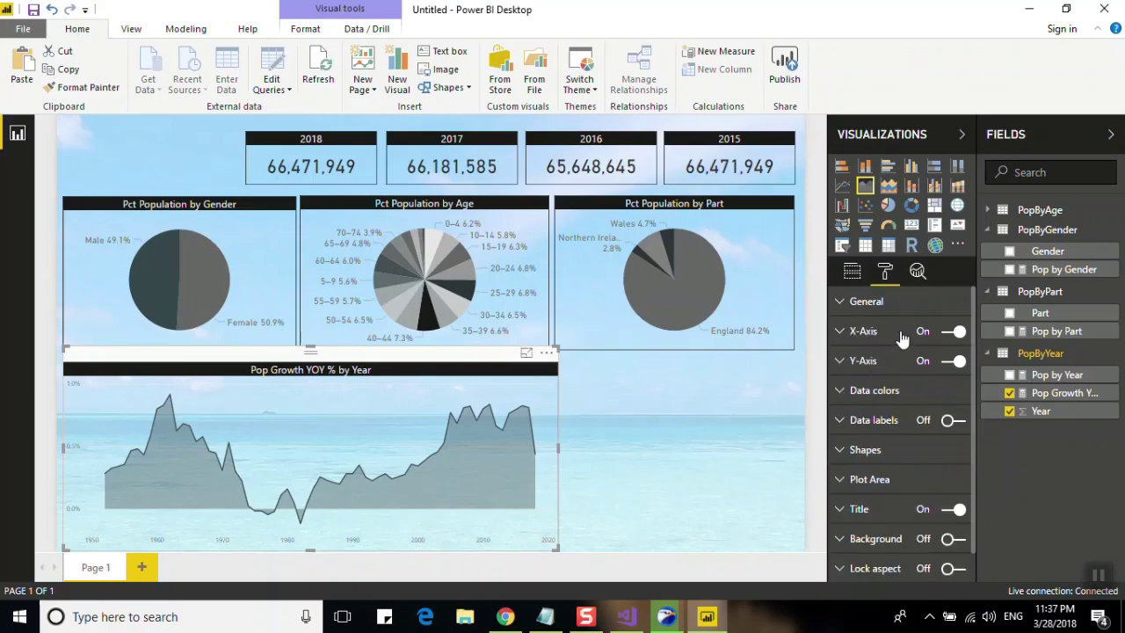
# Step: Make the X-axis labels black at text size 14
pyautogui.click(875, 330)
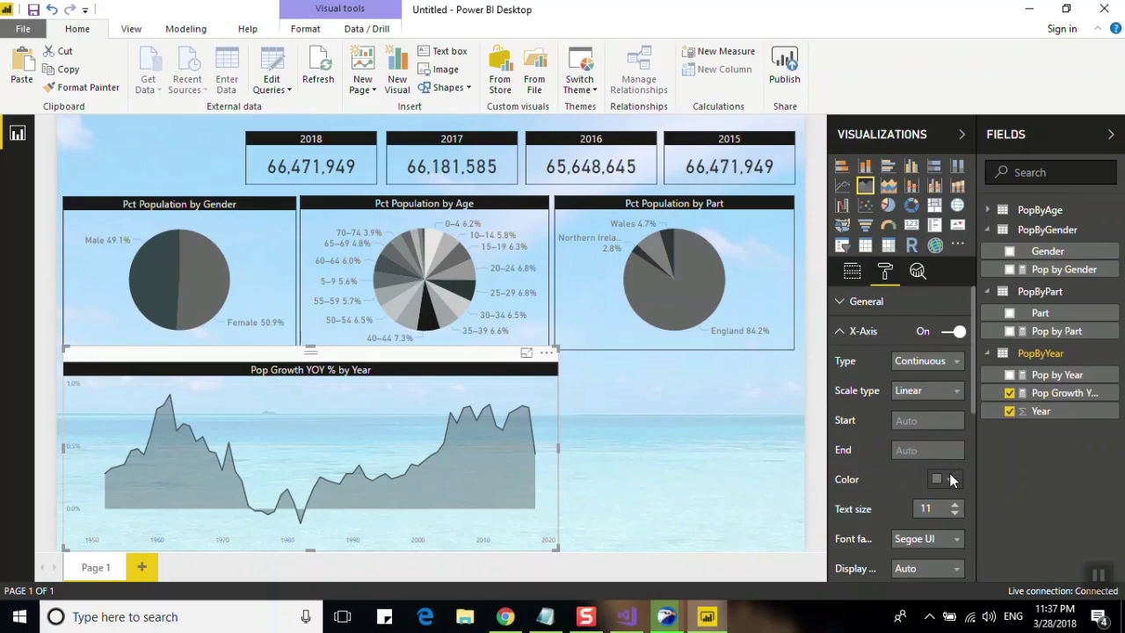
pyautogui.click(949, 479)
pyautogui.click(849, 378)
pyautogui.click(955, 504)
pyautogui.click(955, 504)
pyautogui.click(955, 504)
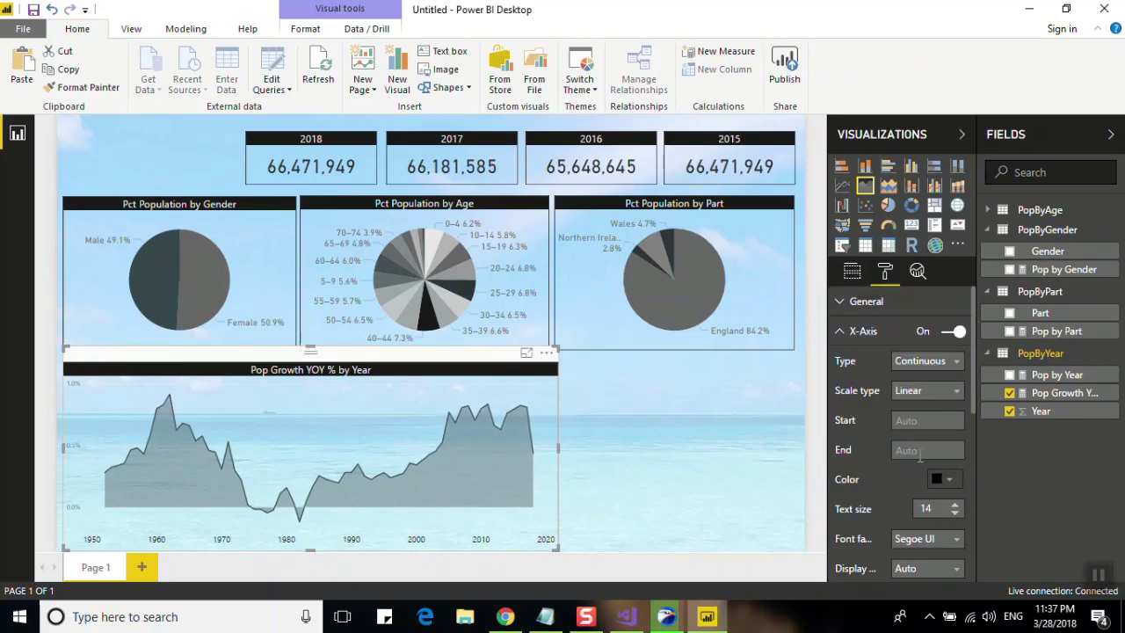
pyautogui.click(863, 331)
# Step: Make the Y-axis labels black at text size 13
pyautogui.click(863, 361)
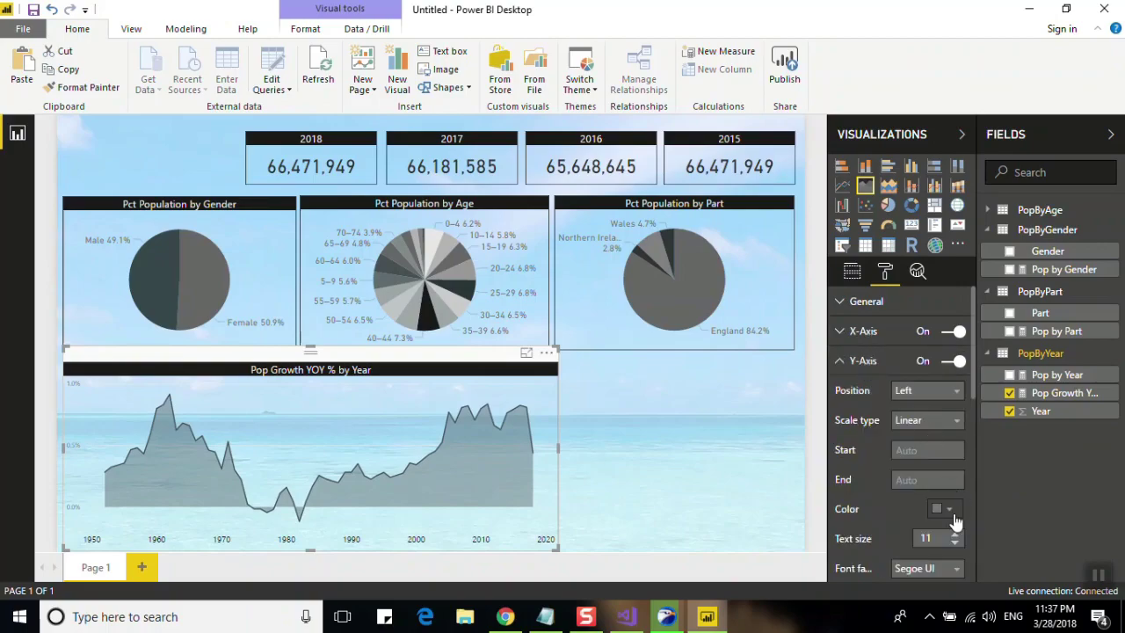
pyautogui.click(951, 512)
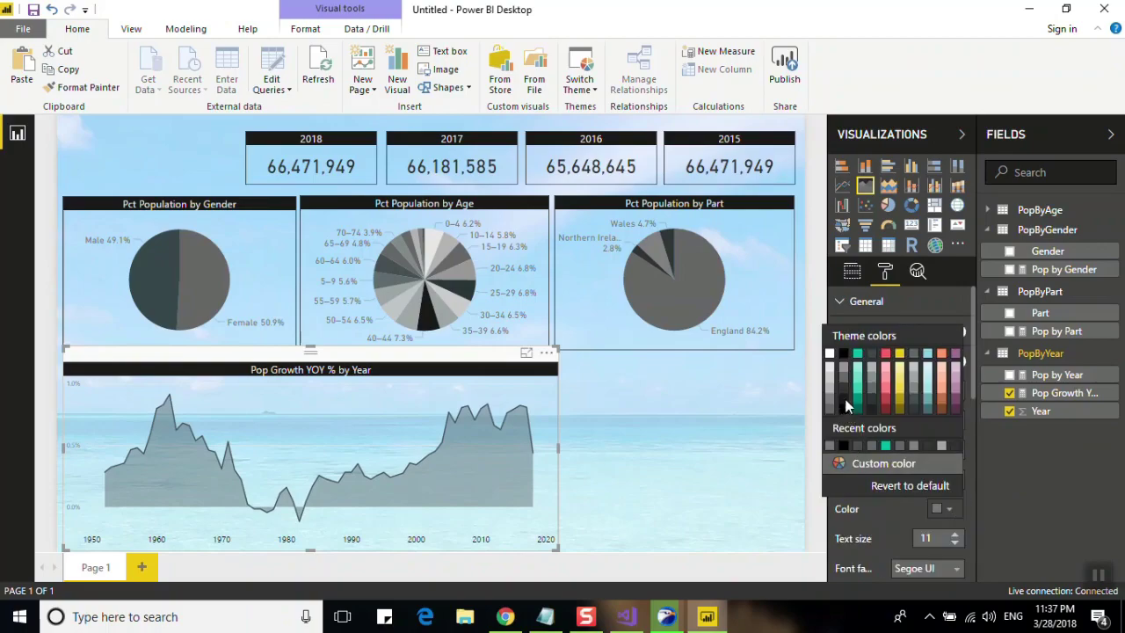
pyautogui.click(846, 406)
pyautogui.click(952, 511)
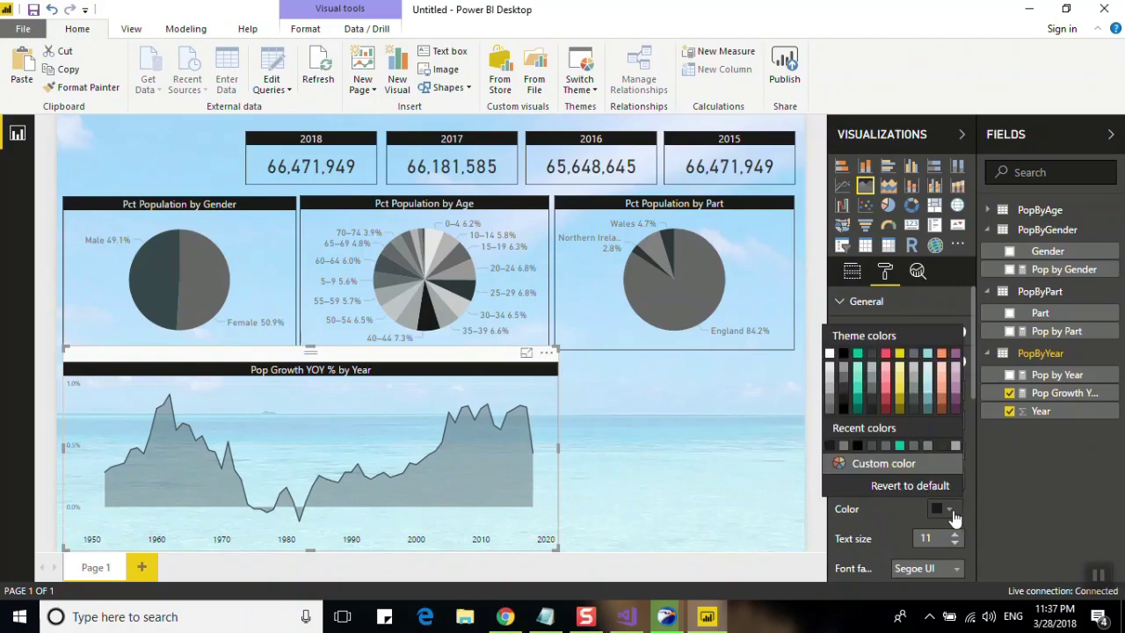
pyautogui.click(846, 412)
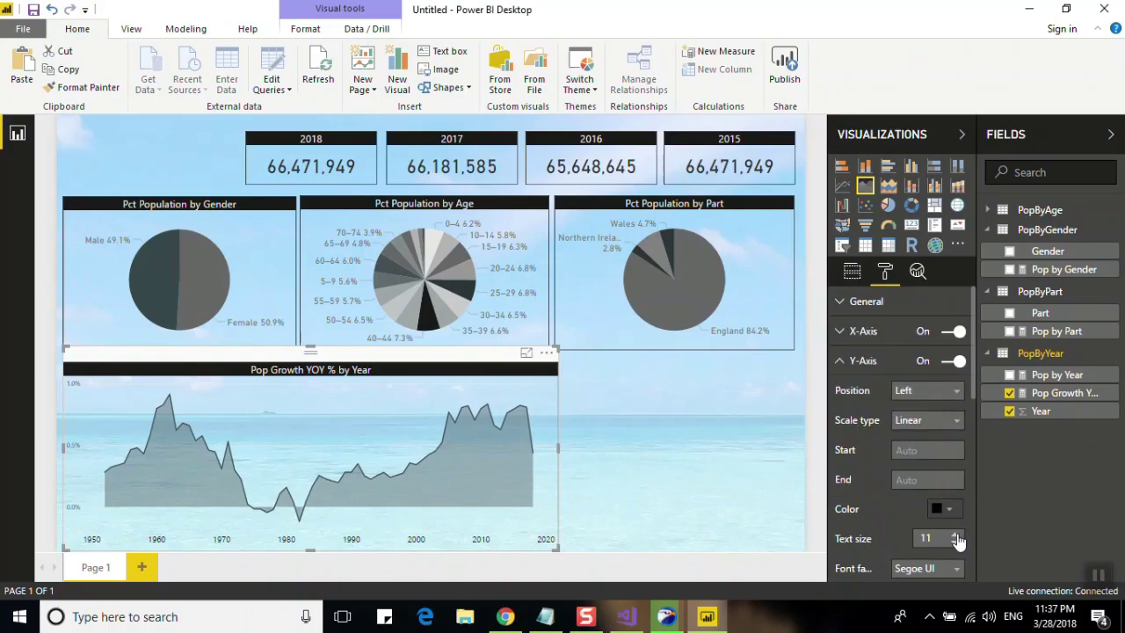
pyautogui.click(956, 535)
pyautogui.click(957, 536)
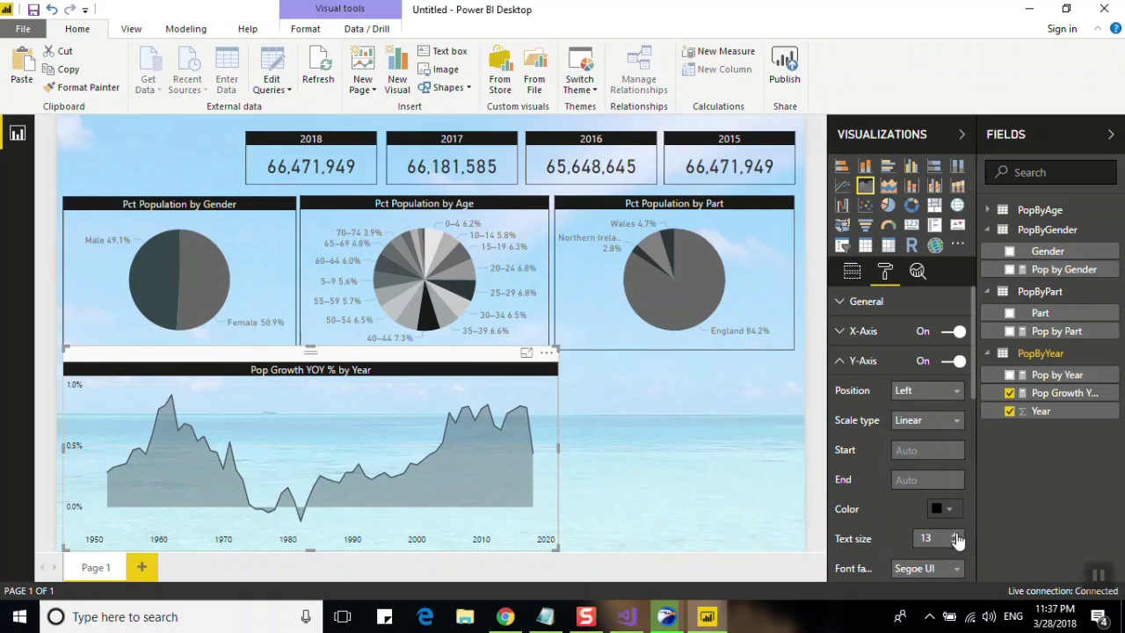
pyautogui.click(871, 365)
# Step: Change the area chart's title text to 'Population Growth Year over Year (%)', fixing a typo
pyautogui.click(884, 510)
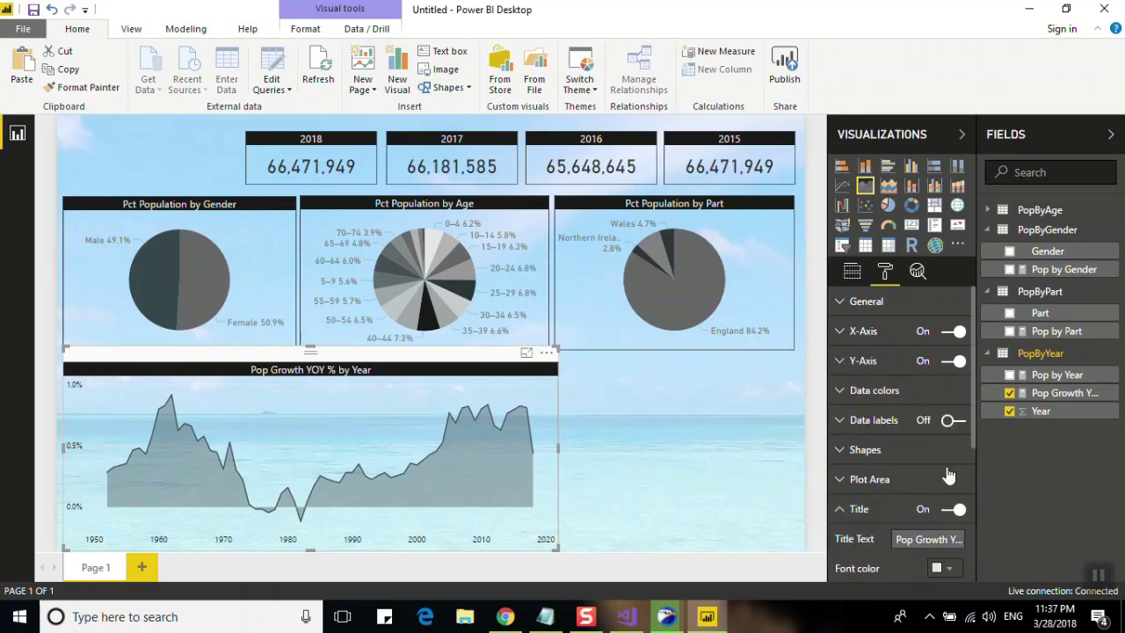
pyautogui.scroll(-3, 972, 454)
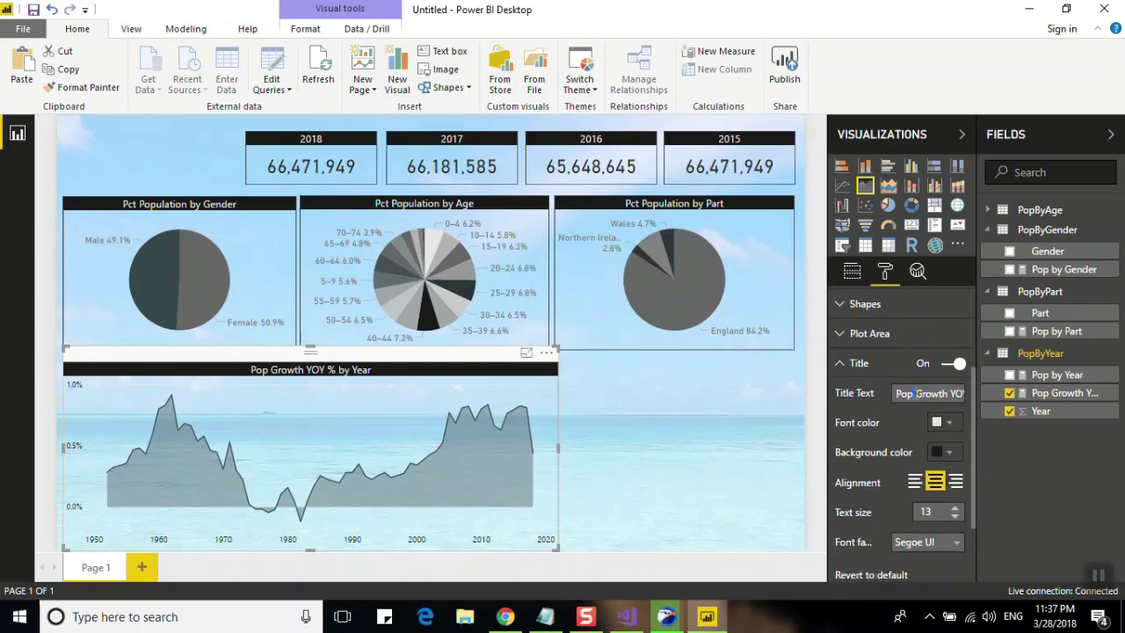
pyautogui.write('Popu')
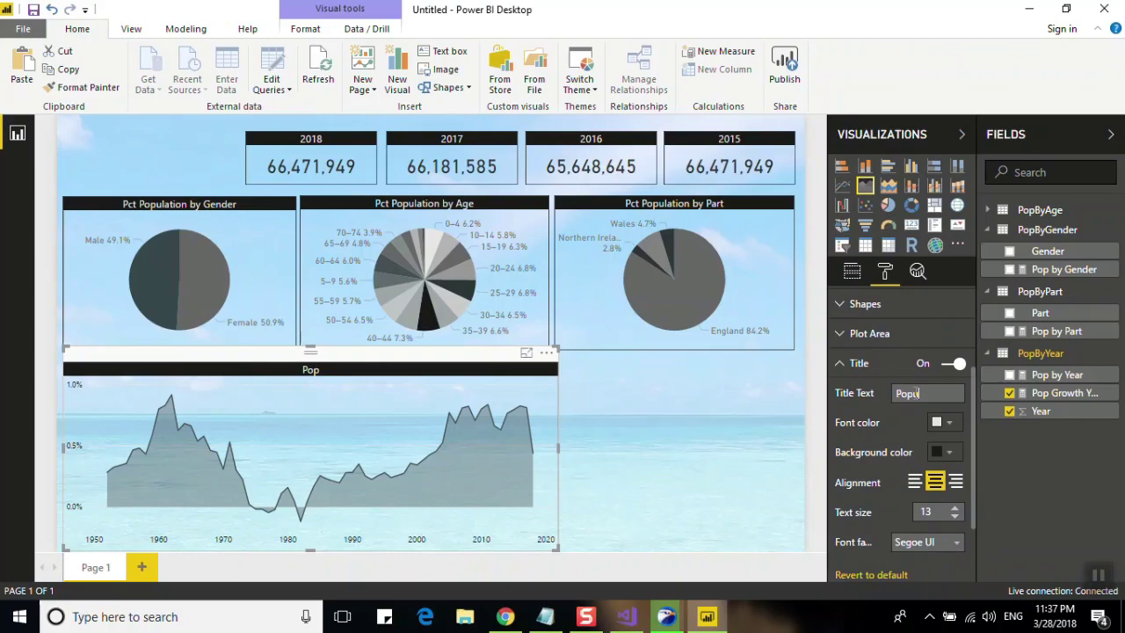
pyautogui.write('l')
pyautogui.write('n Gro')
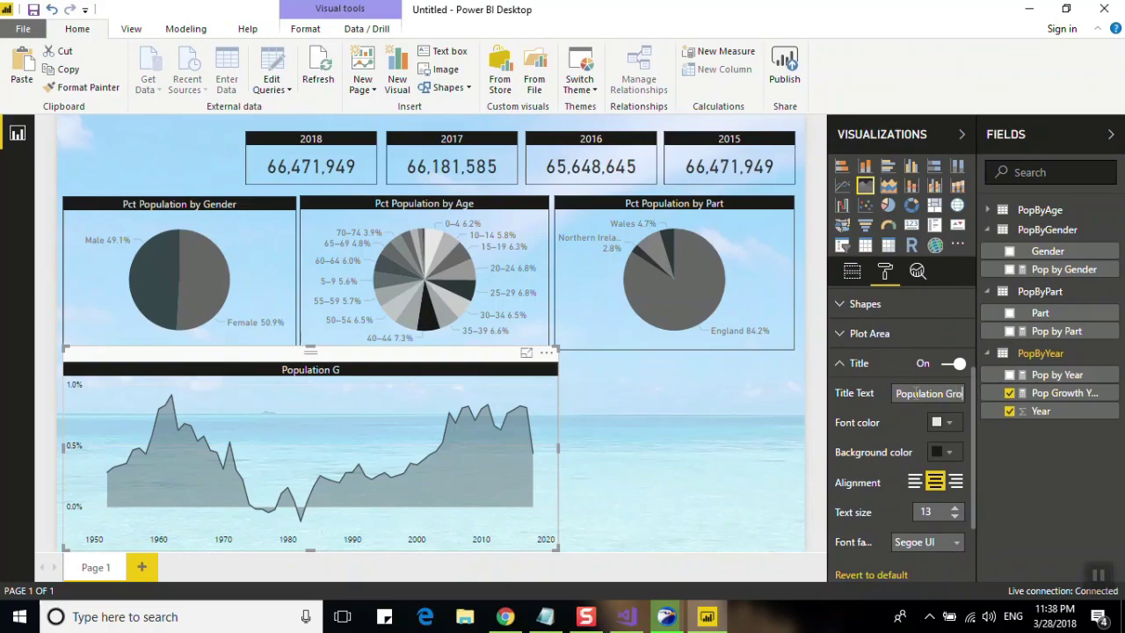
pyautogui.write('wth')
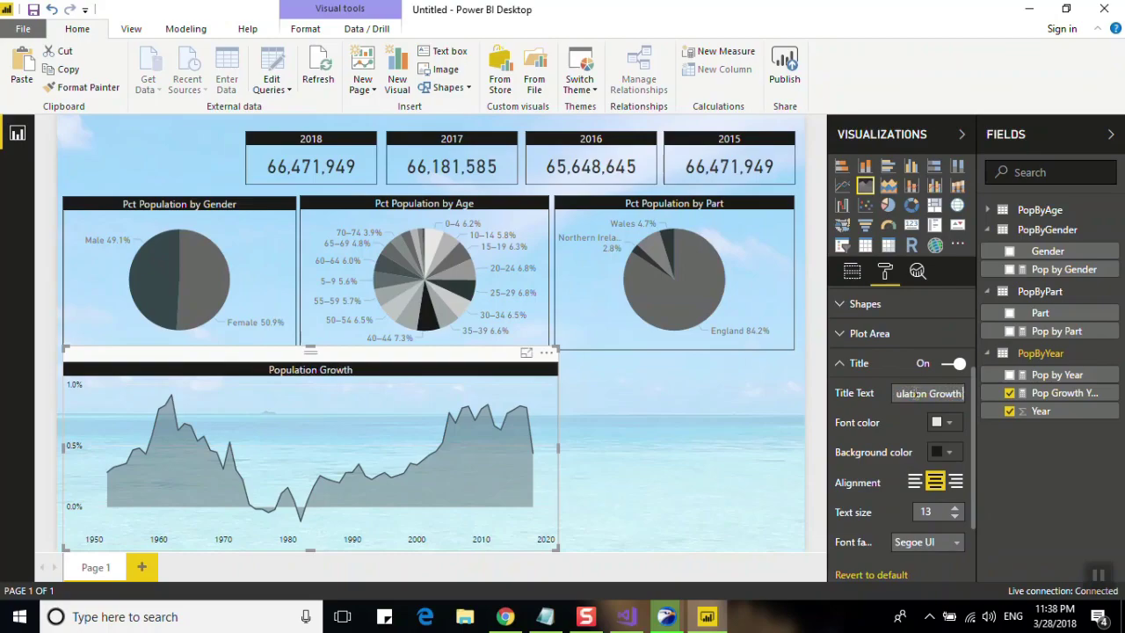
pyautogui.write(' Year')
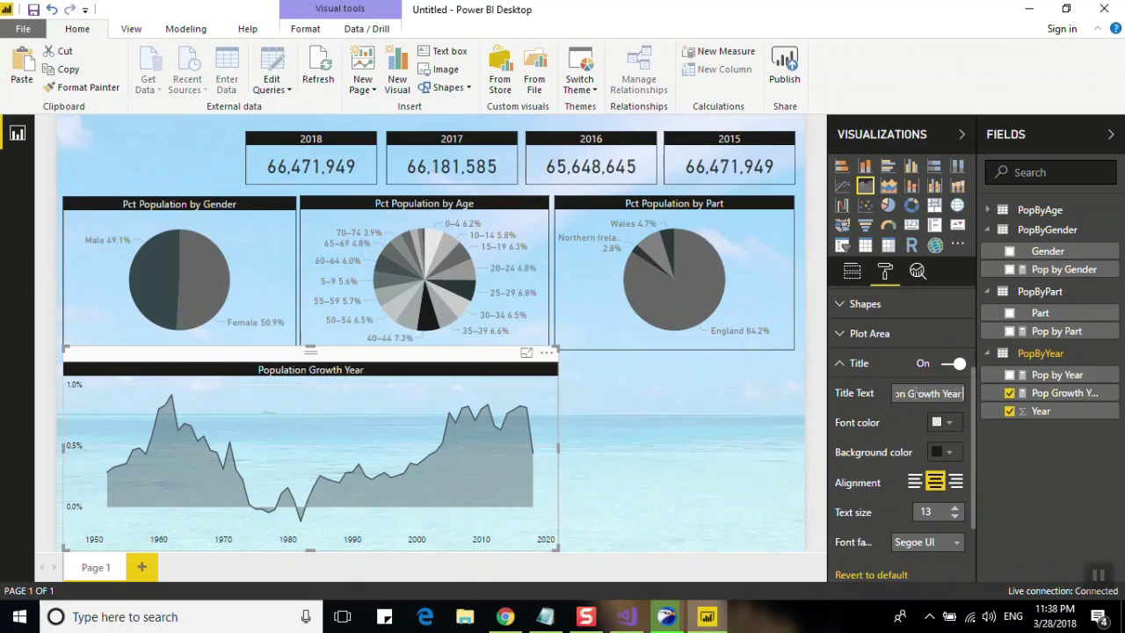
pyautogui.write(' ovae')
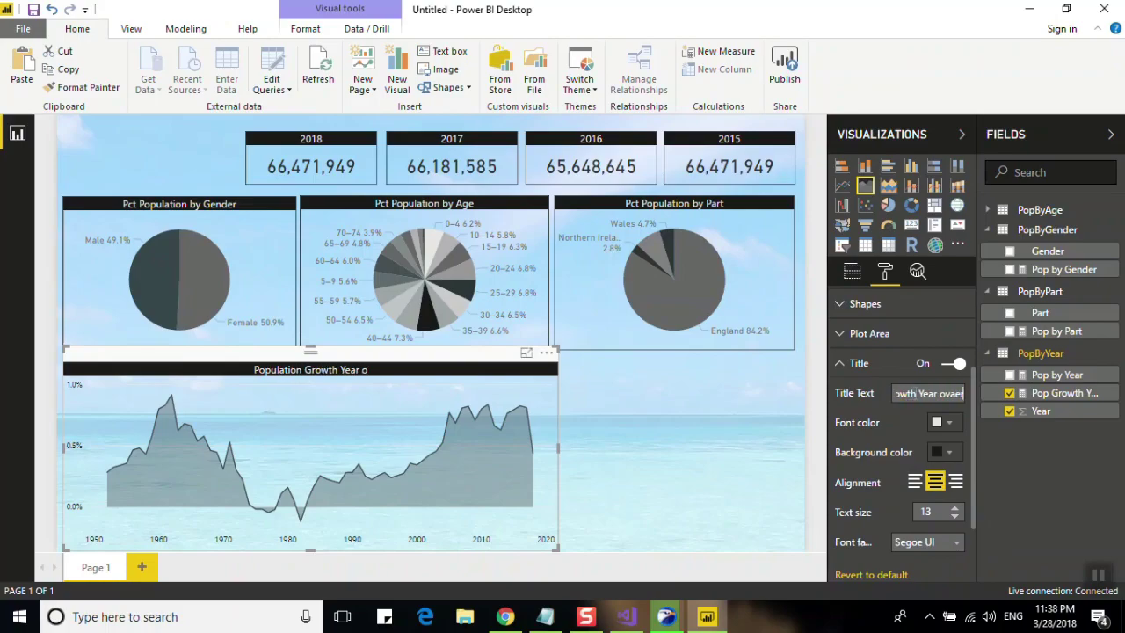
pyautogui.write('r')
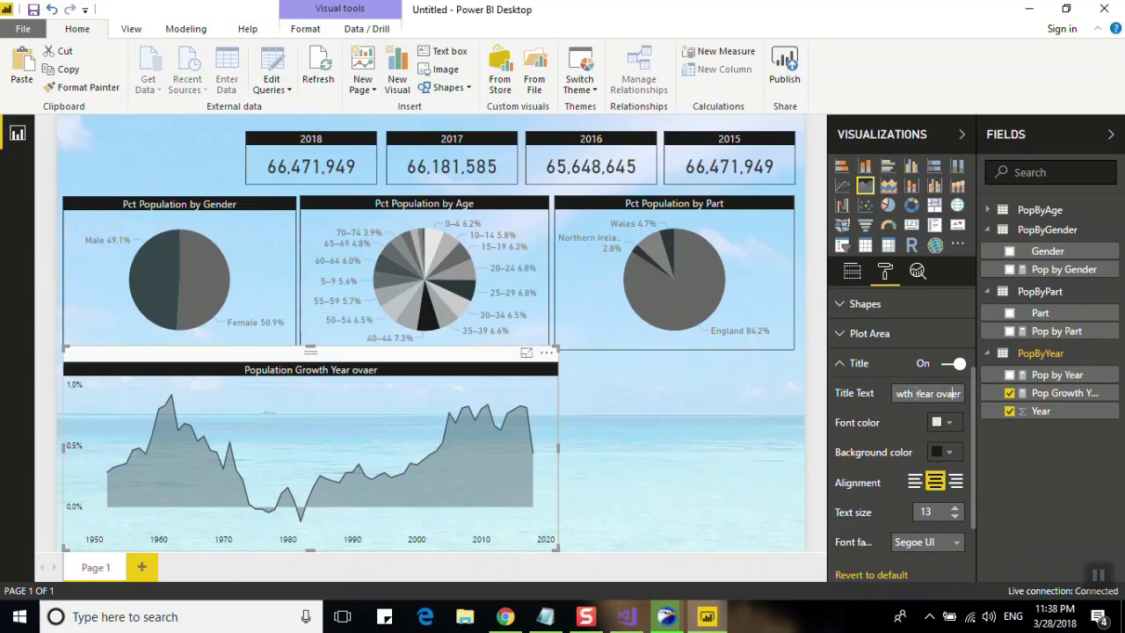
pyautogui.press('Left')
pyautogui.press('Left')
pyautogui.press('BackSpace')
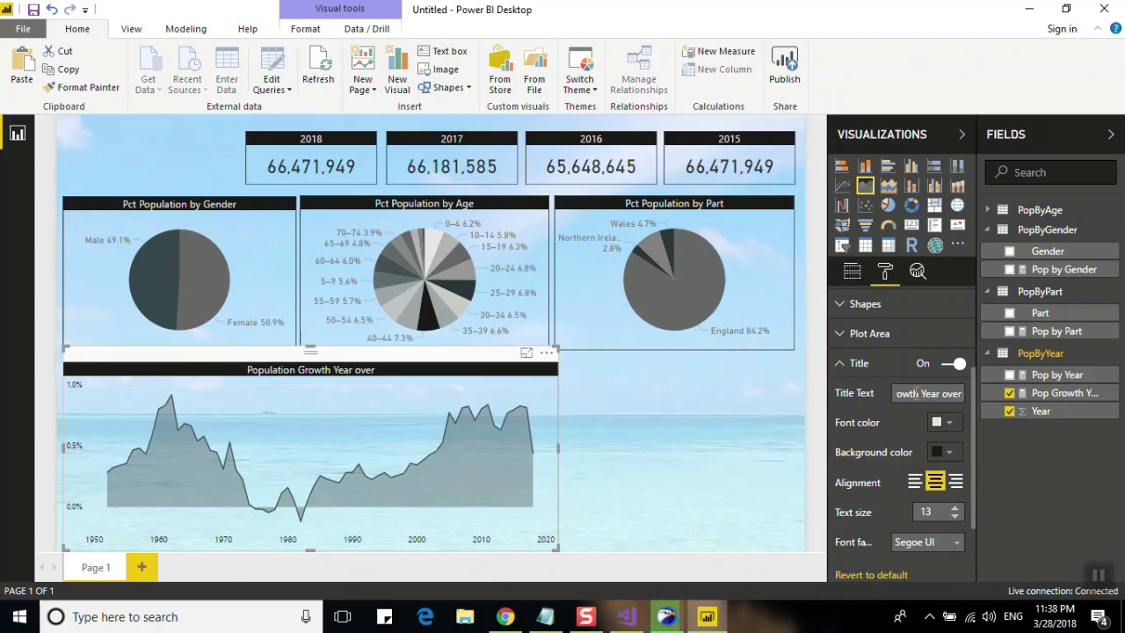
pyautogui.write('Year')
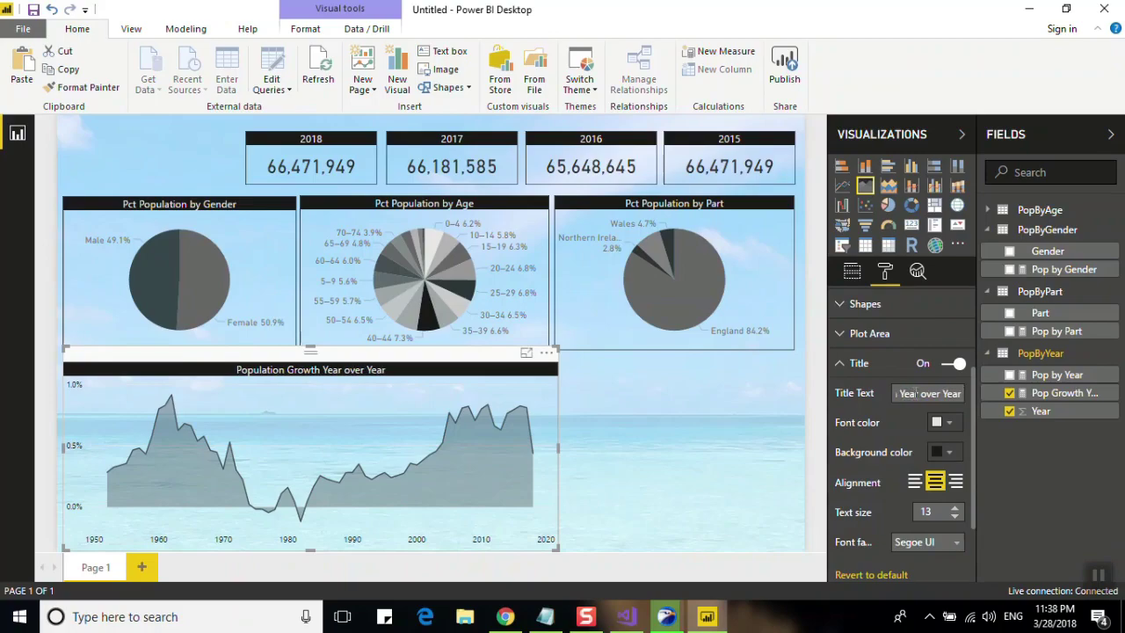
pyautogui.write(' ()')
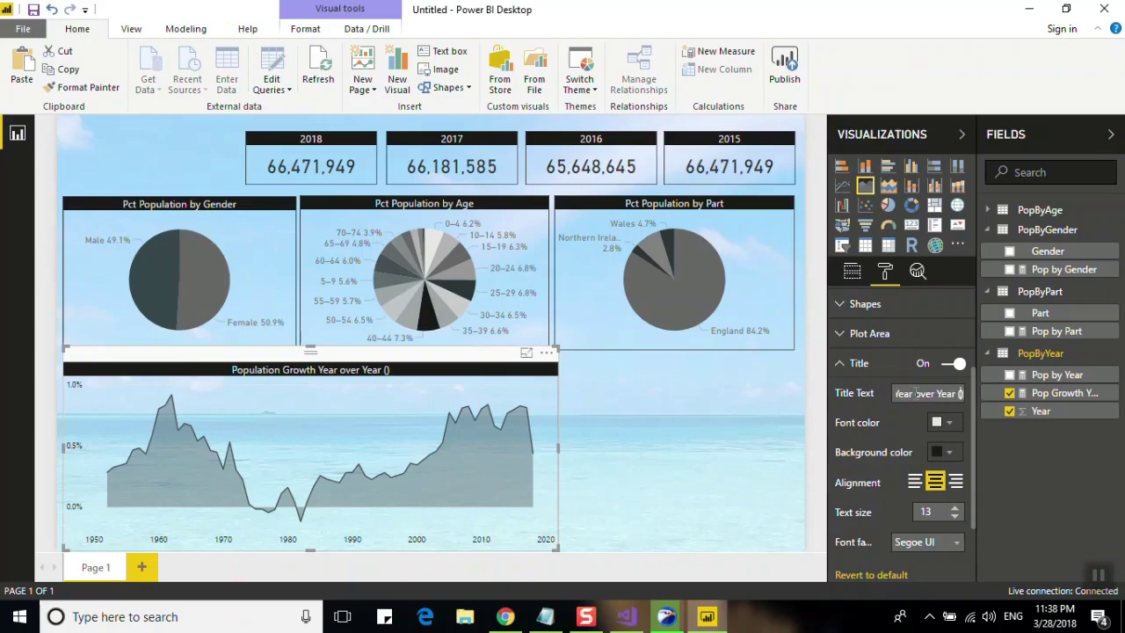
pyautogui.write('%')
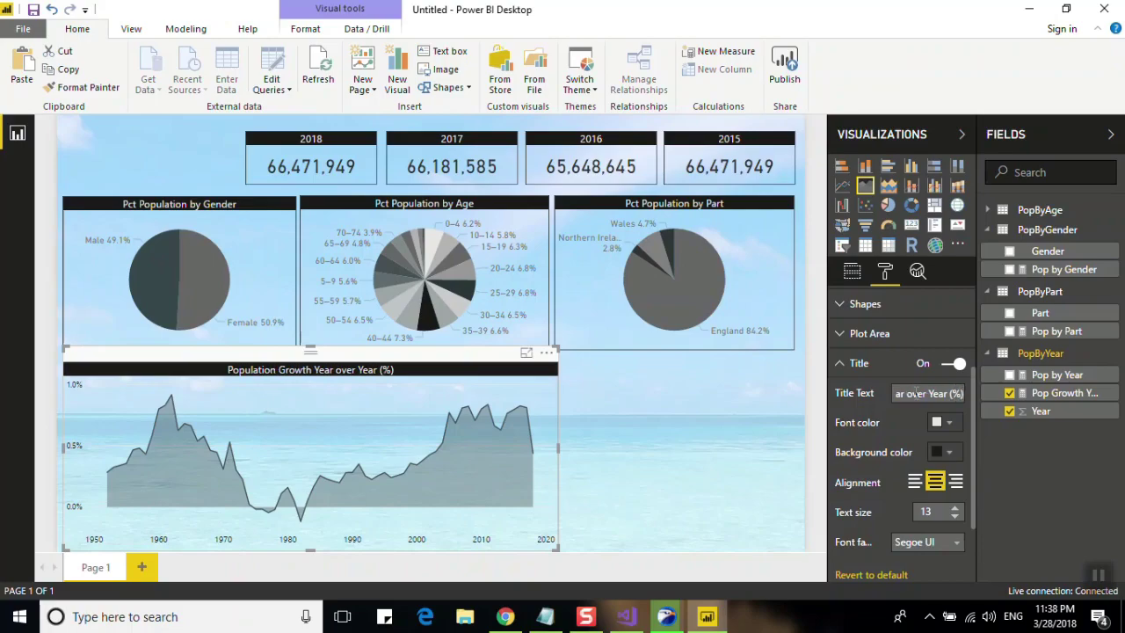
# Step: Narrow the growth area chart and extend its top so it aligns with the pie above
pyautogui.click(561, 448)
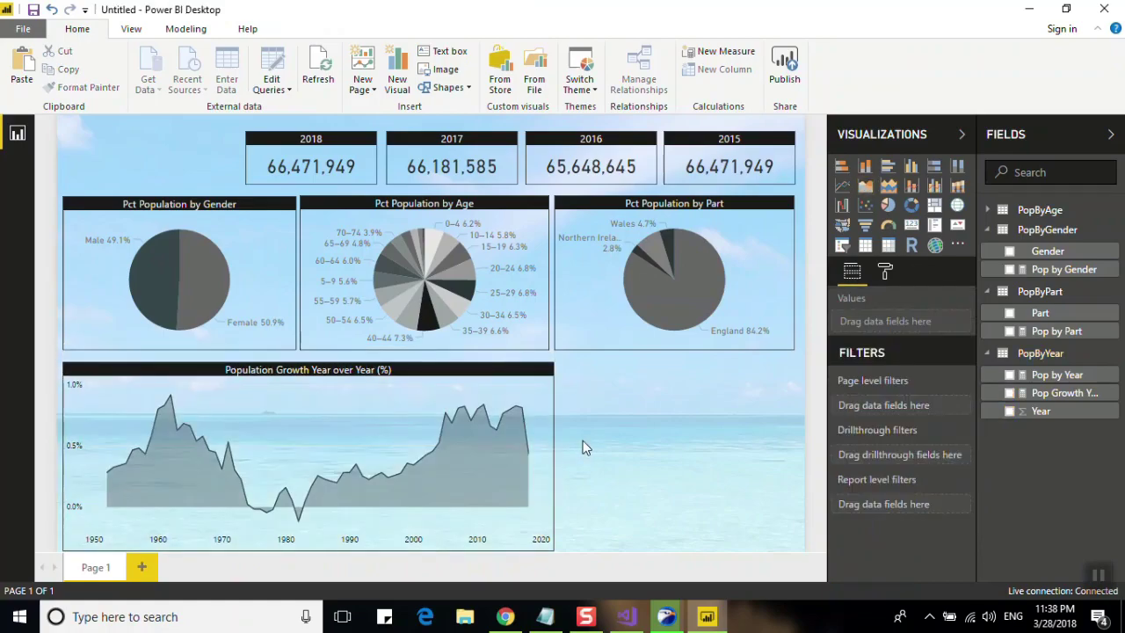
pyautogui.click(551, 444)
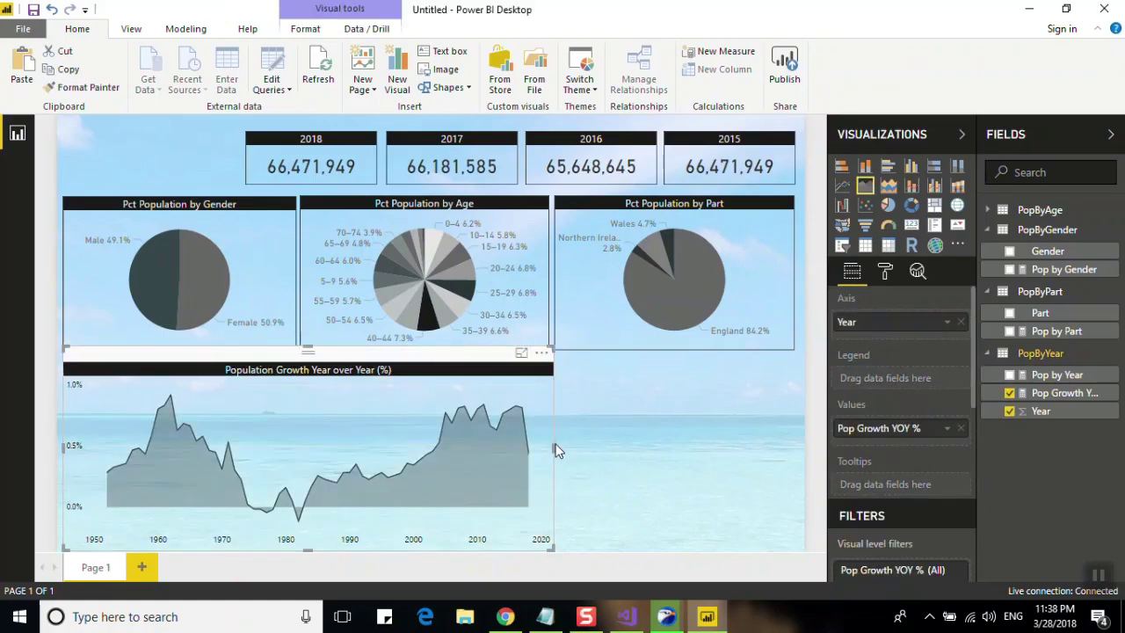
pyautogui.moveTo(554, 446); pyautogui.dragTo(550, 447)
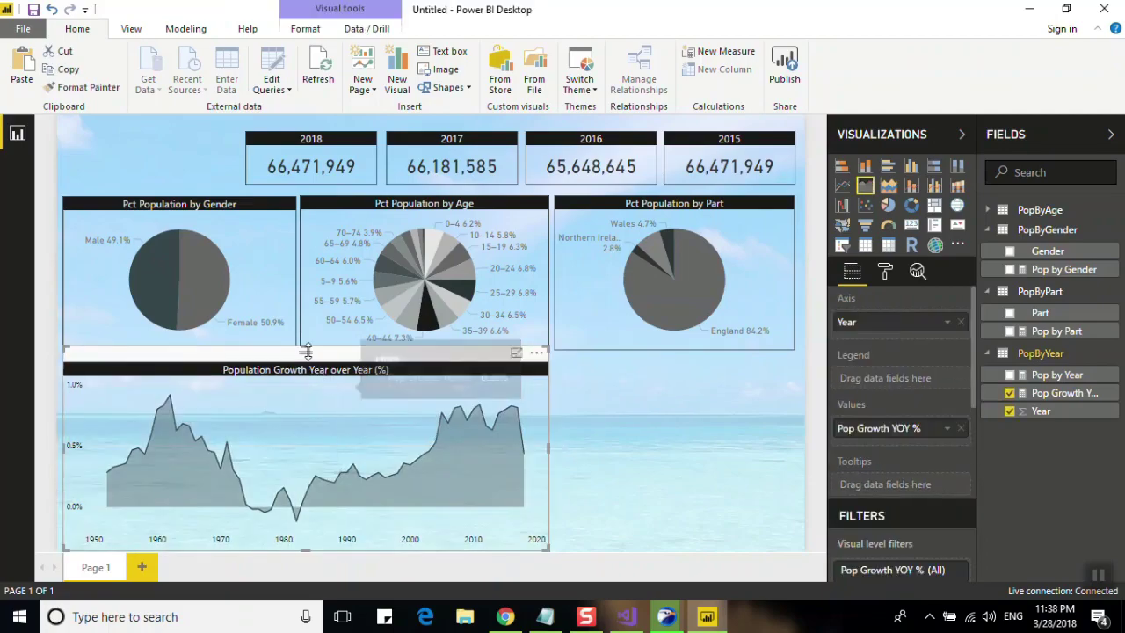
pyautogui.moveTo(306, 350); pyautogui.dragTo(306, 346)
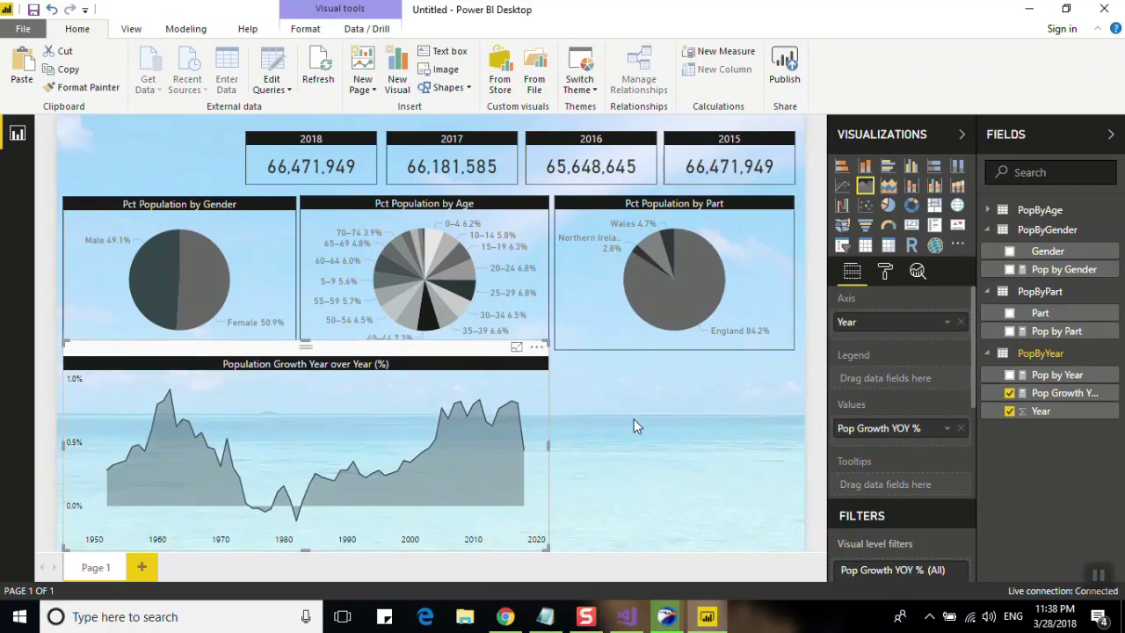
# Step: Widen the Pct Population by Part pie chart slightly to line up its right edge
pyautogui.click(634, 419)
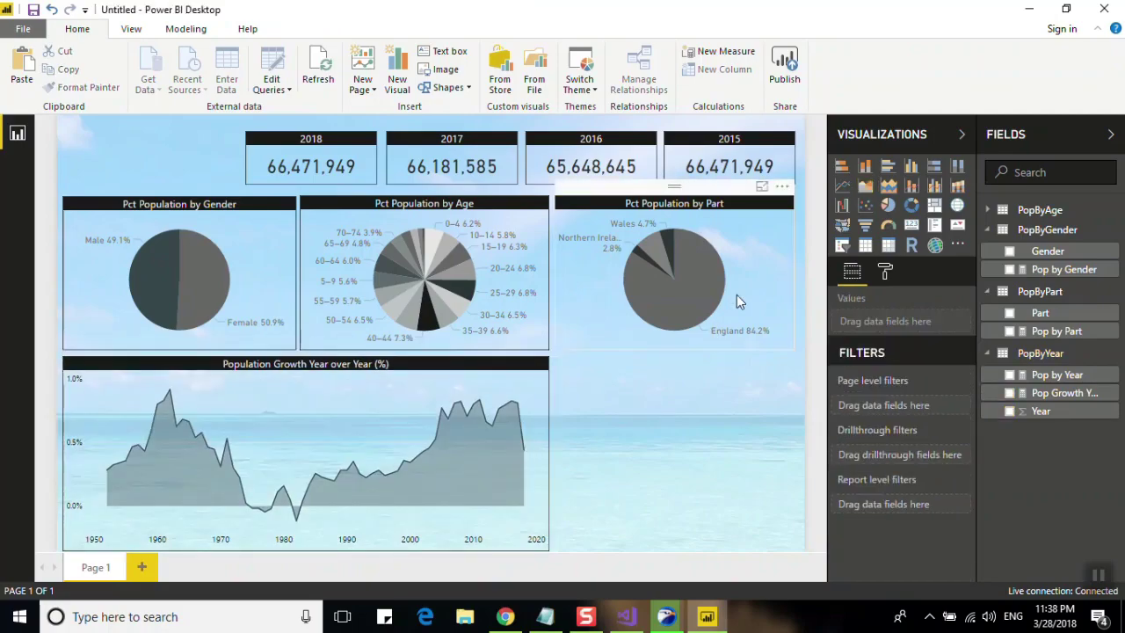
pyautogui.click(772, 284)
pyautogui.moveTo(793, 276); pyautogui.dragTo(794, 273)
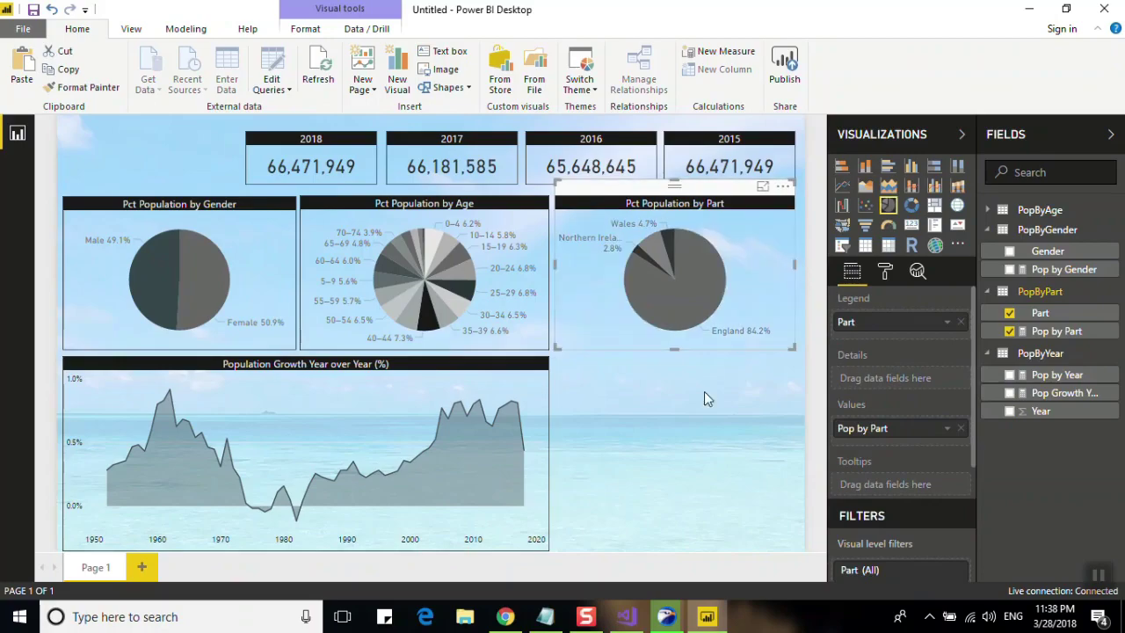
# Step: Insert a new column chart and size it to fill the space beside the growth chart
pyautogui.click(703, 395)
pyautogui.click(865, 166)
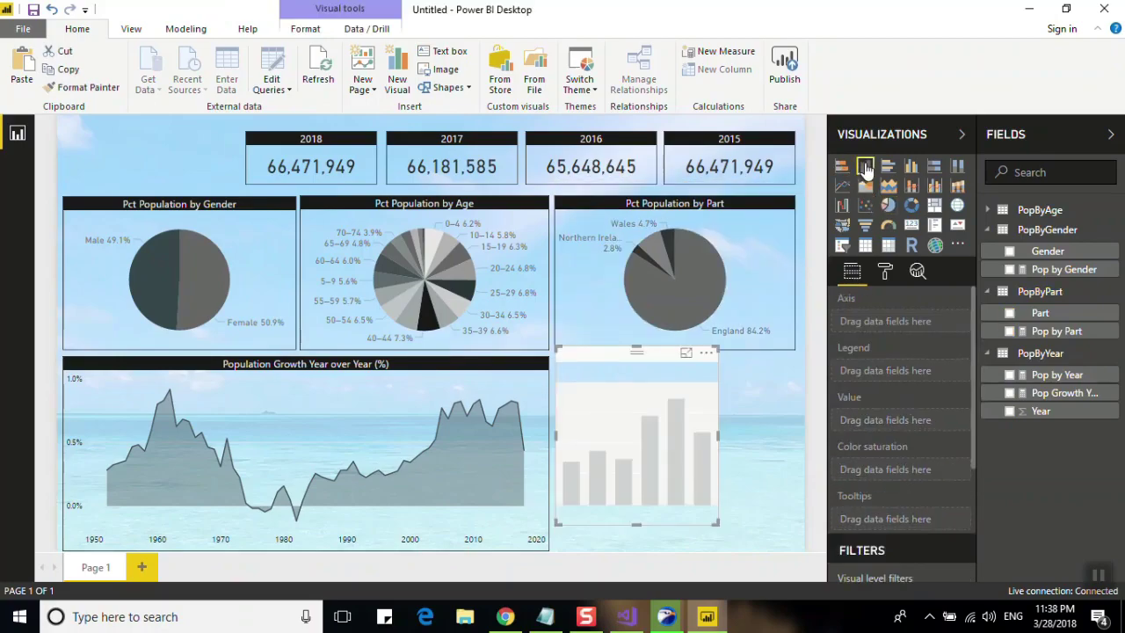
pyautogui.moveTo(637, 524); pyautogui.dragTo(636, 552)
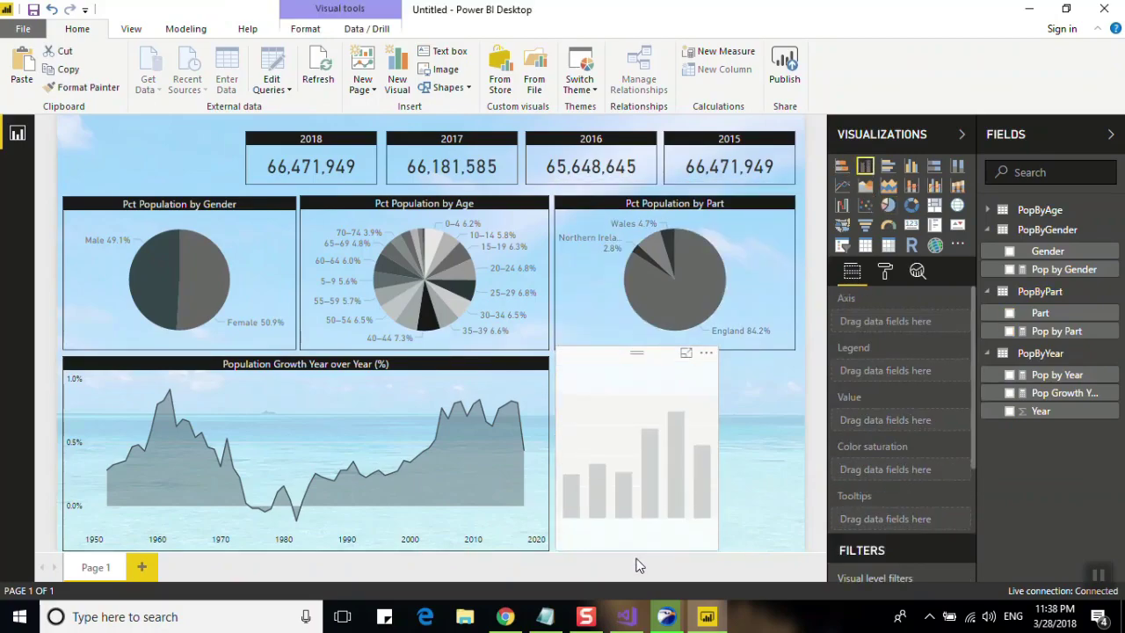
pyautogui.moveTo(721, 451); pyautogui.dragTo(796, 428)
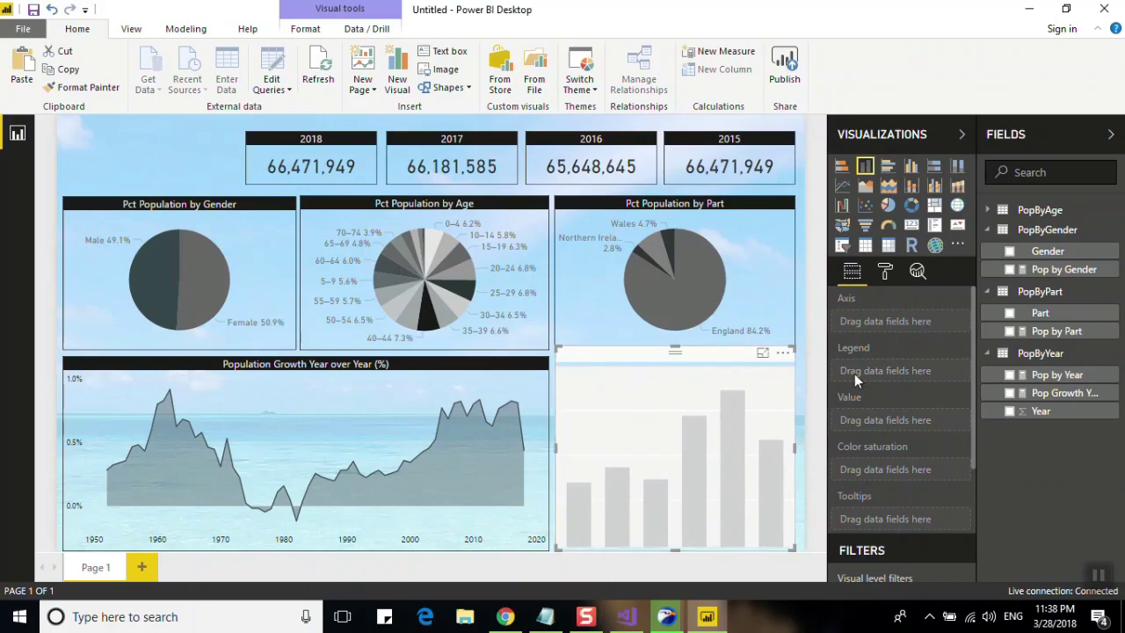
# Step: Plot Pop by Year with Year on the axis and switch the visual to a line chart
pyautogui.click(1010, 412)
pyautogui.click(1010, 376)
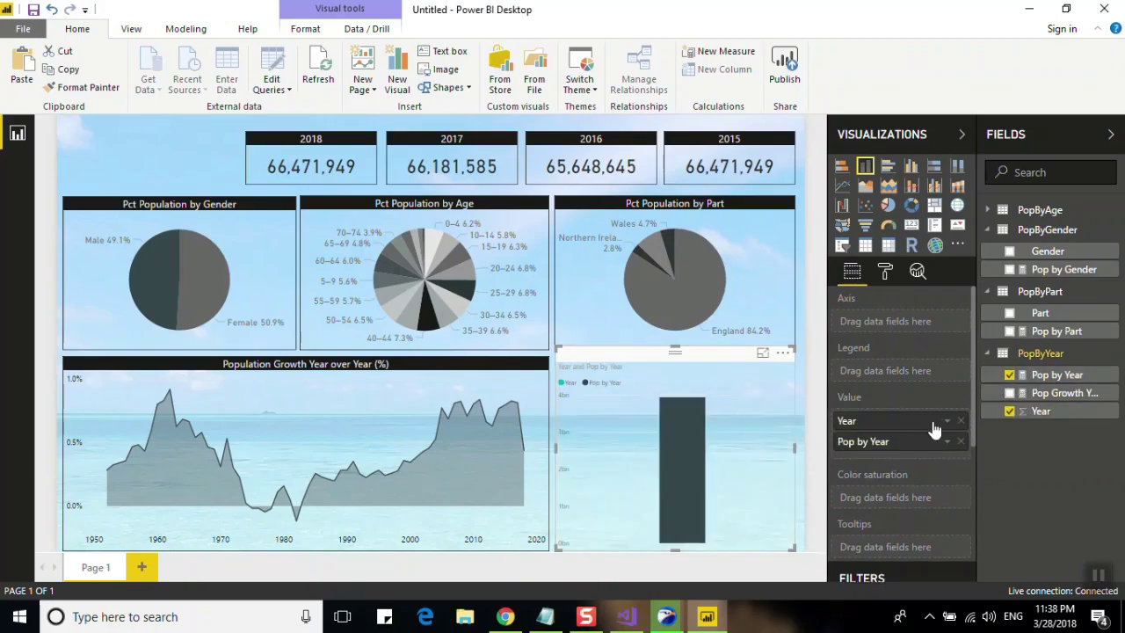
pyautogui.moveTo(920, 424); pyautogui.dragTo(920, 326)
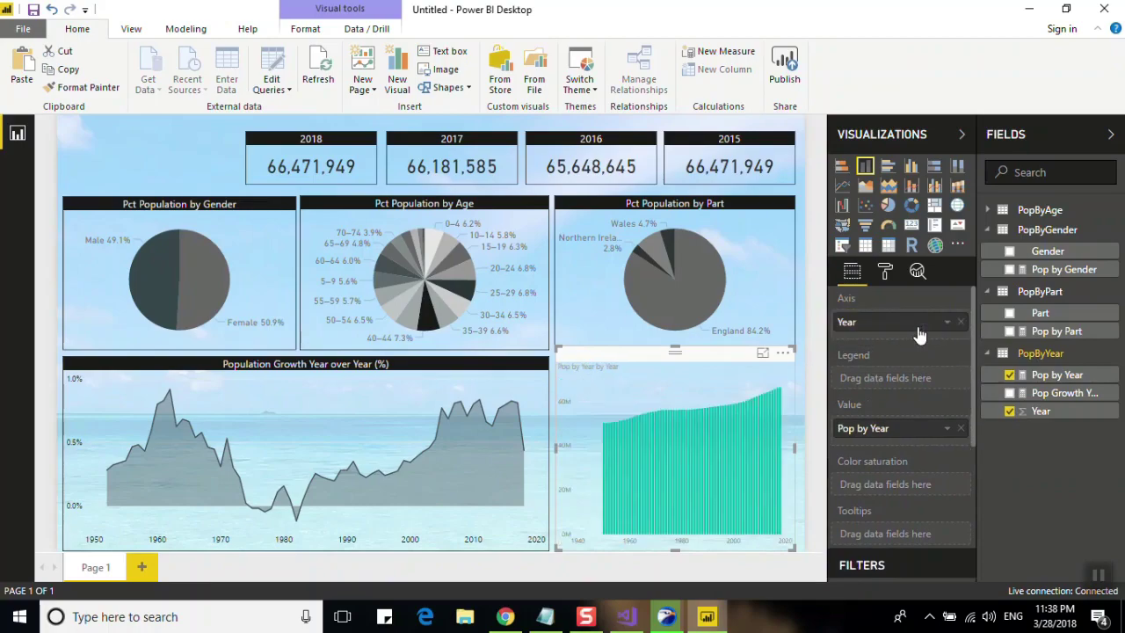
pyautogui.click(844, 187)
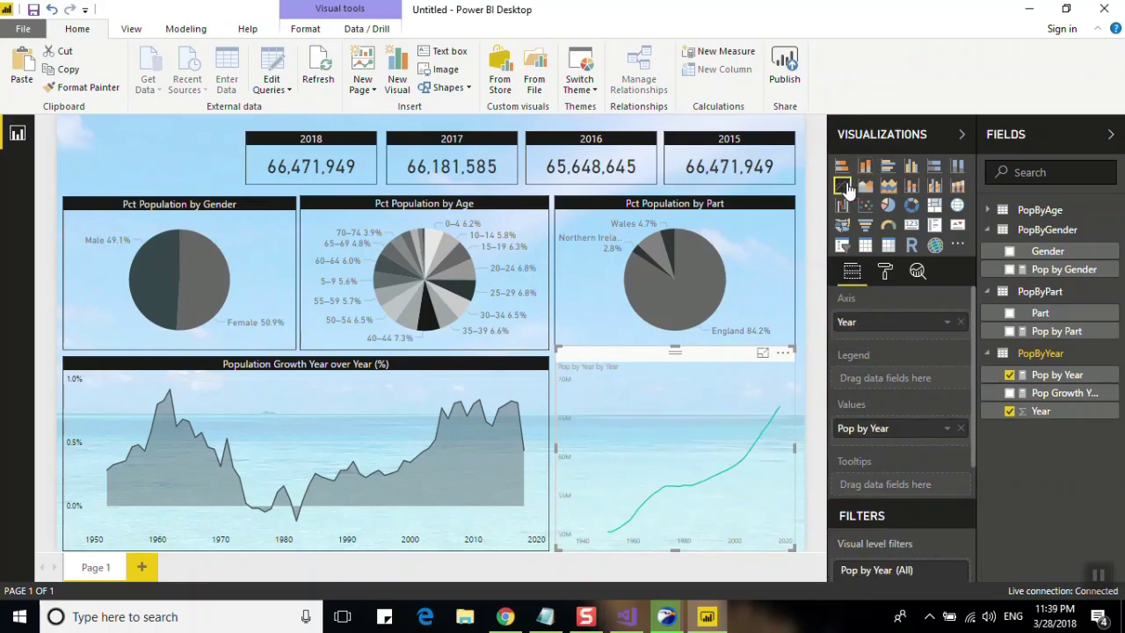
# Step: Set the Pop by Year line colour to dark grey
pyautogui.click(885, 272)
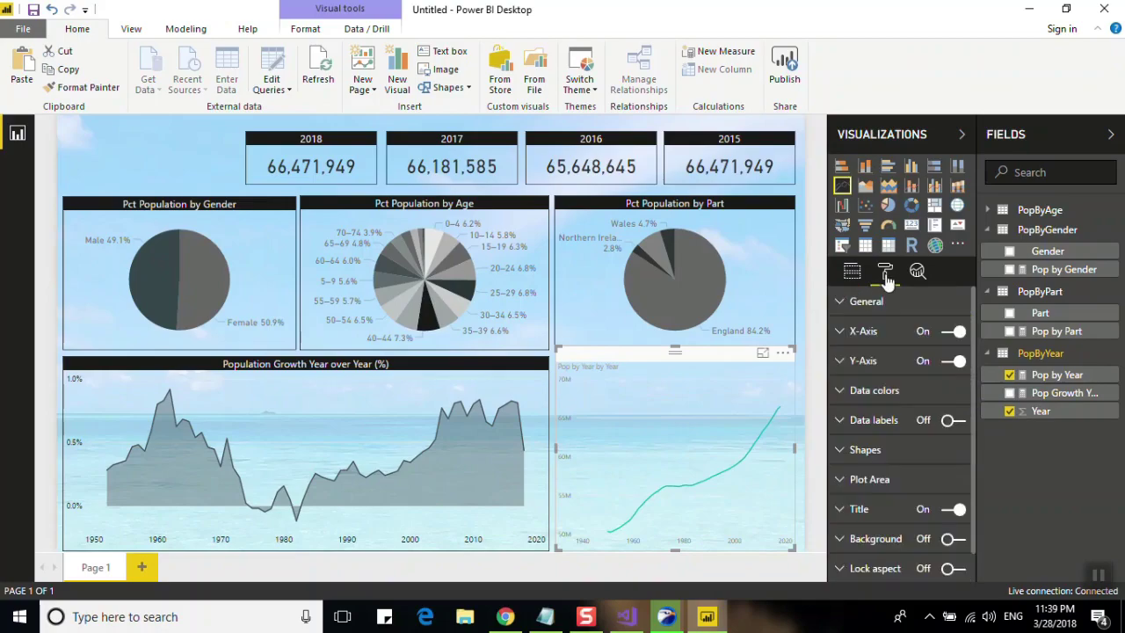
pyautogui.click(865, 394)
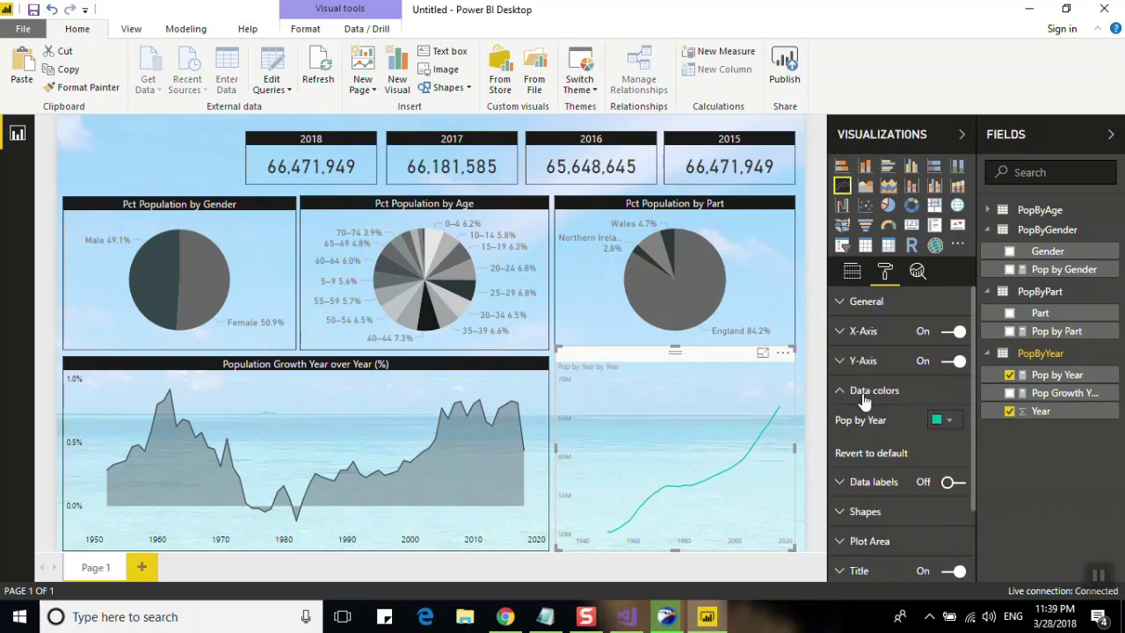
pyautogui.click(946, 425)
pyautogui.click(844, 501)
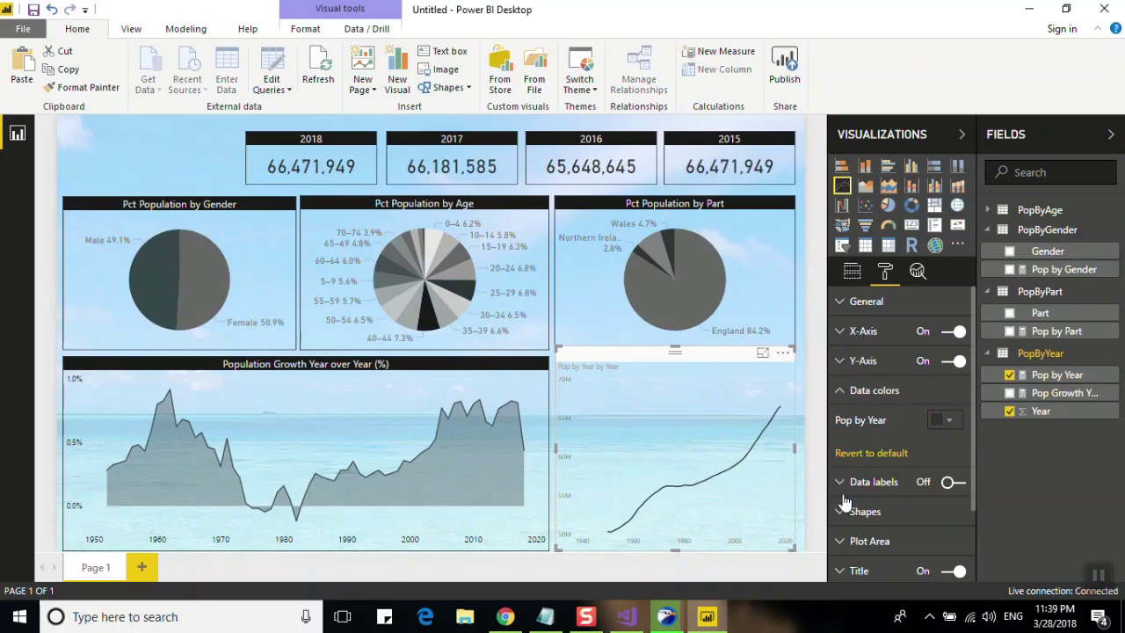
# Step: Copy the growth area chart's formatting onto the line chart with Format Painter
pyautogui.click(314, 395)
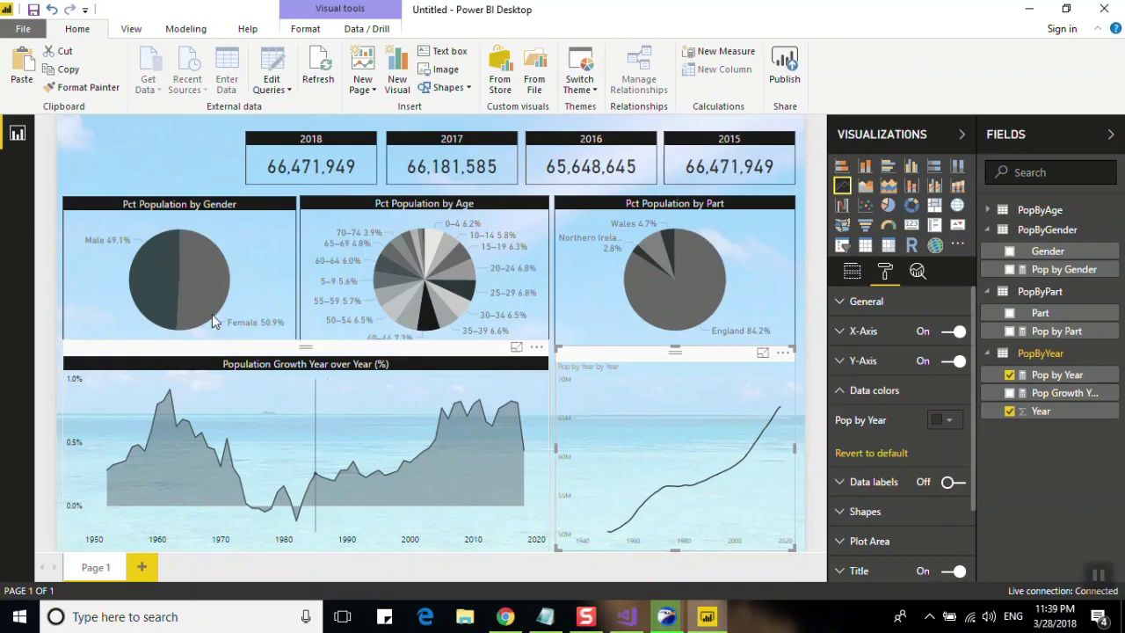
pyautogui.click(113, 85)
pyautogui.click(645, 402)
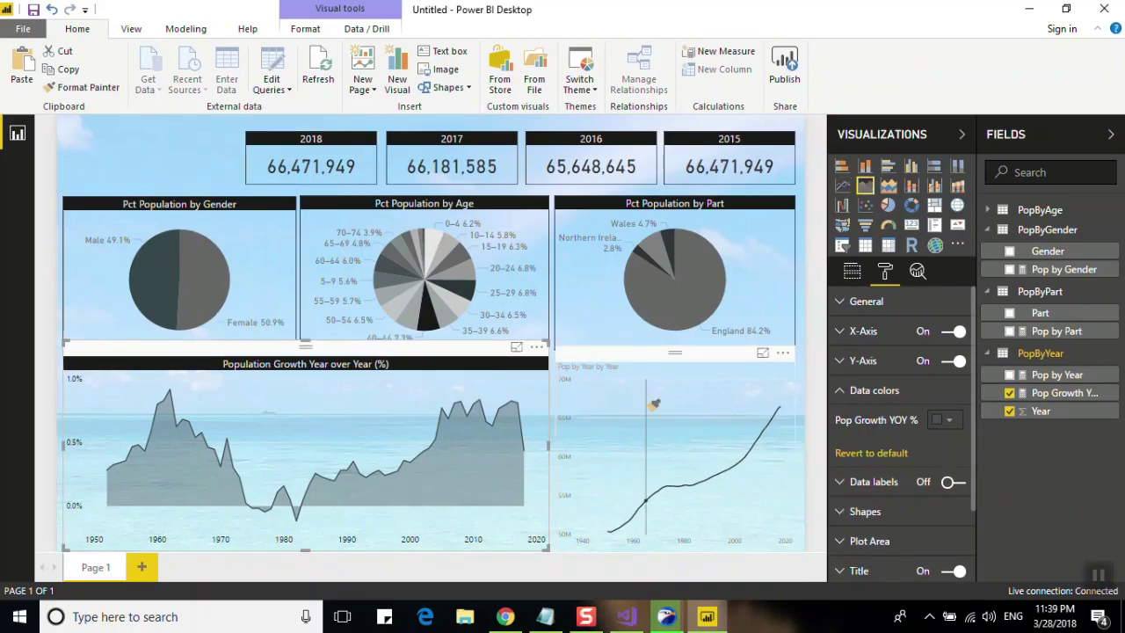
pyautogui.moveTo(646, 400)
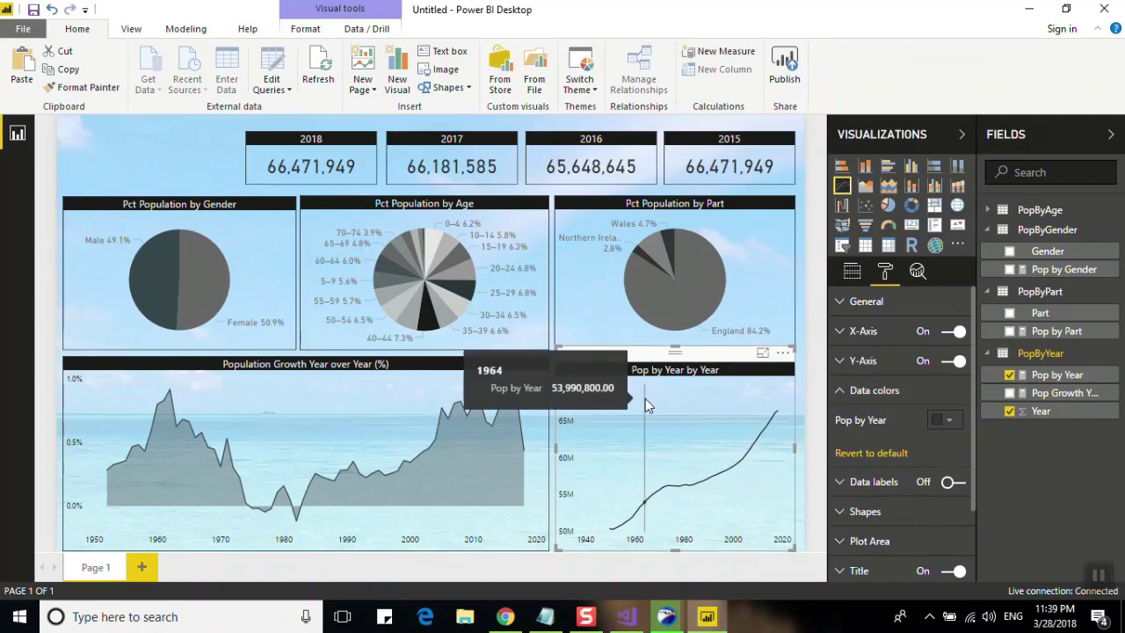
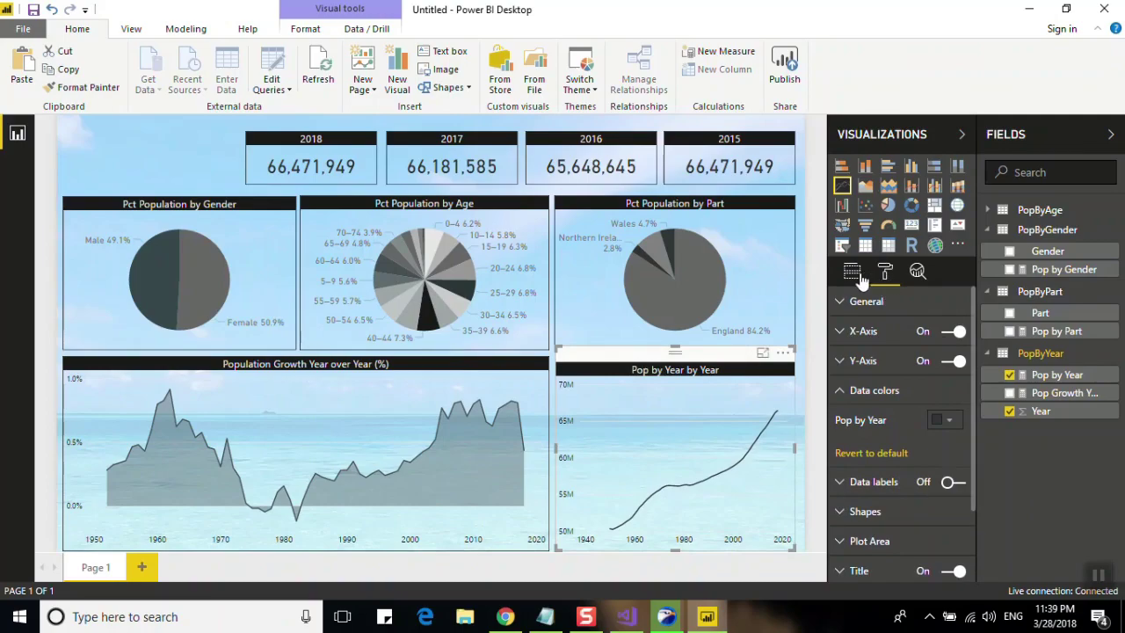
# Step: Change the line chart's title text to 'Population by Year' and extend the chart slightly upward
pyautogui.click(888, 570)
pyautogui.moveTo(972, 405); pyautogui.dragTo(973, 495)
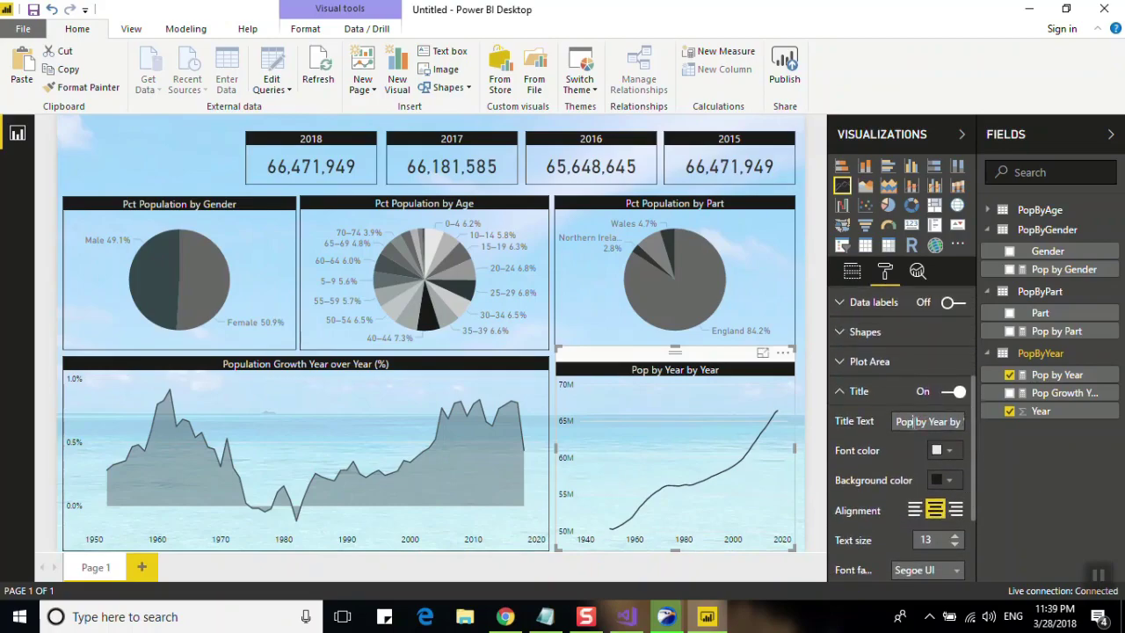
pyautogui.write('ulatio')
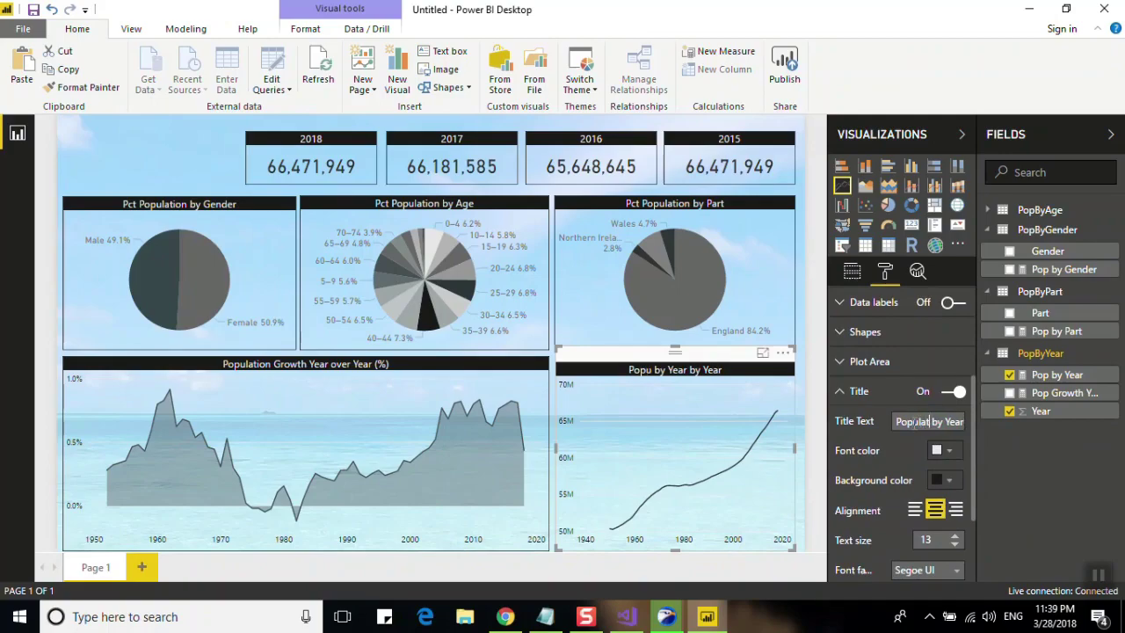
pyautogui.write('n')
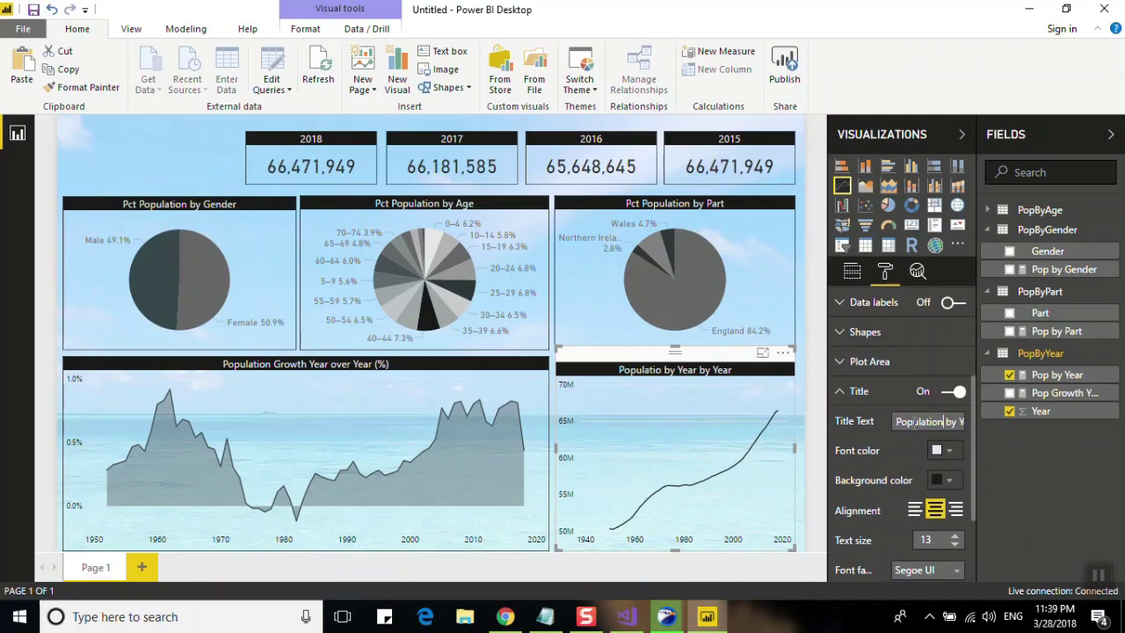
pyautogui.press('End')
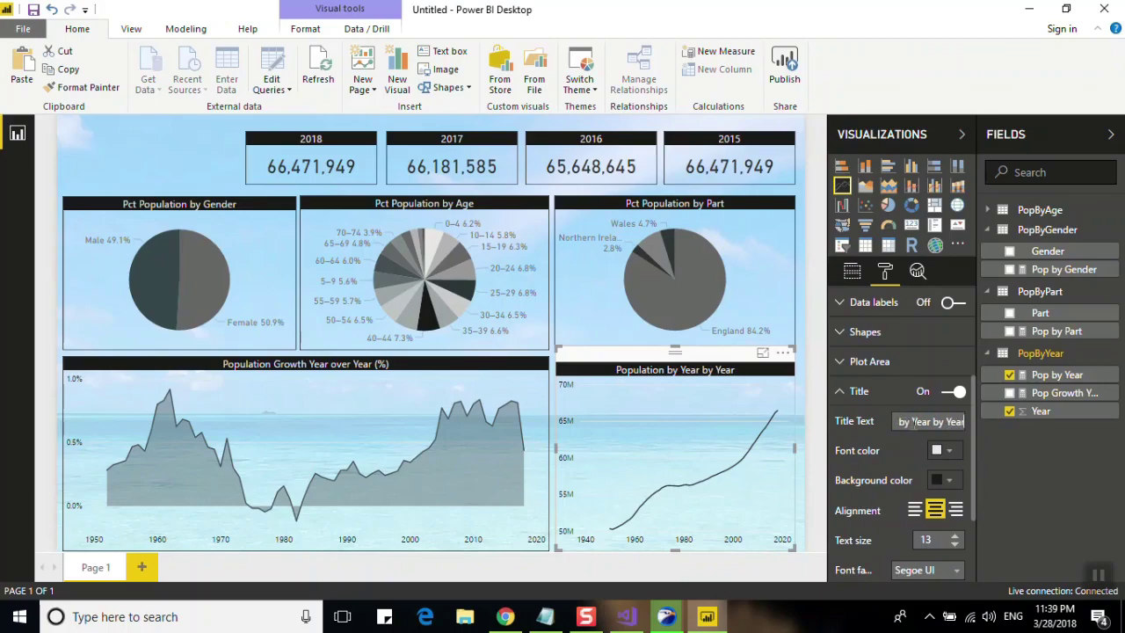
pyautogui.press('BackSpace')
pyautogui.press('BackSpace')
pyautogui.press('BackSpace')
pyautogui.press('BackSpace')
pyautogui.press('BackSpace')
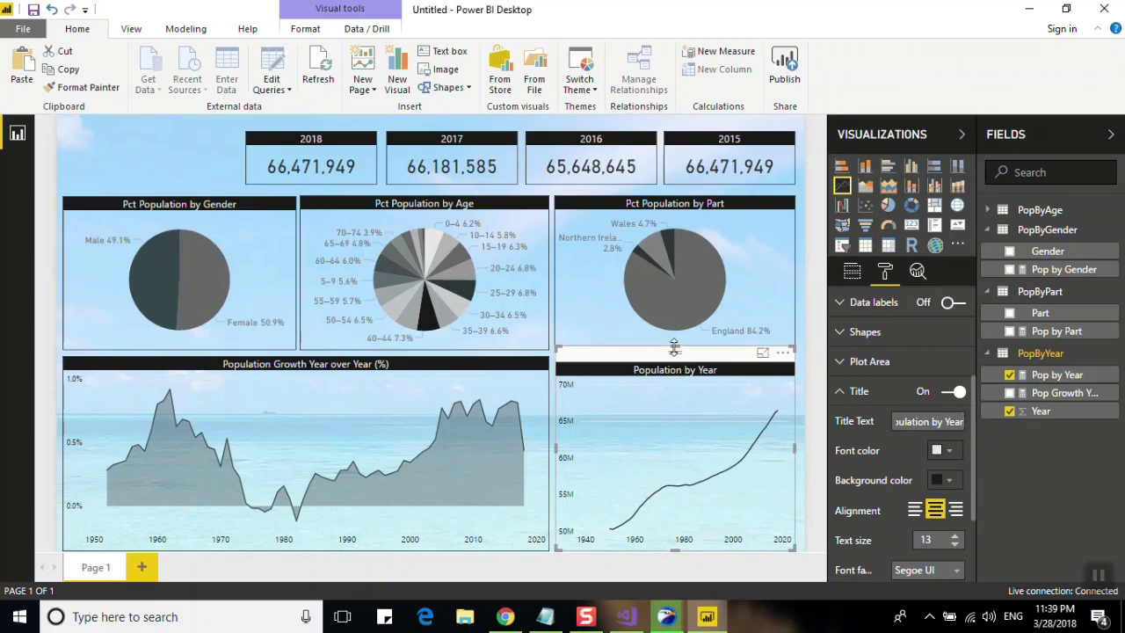
pyautogui.moveTo(675, 350); pyautogui.dragTo(675, 346)
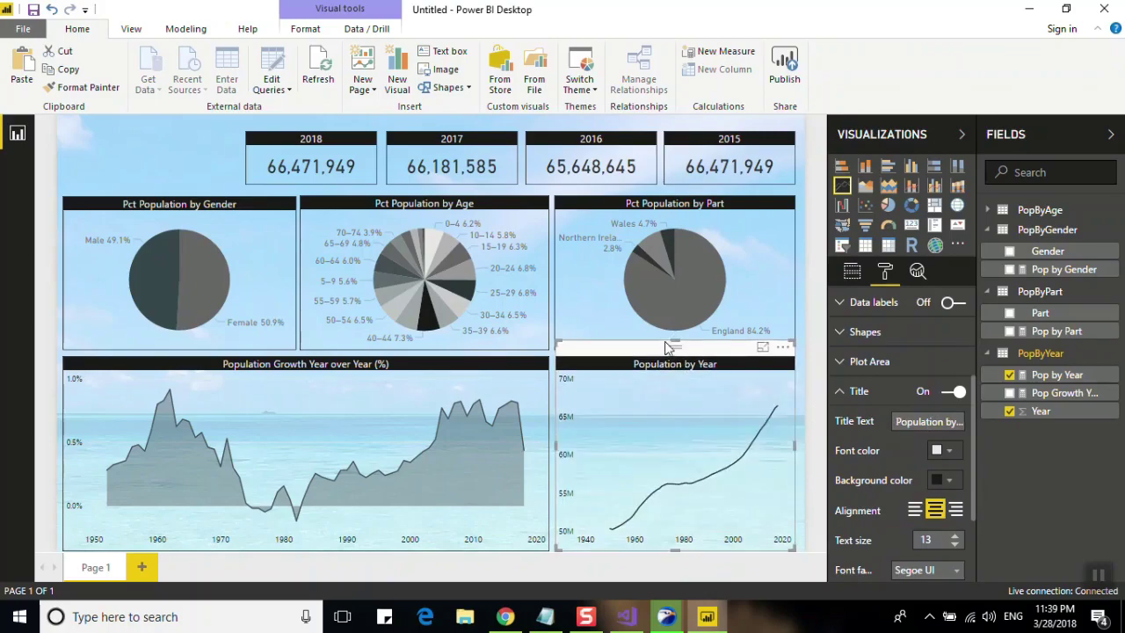
pyautogui.click(200, 116)
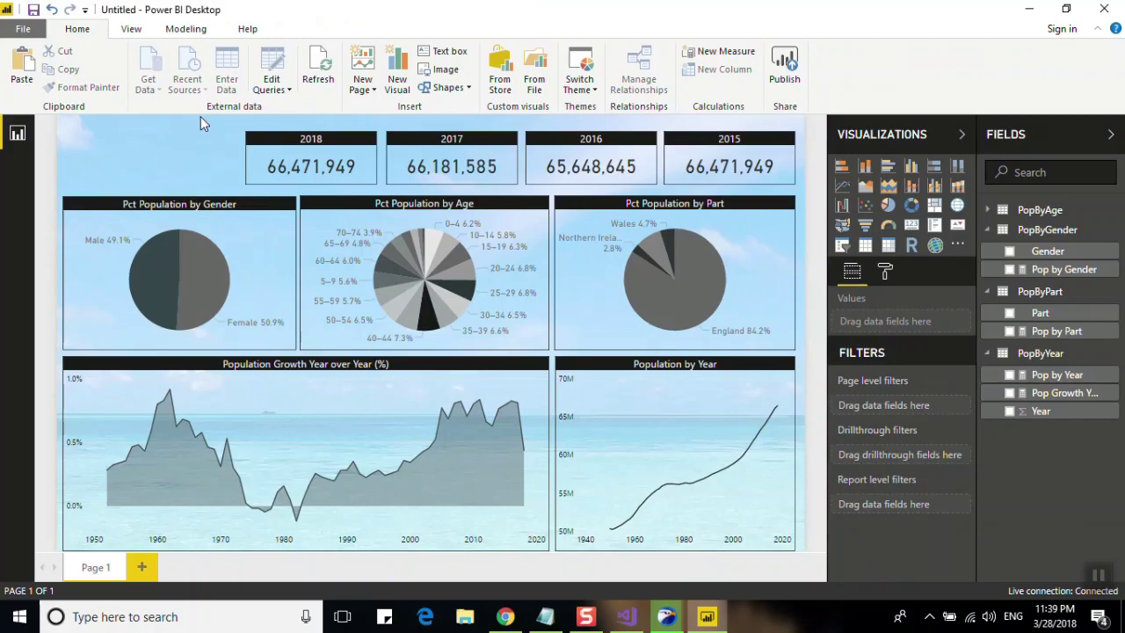
# Step: Lengthen the 2018, 2017 and 2016 population cards slightly by dragging each bottom edge down
pyautogui.click(302, 180)
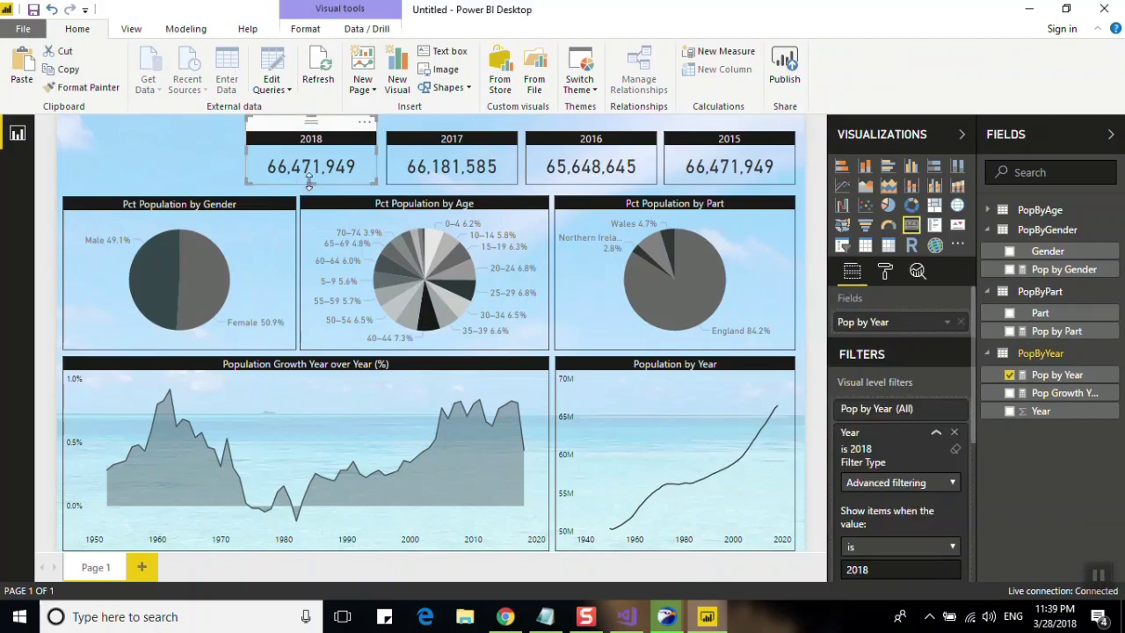
pyautogui.moveTo(310, 182); pyautogui.dragTo(312, 190)
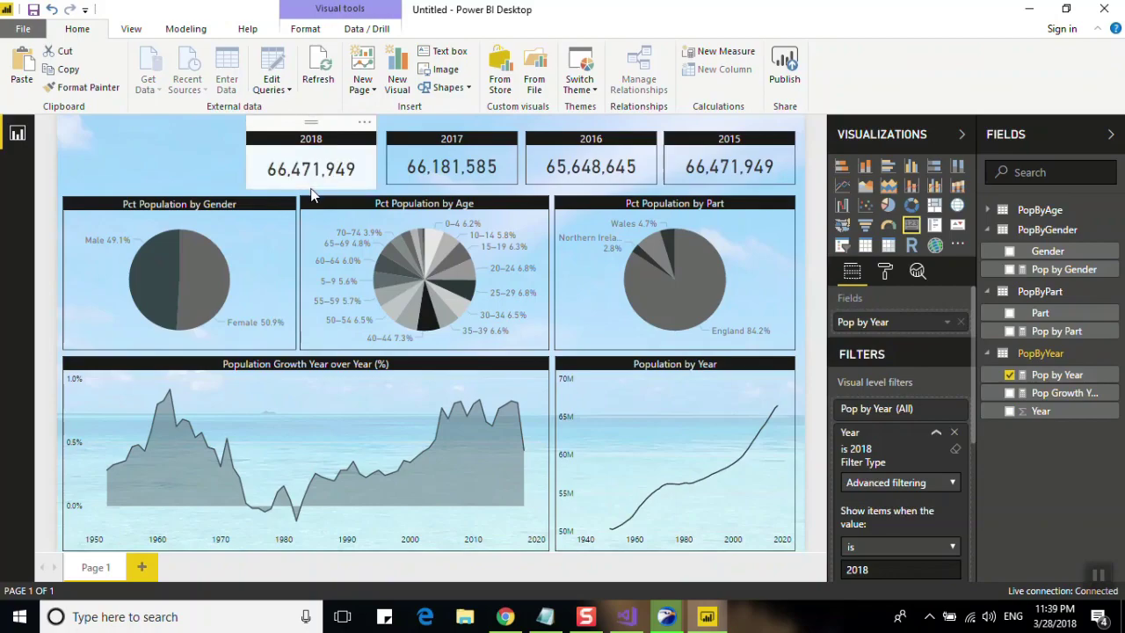
pyautogui.click(481, 145)
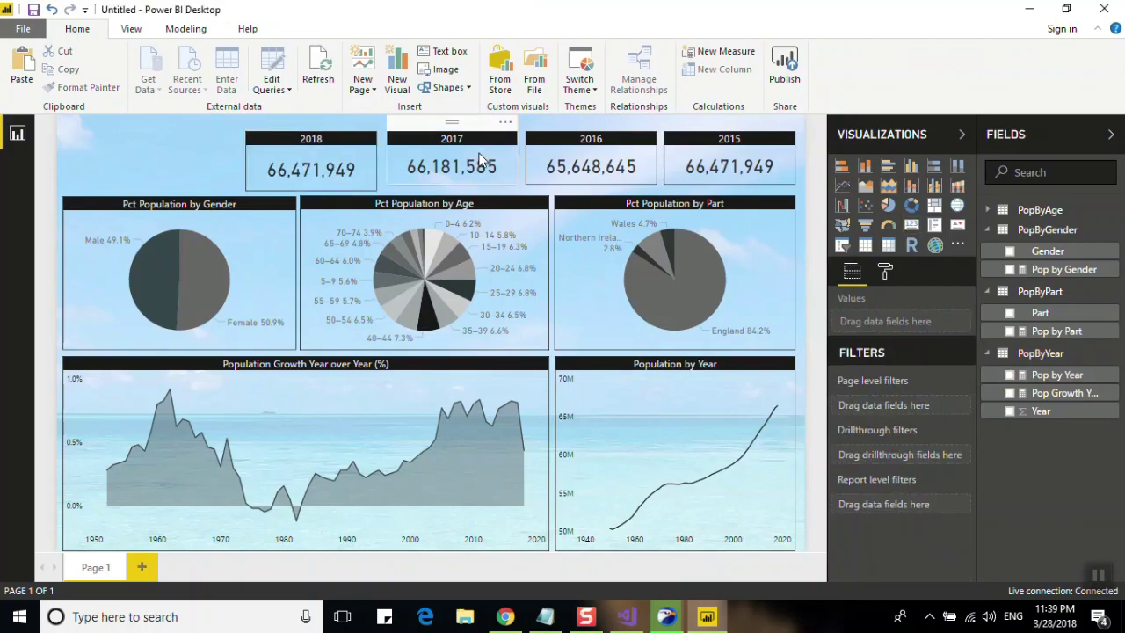
pyautogui.moveTo(452, 181); pyautogui.dragTo(452, 188)
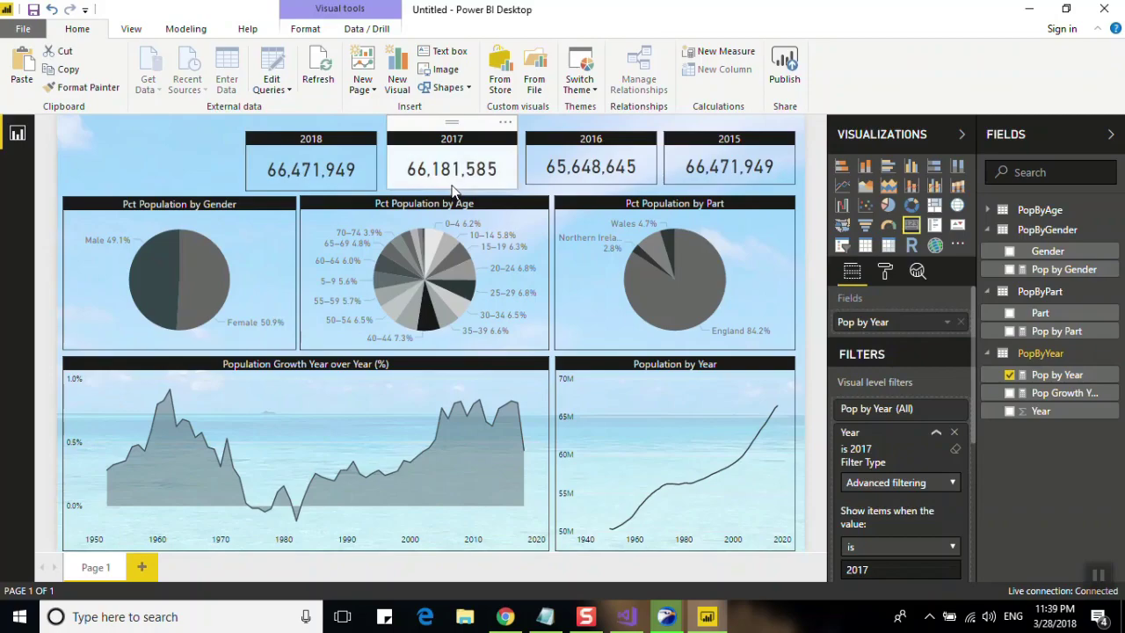
pyautogui.click(583, 168)
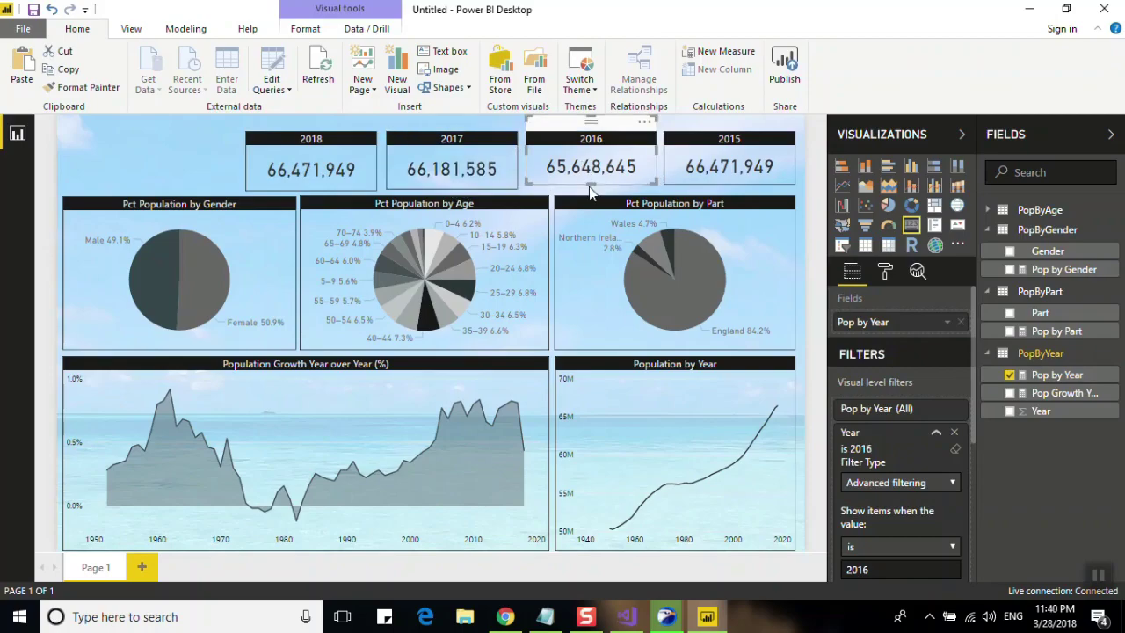
pyautogui.moveTo(589, 185); pyautogui.dragTo(589, 189)
pyautogui.click(589, 188)
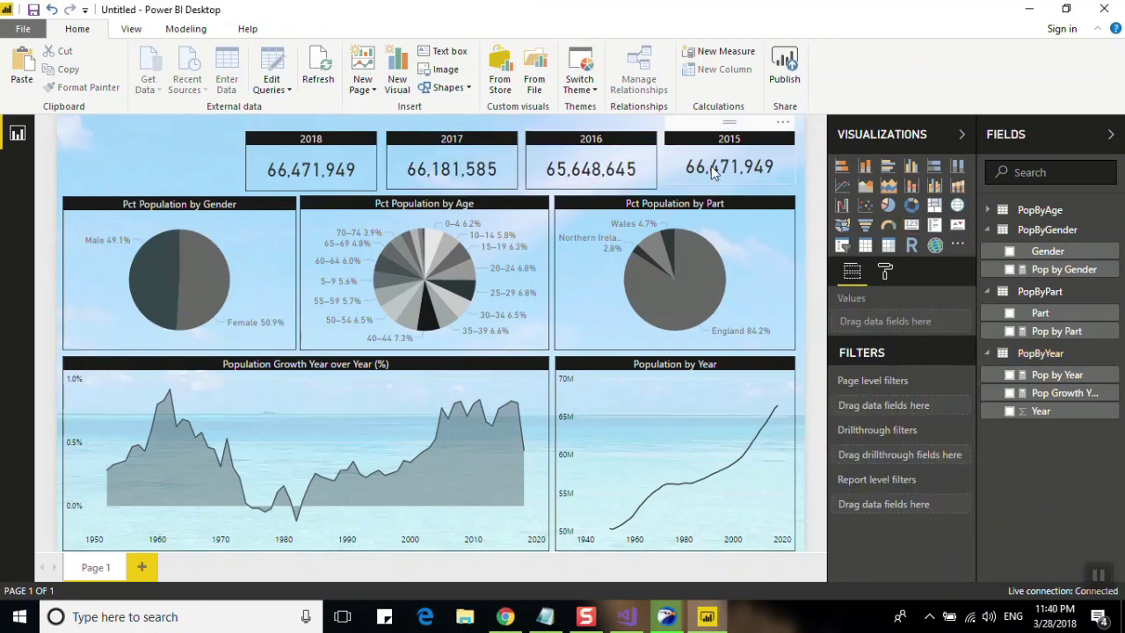
pyautogui.click(718, 174)
pyautogui.click(522, 175)
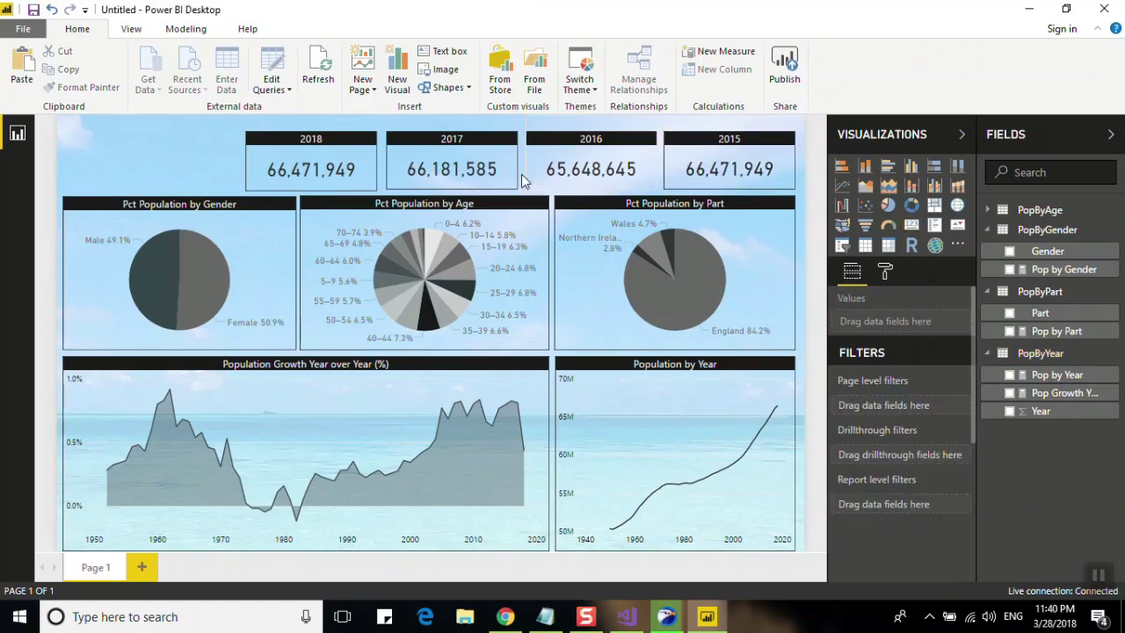
# Step: Insert a text box at the top-left reading 'Population of UK' and select its text
pyautogui.click(447, 51)
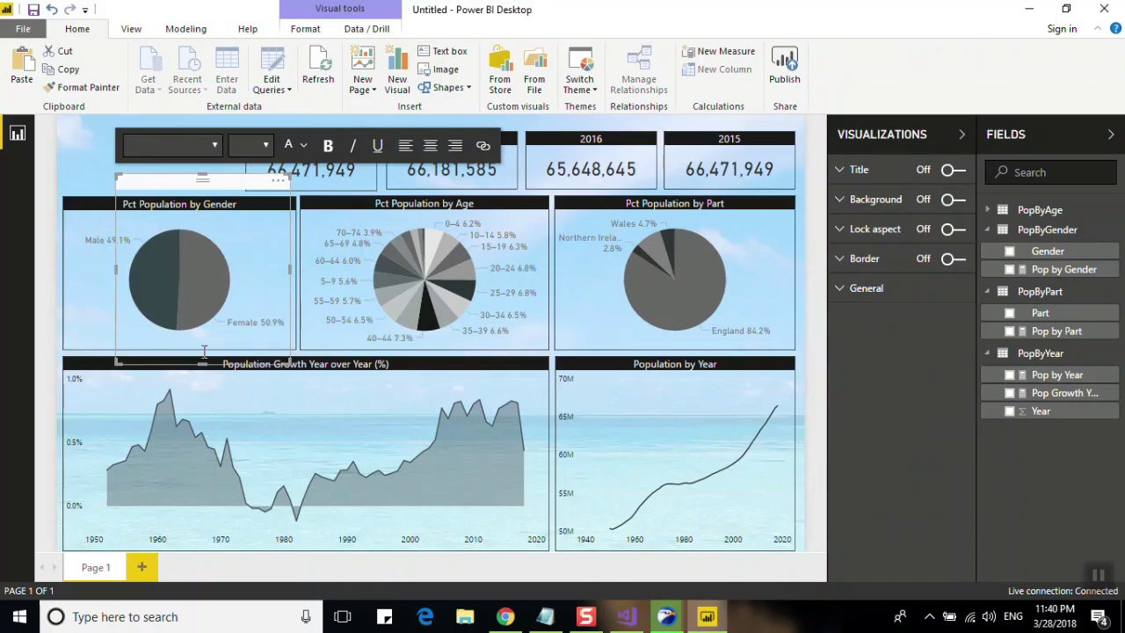
pyautogui.moveTo(203, 362); pyautogui.dragTo(204, 255)
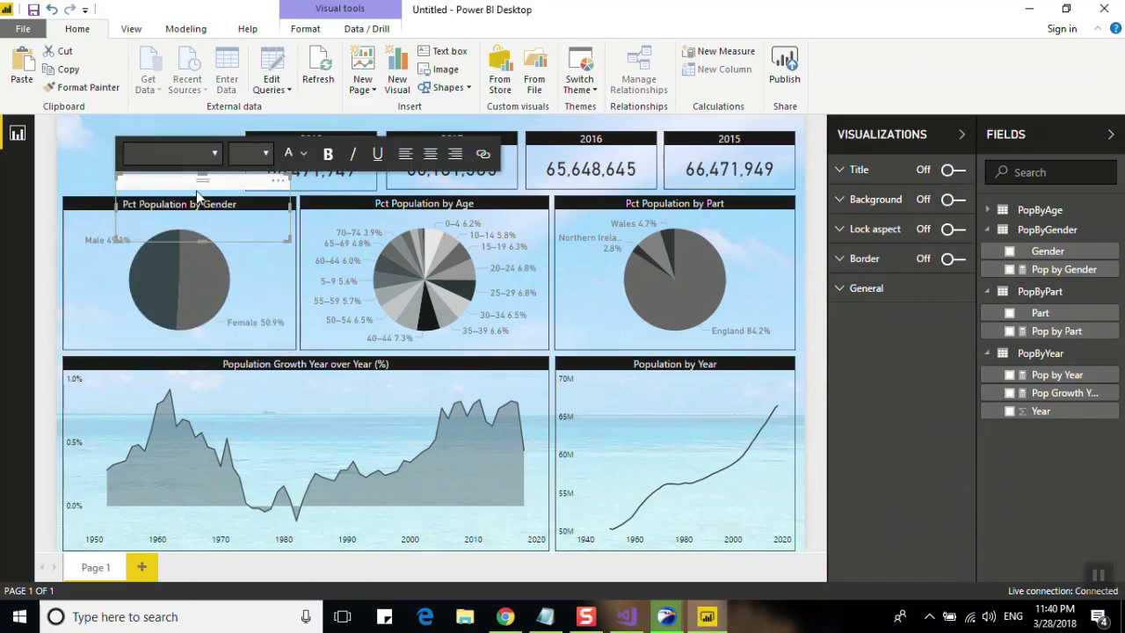
pyautogui.moveTo(203, 181); pyautogui.dragTo(172, 123)
pyautogui.click(162, 133)
pyautogui.write('Popula')
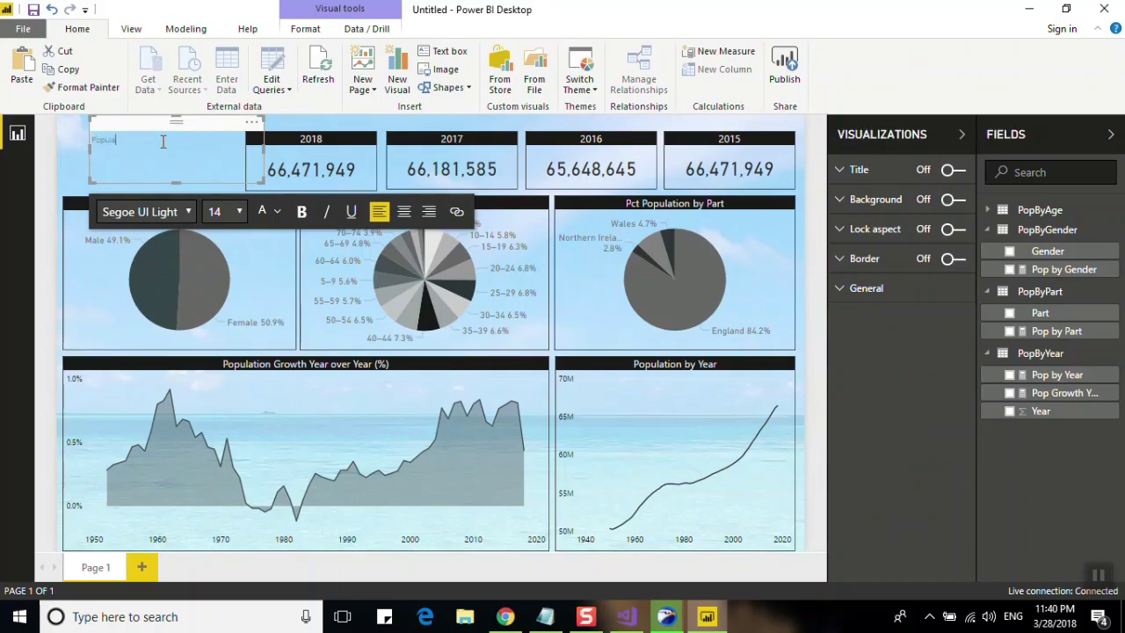
pyautogui.write('tion of UK')
pyautogui.hotkey('ctrl', 'a')
pyautogui.click(238, 211)
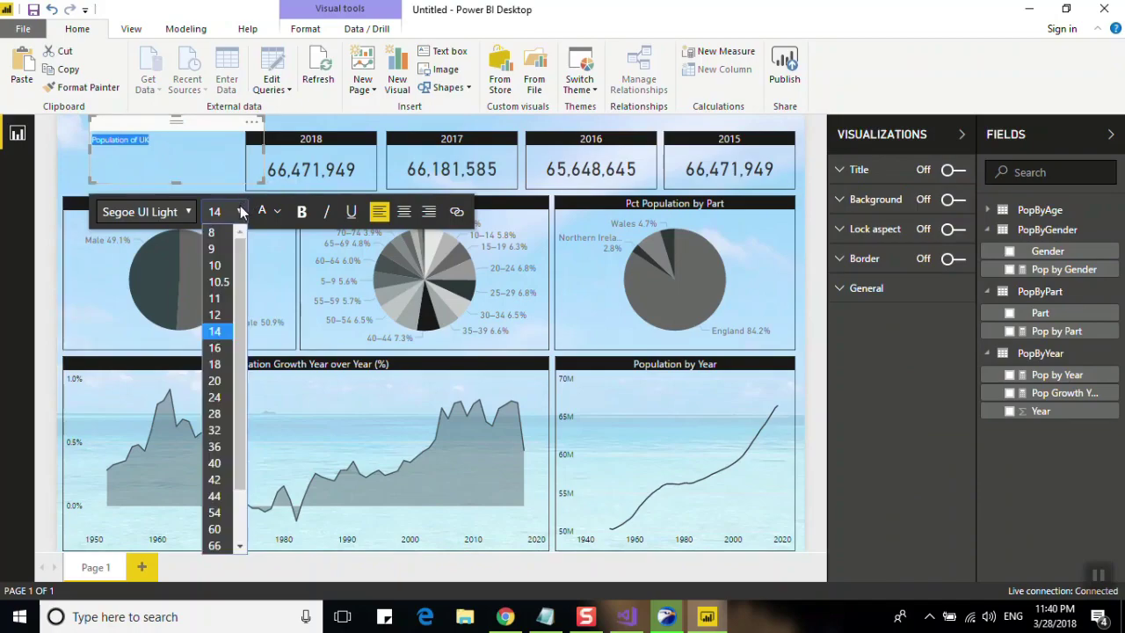
# Step: Format the 'Population of UK' title at font size 24, underlined and centred
pyautogui.click(217, 398)
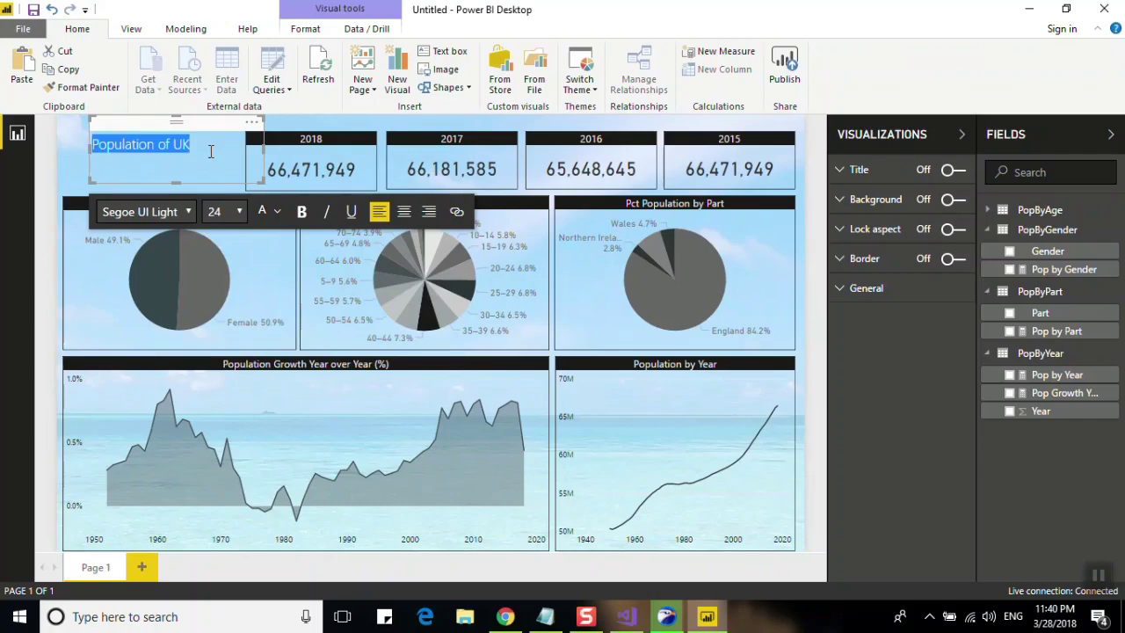
pyautogui.click(239, 211)
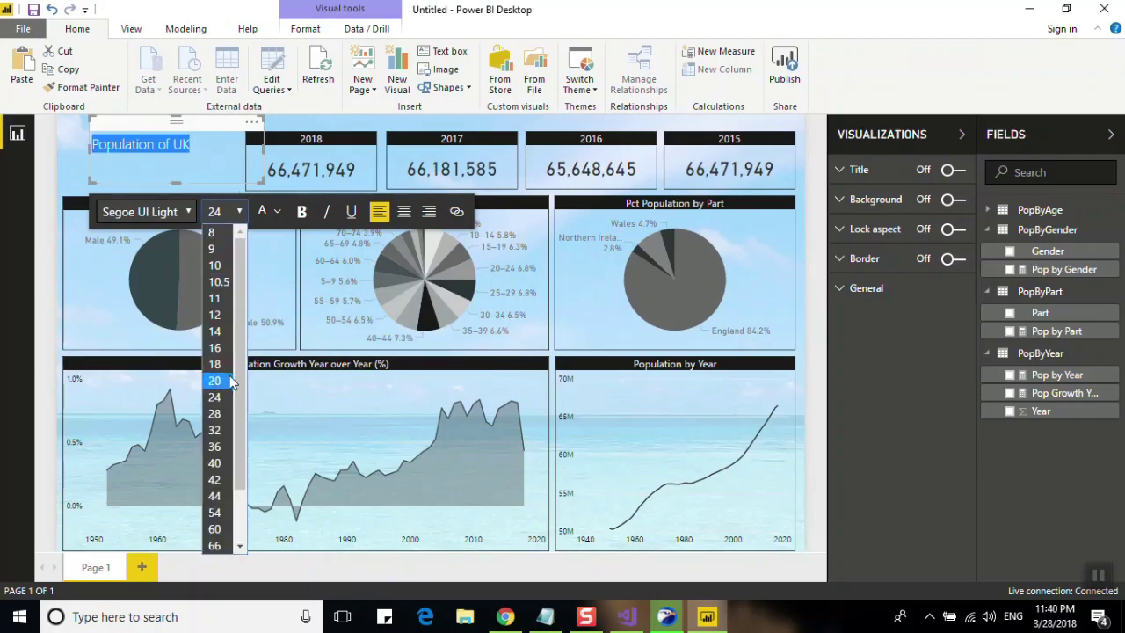
pyautogui.click(224, 413)
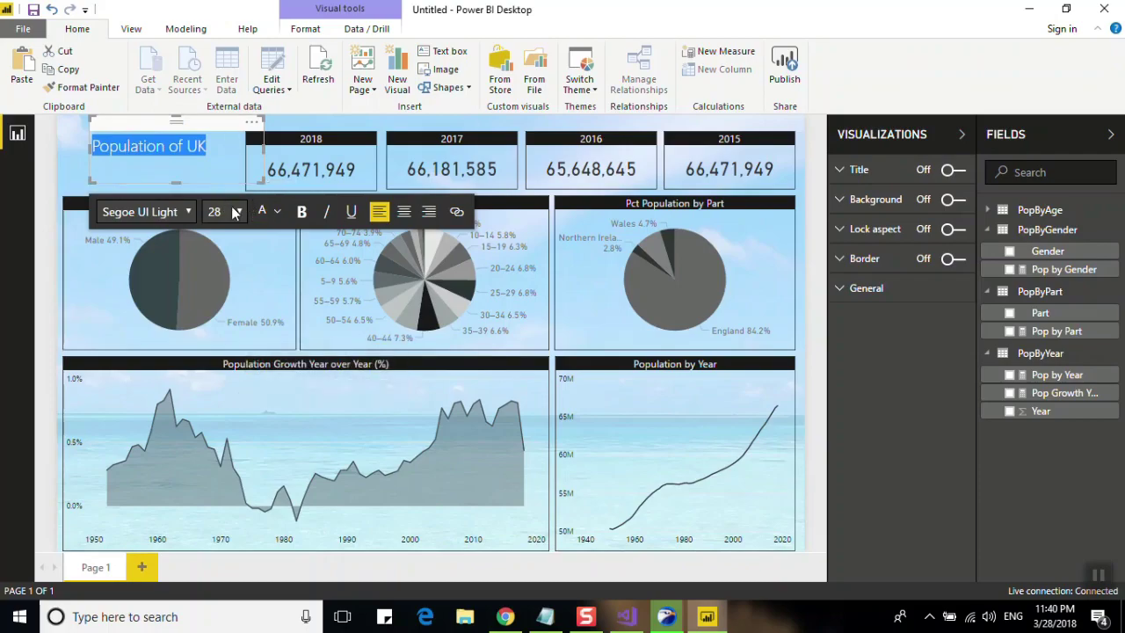
pyautogui.click(238, 211)
pyautogui.click(222, 396)
pyautogui.click(352, 212)
pyautogui.click(404, 212)
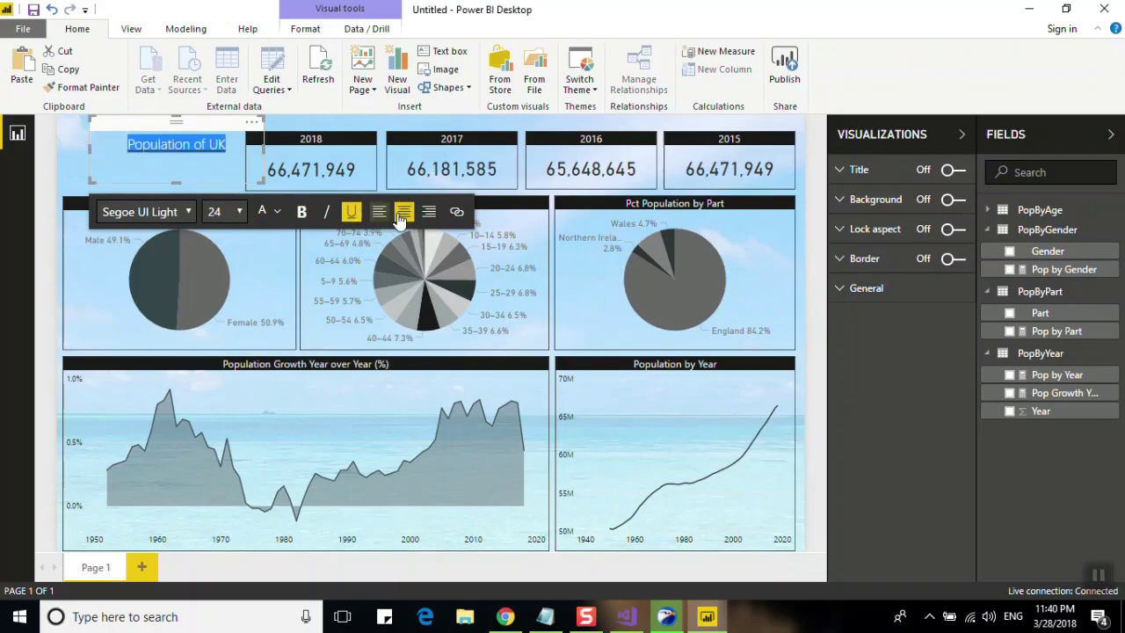
# Step: Trim the title text box to fit its text and move it beside the 2018 card
pyautogui.moveTo(262, 149); pyautogui.dragTo(218, 147)
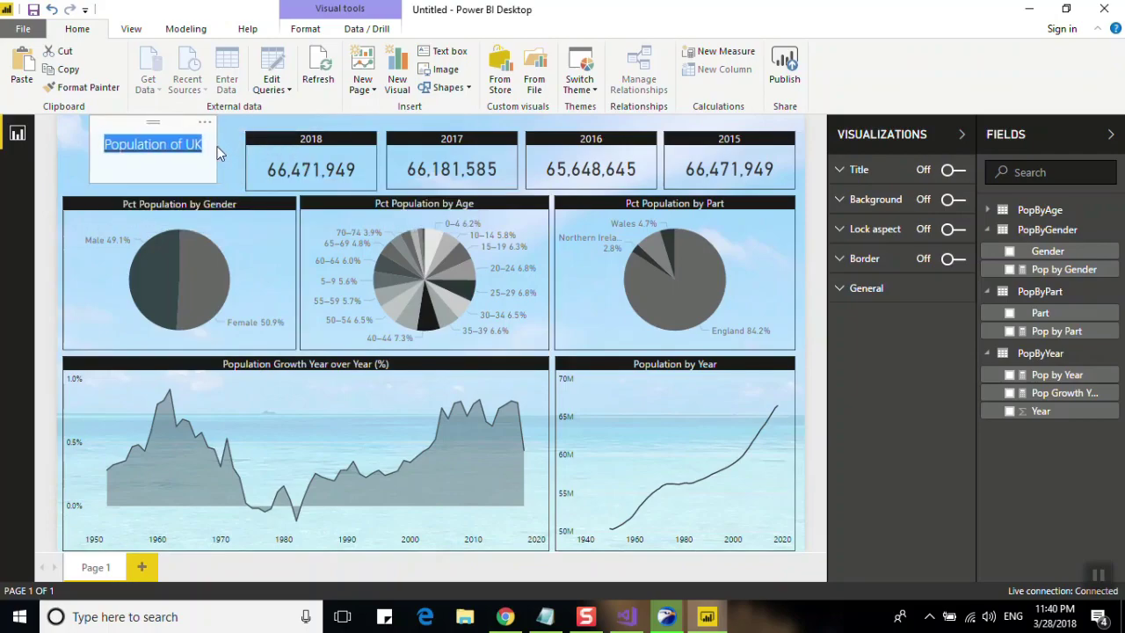
pyautogui.moveTo(153, 181); pyautogui.dragTo(153, 161)
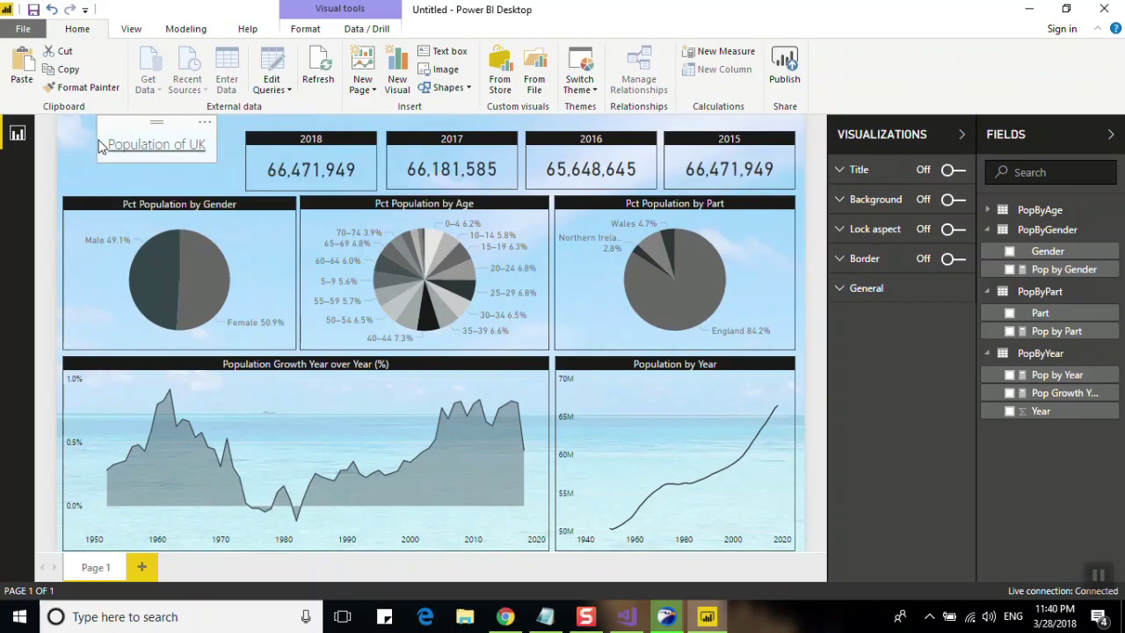
pyautogui.moveTo(88, 141); pyautogui.dragTo(102, 140)
pyautogui.click(125, 147)
pyautogui.tripleClick(126, 147)
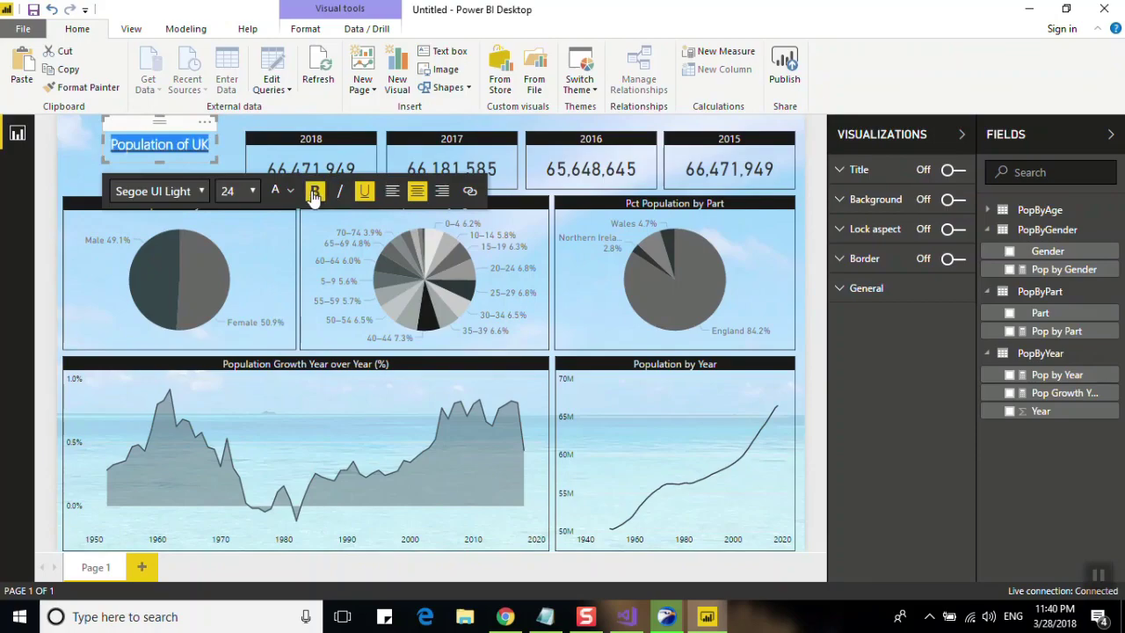
pyautogui.moveTo(188, 128); pyautogui.dragTo(216, 145)
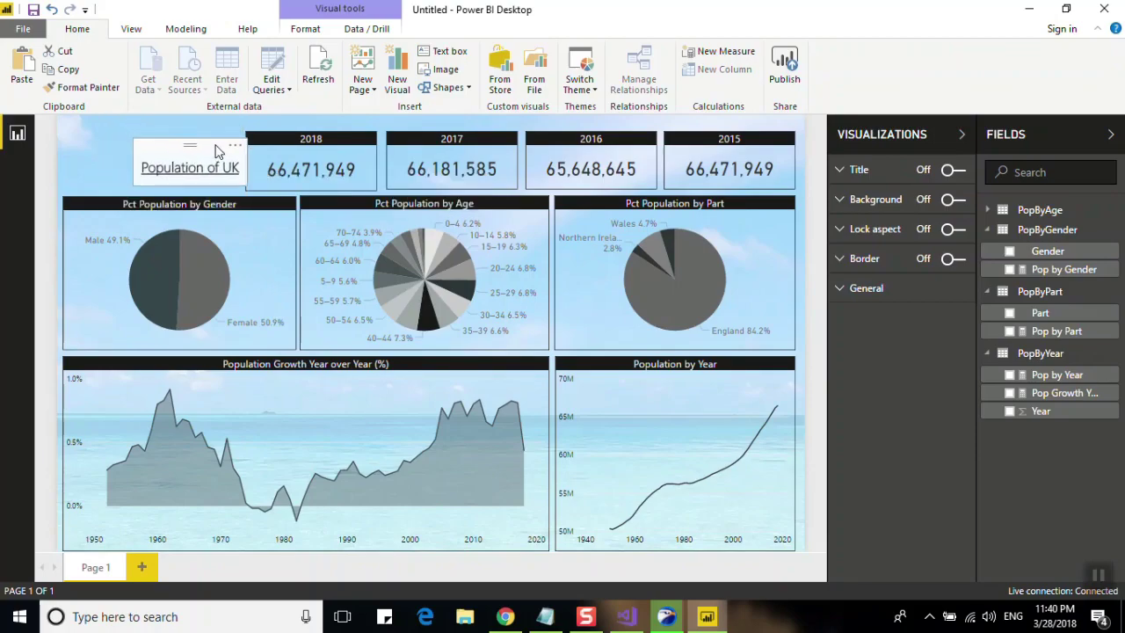
pyautogui.click(212, 158)
pyautogui.click(189, 128)
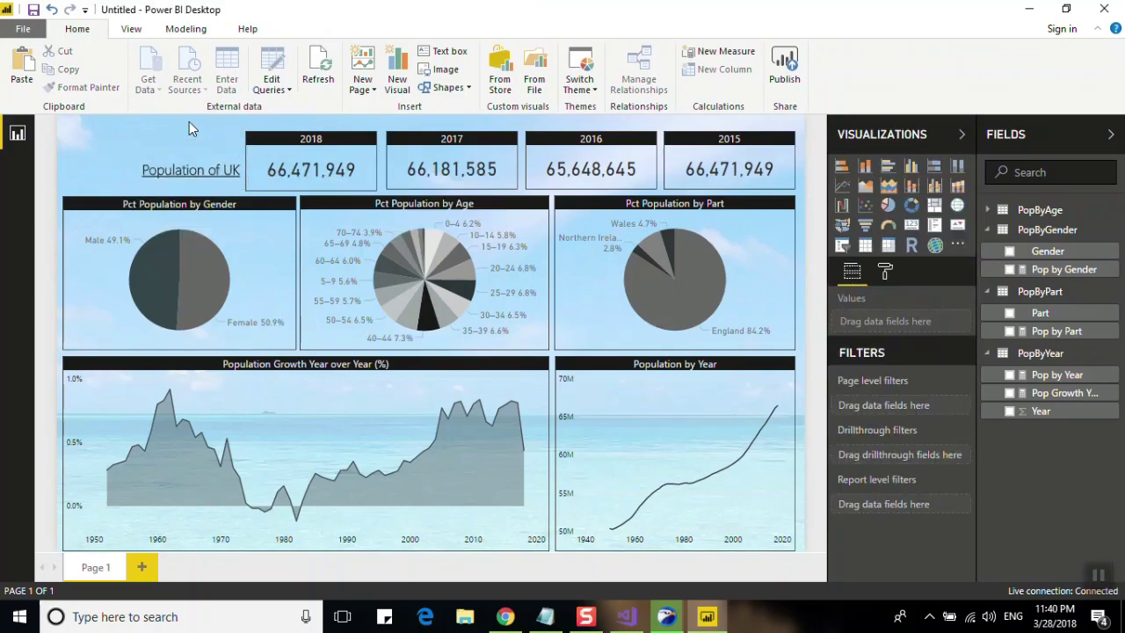
pyautogui.click(445, 69)
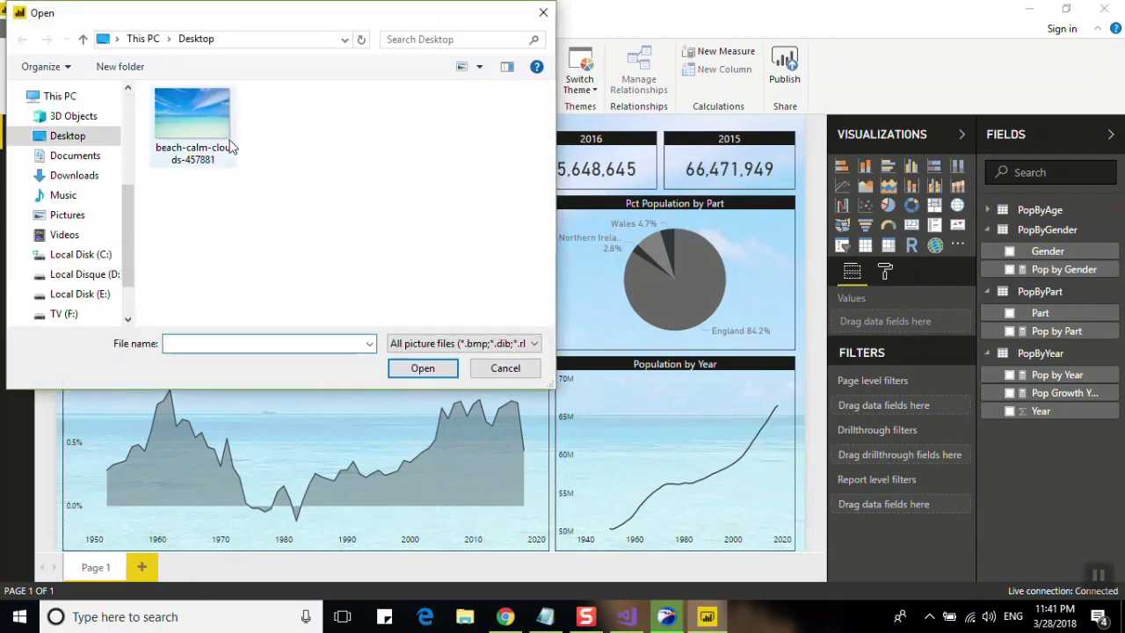
pyautogui.scroll(4, 79, 176)
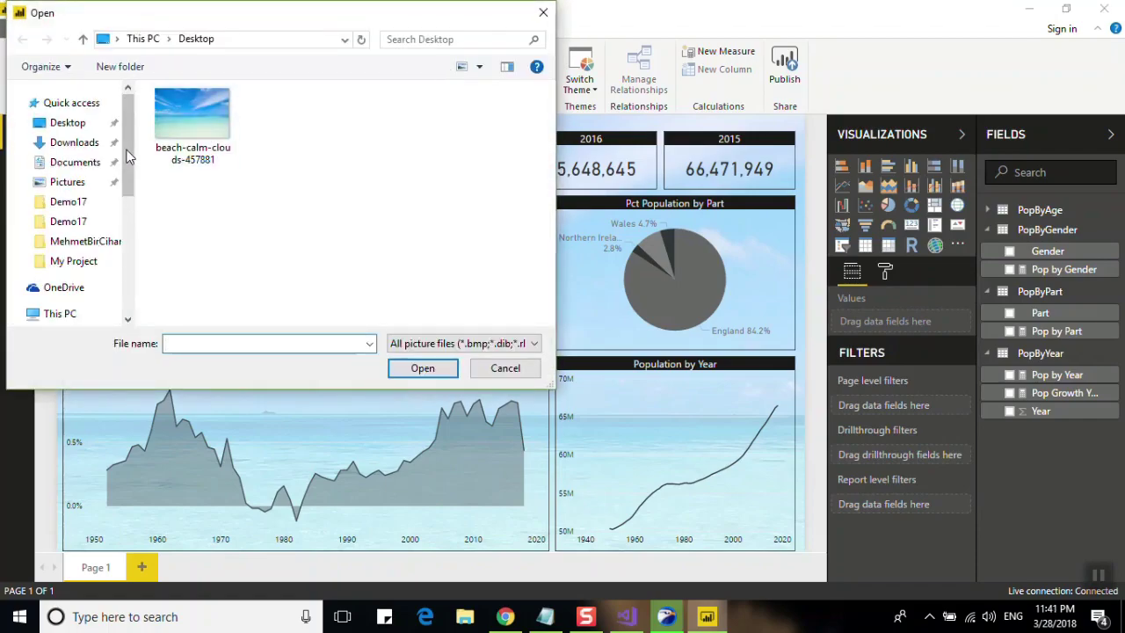
pyautogui.click(75, 261)
pyautogui.moveTo(548, 138); pyautogui.dragTo(548, 268)
pyautogui.doubleClick(208, 255)
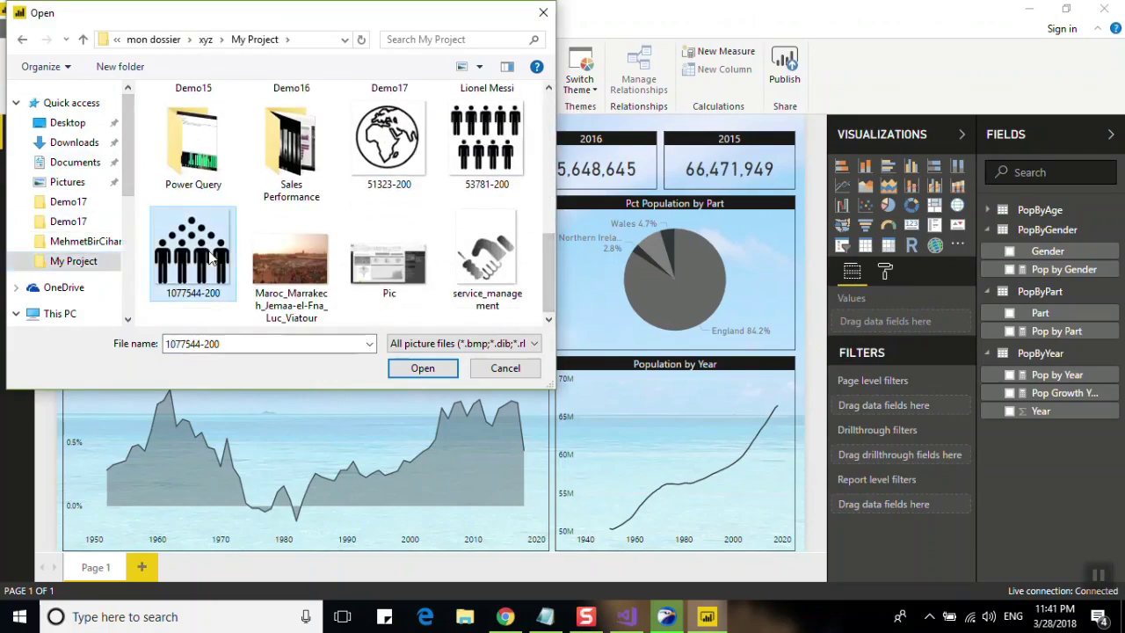
# Step: Shrink the people icon and position it at the top-left corner of the page
pyautogui.click(289, 174)
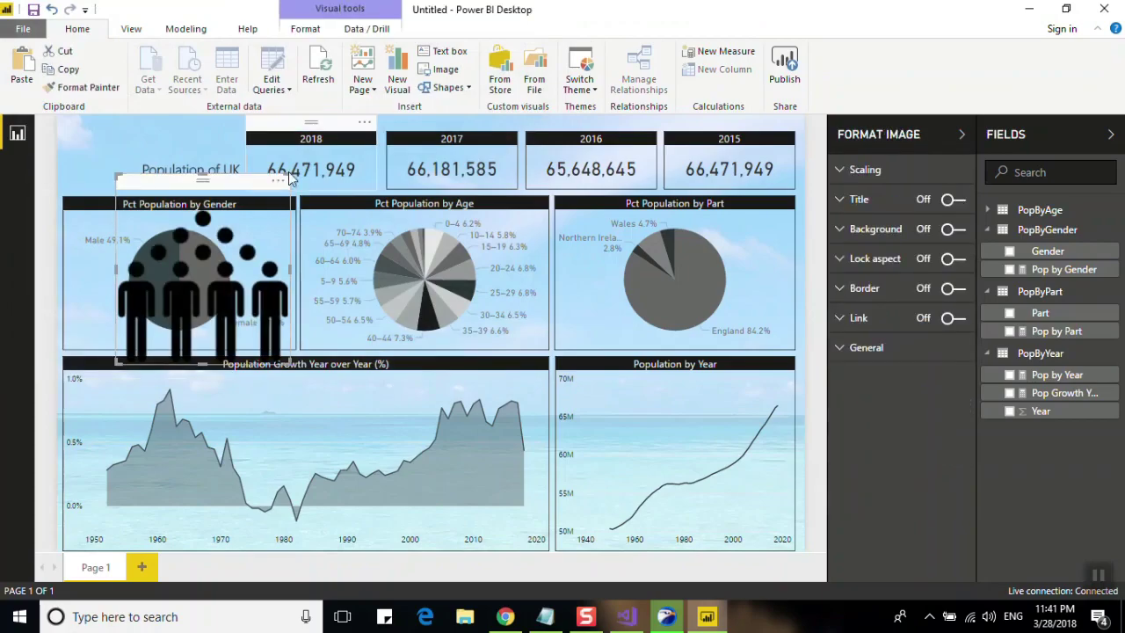
pyautogui.click(288, 178)
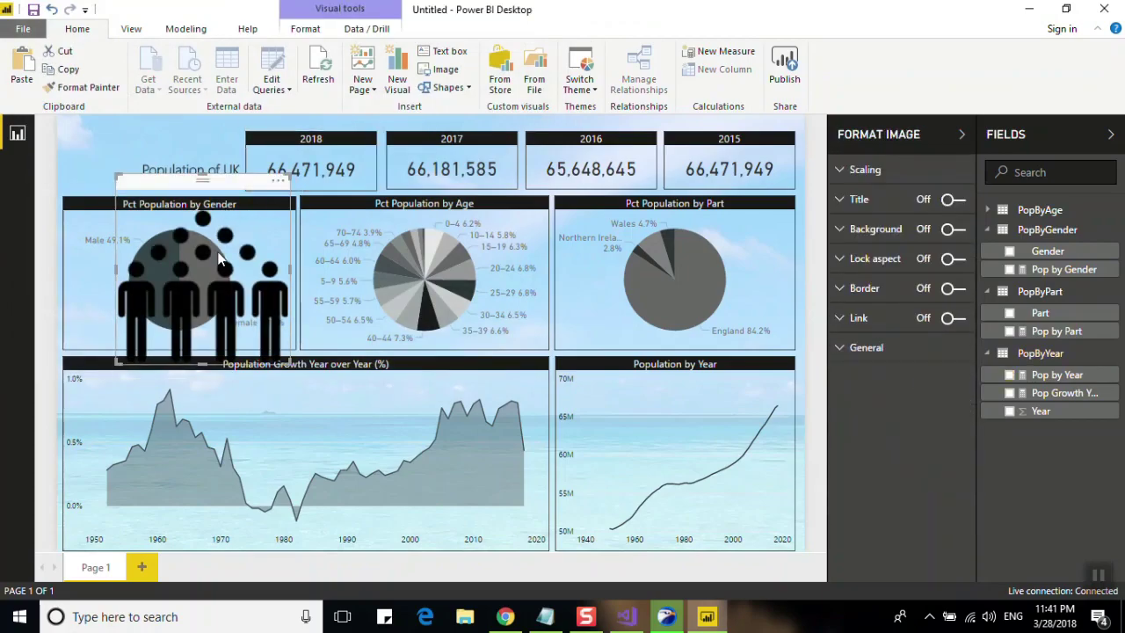
pyautogui.moveTo(289, 175); pyautogui.dragTo(185, 278)
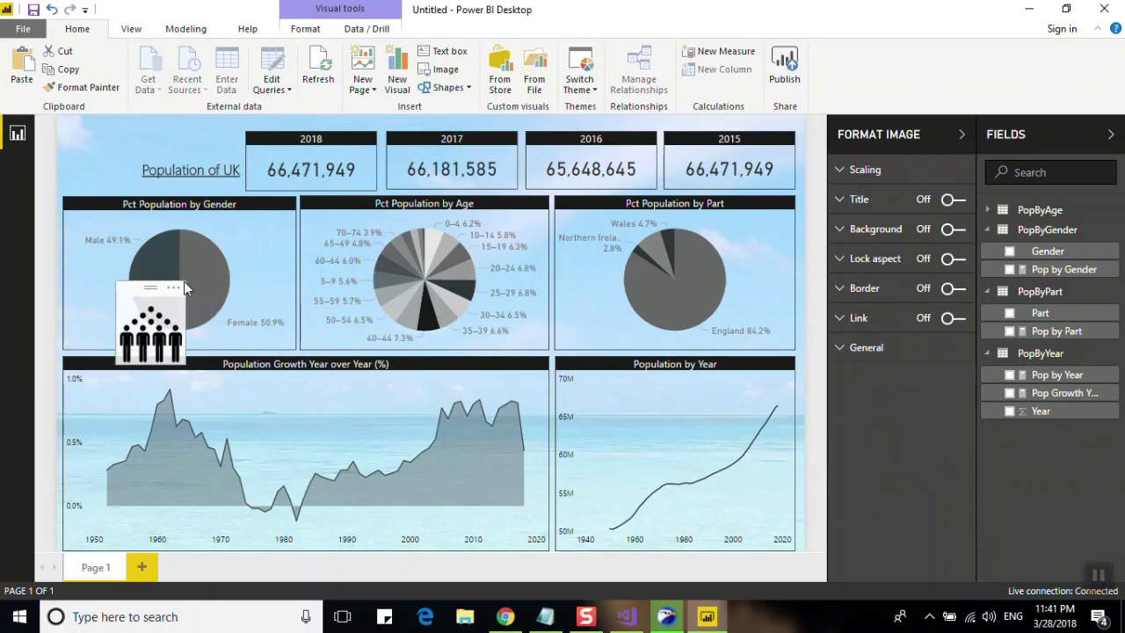
pyautogui.moveTo(167, 294); pyautogui.dragTo(130, 129)
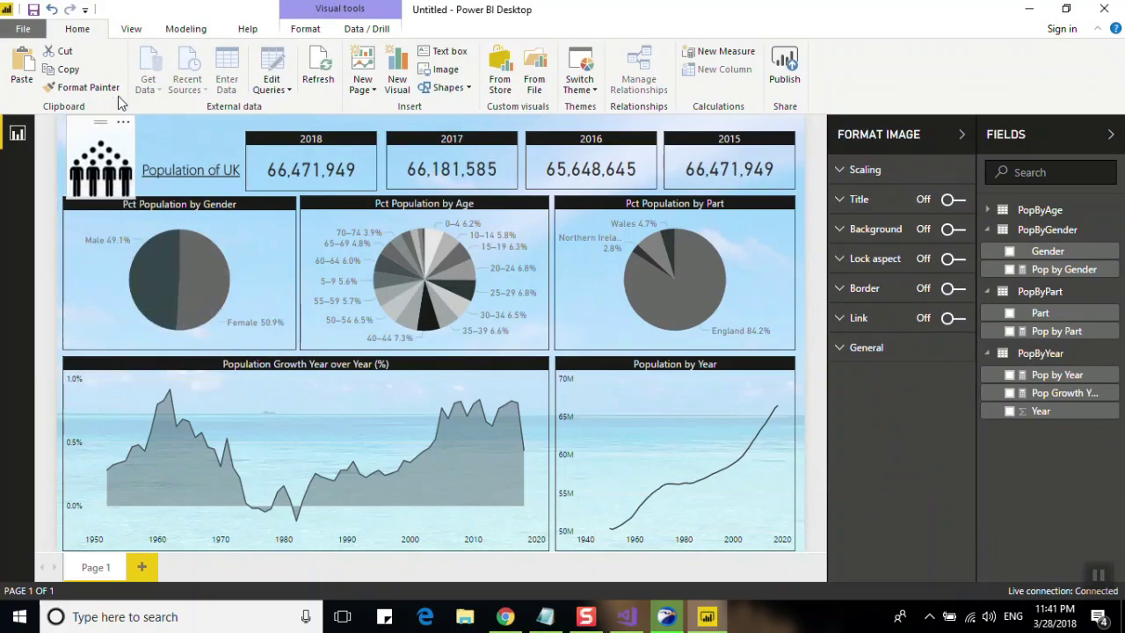
pyautogui.moveTo(111, 188); pyautogui.dragTo(111, 179)
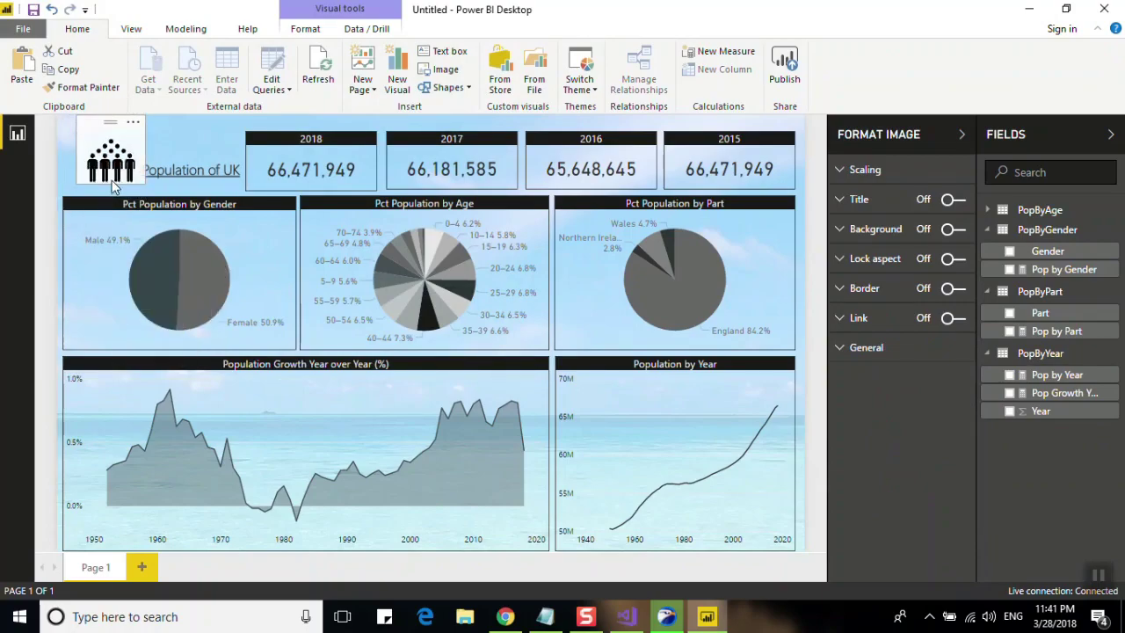
pyautogui.moveTo(99, 126); pyautogui.dragTo(107, 124)
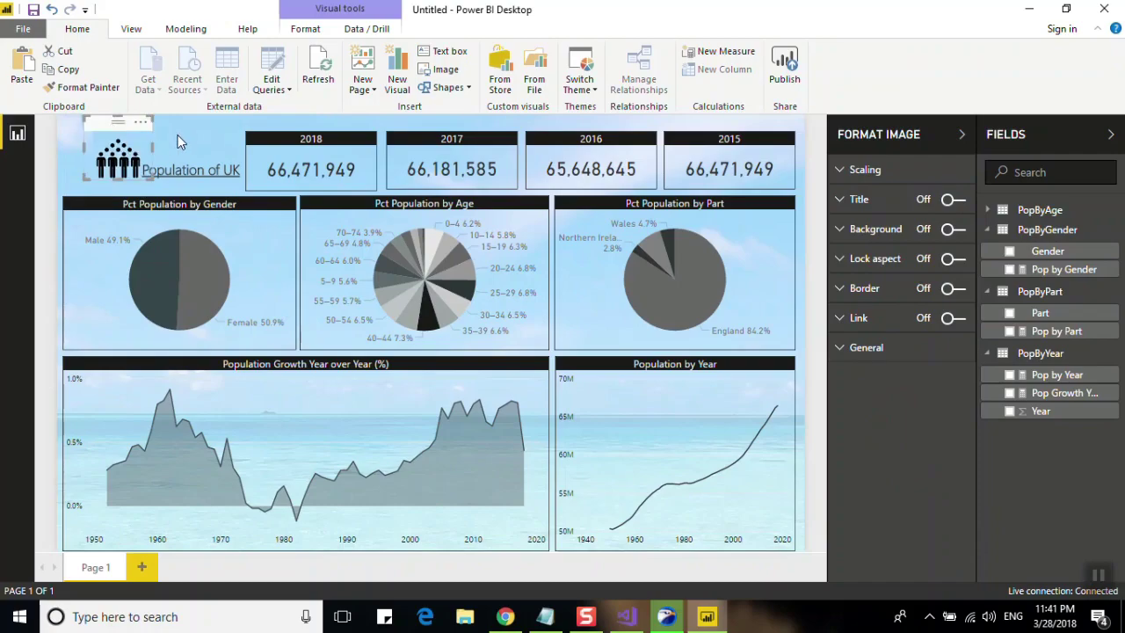
pyautogui.click(176, 136)
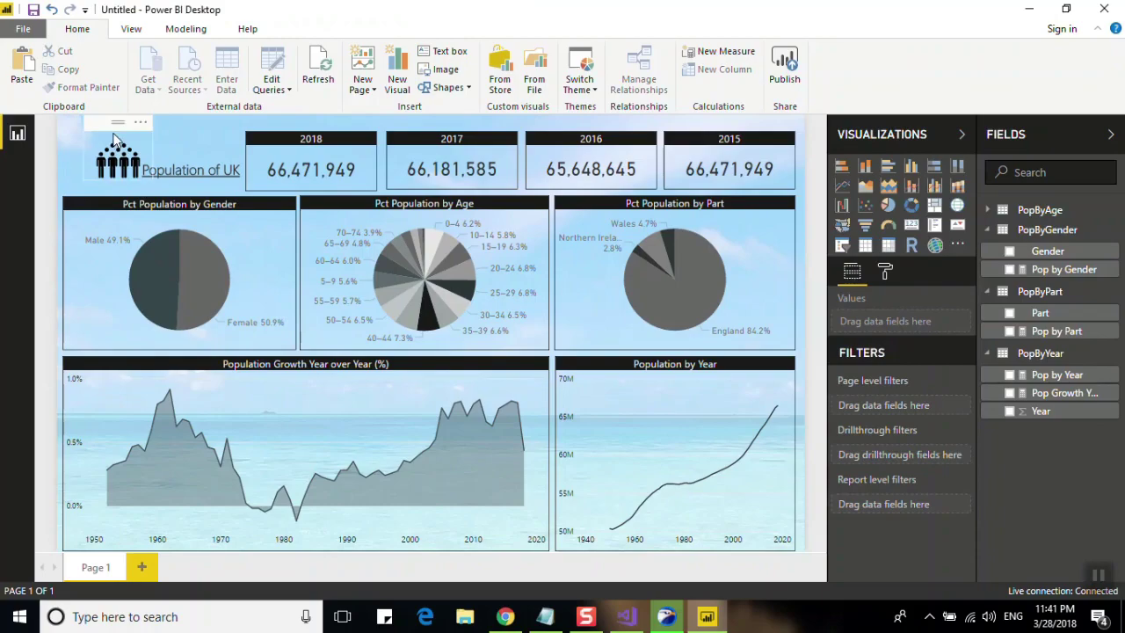
pyautogui.moveTo(107, 130); pyautogui.dragTo(81, 130)
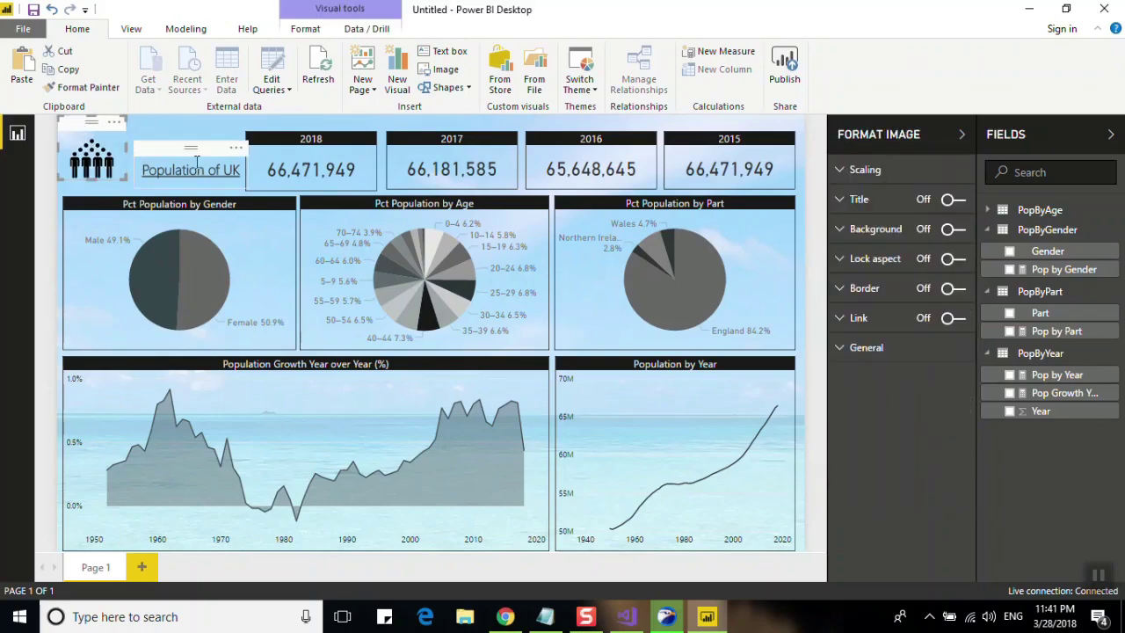
# Step: Shift the 'Population of UK' title slightly left so it sits right beside the icon
pyautogui.click(170, 152)
pyautogui.moveTo(169, 152); pyautogui.dragTo(153, 154)
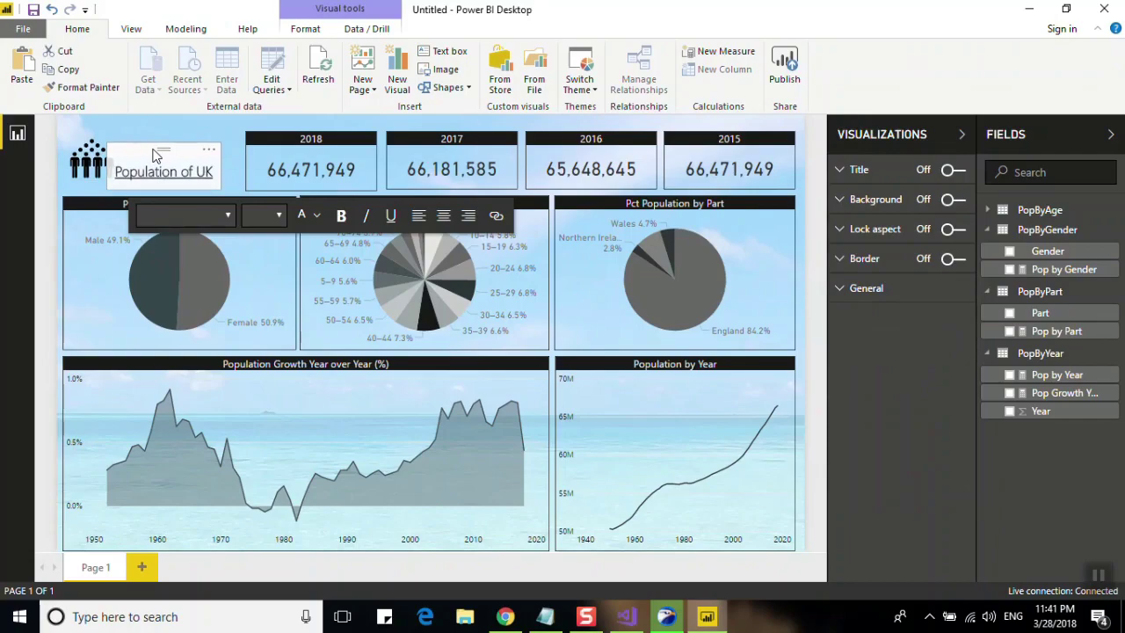
pyautogui.click(151, 136)
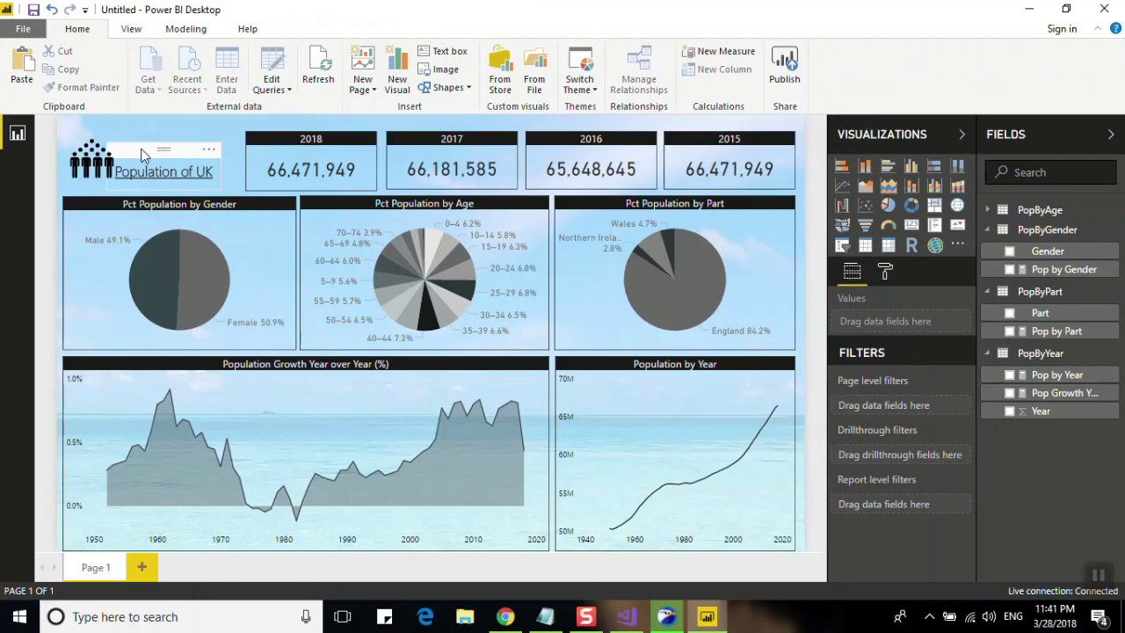
pyautogui.click(140, 148)
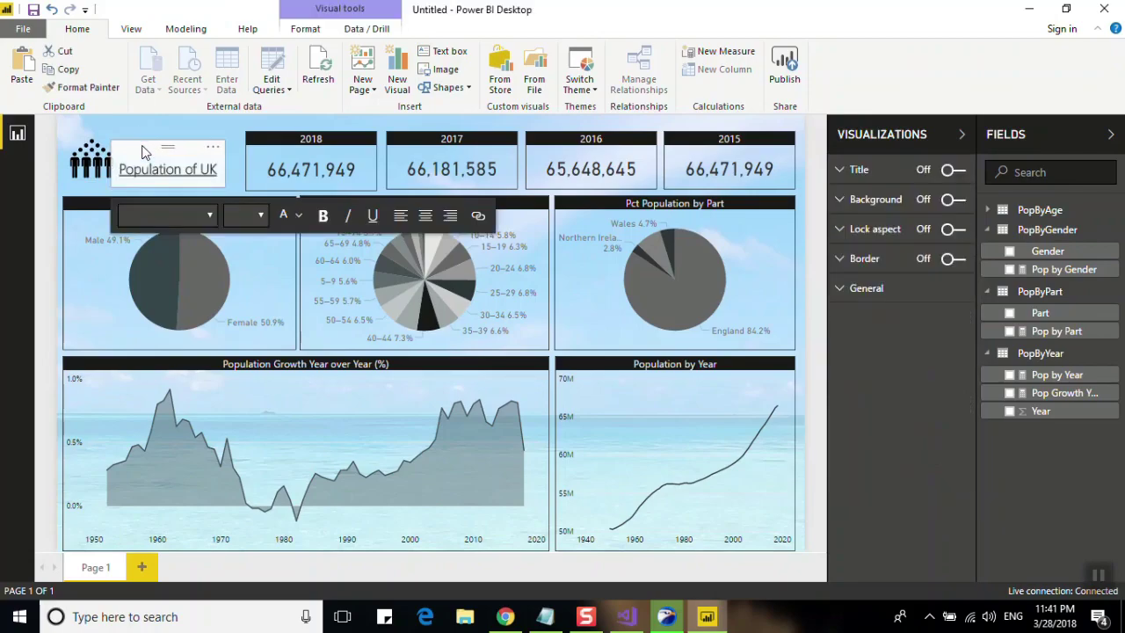
pyautogui.click(140, 119)
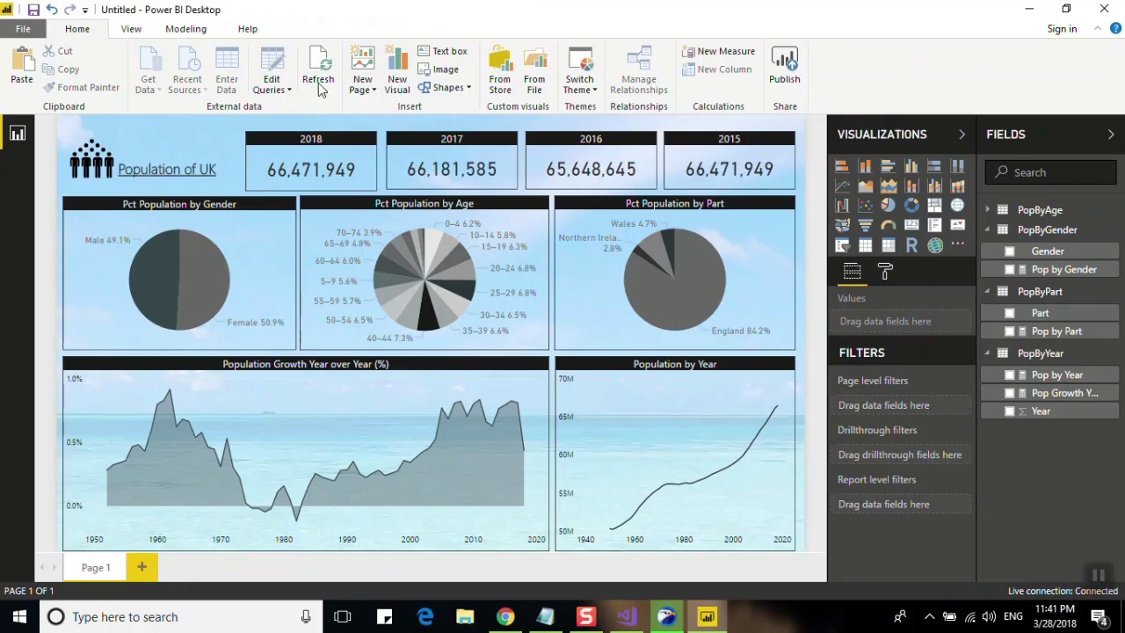
# Step: Collapse the PopByGender, PopByPart and PopByYear tables and hide the Fields pane
pyautogui.click(988, 230)
pyautogui.click(988, 250)
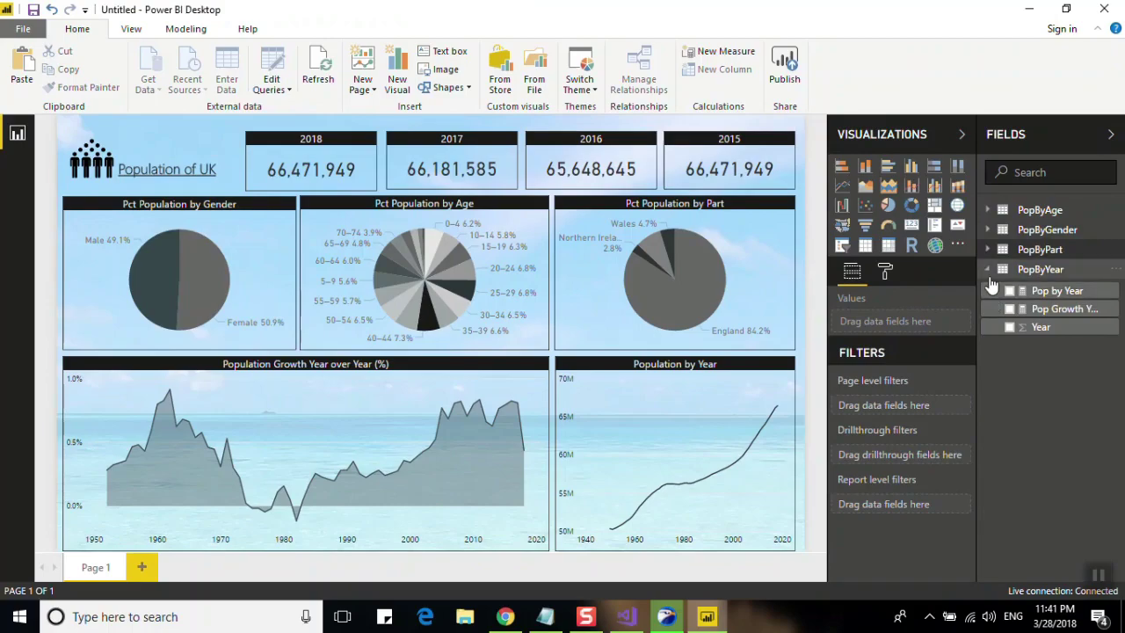
pyautogui.click(989, 269)
pyautogui.click(1112, 133)
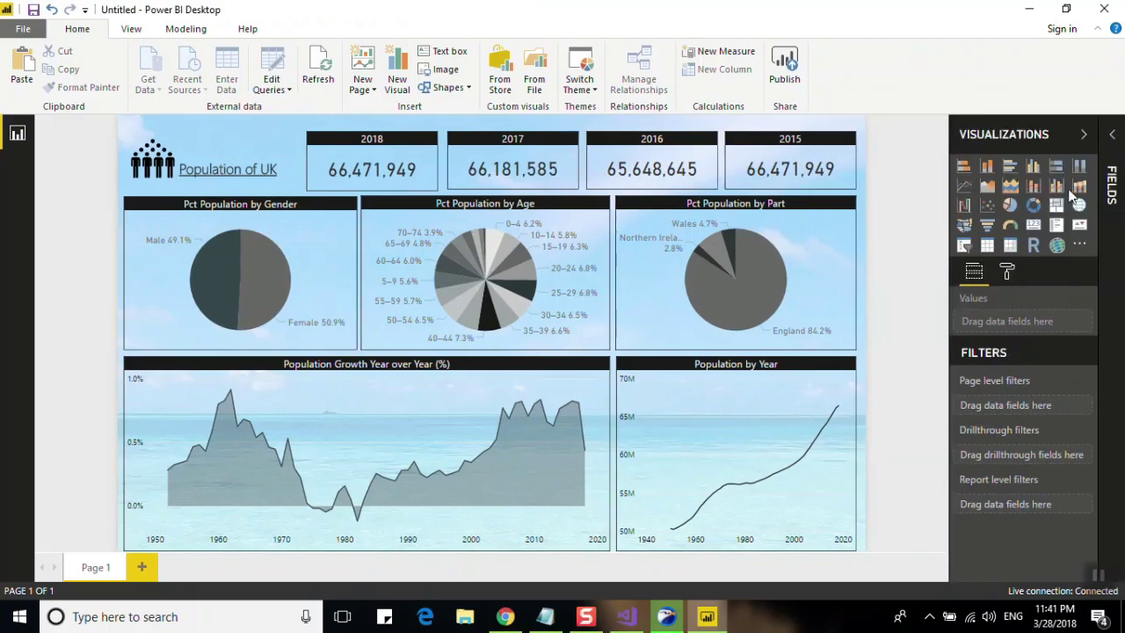
# Step: Set the beach page background transparency to 36% and hide the Visualizations pane
pyautogui.click(1008, 272)
pyautogui.click(1010, 361)
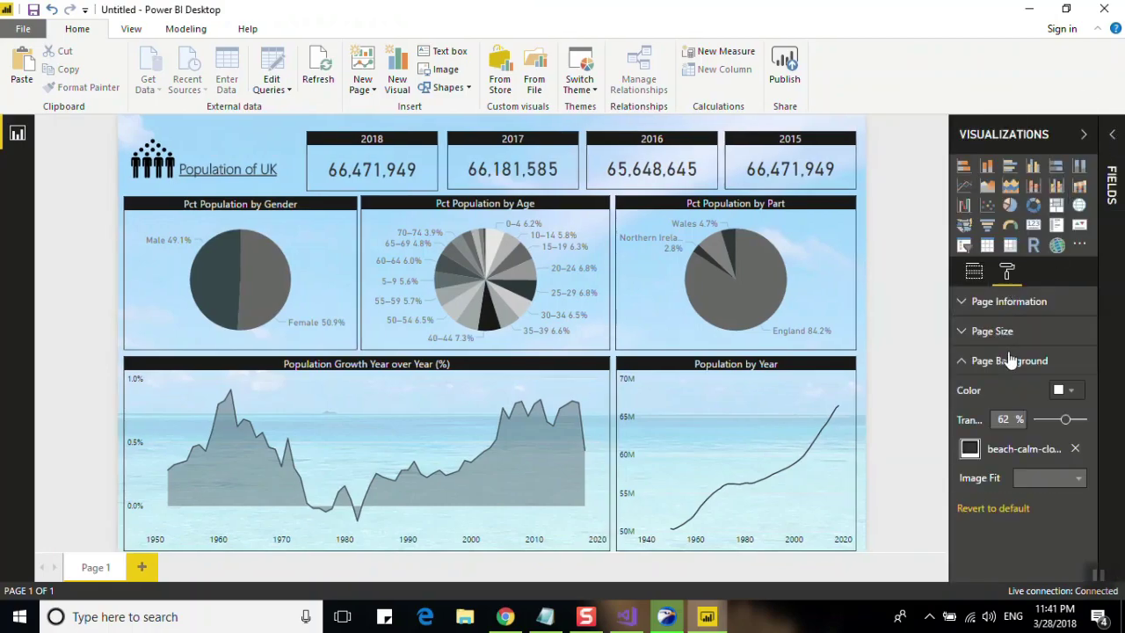
pyautogui.click(1052, 420)
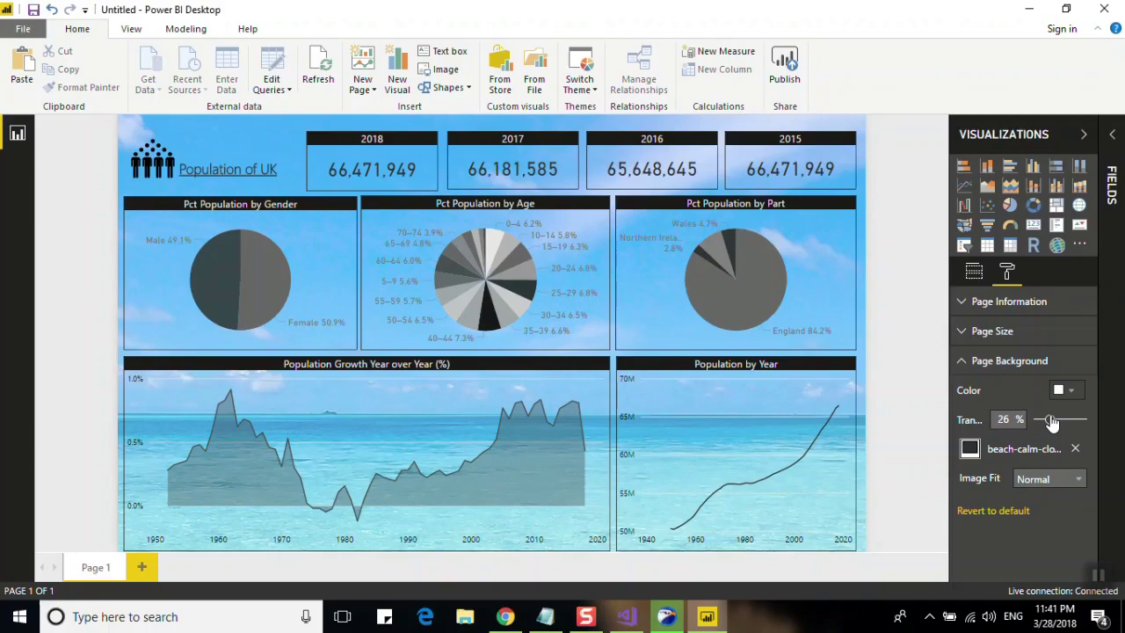
pyautogui.moveTo(1053, 422); pyautogui.dragTo(1057, 422)
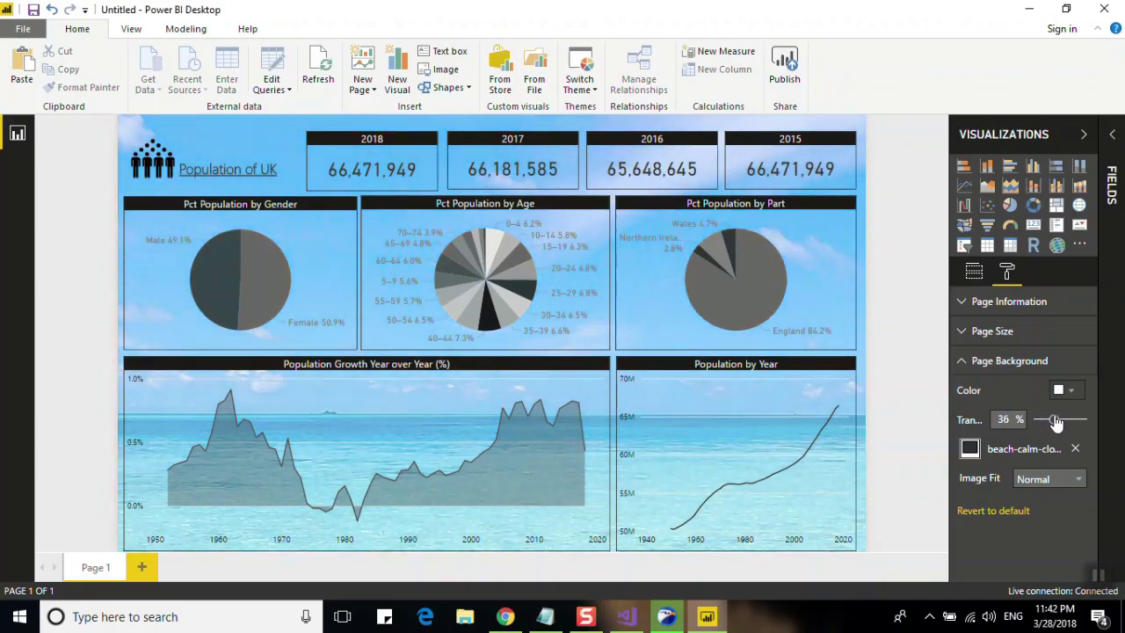
pyautogui.click(1085, 134)
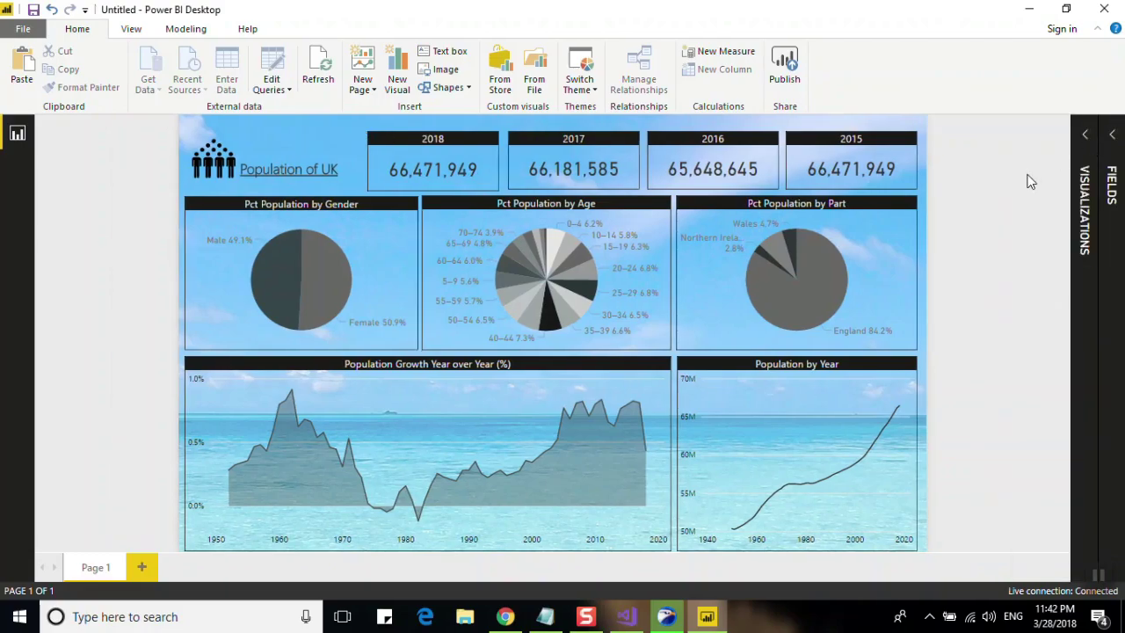
# Step: Save the report to the Desktop as Demo18 and dismiss the completion notification
pyautogui.click(35, 31)
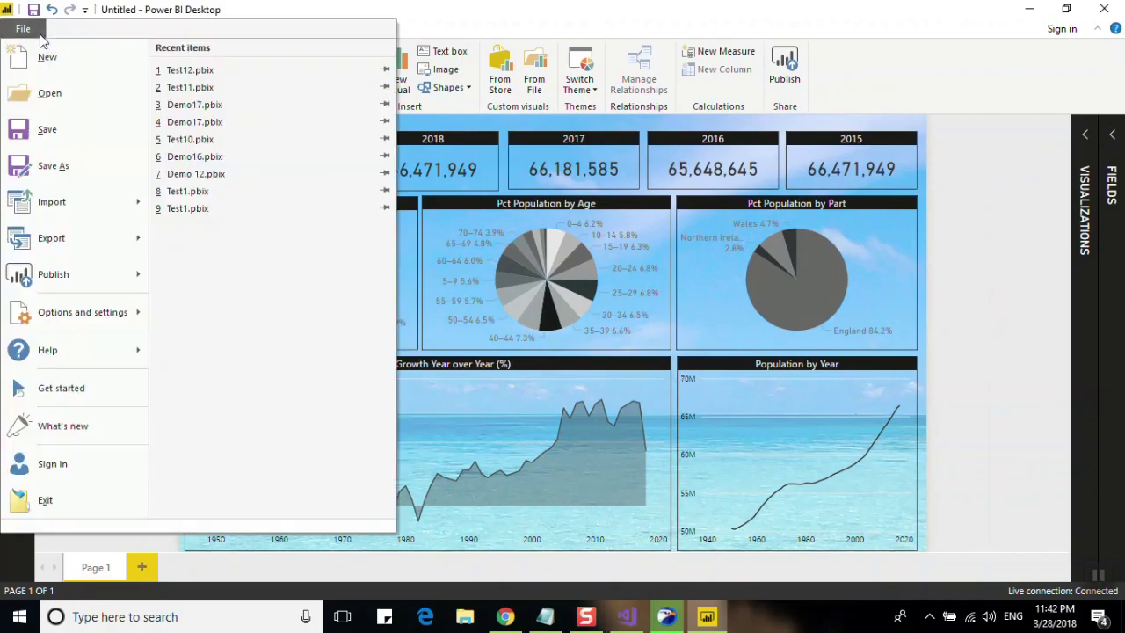
pyautogui.click(50, 170)
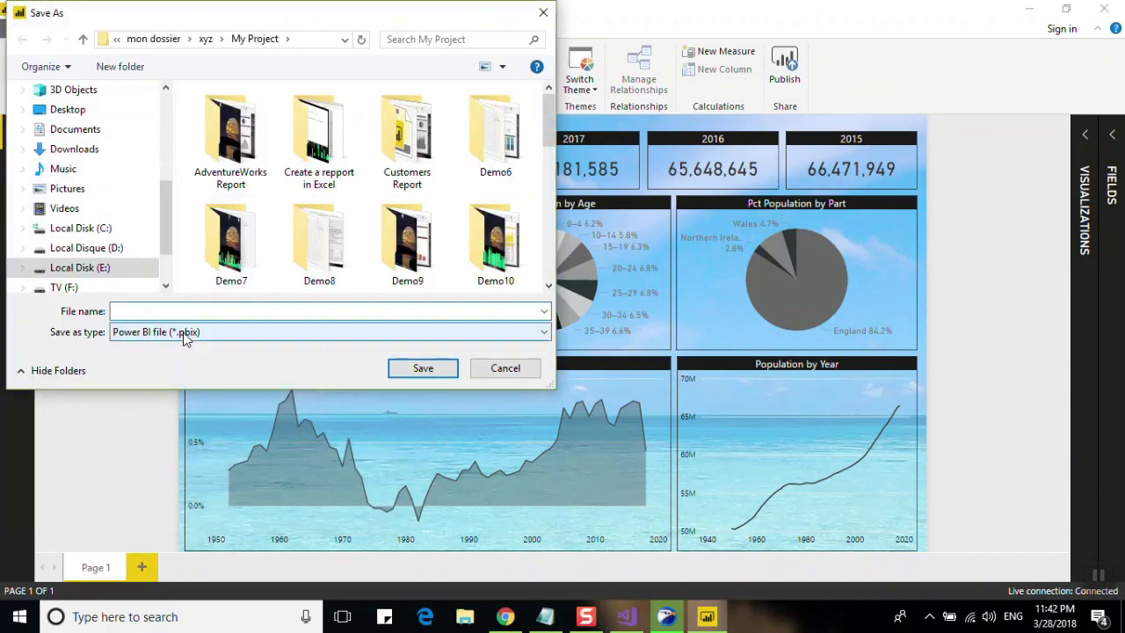
pyautogui.click(81, 115)
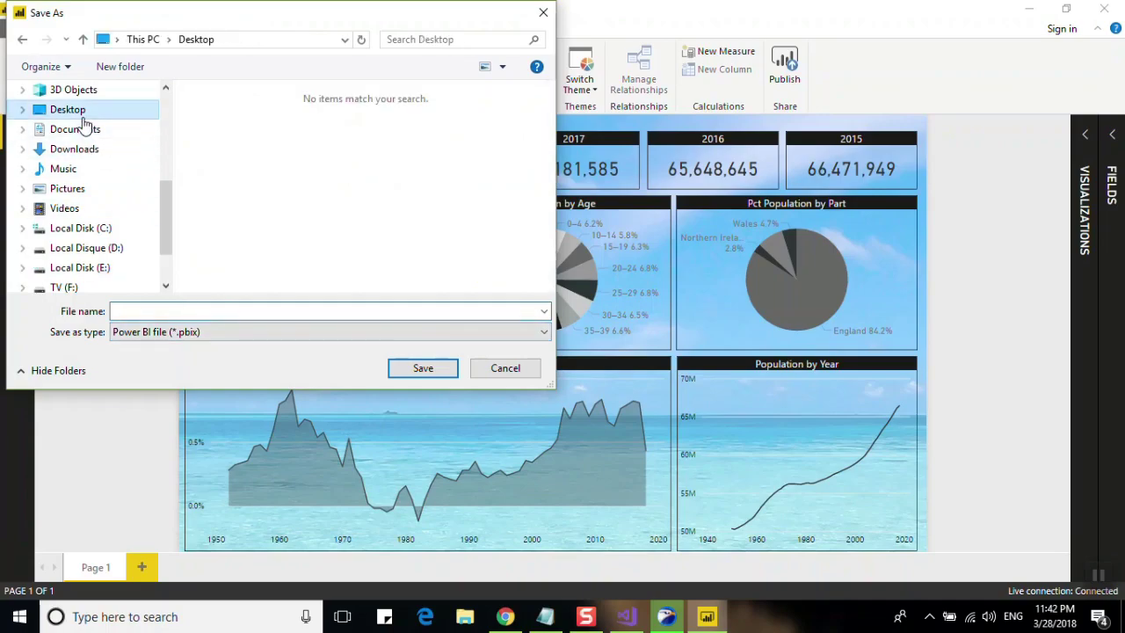
pyautogui.click(194, 310)
pyautogui.write('Demo18')
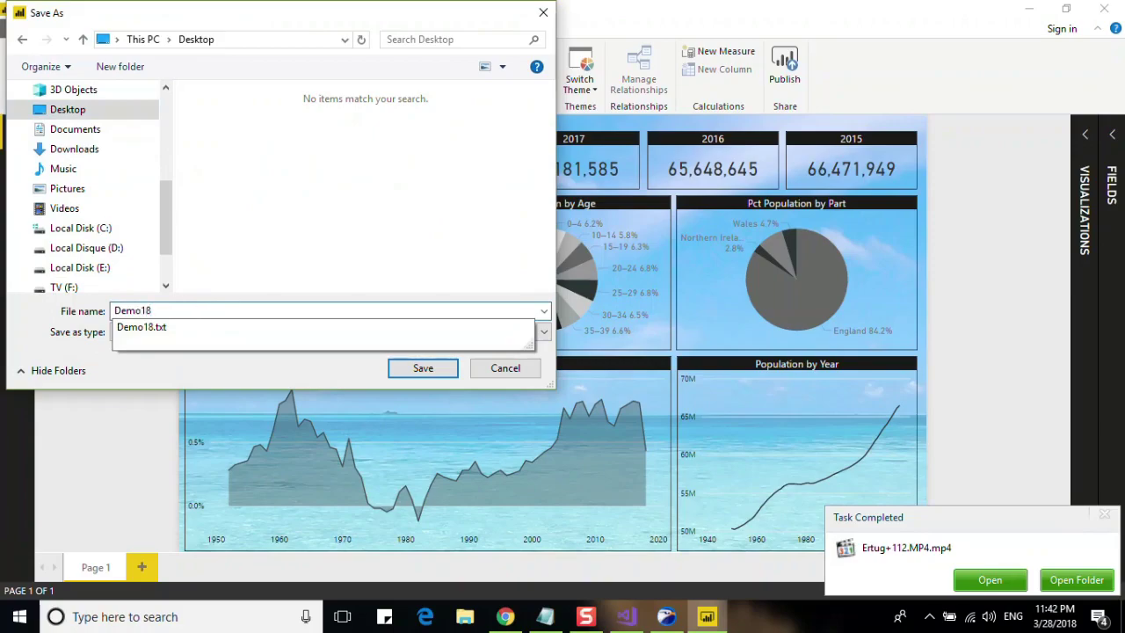
pyautogui.click(398, 369)
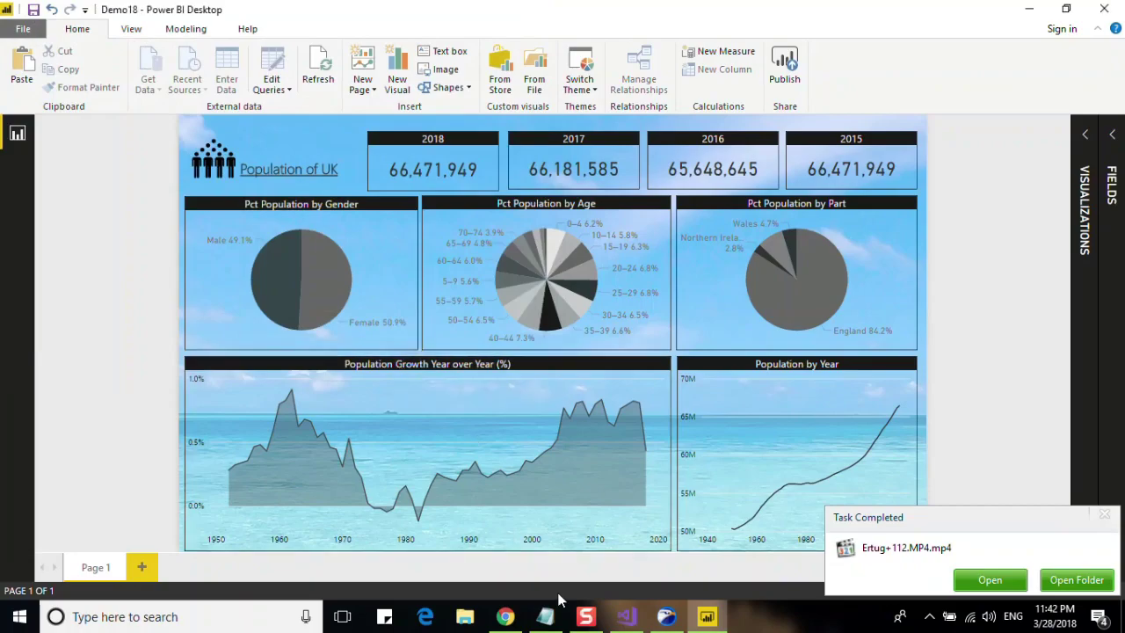
pyautogui.click(1105, 516)
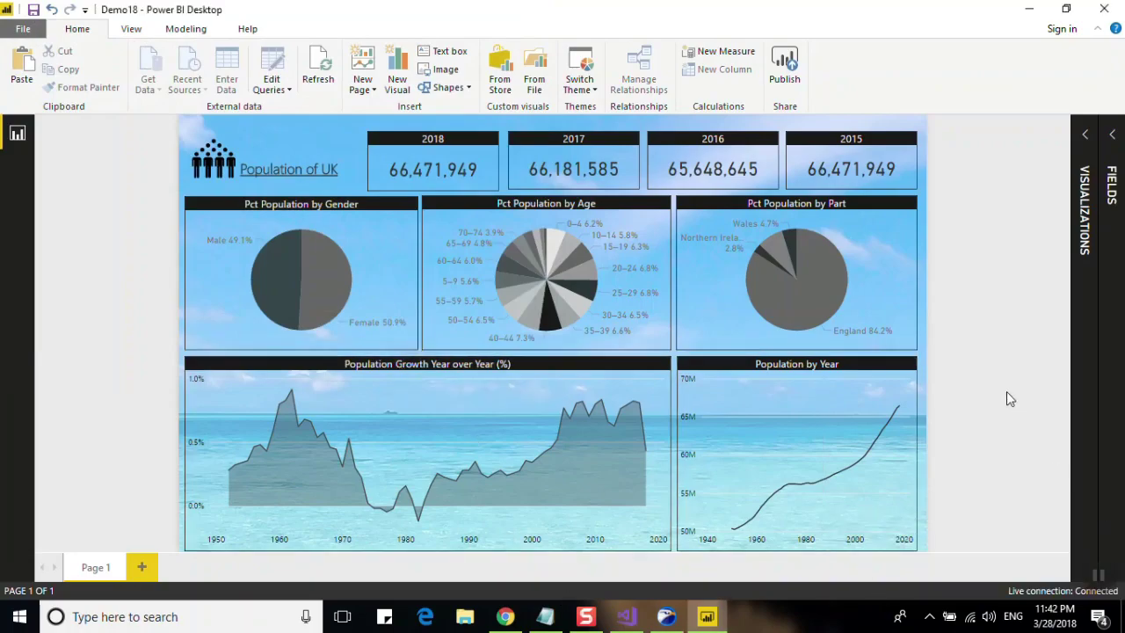